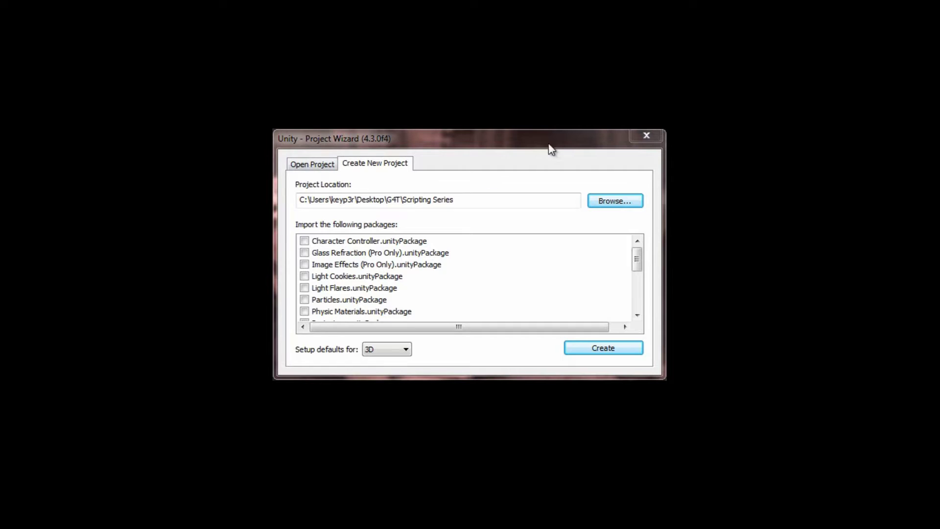
Create a new project named Scripting Series in the Desktop's G4T folder, with 3D defaults and no packages imported.
drag(305, 198, 518, 187)
click(520, 198)
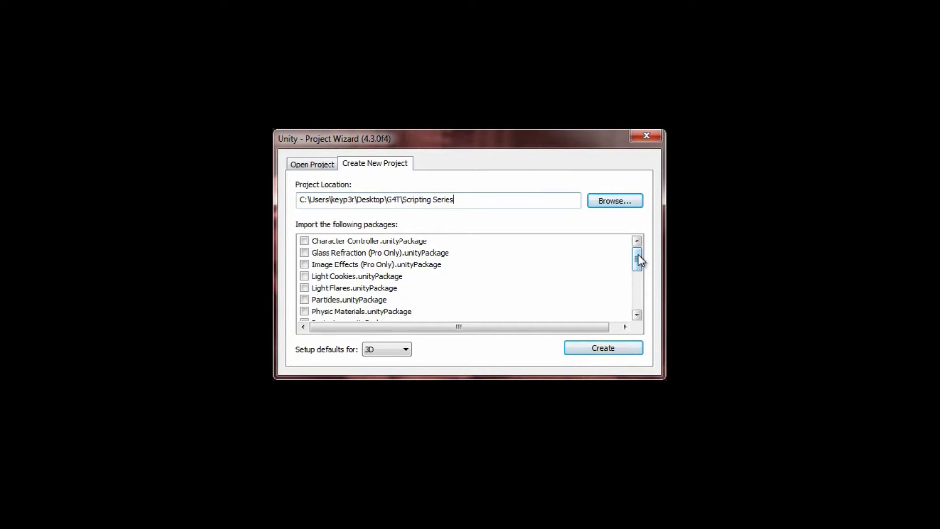
mouse_move(636, 255)
mouse_down()
mouse_move(640, 312)
mouse_move(634, 257)
mouse_up()
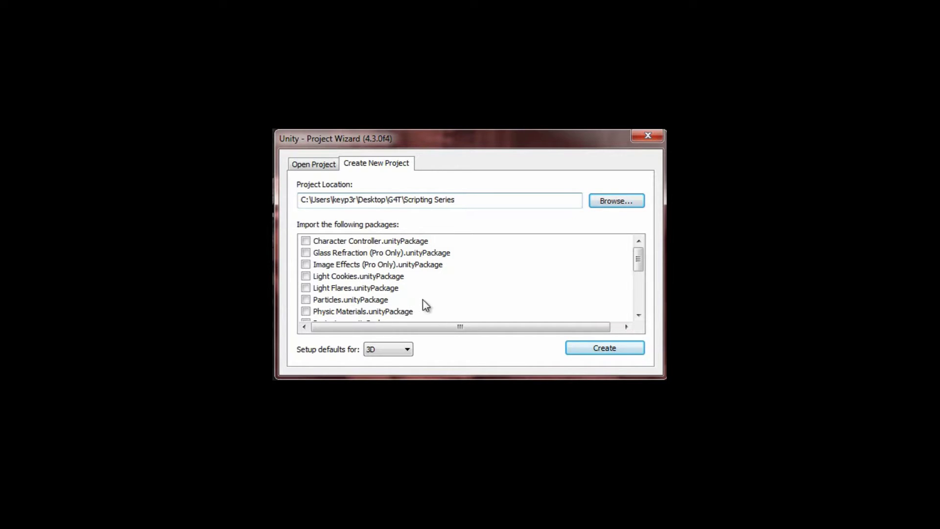
mouse_move(639, 263)
mouse_down()
mouse_move(636, 319)
mouse_move(639, 260)
mouse_up()
click(407, 350)
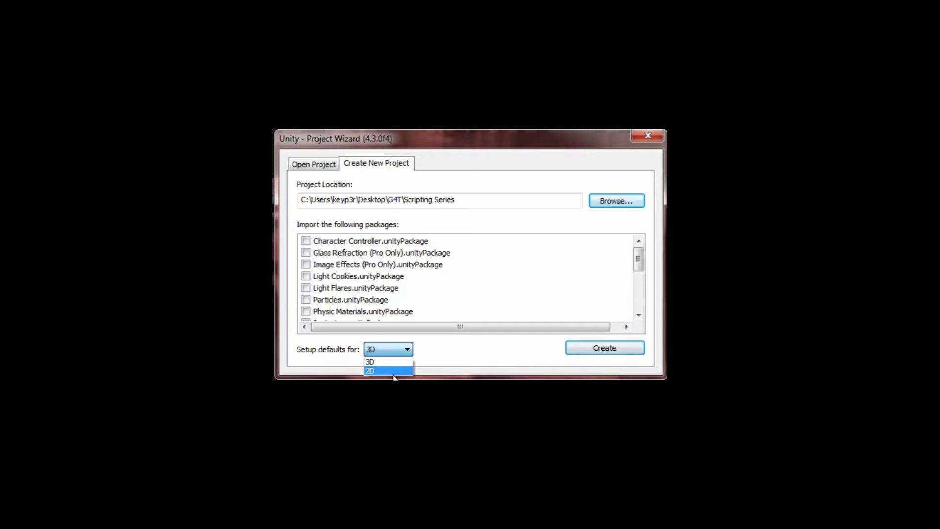
click(457, 356)
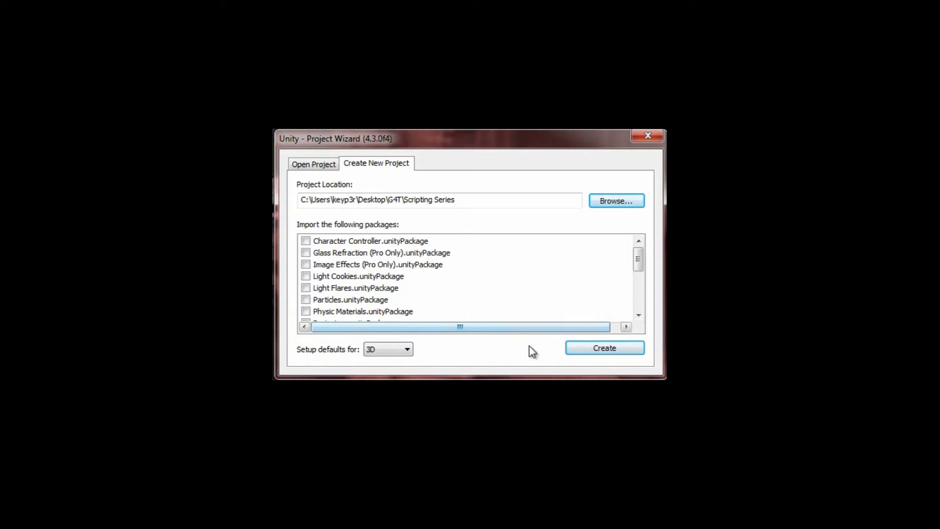
click(607, 351)
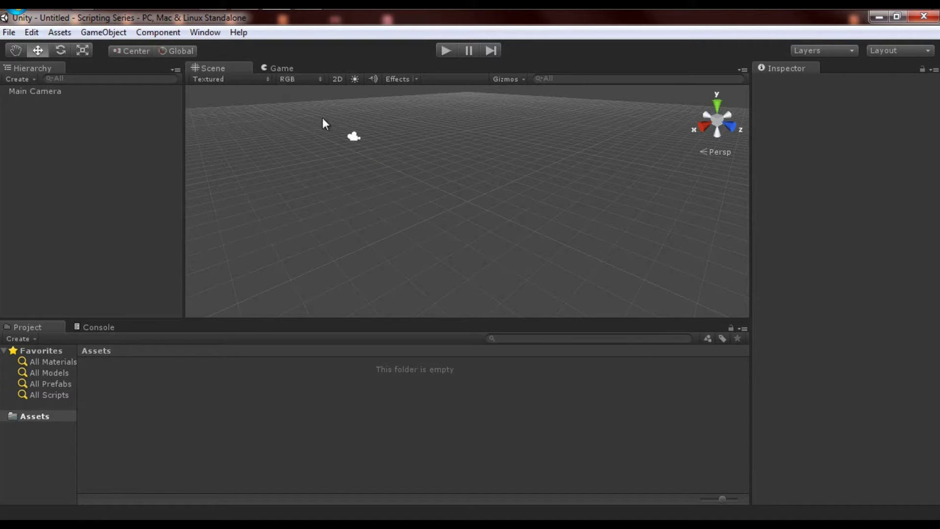
Select the Main Camera in the scene and orbit around it, then deselect it and continue orbiting above the grid.
drag(326, 111, 430, 192)
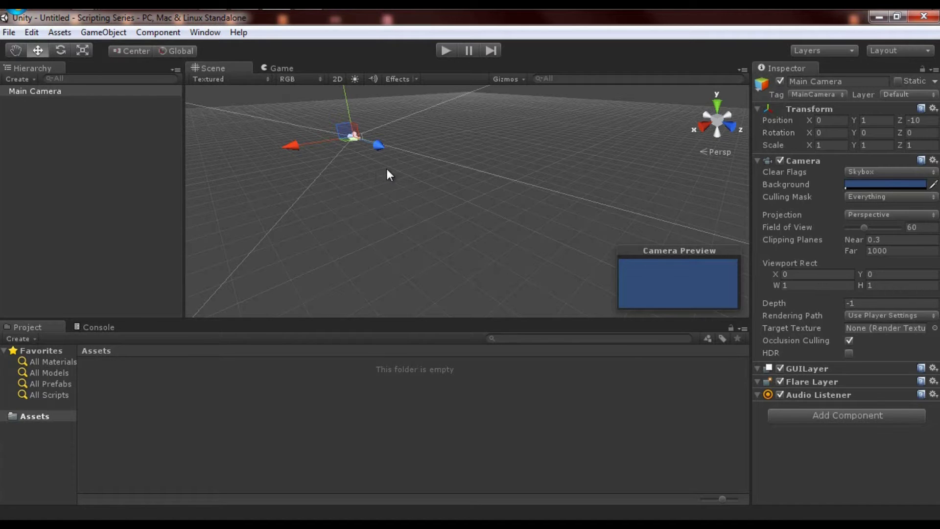
alt+drag(387, 170, 410, 185)
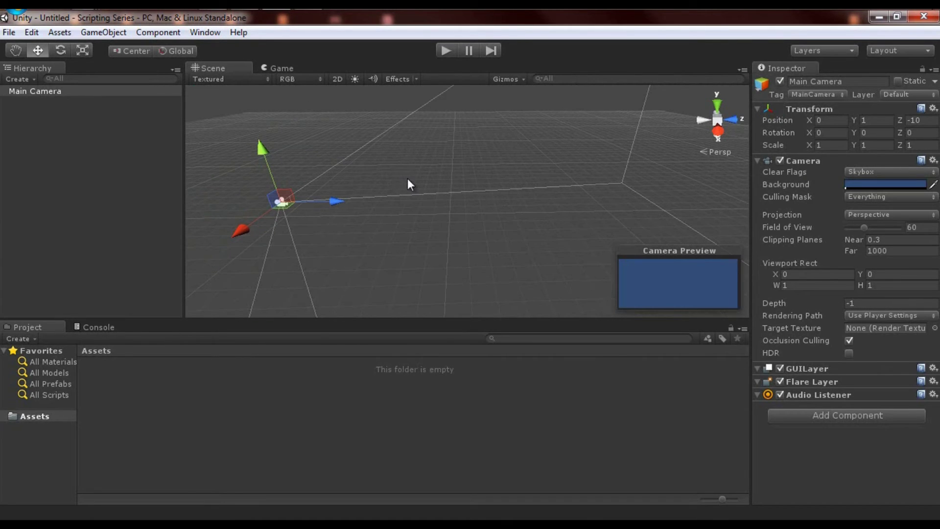
click(506, 192)
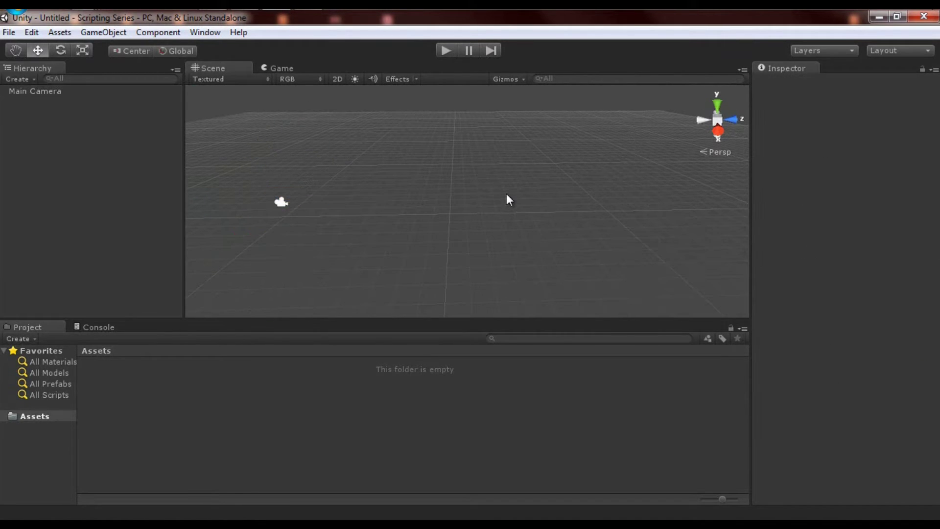
alt+drag(434, 185, 506, 185)
alt+drag(358, 202, 347, 187)
key(w)
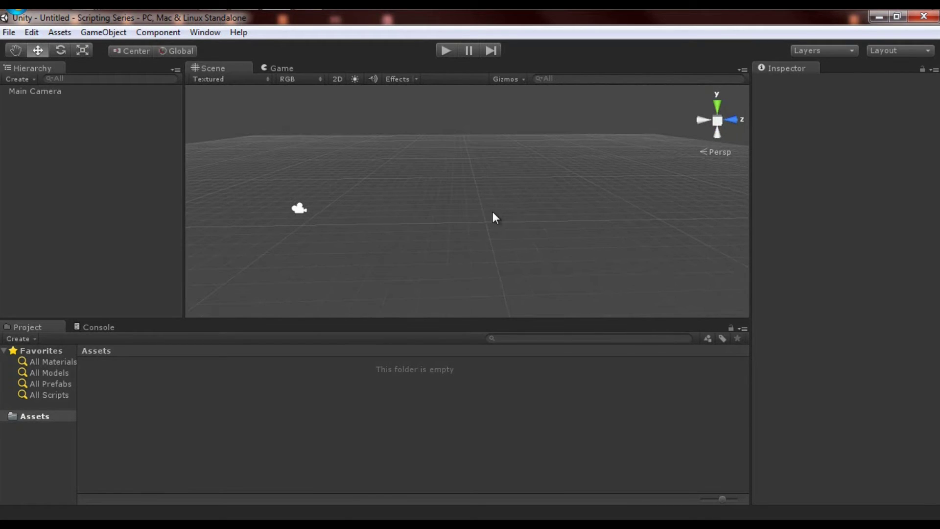
Examine the empty scene grid and the camera icon at different zoom distances and orbit angles.
alt+right_drag(493, 218, 452, 216)
scroll(451, 213, down, 2)
scroll(454, 223, down, 2)
scroll(453, 224, up, 6)
scroll(453, 224, down, 6)
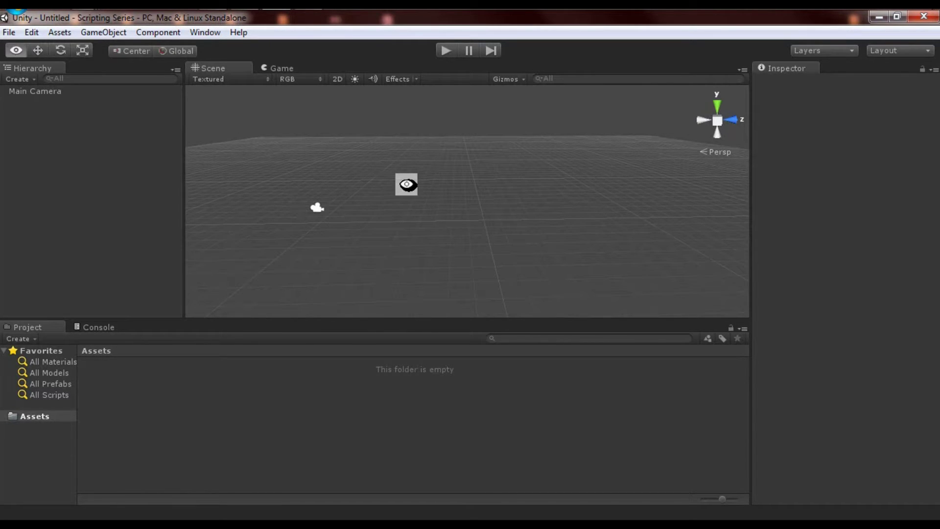
alt+drag(406, 184, 428, 260)
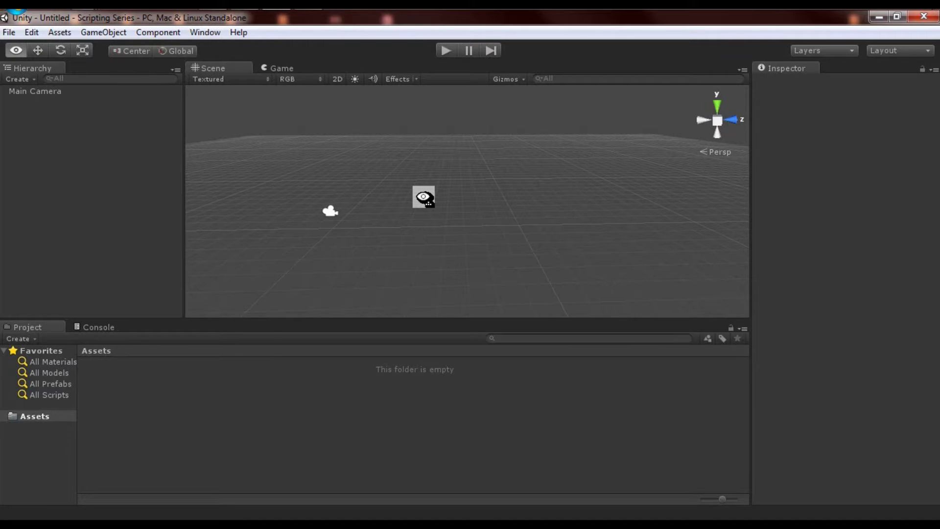
alt+drag(423, 197, 524, 243)
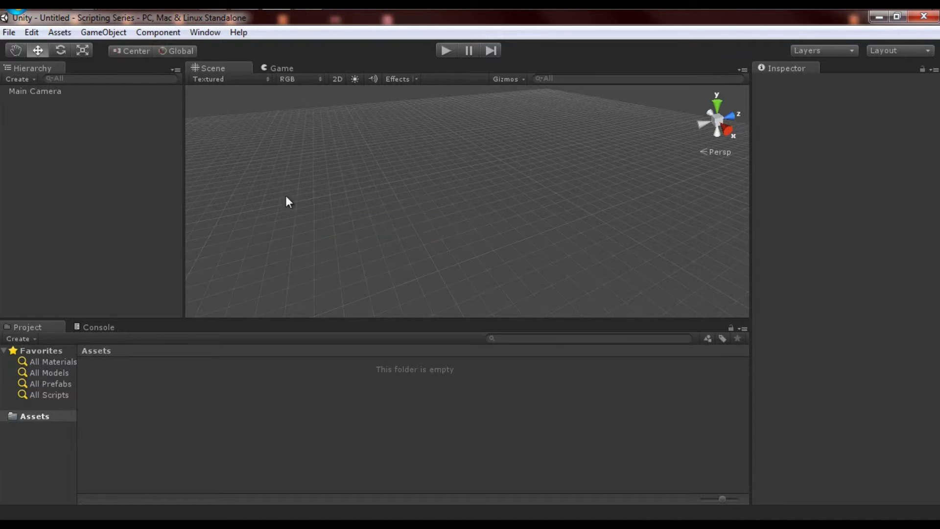
Frame the Main Camera from the Hierarchy in the Scene view and inspect its surroundings from several angles.
click(83, 90)
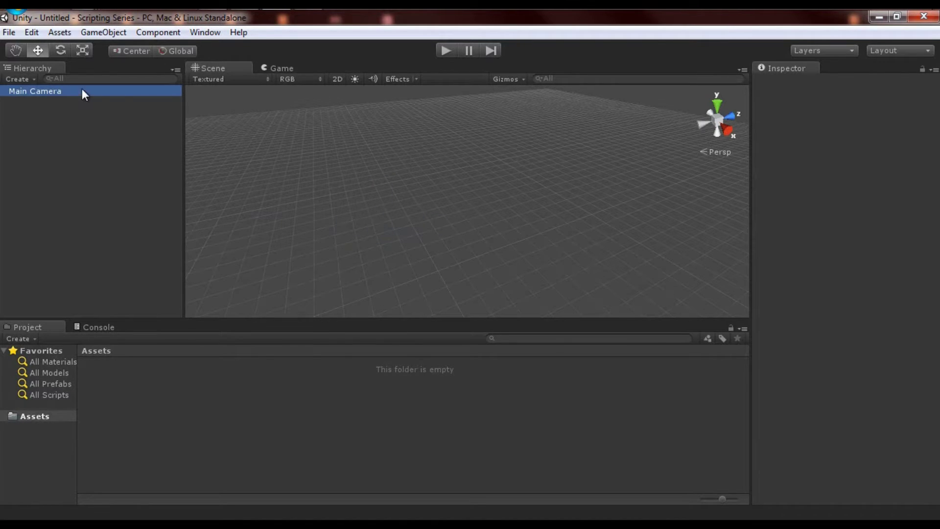
key(f)
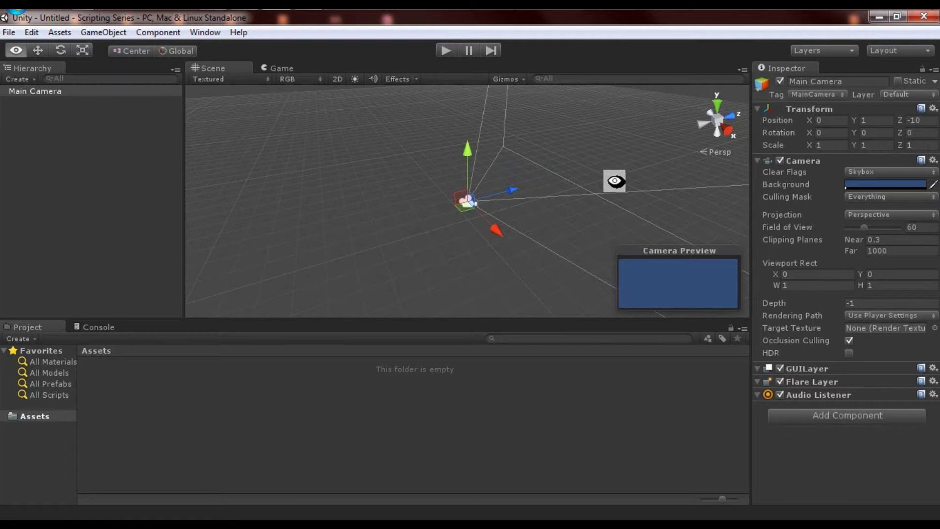
alt+drag(613, 183, 423, 200)
click(497, 195)
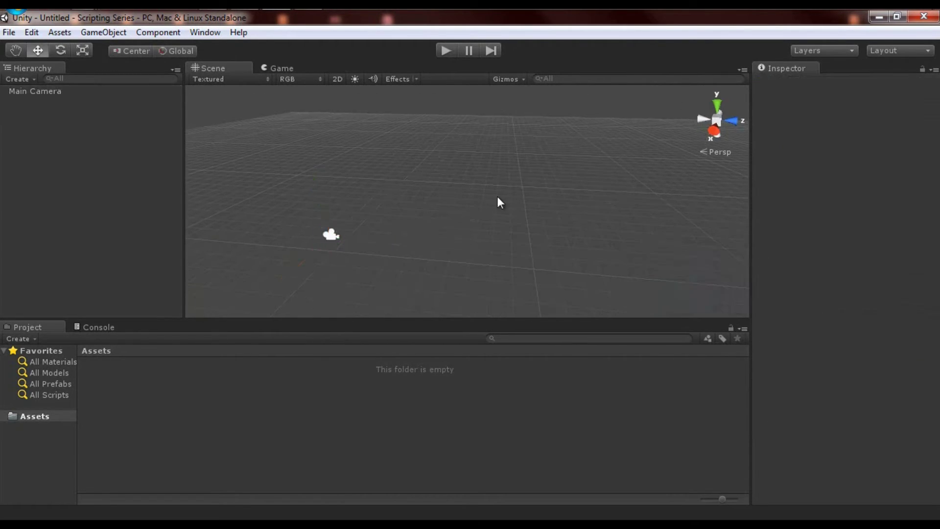
alt+drag(488, 207, 363, 207)
alt+drag(438, 210, 439, 284)
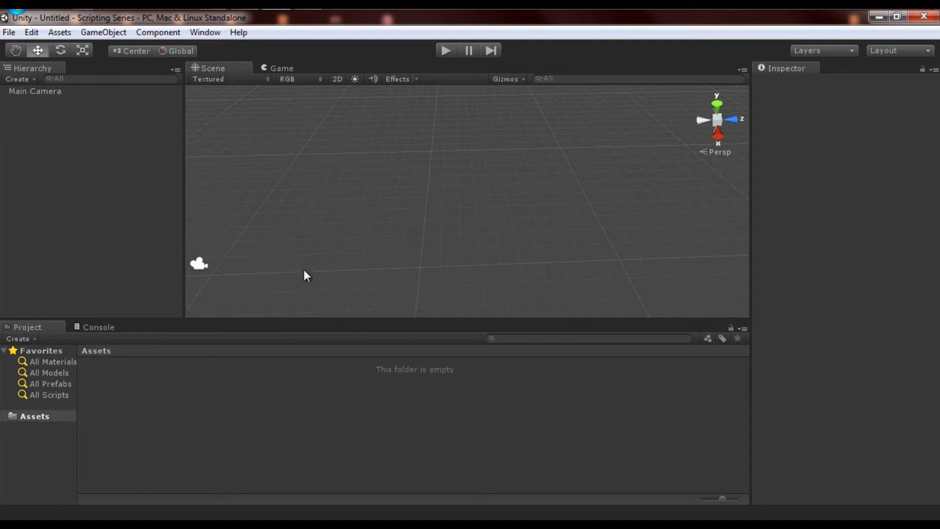
Frame the Main Camera by picking its icon in the scene, and examine it from different orbit angles.
click(199, 264)
key(f)
alt+drag(305, 257, 550, 204)
click(550, 204)
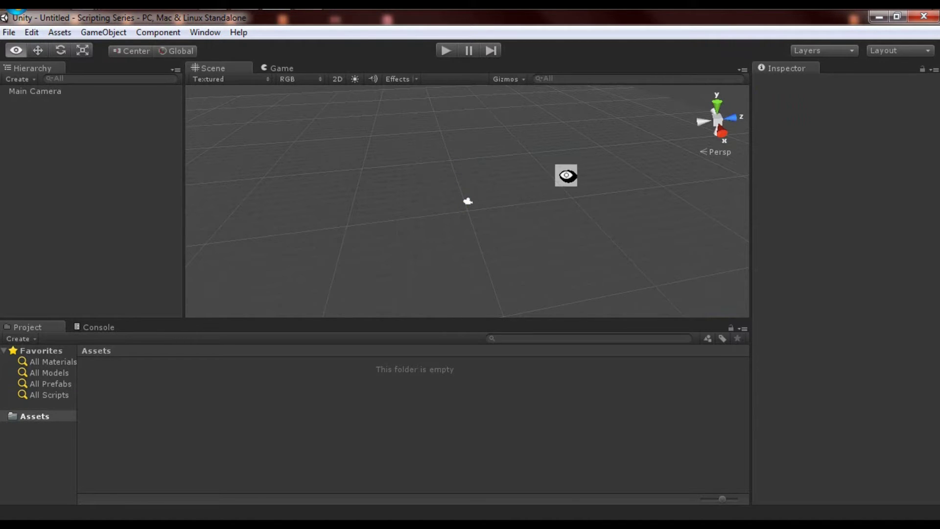
alt+drag(566, 174, 446, 171)
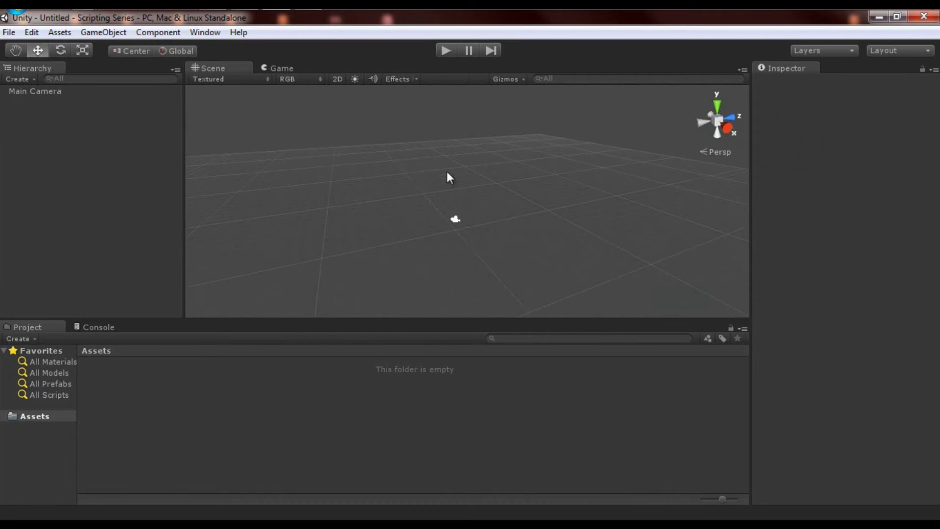
click(451, 215)
alt+drag(598, 271, 542, 190)
click(539, 169)
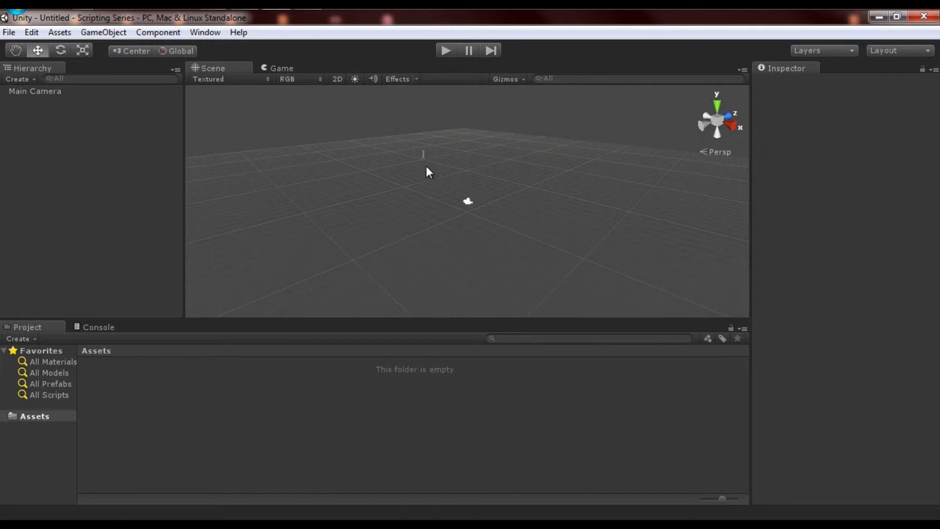
click(467, 201)
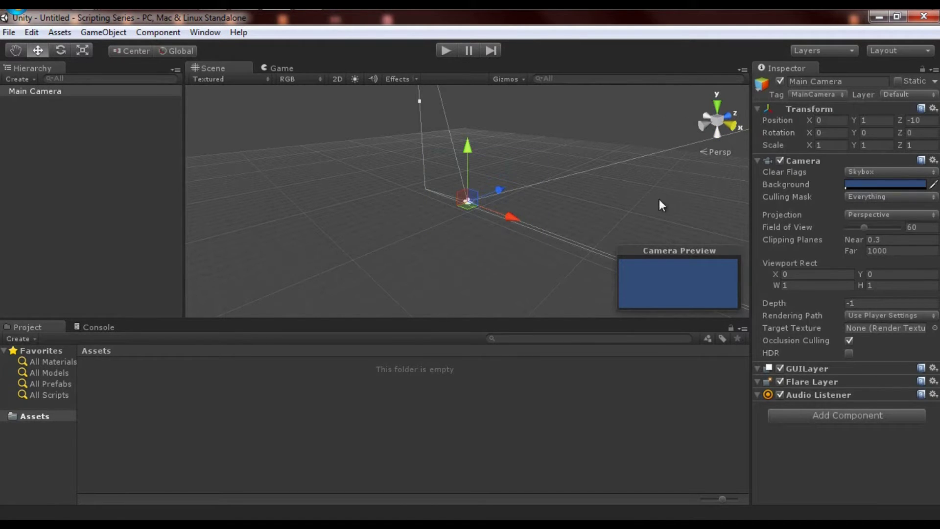
click(633, 166)
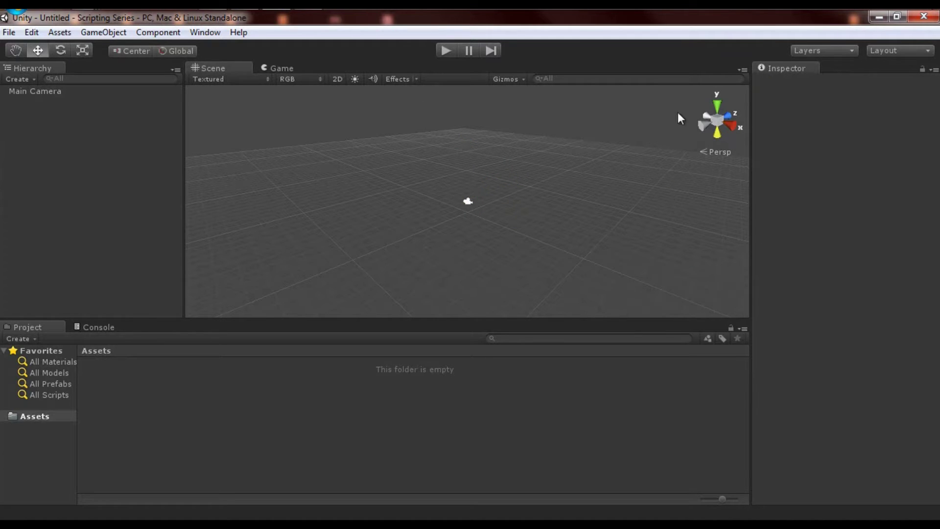
Look at the Main Camera from the Right view along the X axis, comparing perspective with isometric projection.
click(736, 128)
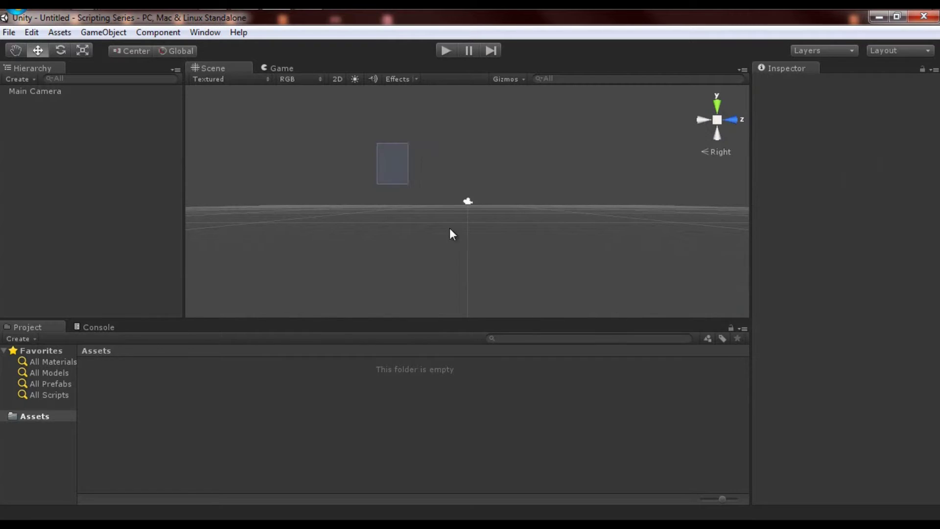
click(467, 199)
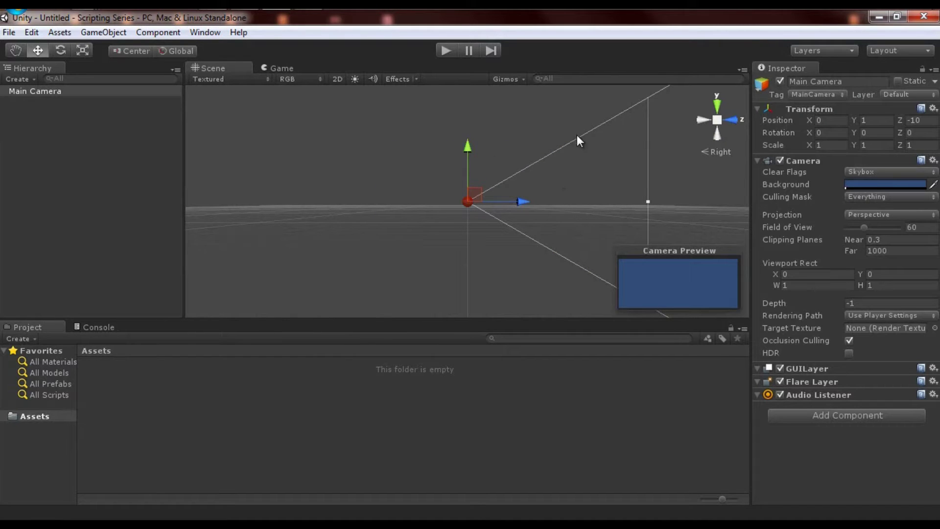
alt+drag(541, 160, 632, 140)
click(726, 124)
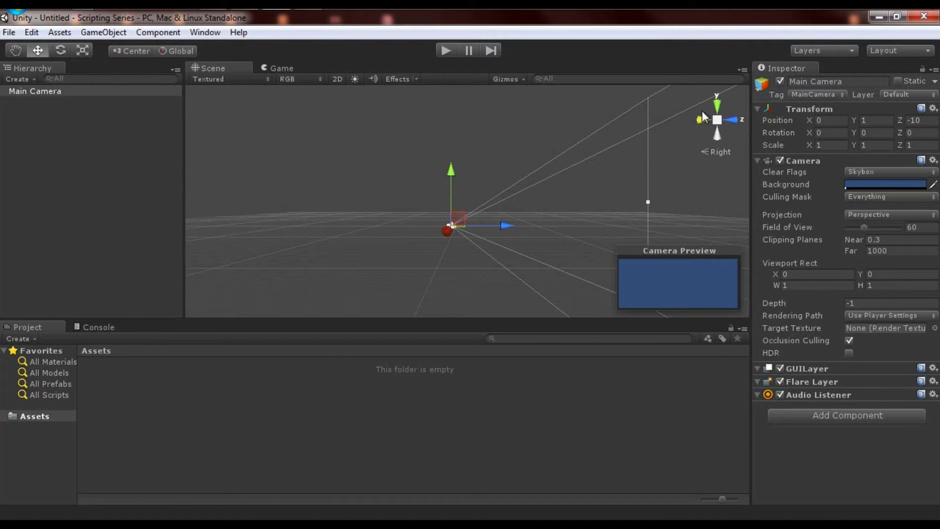
click(718, 120)
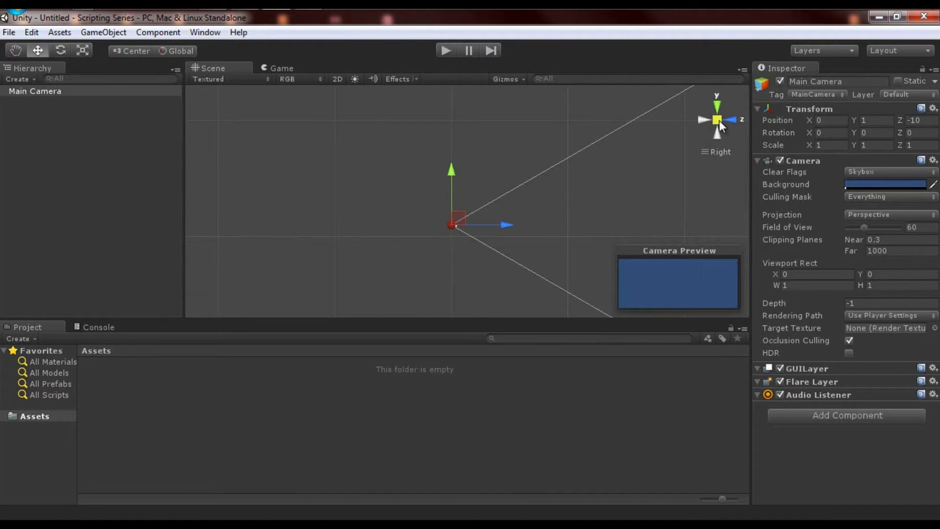
click(719, 120)
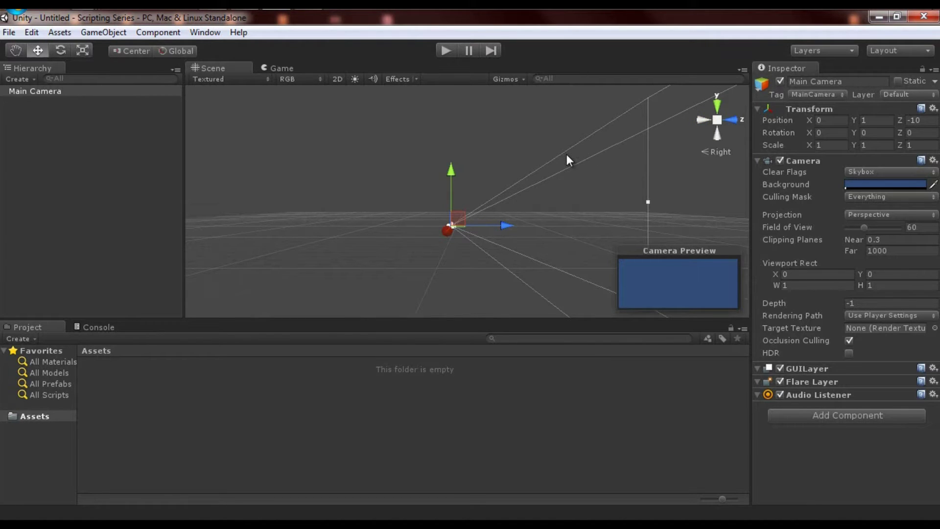
Look at the Main Camera from the Back view, switching repeatedly between perspective and isometric projection.
click(702, 120)
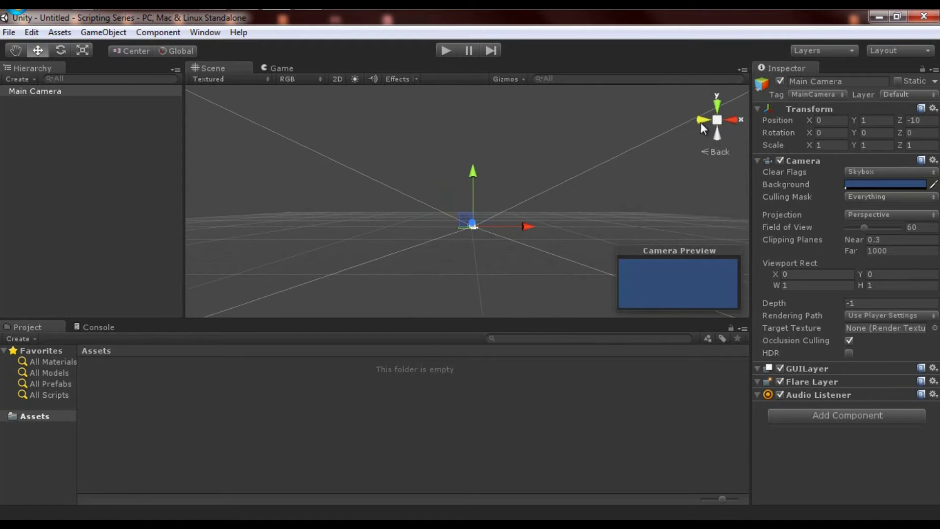
click(716, 122)
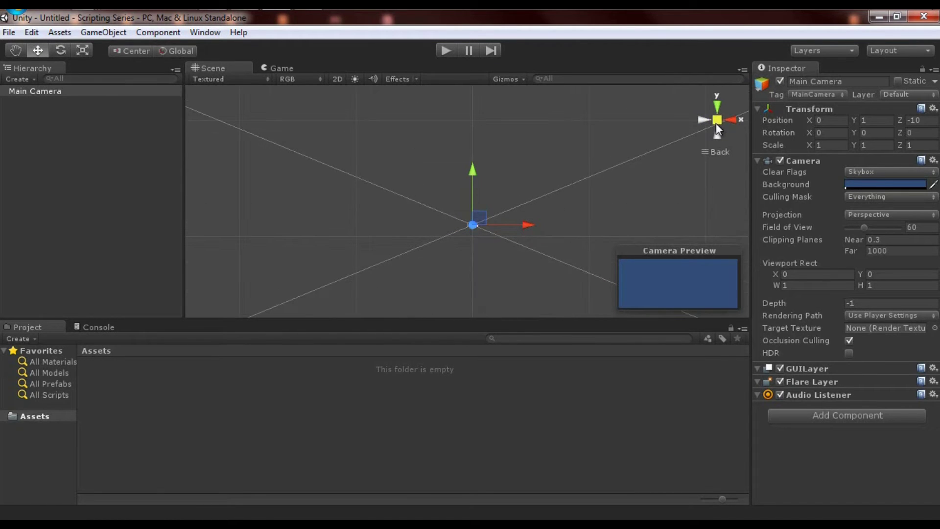
click(715, 123)
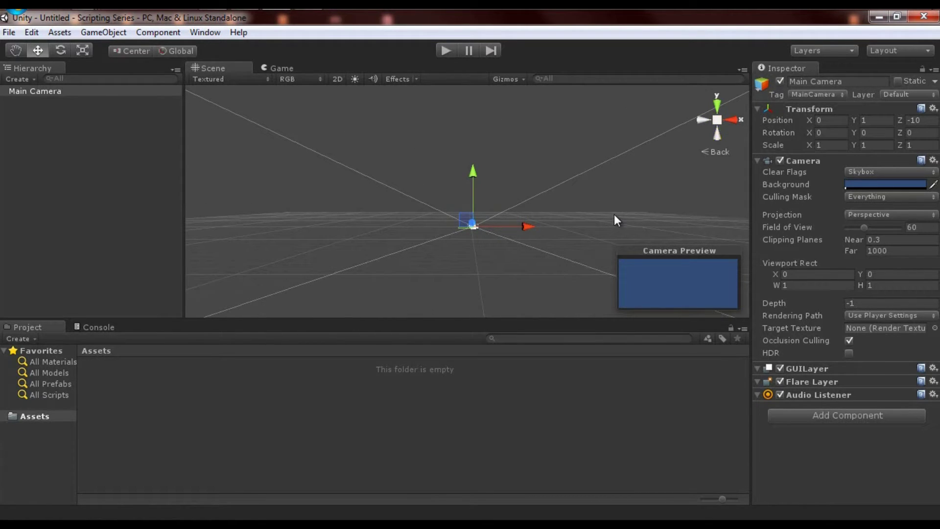
click(718, 119)
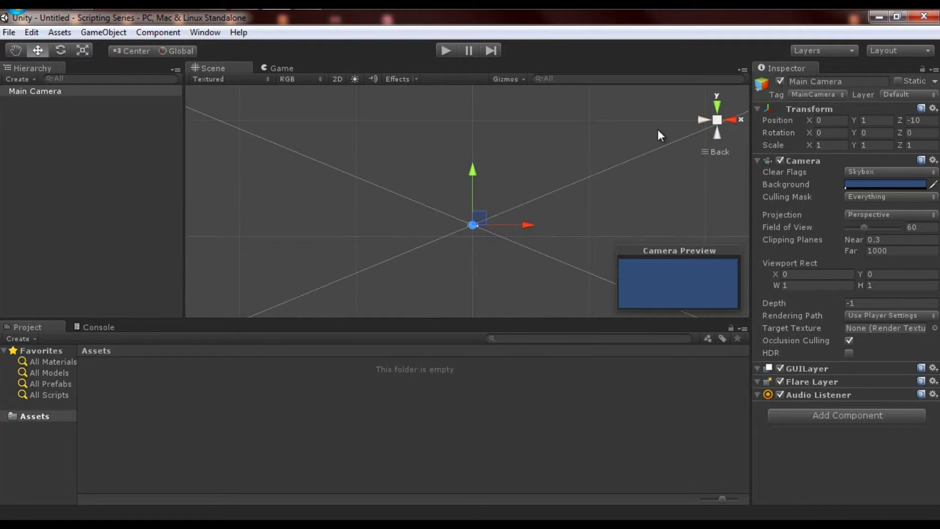
click(718, 119)
Compare isometric and perspective projection while orbiting around the Main Camera, ending in perspective with nothing selected.
alt+drag(649, 160, 578, 188)
click(717, 120)
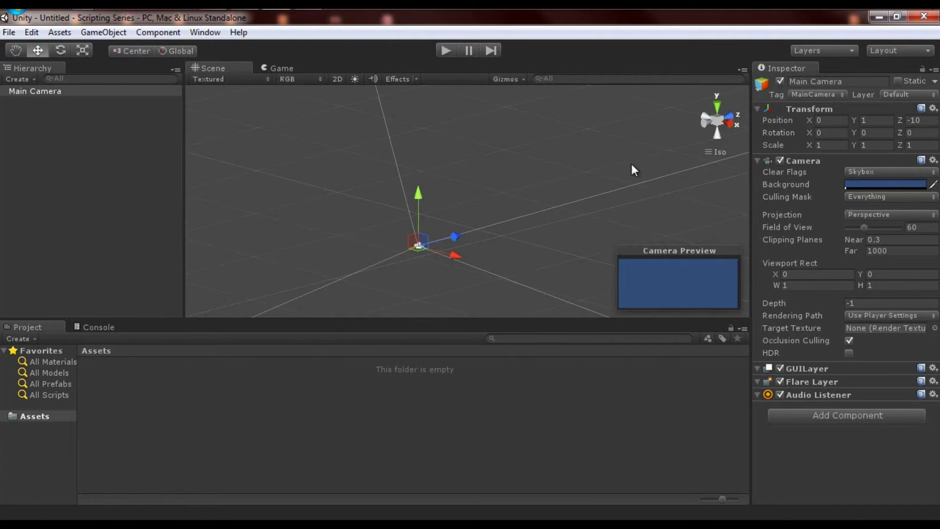
alt+drag(631, 169, 667, 195)
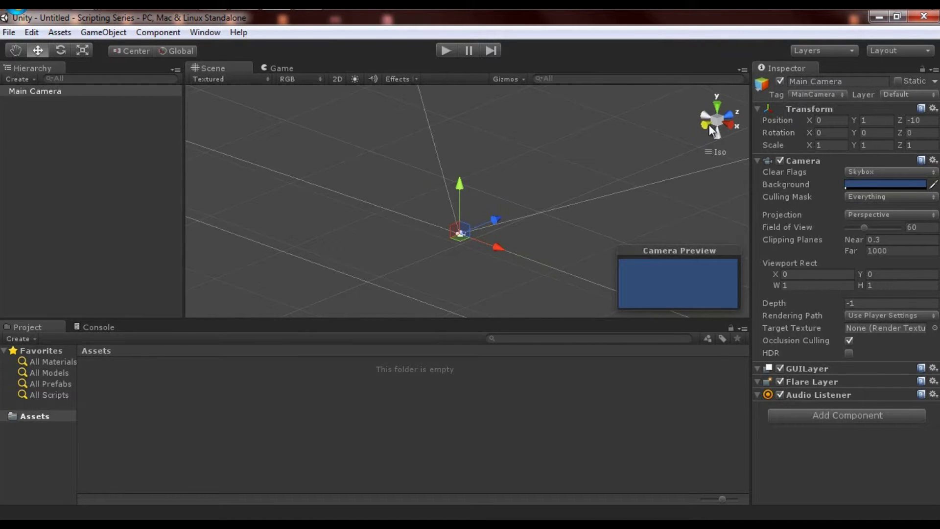
click(716, 119)
alt+drag(616, 147, 506, 146)
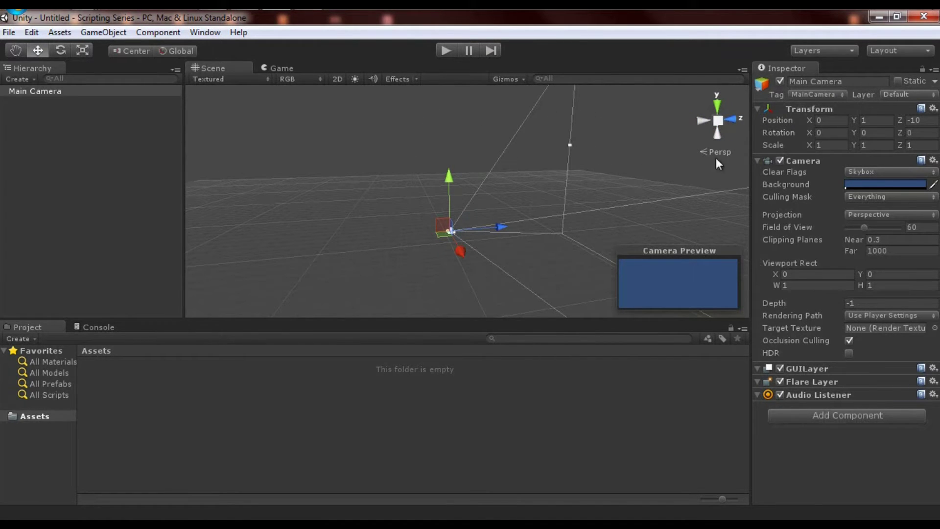
click(718, 121)
click(719, 120)
alt+drag(495, 145, 556, 201)
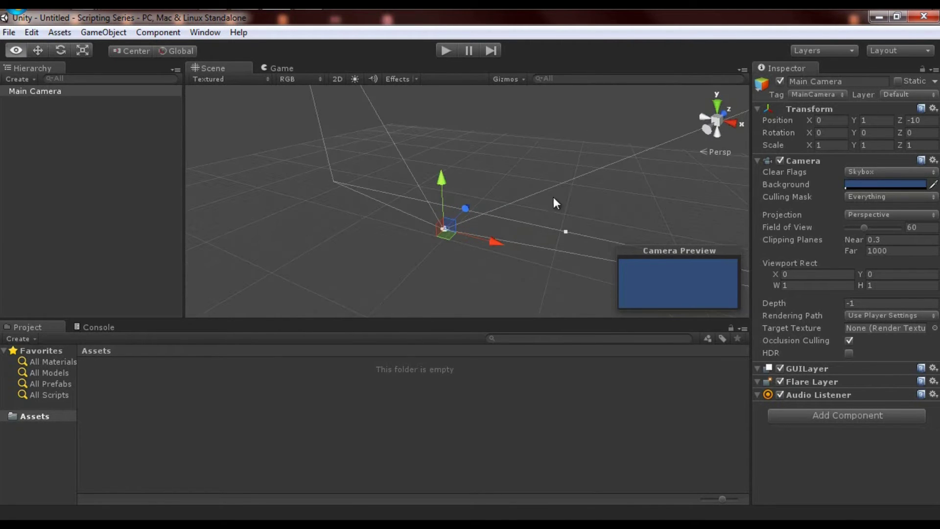
click(93, 122)
drag(384, 148, 446, 226)
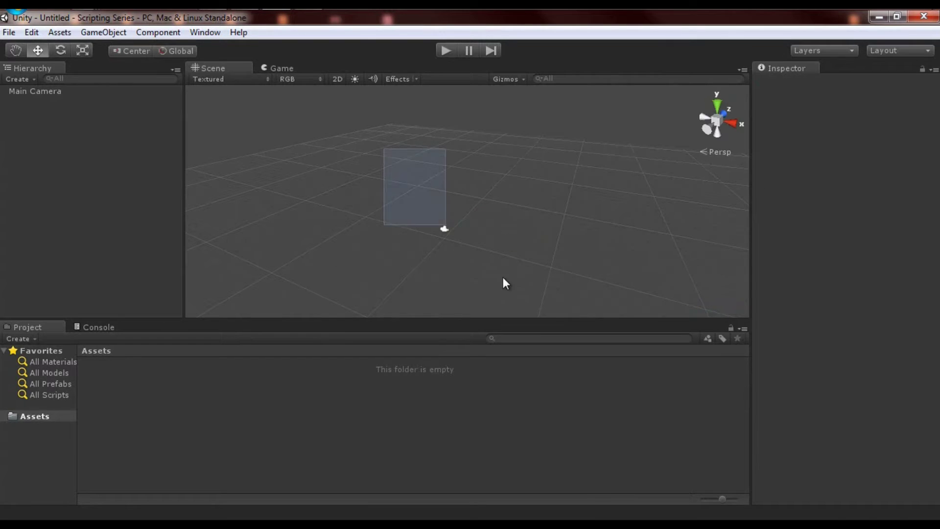
Select and deselect the Main Camera in the Hierarchy repeatedly to examine its gizmo, preview and Inspector properties.
click(73, 100)
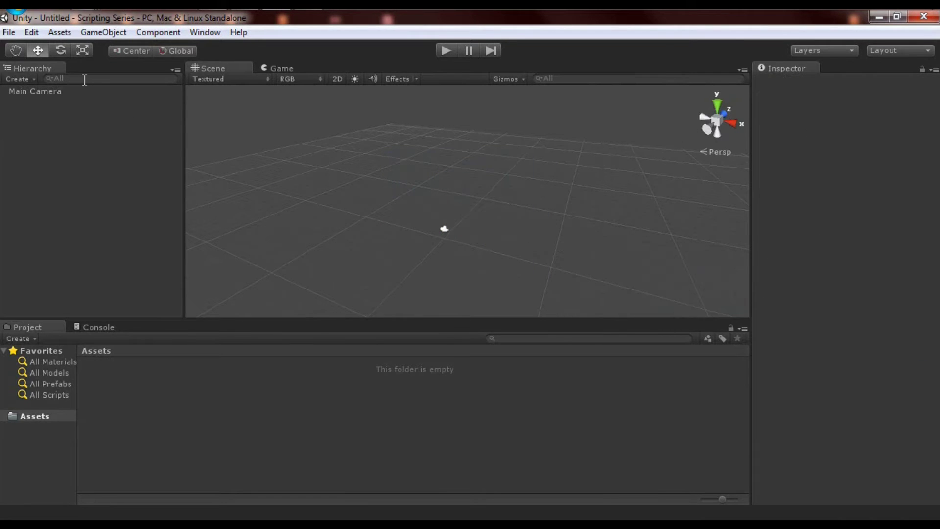
click(49, 91)
click(51, 103)
click(48, 92)
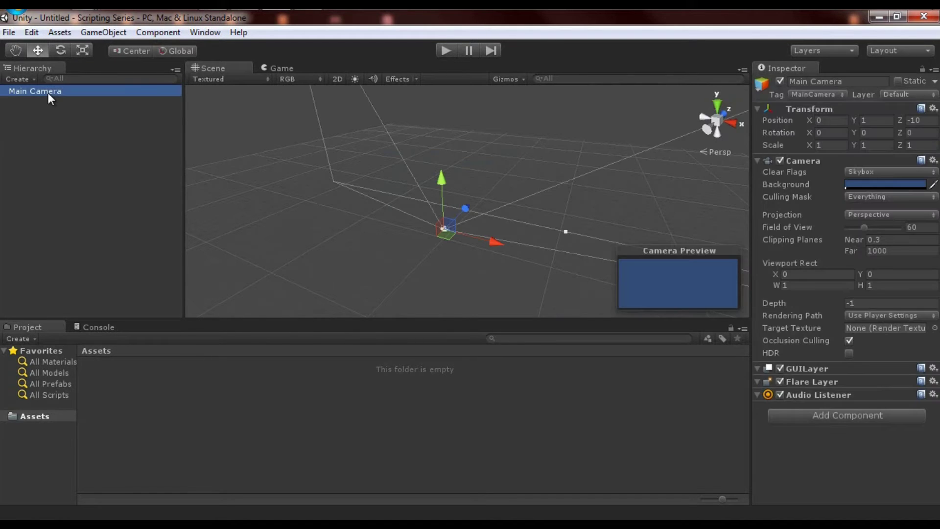
click(55, 122)
click(45, 91)
click(64, 125)
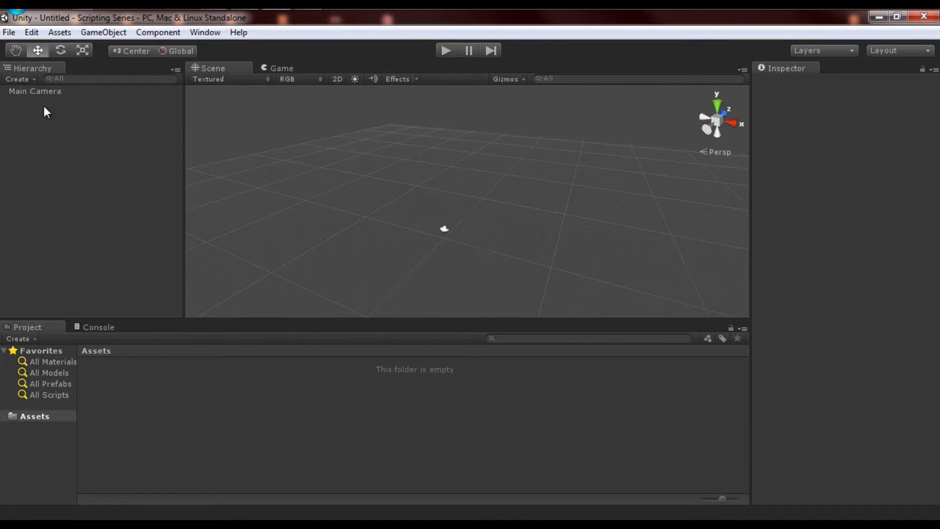
click(45, 92)
click(51, 125)
click(49, 92)
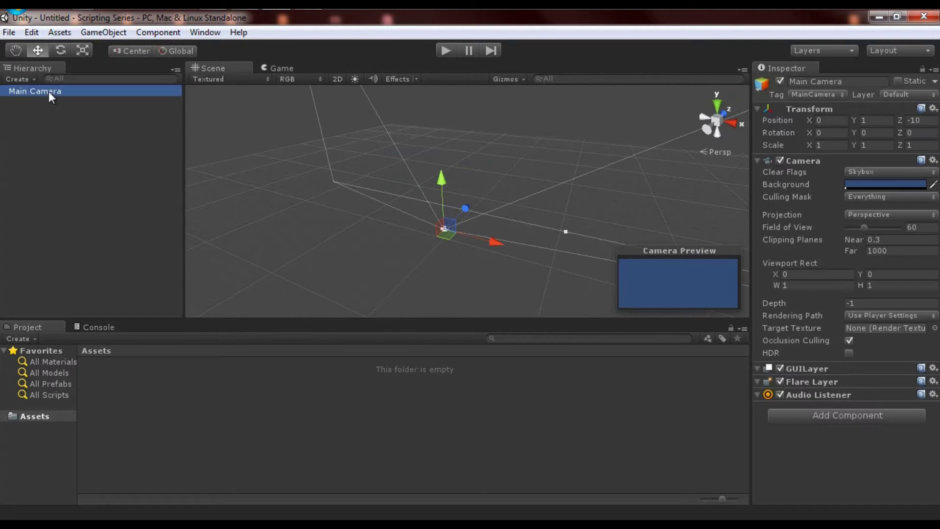
Pick the Main Camera's icon in the scene and duplicate it seven times, ending with nothing selected.
click(309, 196)
click(444, 229)
key(ctrl+d)
key(ctrl+d)
key(ctrl+d)
key(ctrl+d)
key(ctrl+d)
key(ctrl+d)
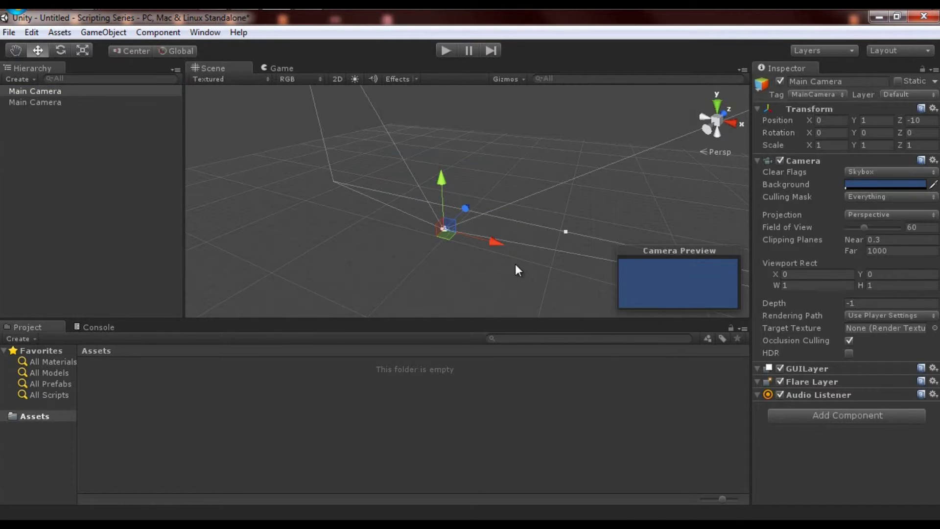
key(ctrl+d)
click(81, 216)
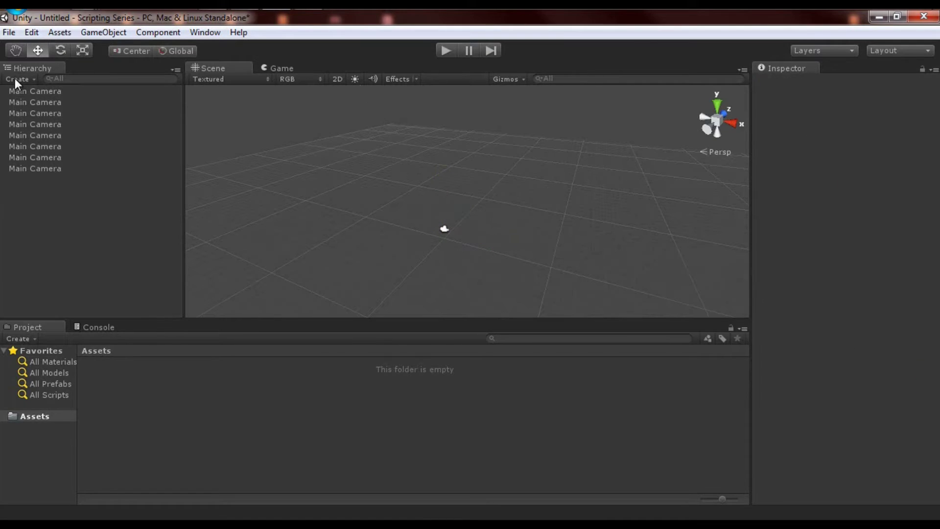
Select all eight cameras in the Hierarchy as a range, and switch to just the second, third, fifth and seventh.
click(31, 95)
shift+click(43, 168)
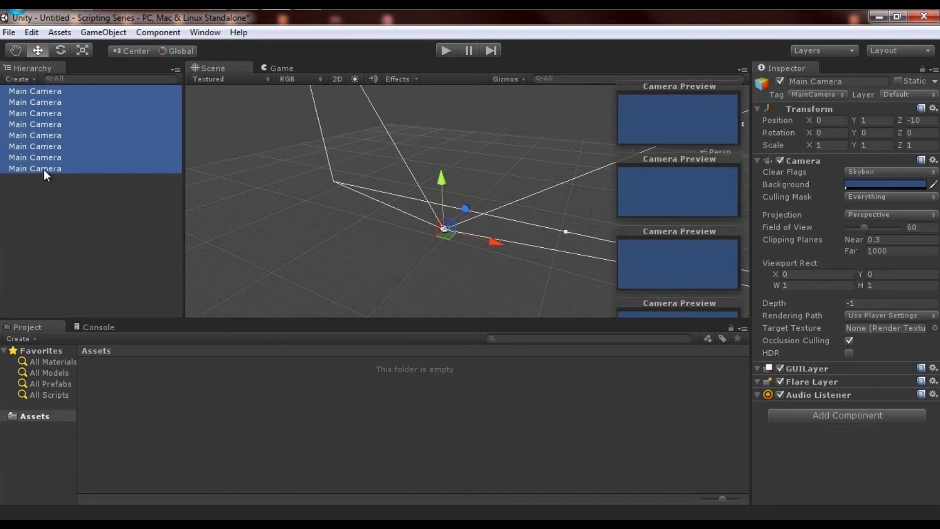
click(67, 156)
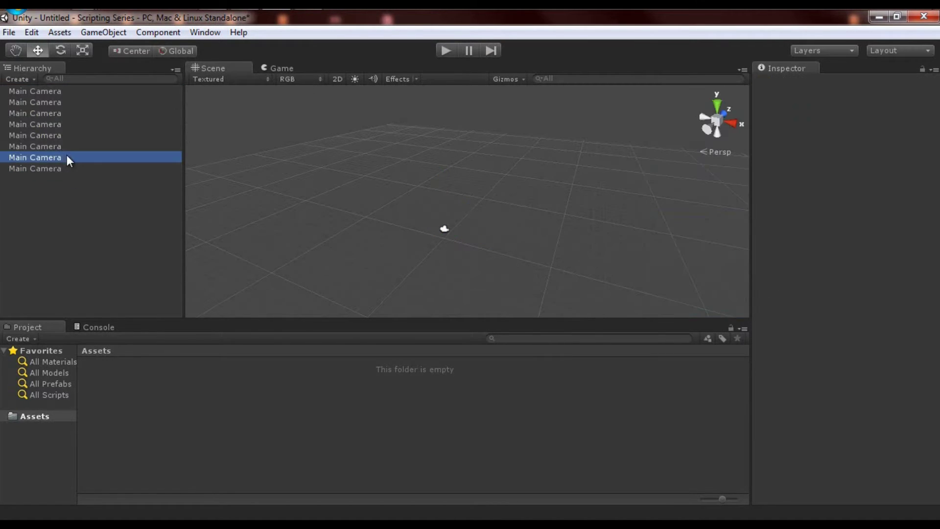
ctrl+click(60, 136)
ctrl+click(62, 112)
ctrl+click(61, 100)
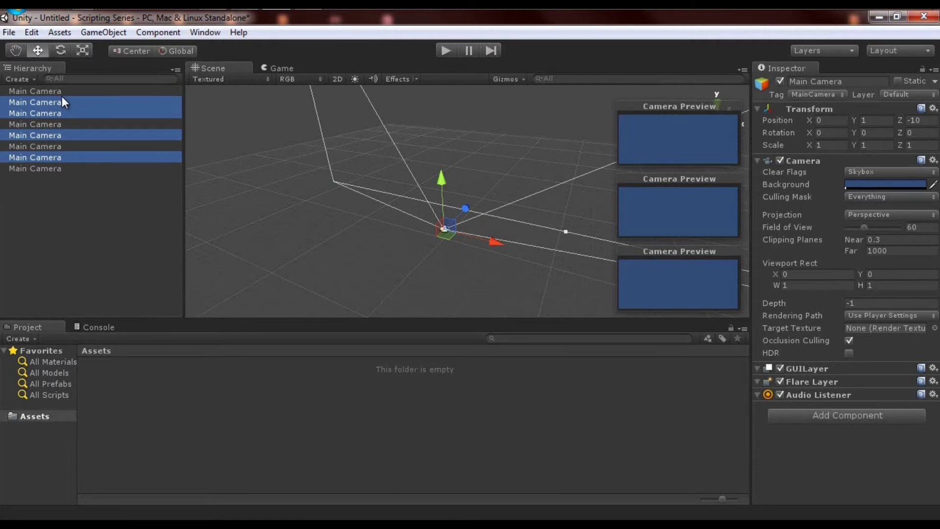
Delete the seven duplicated cameras, from the last one up to the second in the Hierarchy.
click(56, 168)
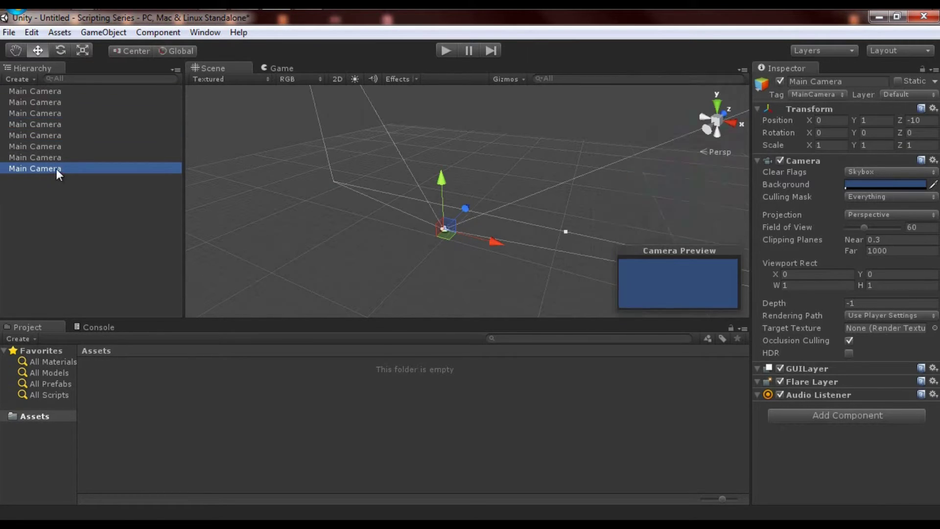
shift+click(57, 103)
key(Delete)
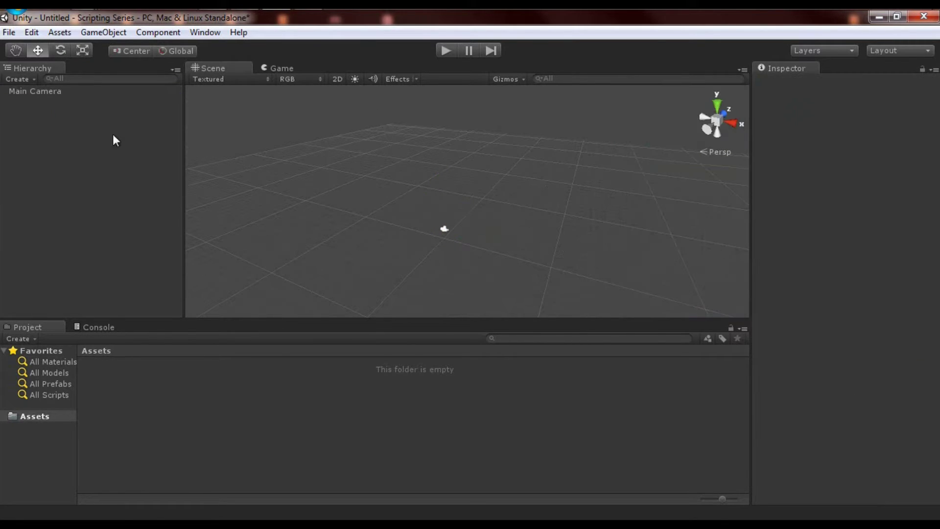
Box-select the Main Camera in the scene and duplicate it five times.
drag(309, 172, 482, 318)
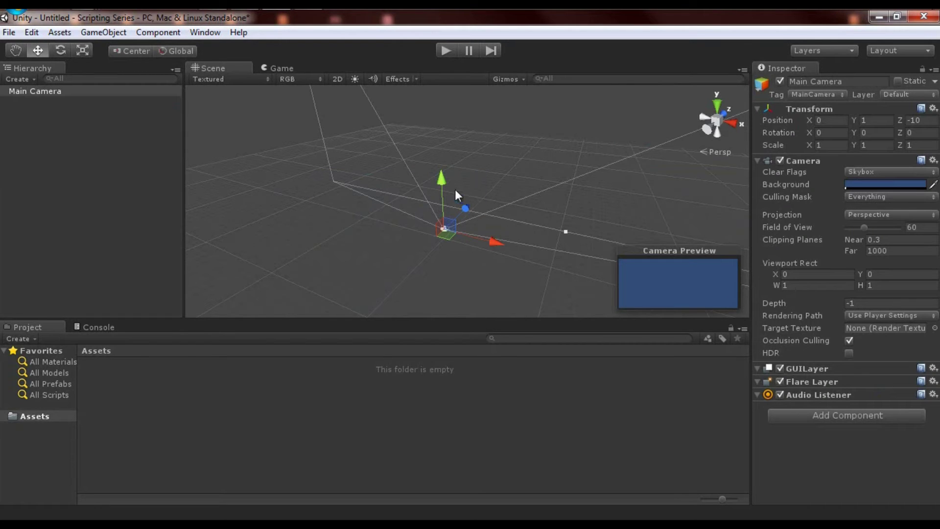
drag(397, 212, 490, 282)
key(ctrl+d)
key(ctrl+d)
key(ctrl+d)
key(ctrl+d)
key(ctrl+d)
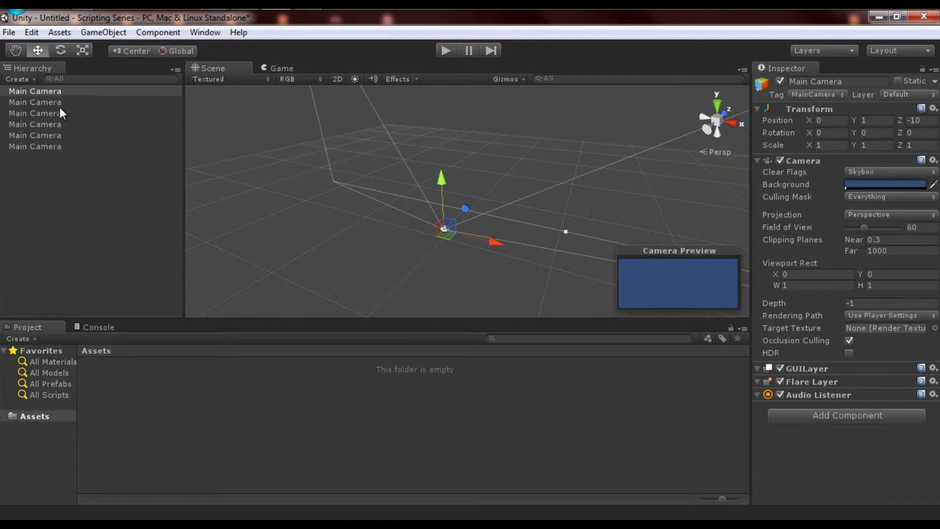
Delete the five duplicated cameras below the first entry and box-select the remaining Main Camera in the scene.
click(60, 110)
click(59, 146)
shift+click(56, 104)
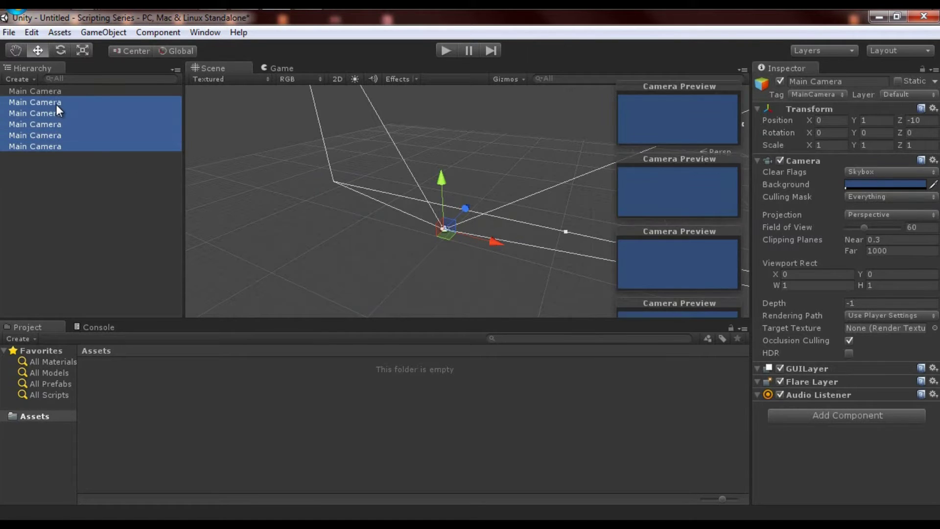
key(Delete)
drag(373, 103, 598, 291)
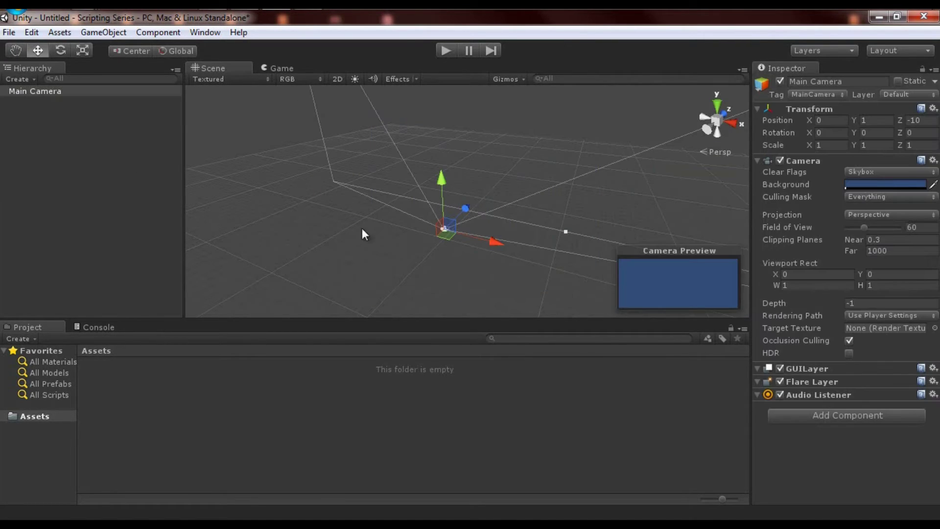
click(25, 79)
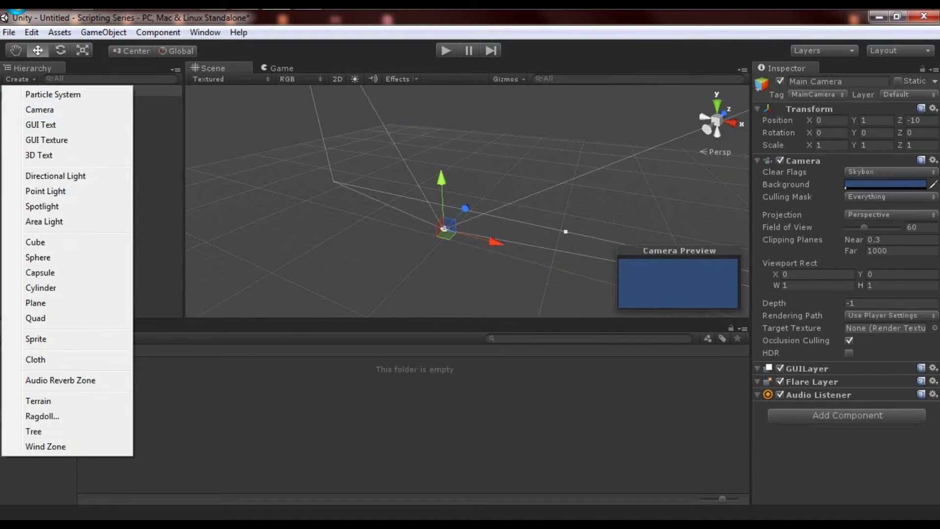
click(230, 166)
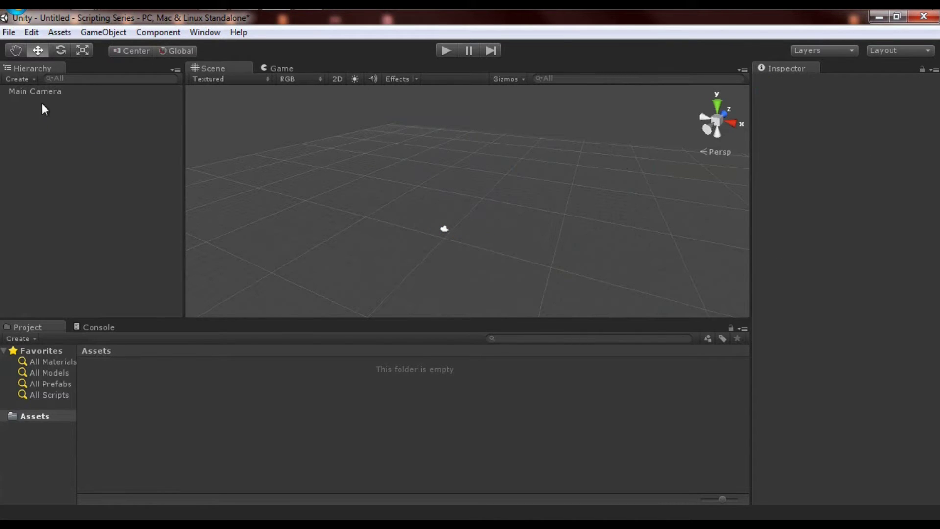
Select the Main Camera in the scene and set its Z and Y positions to 0.
drag(391, 190, 545, 261)
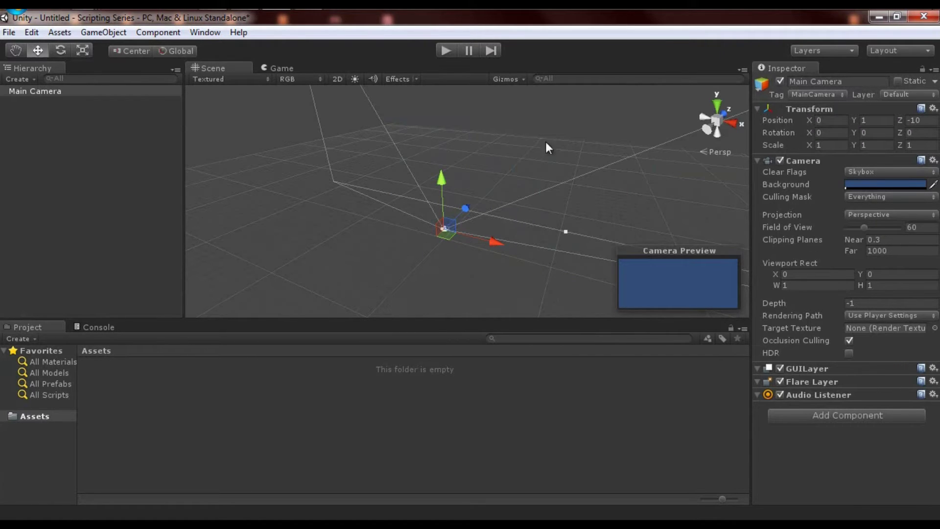
click(298, 220)
drag(331, 188, 549, 281)
text(0)
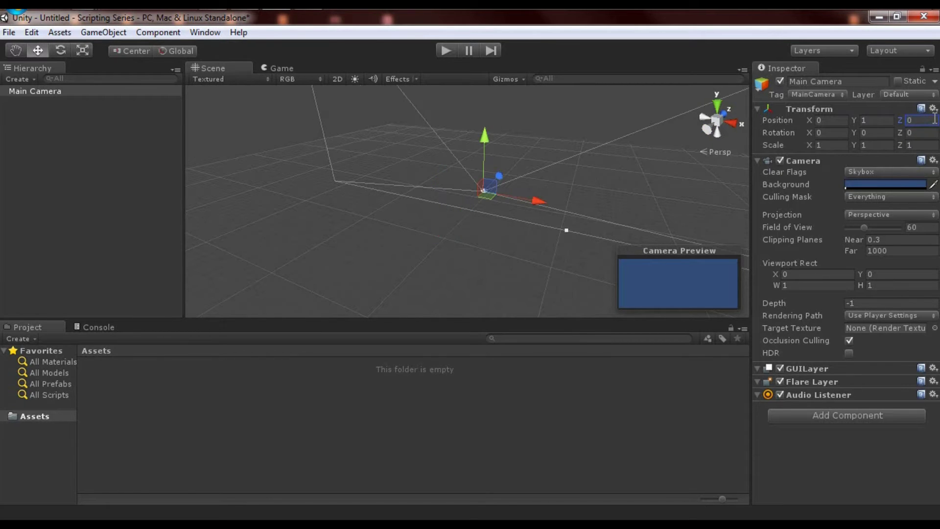
alt+drag(503, 154, 473, 200)
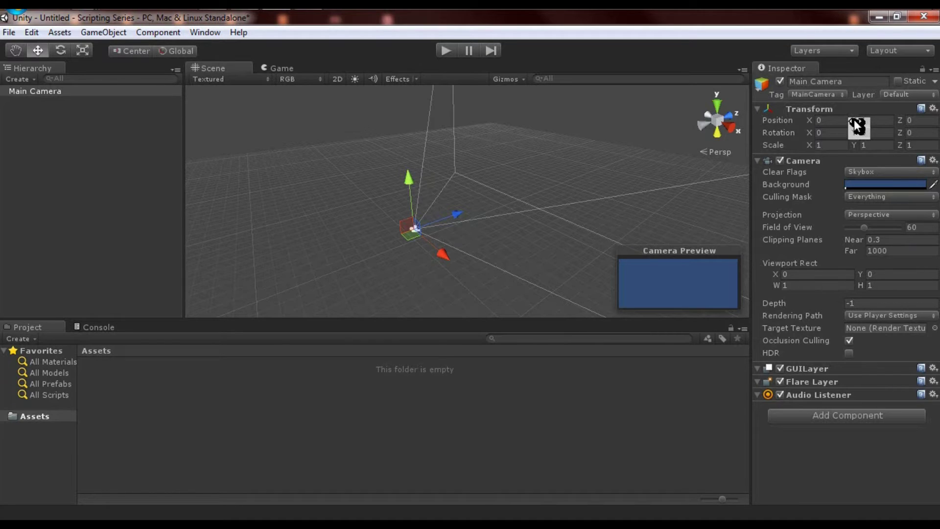
drag(857, 126, 827, 142)
key(BackSpace)
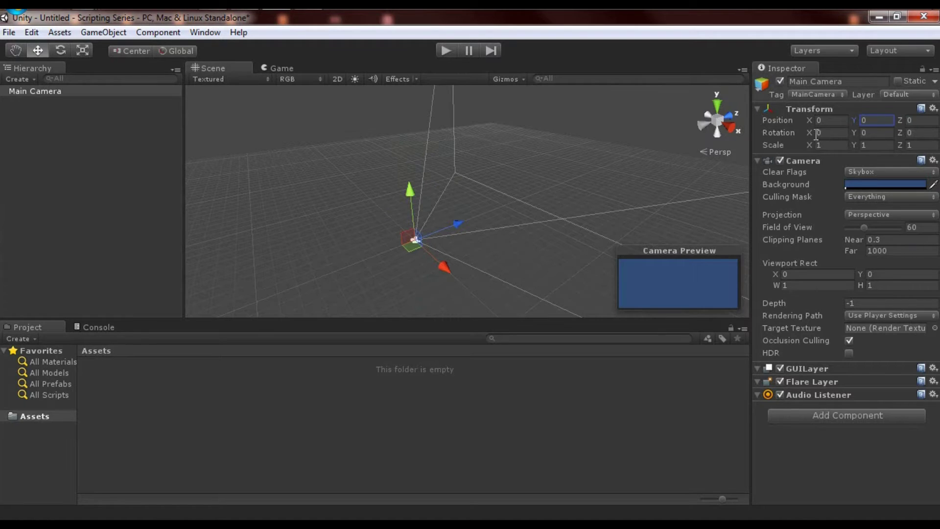
Rotate the Main Camera freely to about 6.53 on X, 8.61 on Y and 1.28 on Z.
drag(811, 133, 260, 247)
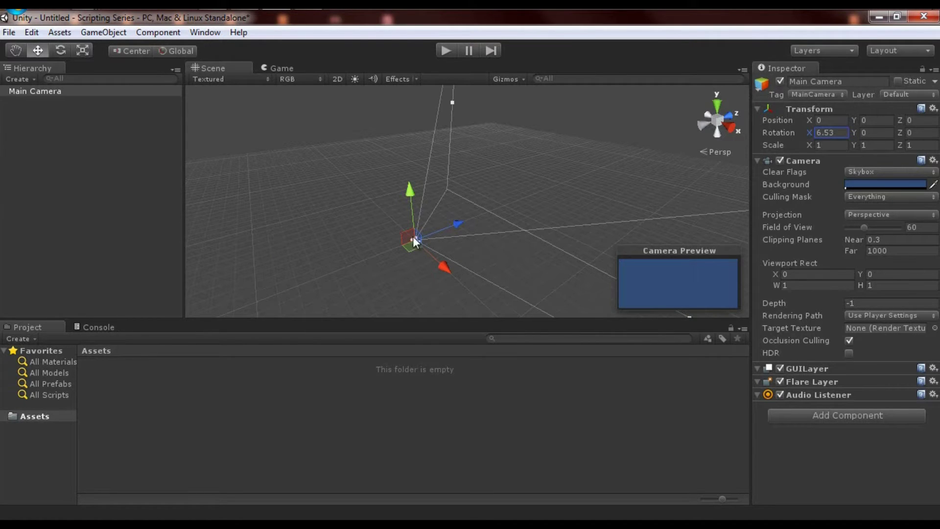
drag(855, 135, 142, 165)
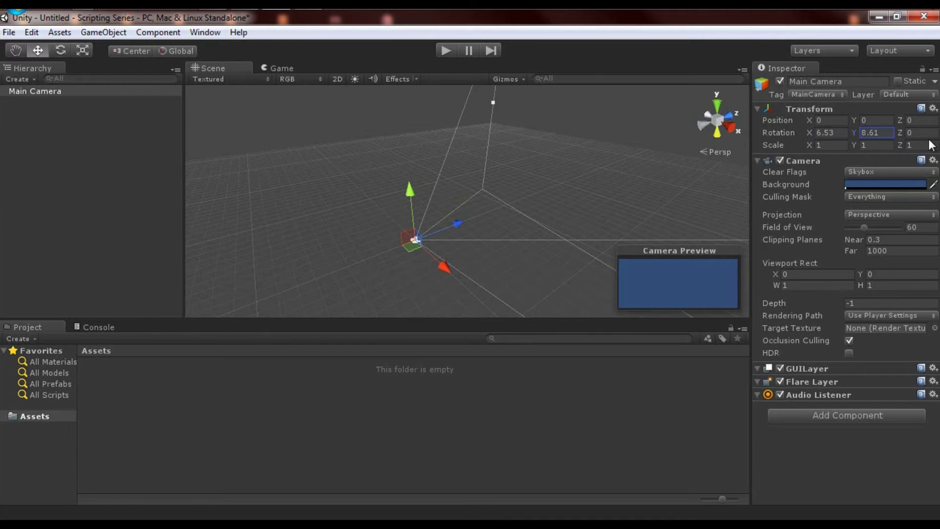
drag(900, 132, 930, 139)
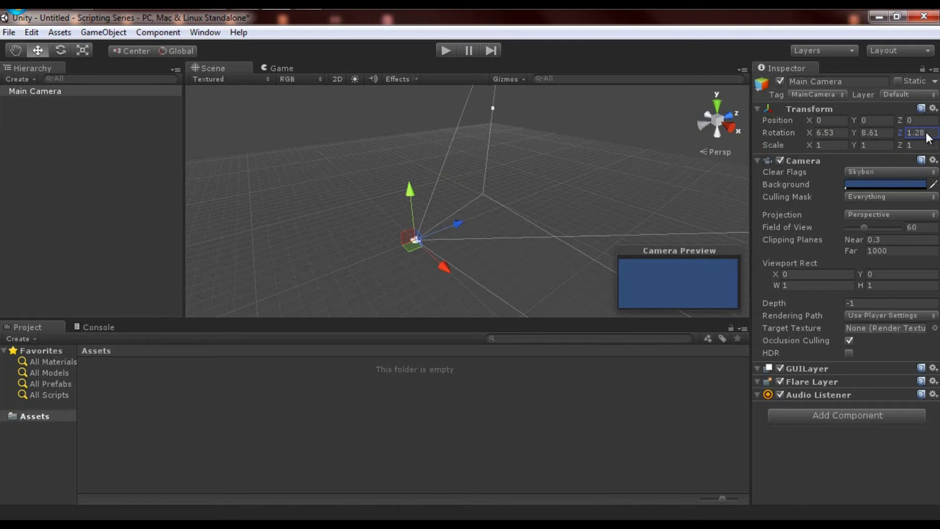
Set the Main Camera's X, Y and Z rotation to 0.
click(830, 132)
text(0)
key(Tab)
text(0)
key(Tab)
text(0)
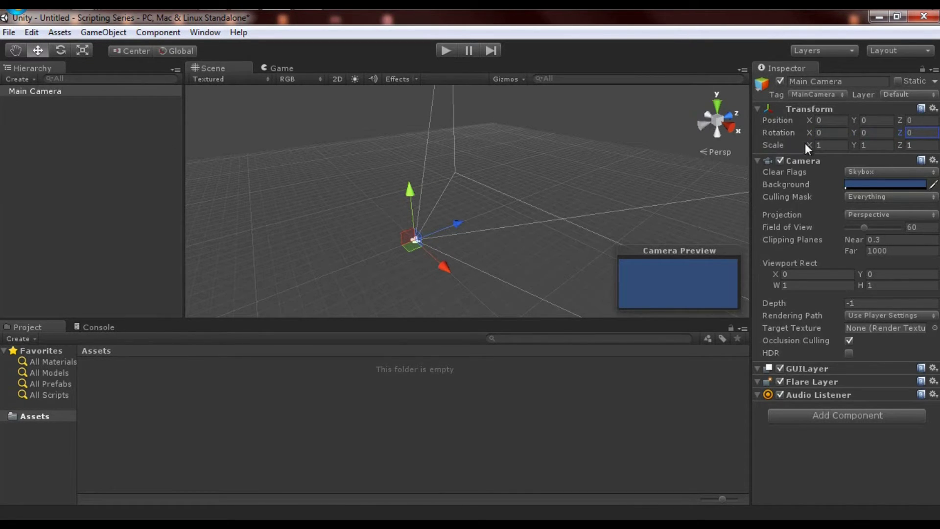
drag(805, 143, 868, 153)
drag(768, 150, 787, 154)
click(574, 175)
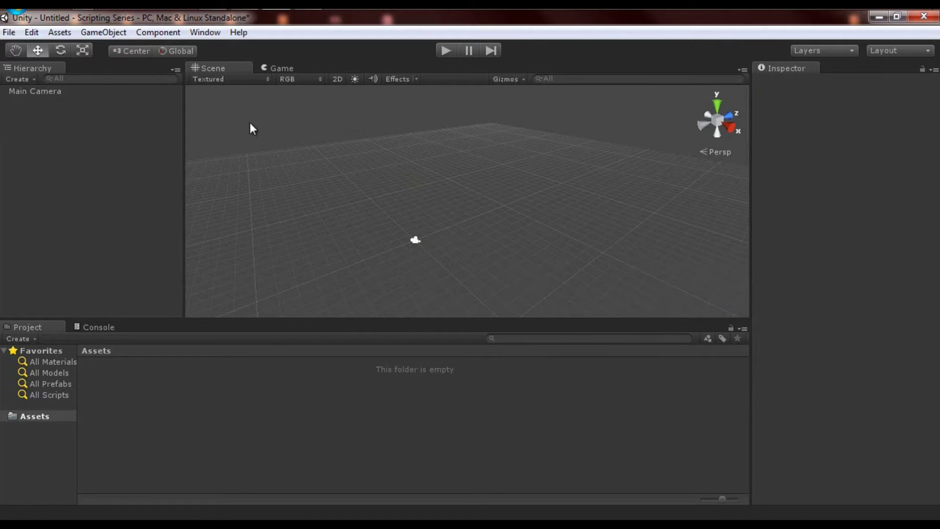
Create a cube and scale it freely to about 2.8 on X, 3.48 on Y and 2.94 on Z.
click(32, 80)
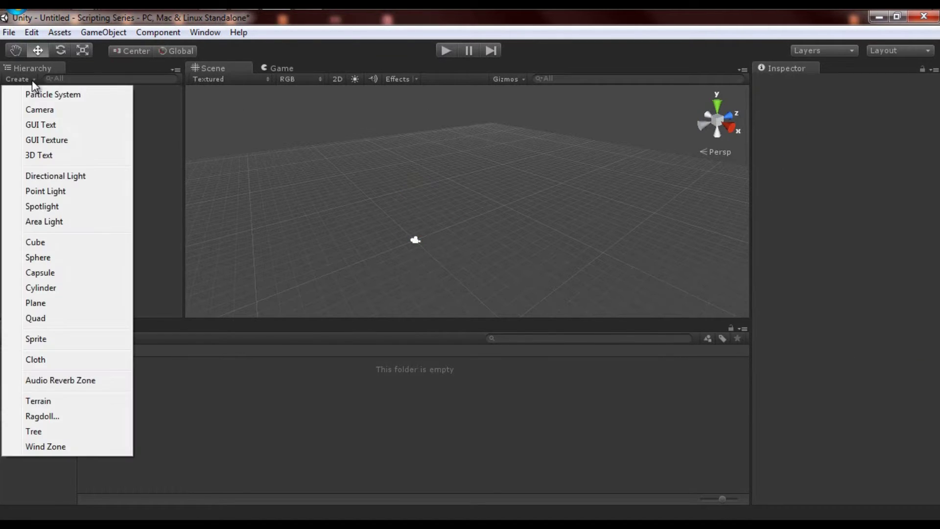
click(36, 241)
drag(809, 146, 729, 186)
drag(894, 144, 10, 147)
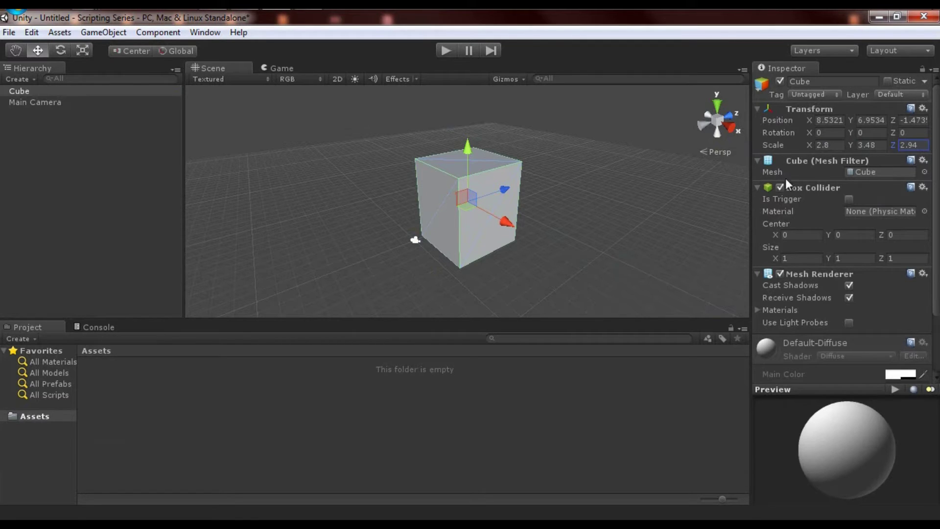
Set the cube's X, Y and Z scale to 1.
click(490, 201)
text(1)
key(Tab)
text(1)
key(Tab)
text(1)
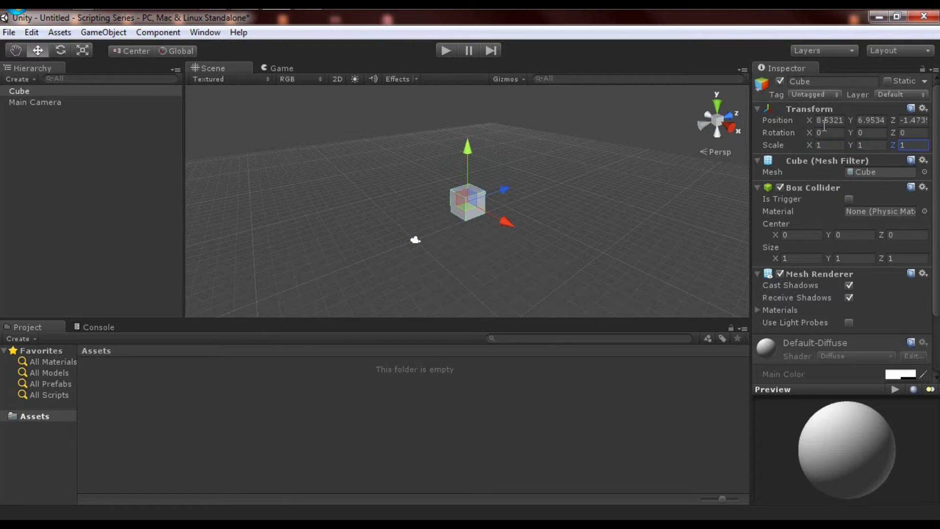
Set the cube's position to X 10, Y 0 and Z 0.
text(10)
key(Tab)
text(0)
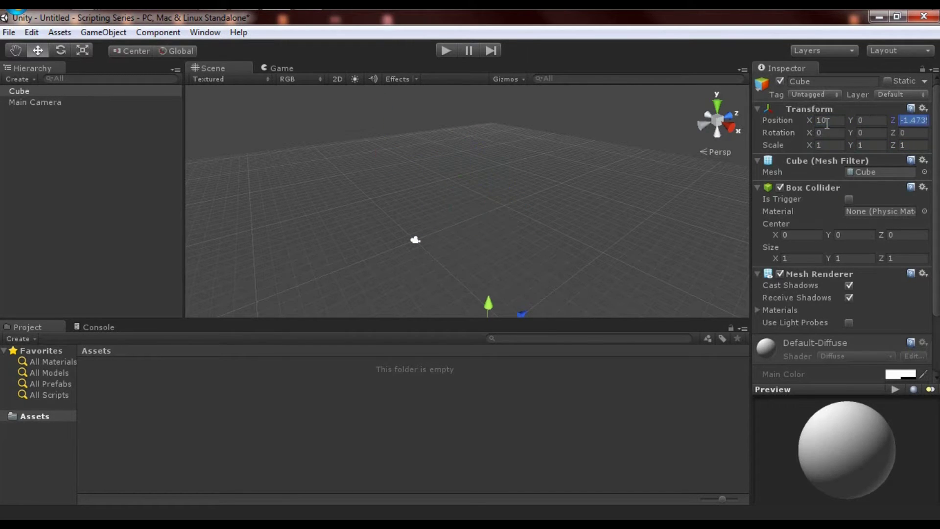
key(Tab)
text(0)
Examine the cube and the Main Camera from several orbit angles, selecting each in the scene and ending close on the cube.
alt+drag(595, 202, 695, 248)
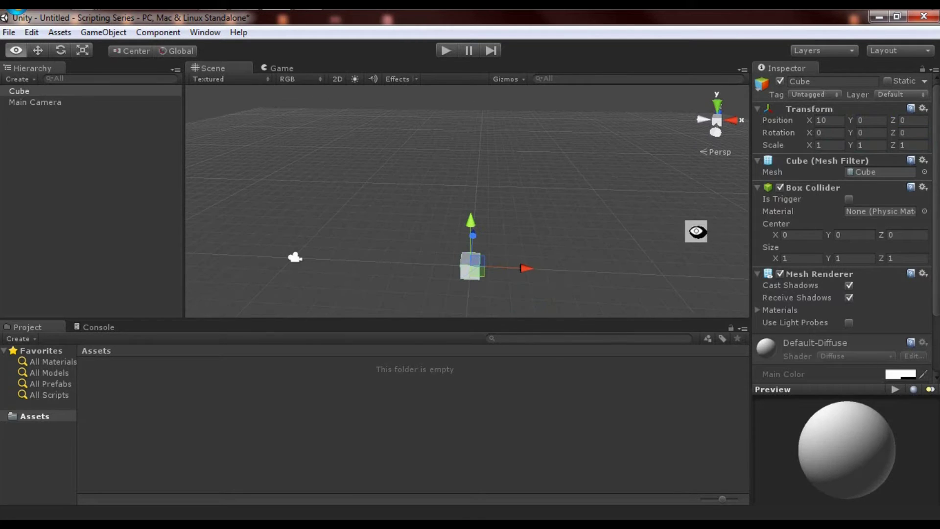
alt+drag(673, 181, 496, 202)
click(332, 223)
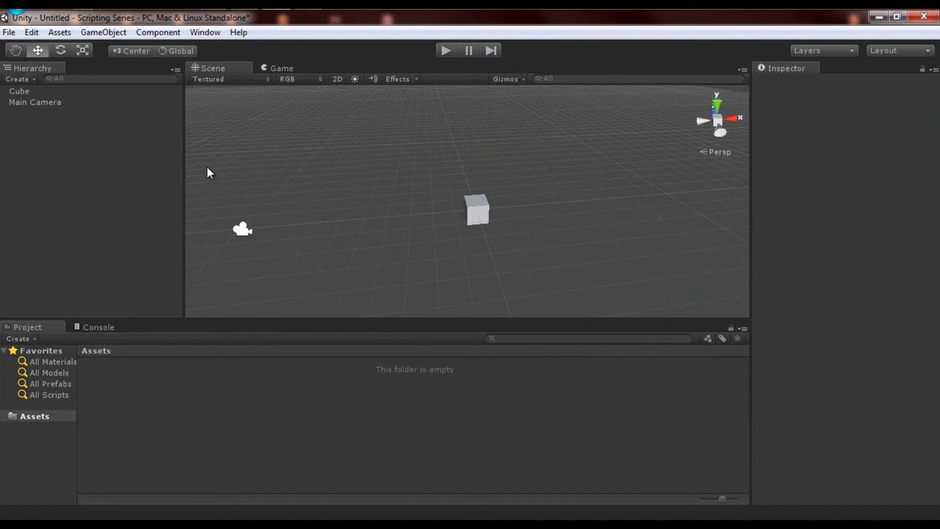
drag(206, 154, 371, 264)
drag(549, 275, 388, 234)
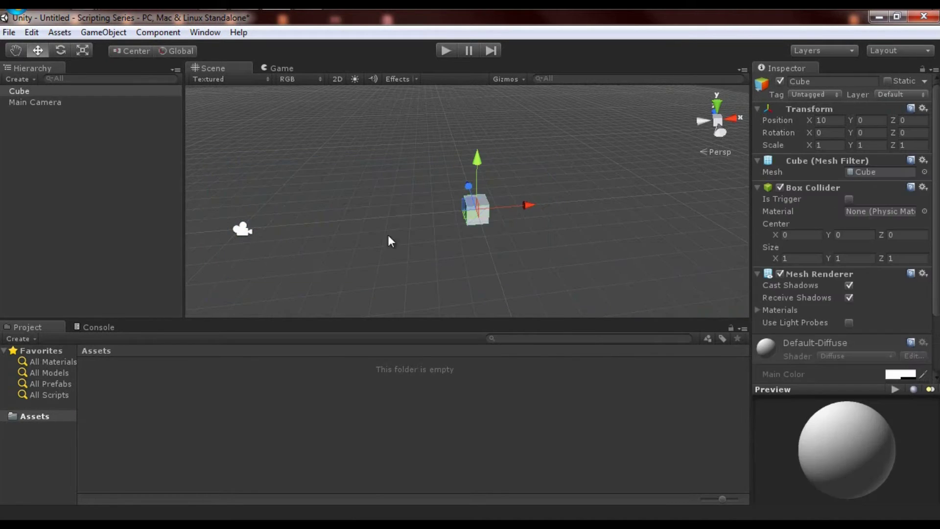
click(388, 234)
scroll(488, 200, up, 3)
middle_drag(488, 201, 469, 213)
click(469, 213)
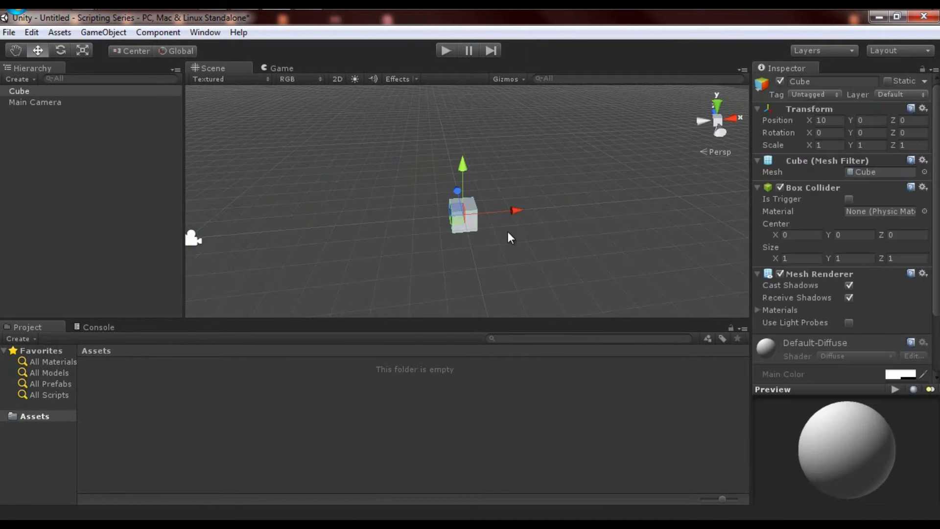
alt+drag(507, 237, 453, 220)
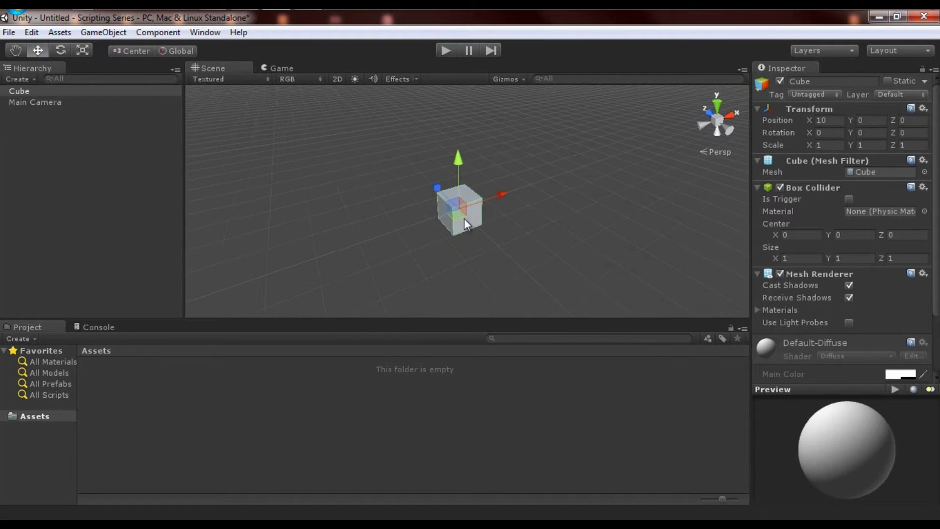
Try the Hand, Move, Rotate and Scale tools in turn on the cube and compare their handles.
middle_drag(465, 218, 478, 229)
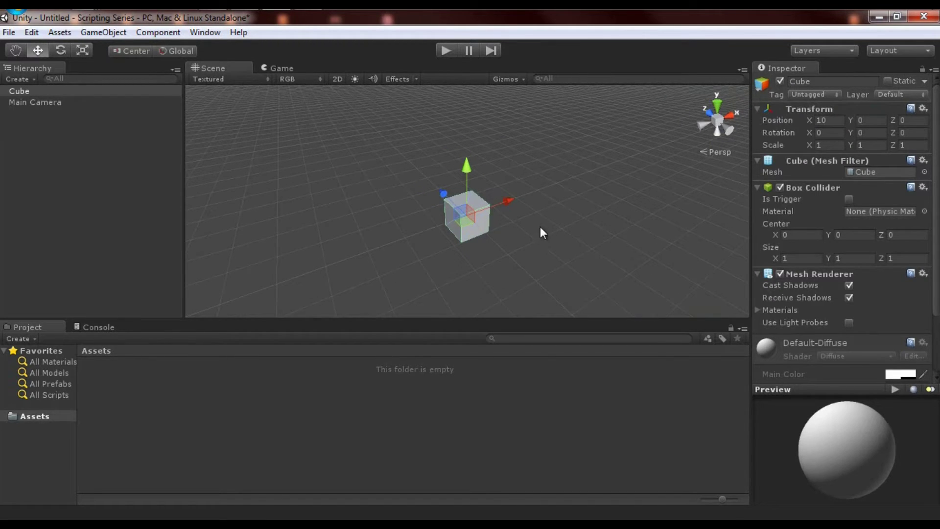
key(q)
drag(520, 213, 467, 211)
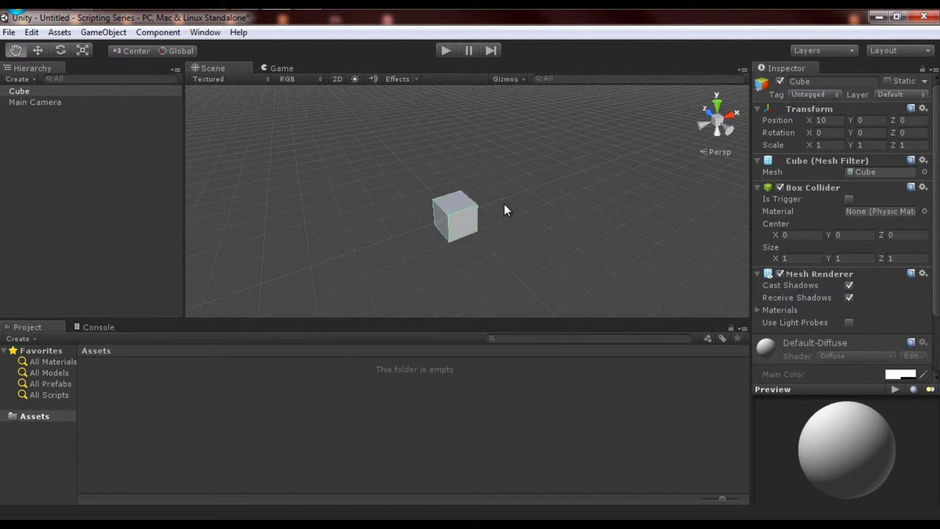
key(w)
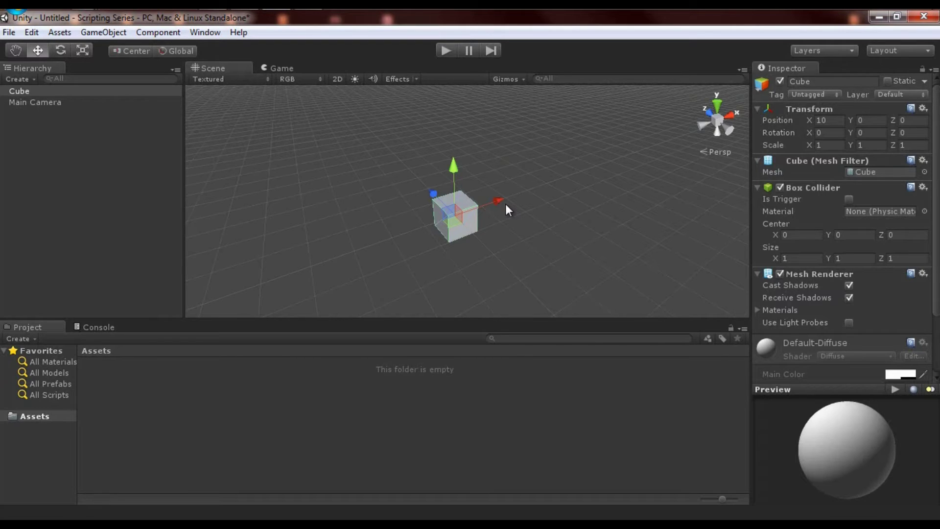
key(e)
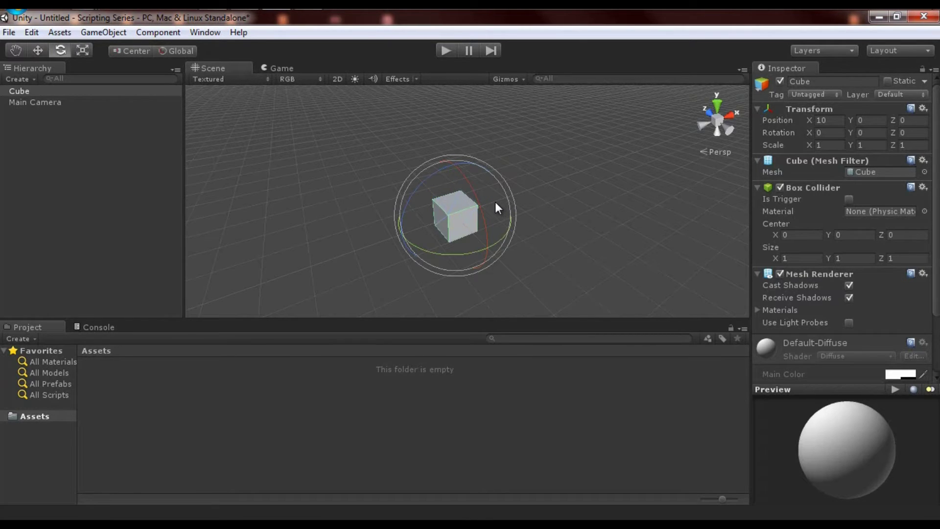
key(r)
alt+drag(482, 214, 488, 213)
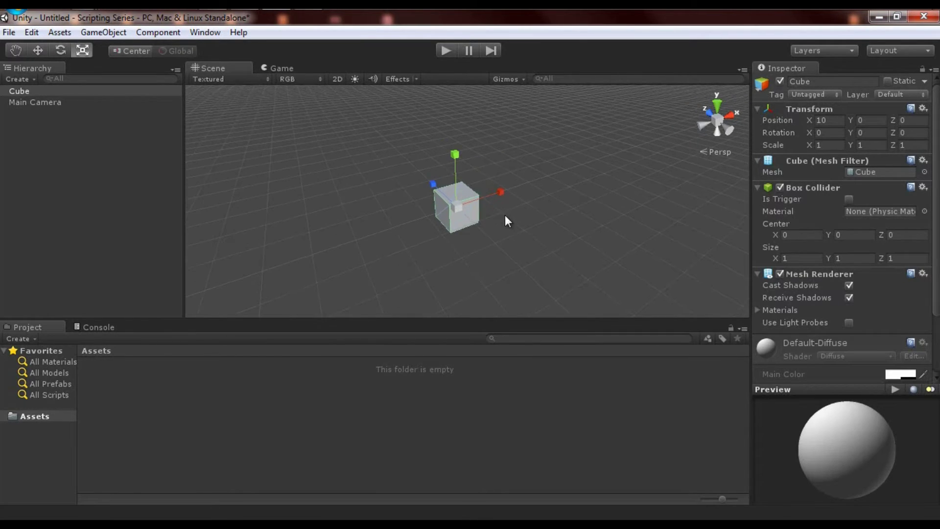
Move the cube freely by its plane handles to about X 9.23, Y -0.85 and Z 1.59.
key(w)
drag(439, 192, 416, 170)
drag(478, 177, 410, 158)
click(443, 203)
click(422, 212)
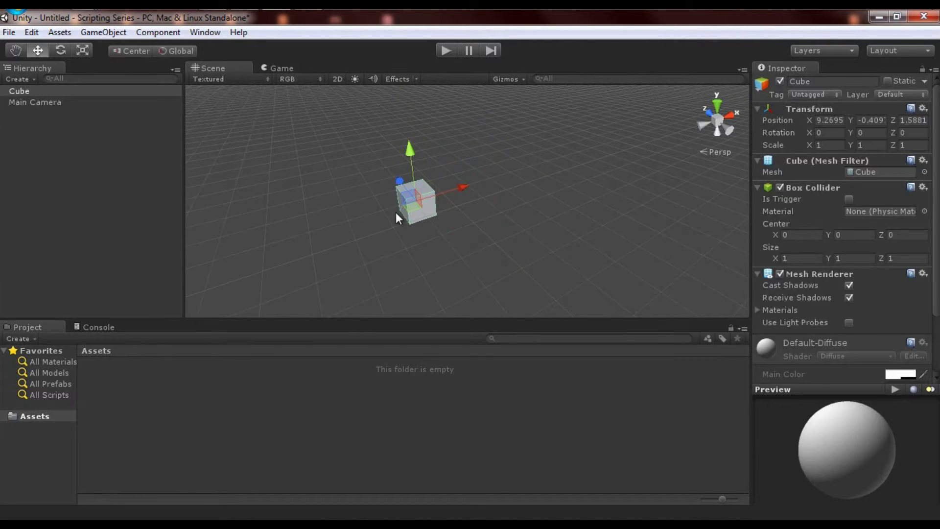
drag(404, 199, 380, 187)
click(454, 231)
middle_drag(456, 226, 474, 224)
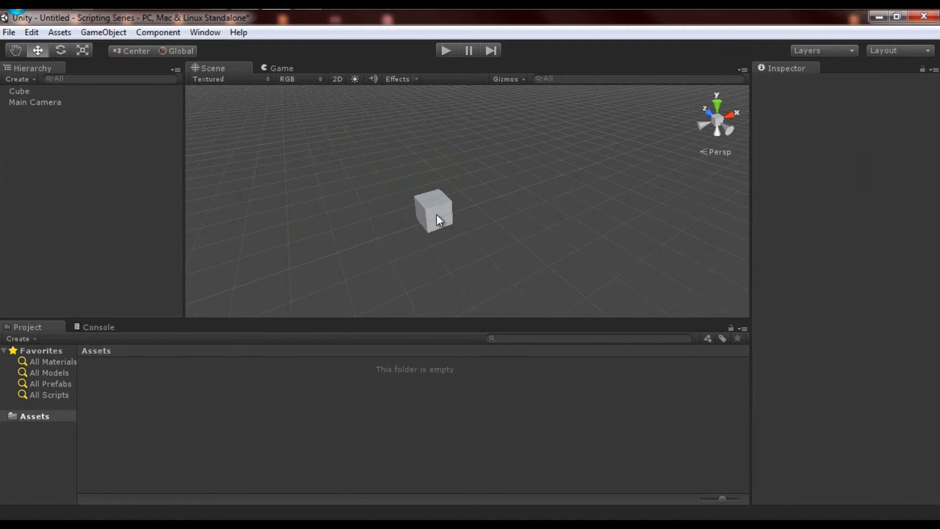
Reselect the cube and move it by its plane handles to about X 10.16, Y 0.61 and Z 0.22.
click(437, 215)
scroll(454, 244, up, 3)
middle_drag(523, 249, 545, 250)
alt+drag(544, 250, 570, 230)
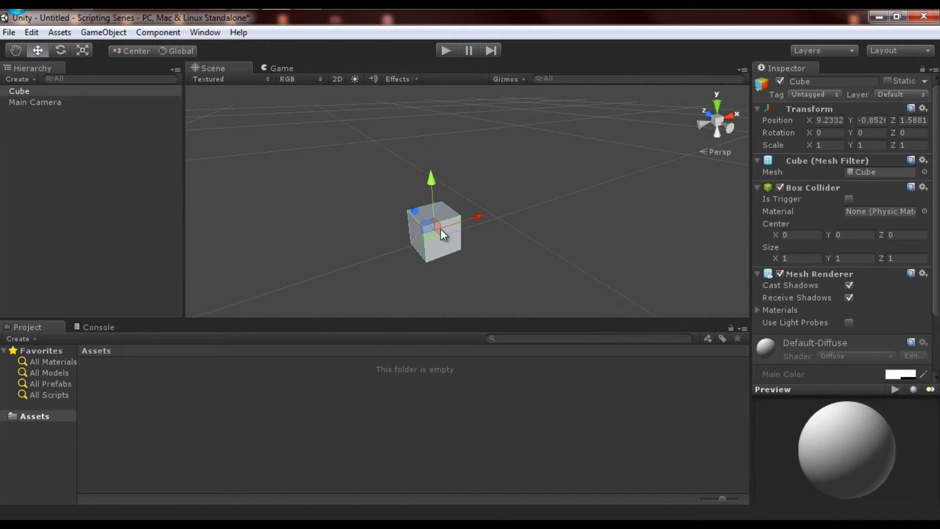
drag(439, 224, 465, 199)
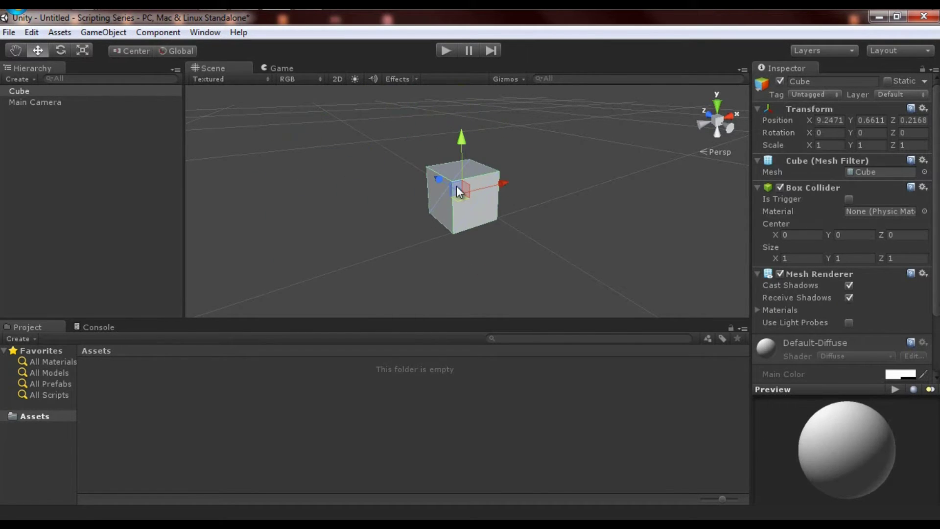
drag(457, 185, 504, 221)
click(592, 212)
click(517, 189)
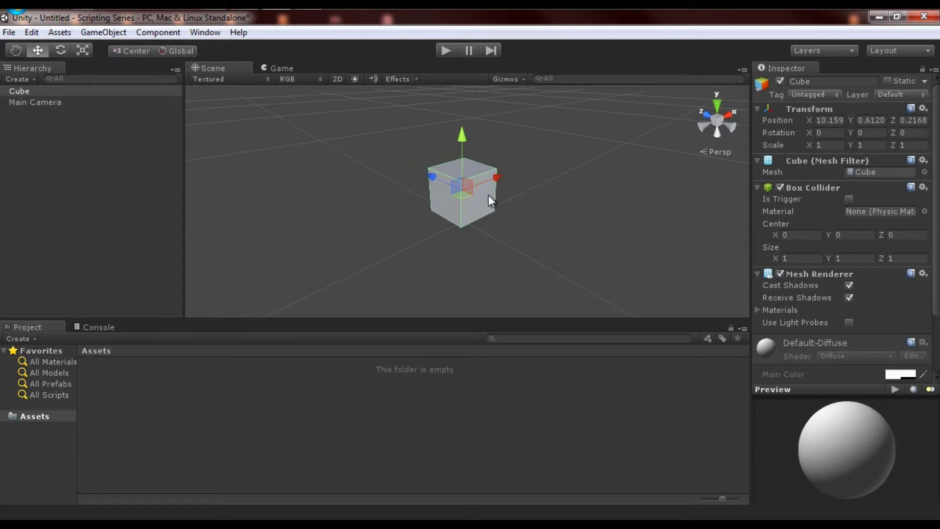
Try rotating the cube freely with the Rotate tool's rings and undo the rotation.
key(e)
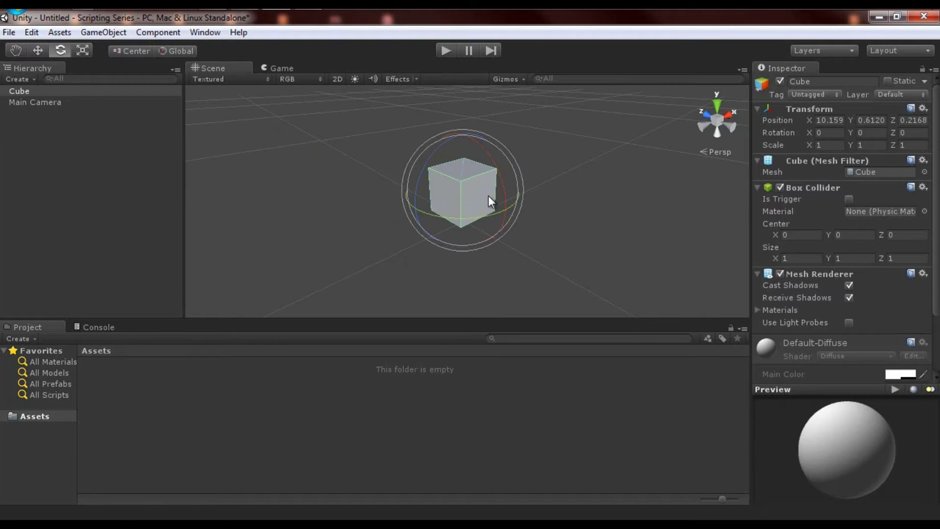
alt+drag(495, 167, 486, 239)
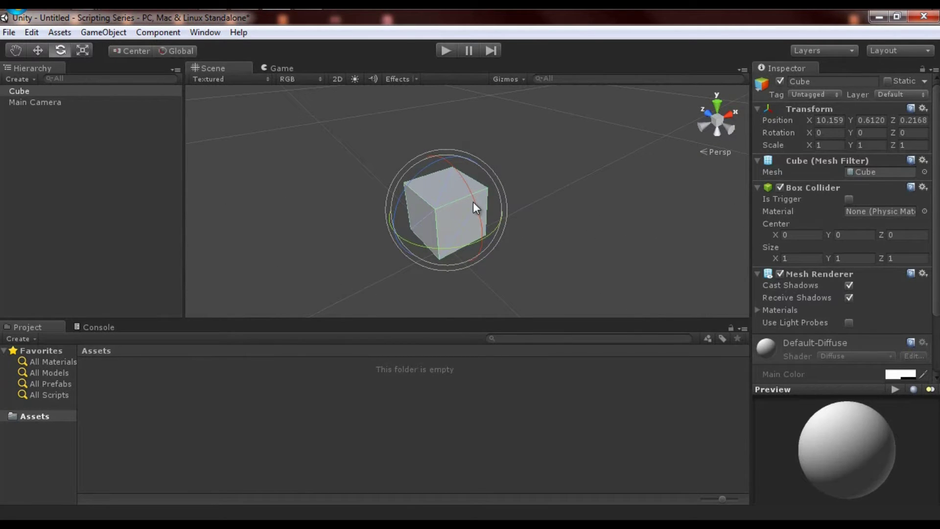
drag(473, 196, 477, 221)
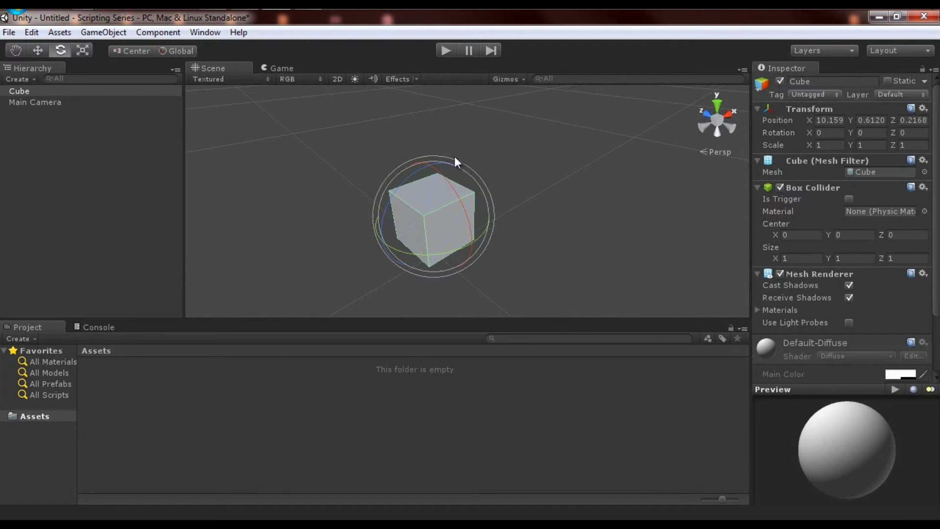
alt+drag(351, 228, 649, 256)
key(ctrl+z)
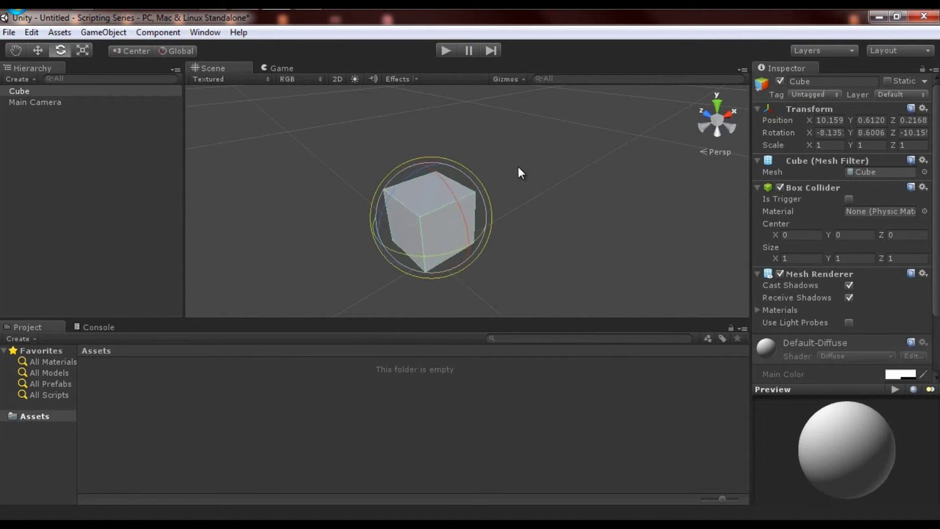
alt+drag(516, 165, 574, 190)
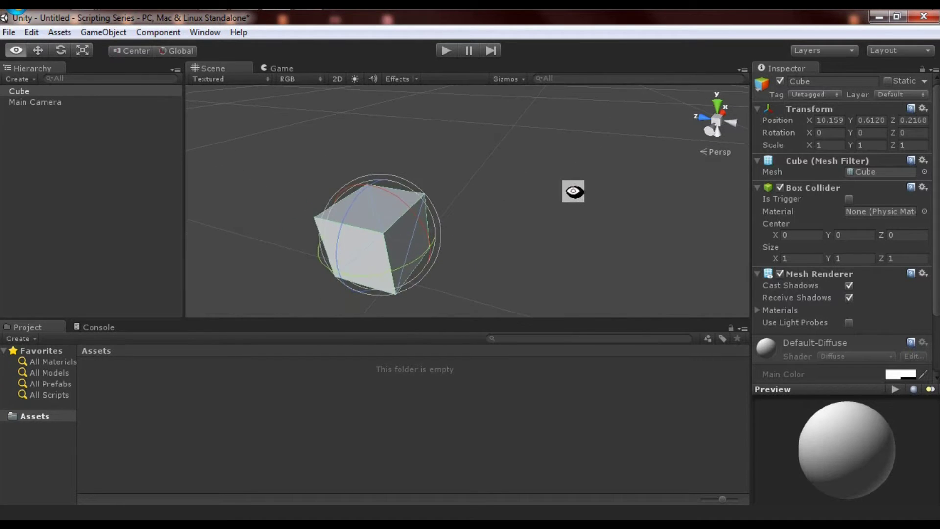
key(f)
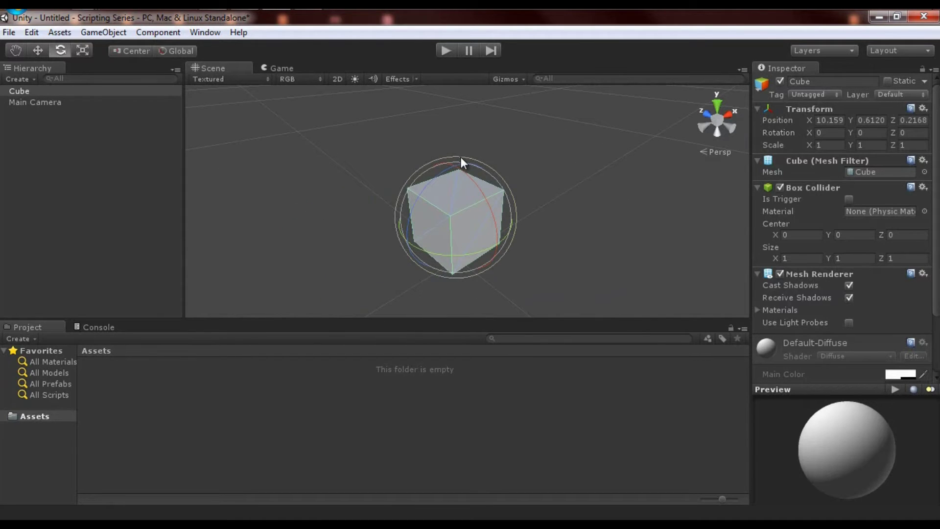
Rotate the cube with the outer ring in perspective and in the Right view to about X 0.39, Y -7.1 and Z 82.48.
drag(461, 157, 489, 200)
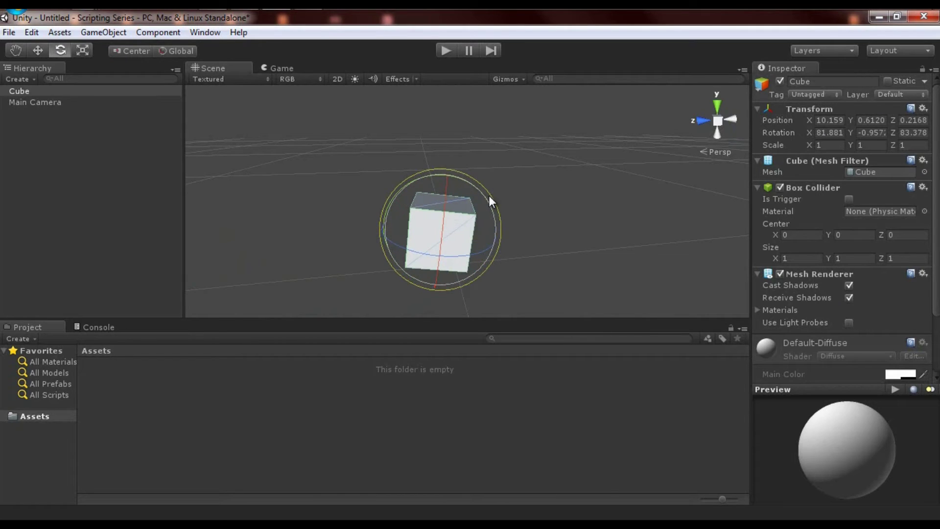
alt+drag(595, 206, 562, 162)
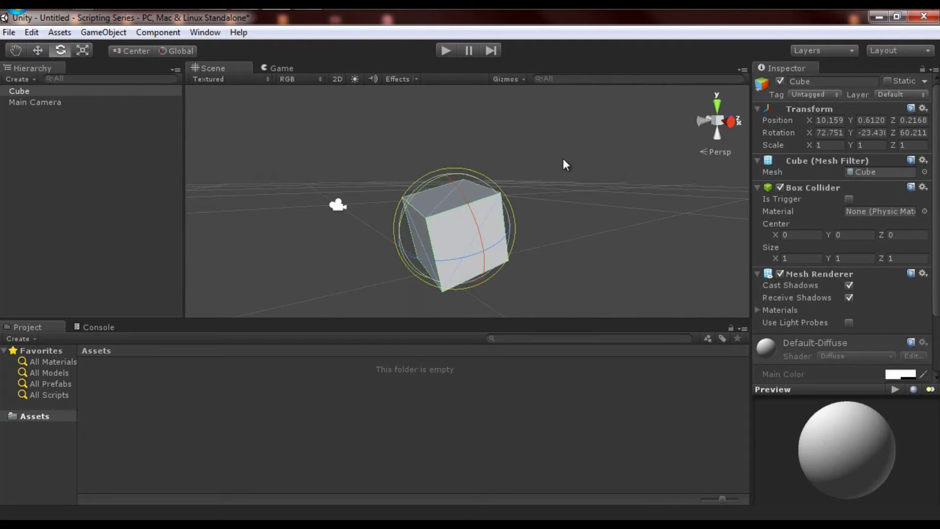
click(729, 121)
click(718, 120)
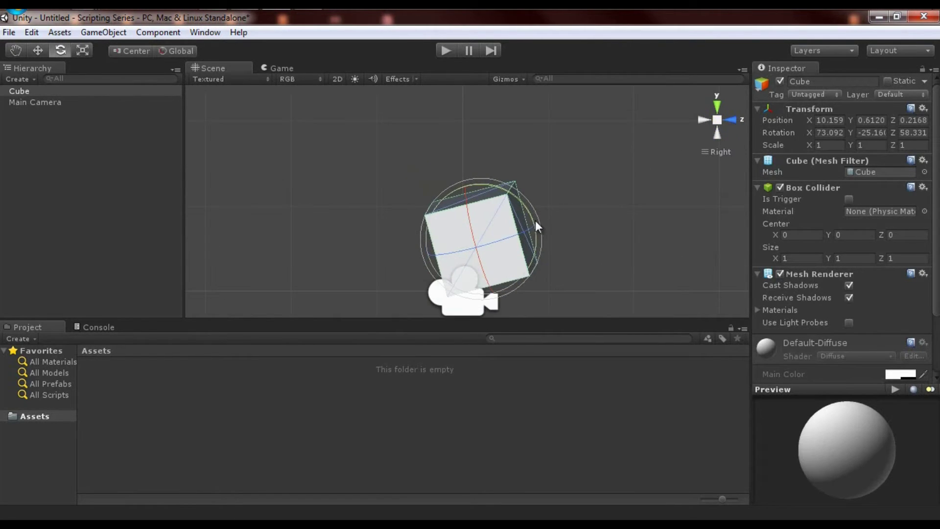
drag(500, 181, 376, 133)
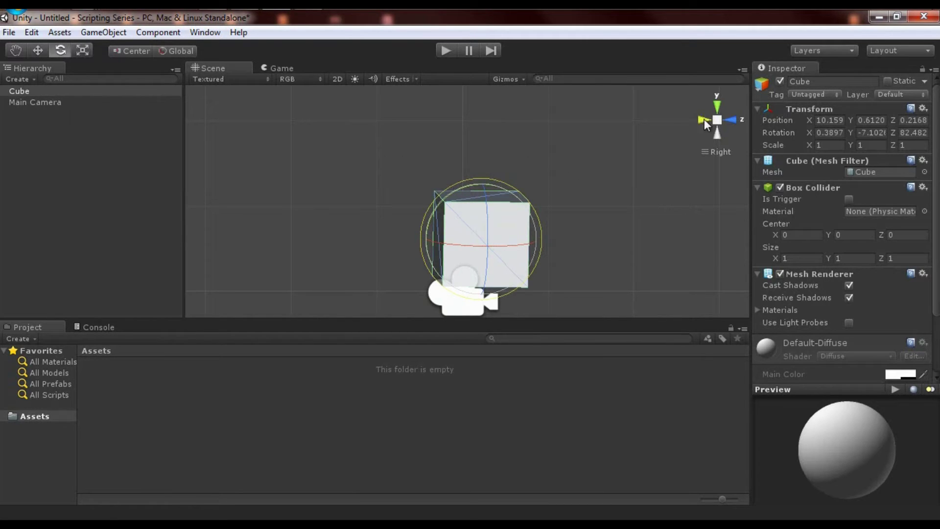
Return to an angled view and move the cube along the global X axis to about X 9.47.
alt+drag(645, 141, 506, 205)
key(w)
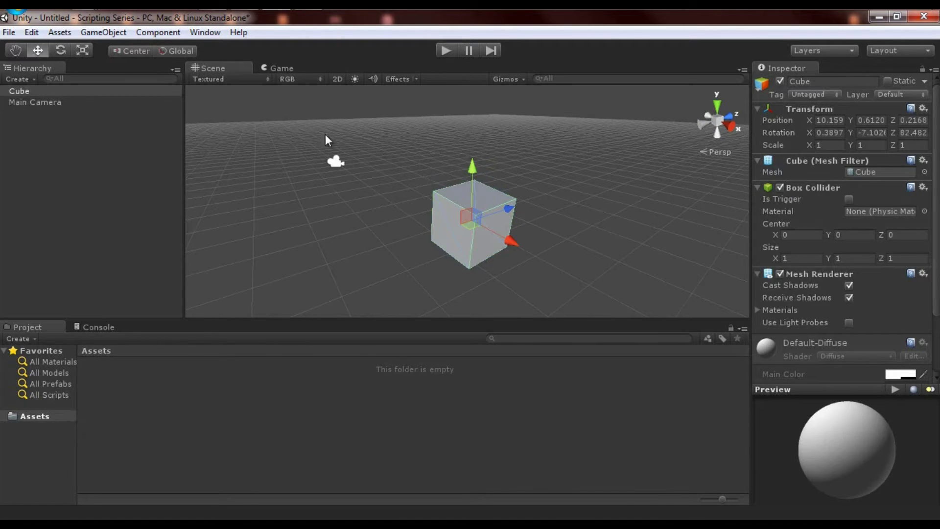
key(e)
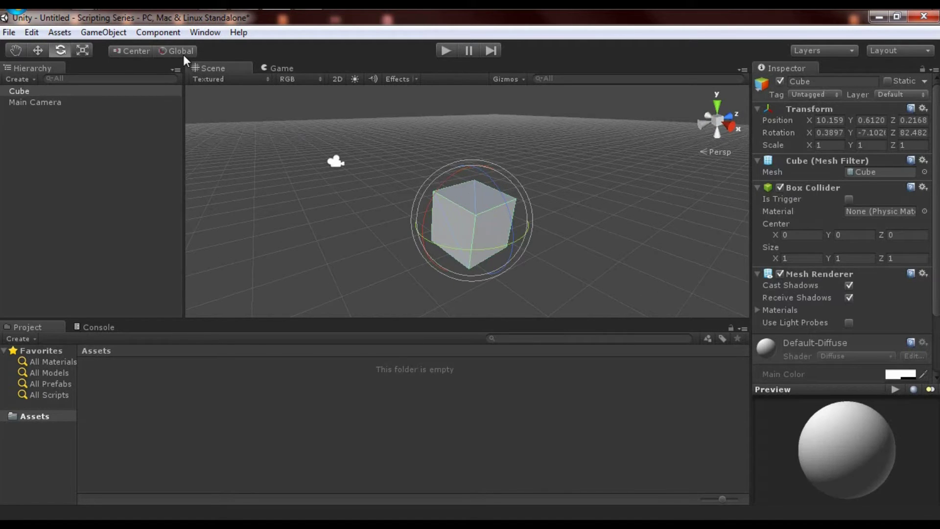
key(w)
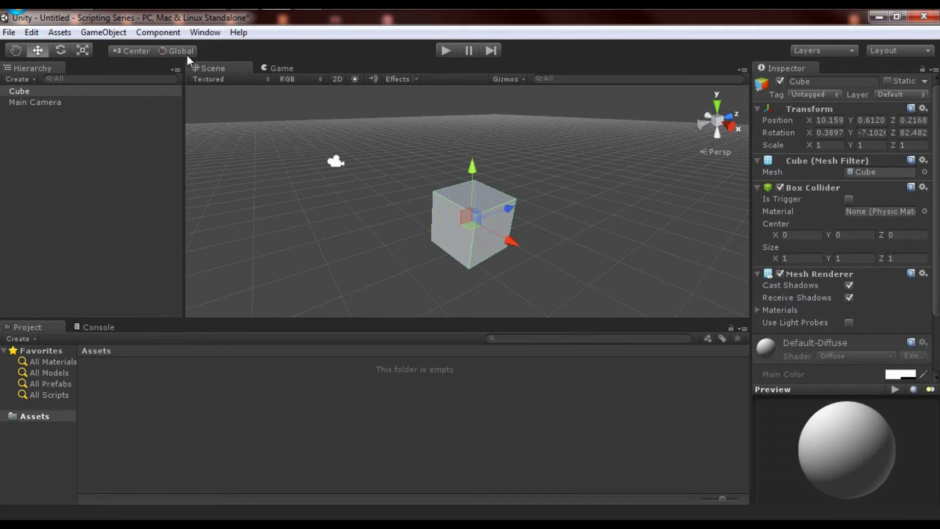
alt+drag(341, 131, 586, 244)
drag(480, 235, 373, 141)
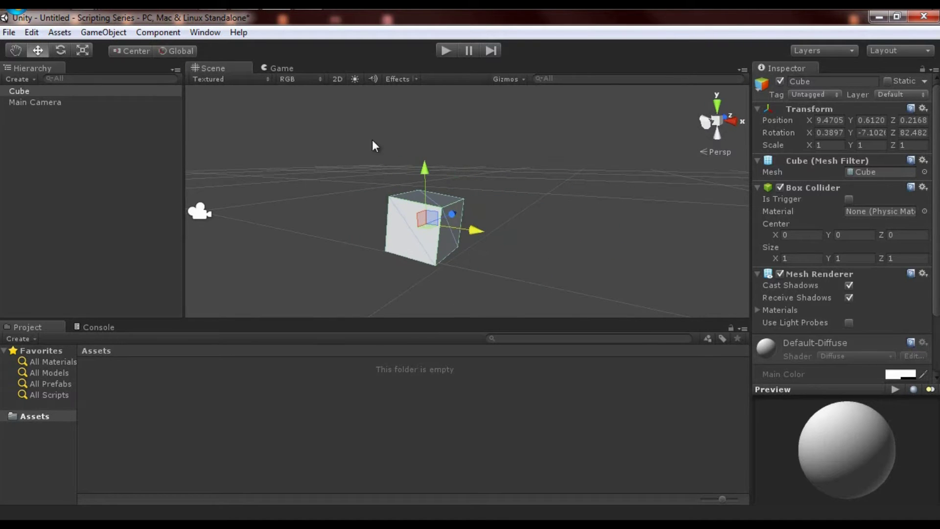
Switch the transform handles to Local and rotate the cube around its local Z axis to about 114.16.
click(180, 51)
alt+drag(275, 196, 507, 259)
key(e)
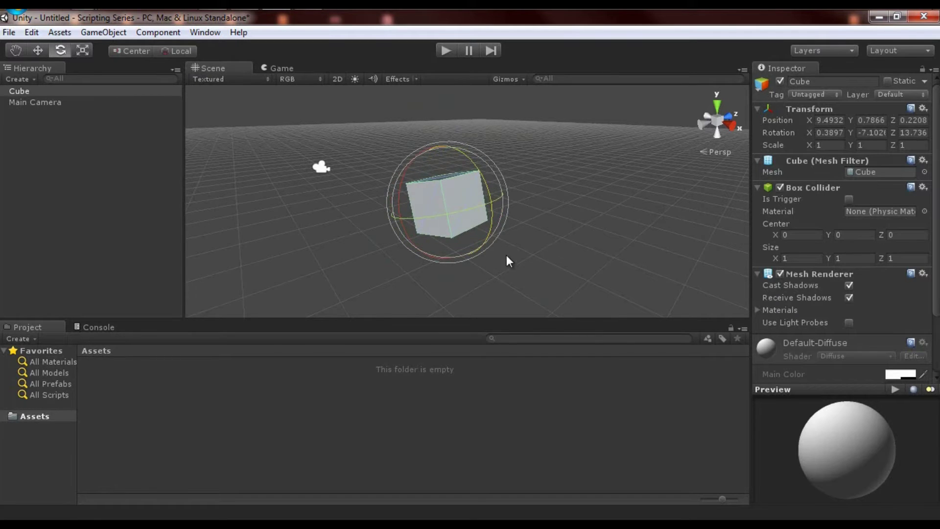
key(w)
key(e)
drag(489, 195, 360, 166)
key(r)
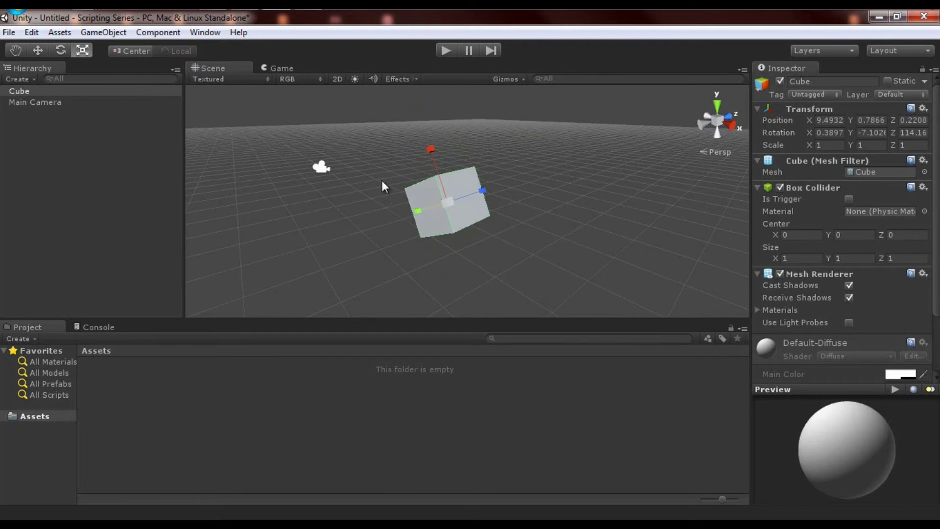
Move the rotated cube along its local X axis to about X 8.99, Y 1.92 and Z 0.17.
key(w)
alt+drag(419, 215, 483, 204)
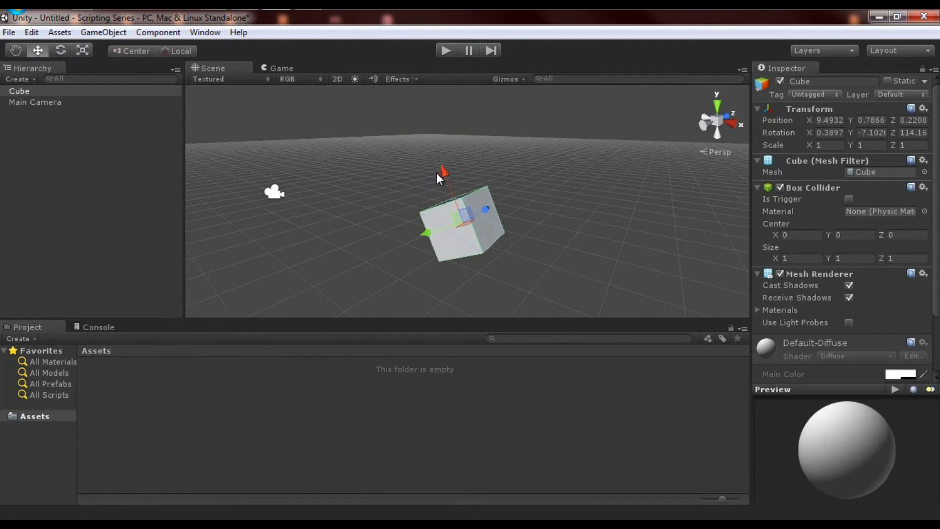
alt+drag(436, 172, 493, 190)
drag(436, 209, 410, 155)
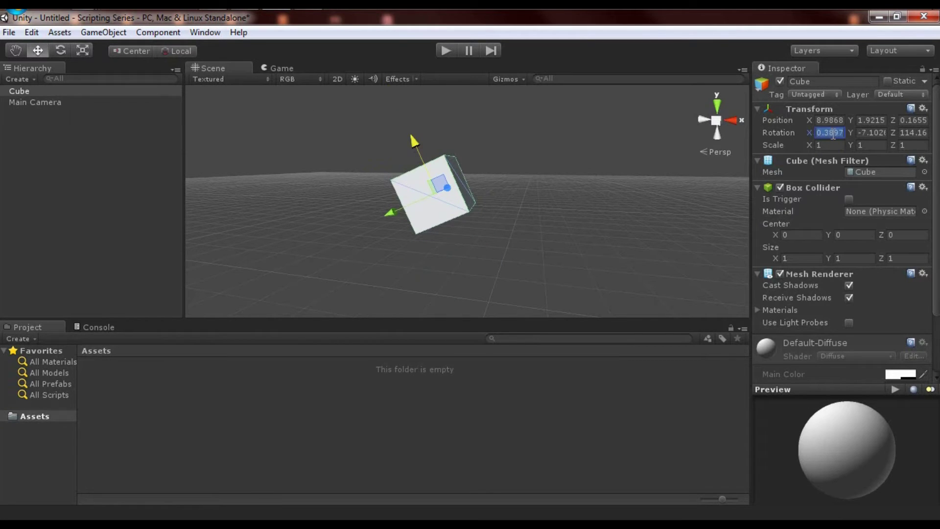
Set the cube's X, Y and Z rotation to 0.
text(0)
key(Tab)
text(0)
key(Tab)
text(0)
alt+drag(563, 190, 530, 227)
Rotate the cube freely around its Z axis and set its Z rotation to 45.
key(e)
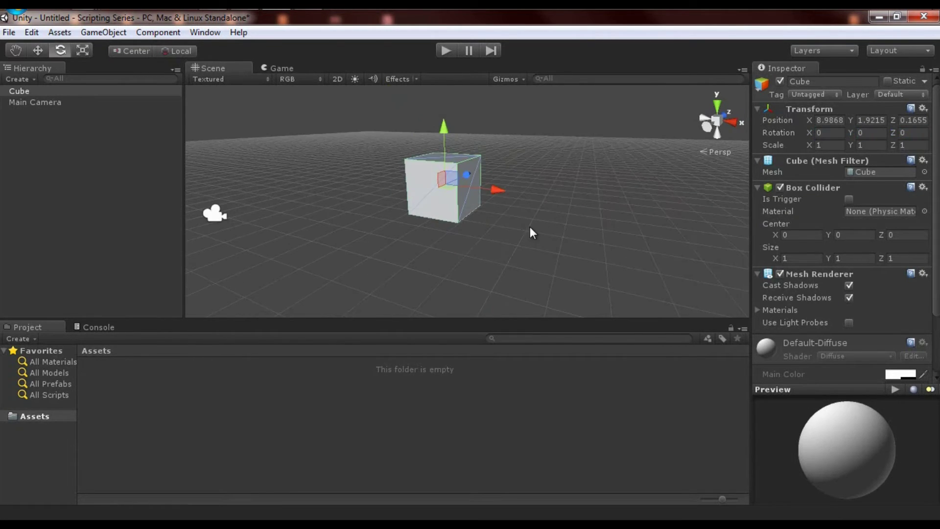
alt+drag(518, 192, 530, 212)
key(w)
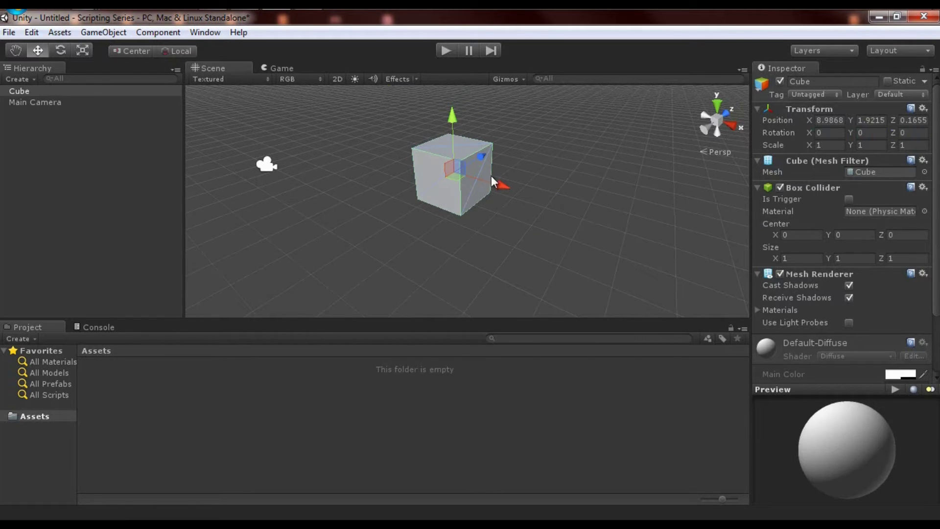
key(e)
drag(495, 151, 457, 96)
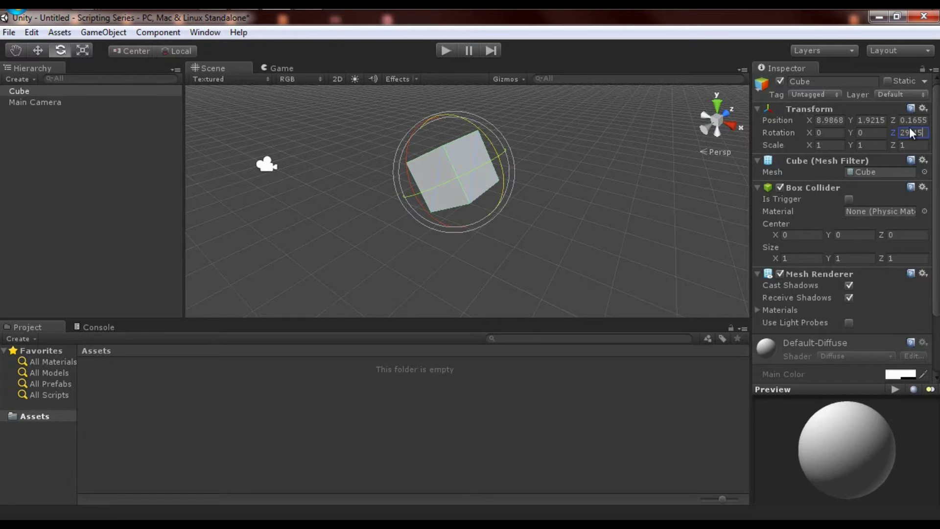
text(45)
Move the tilted cube along its local X axis to about X 9.37 and Y 2.3, and duplicate it.
alt+drag(500, 192, 441, 187)
key(w)
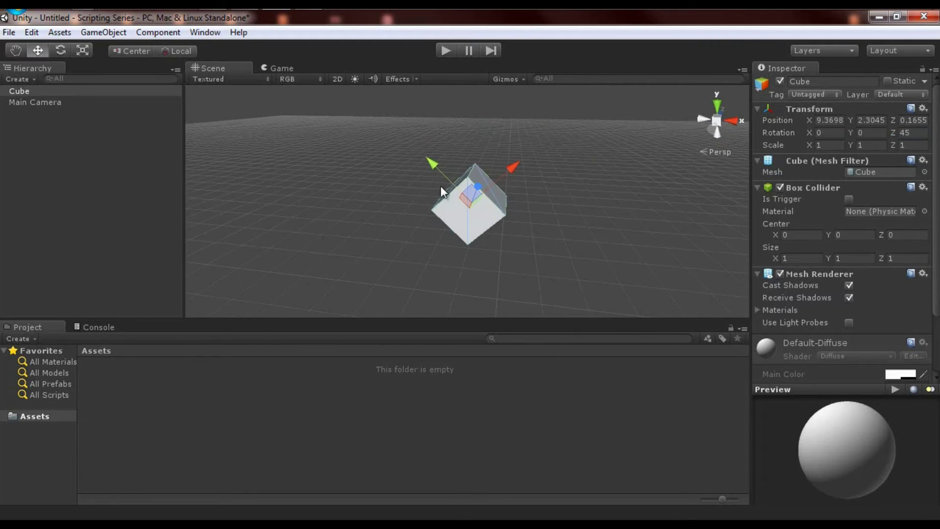
alt+drag(311, 148, 430, 168)
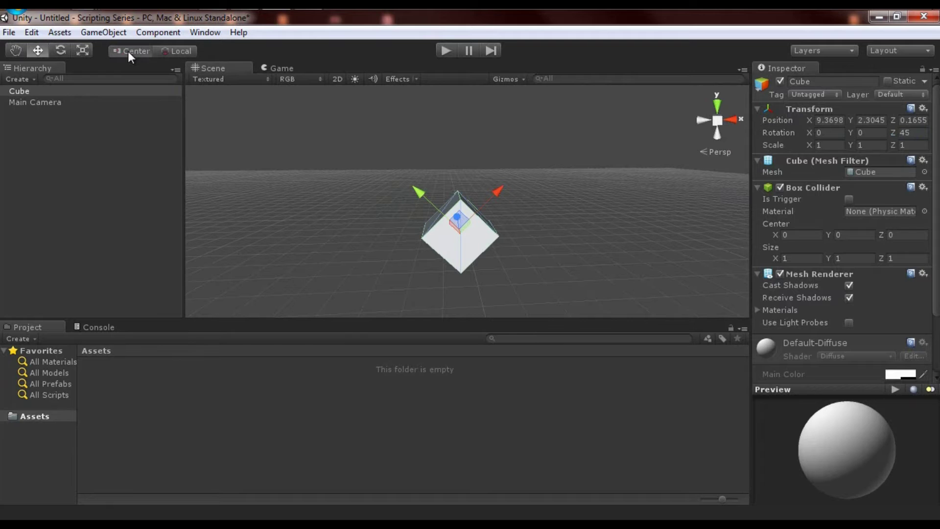
alt+drag(315, 224, 427, 216)
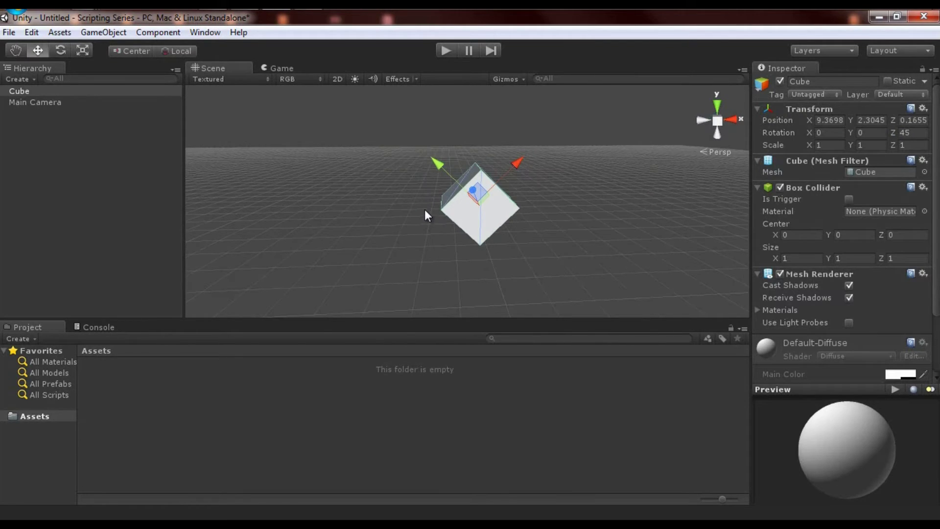
key(ctrl+d)
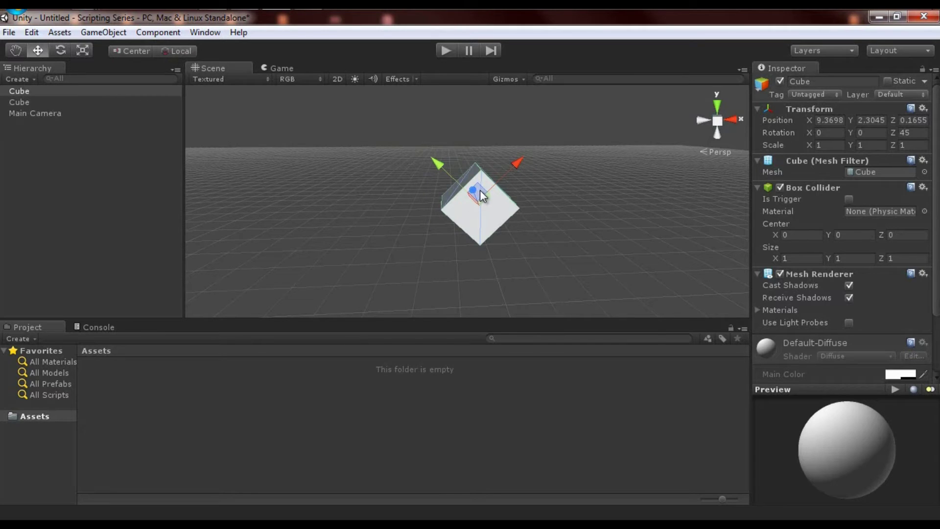
Move the duplicate cube to about X 11.88 and Y 2.17, parent it to the original cube and select the parent.
drag(479, 196, 600, 197)
drag(28, 94, 25, 92)
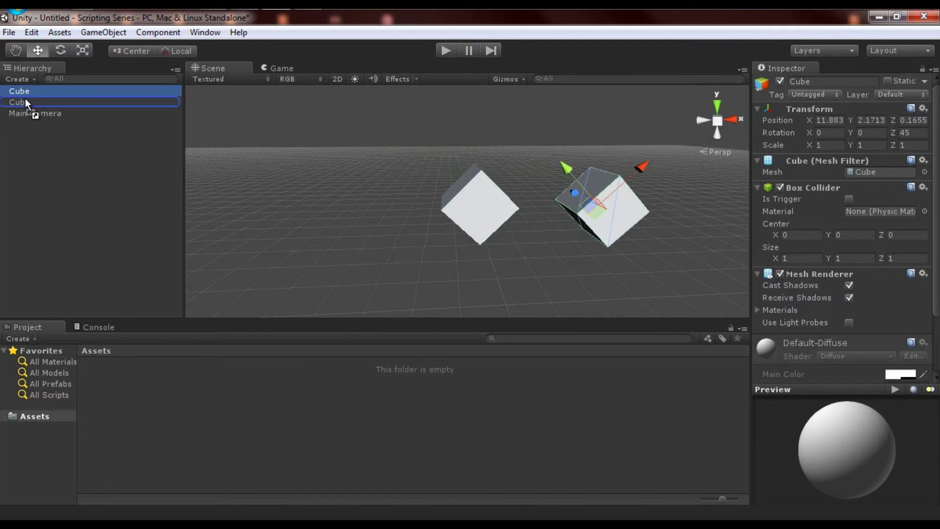
click(4, 91)
click(46, 93)
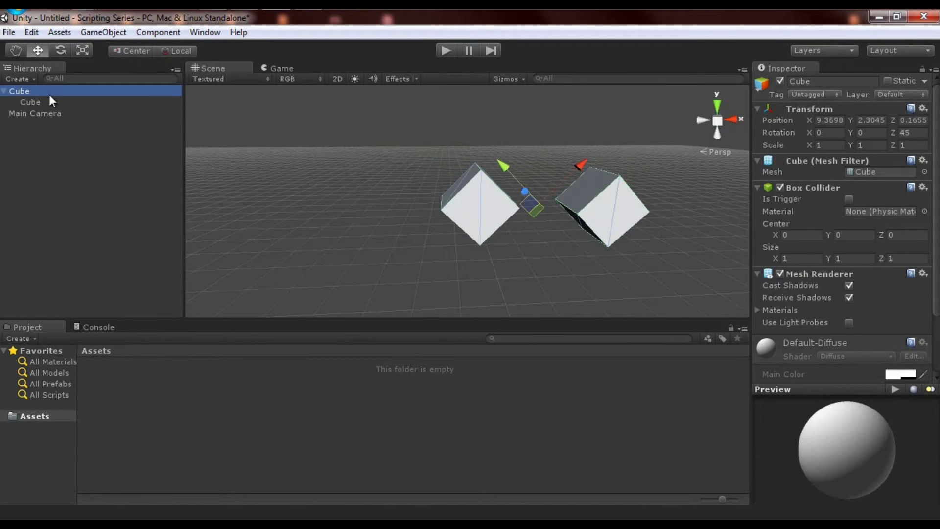
Compare where the Center-mode handle sits with the parent cube selected and with the child cube selected.
alt+drag(550, 181, 392, 199)
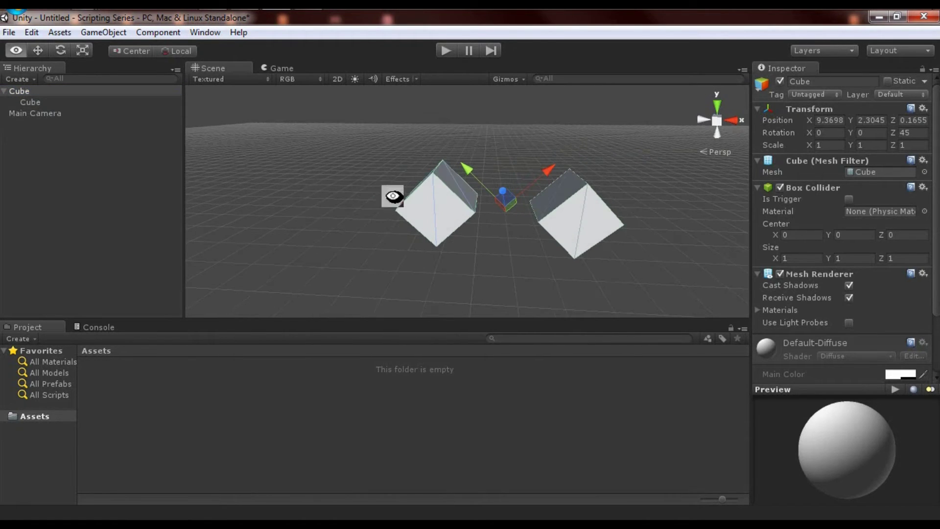
click(30, 102)
middle_drag(327, 172, 309, 192)
alt+drag(309, 192, 319, 190)
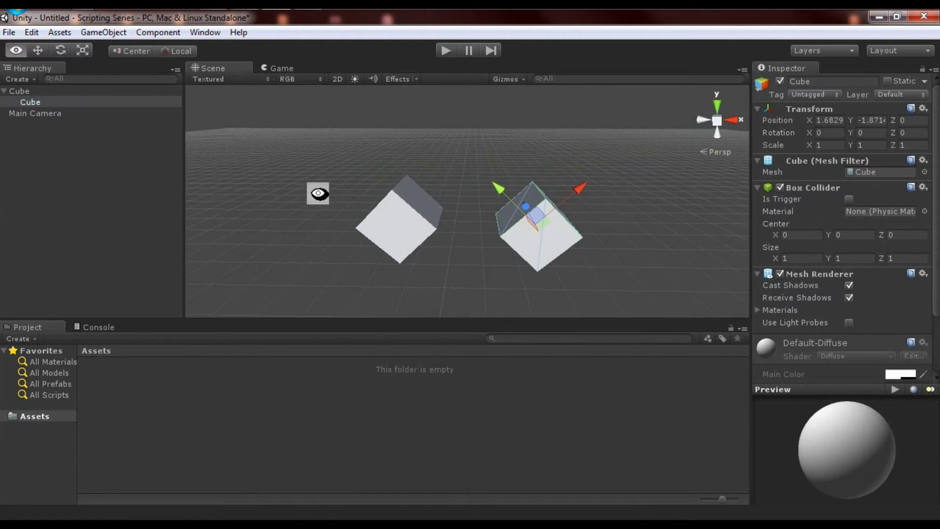
click(29, 93)
click(28, 102)
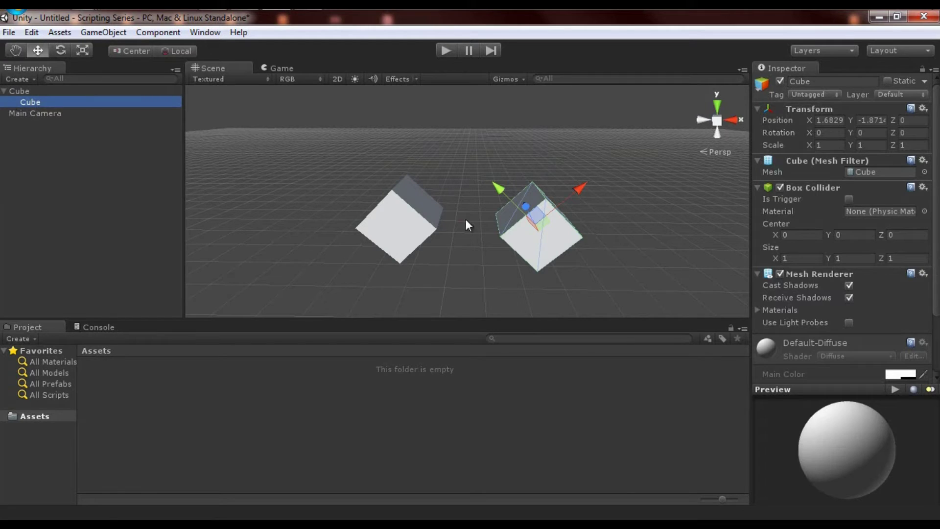
click(508, 273)
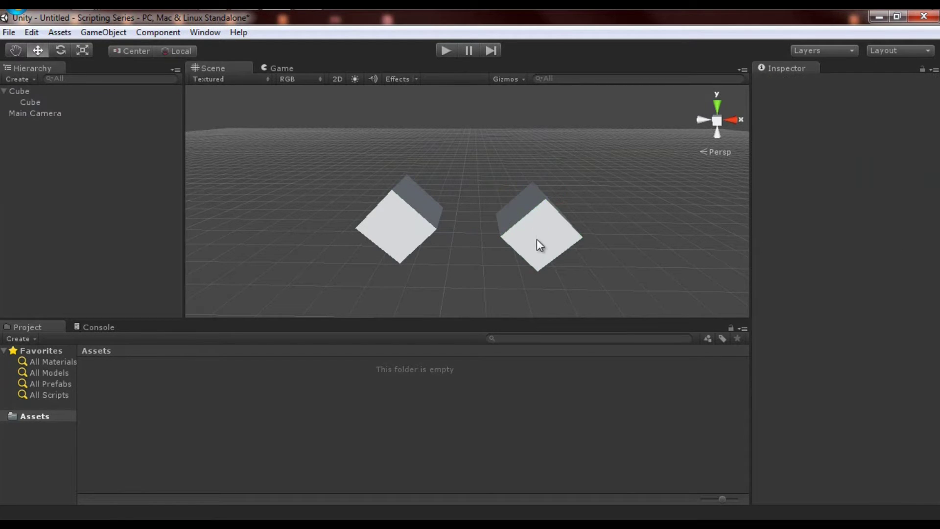
click(537, 241)
click(412, 223)
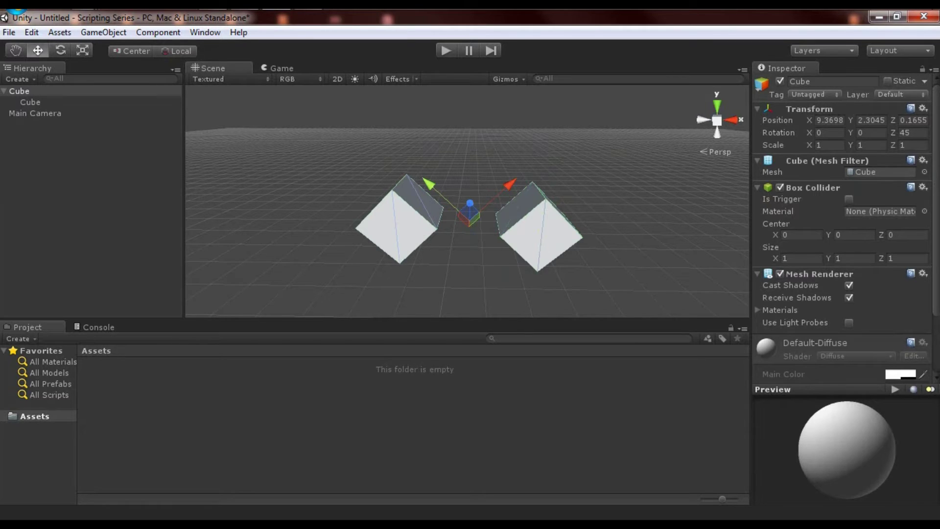
alt+drag(378, 157, 428, 151)
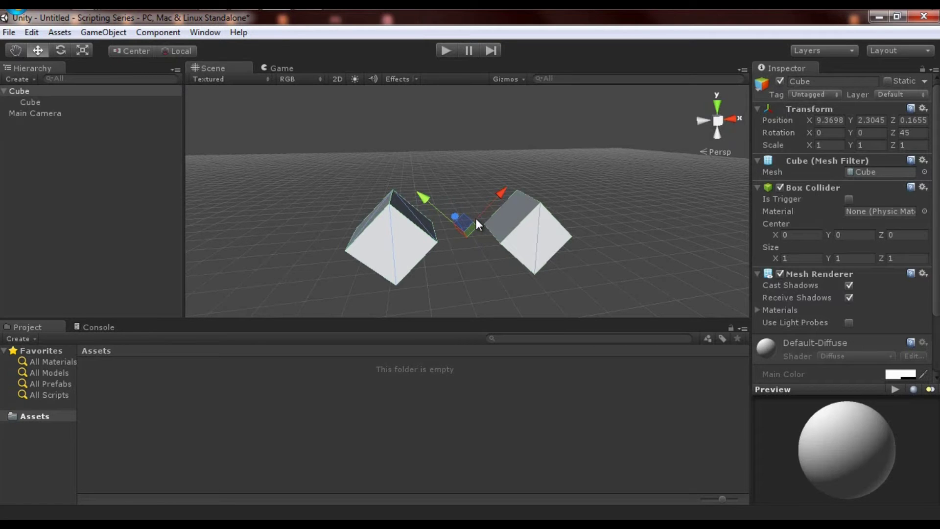
mouse_move(469, 219)
mouse_down()
mouse_move(429, 192)
mouse_move(460, 175)
mouse_move(468, 221)
mouse_up()
alt+drag(466, 206, 457, 151)
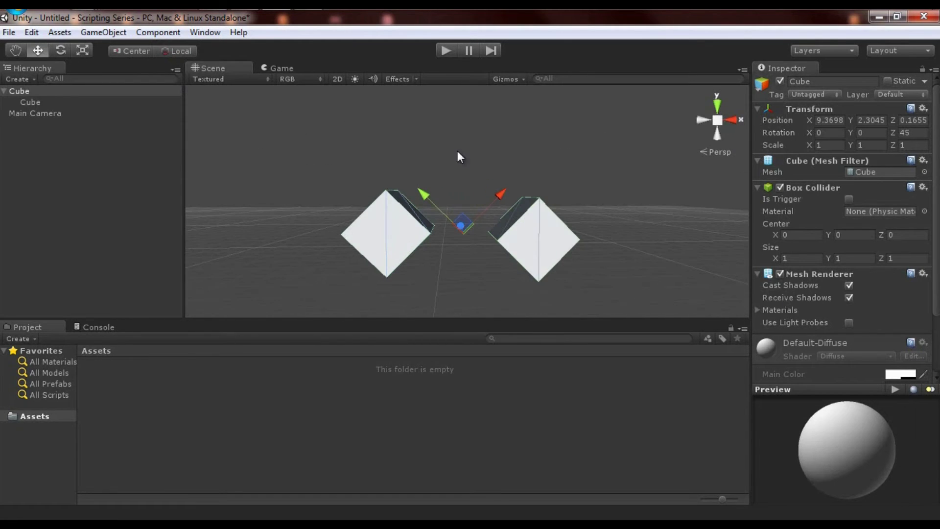
Switch the handle position from Center to Pivot and examine the parent cube's handle from several angles.
click(132, 51)
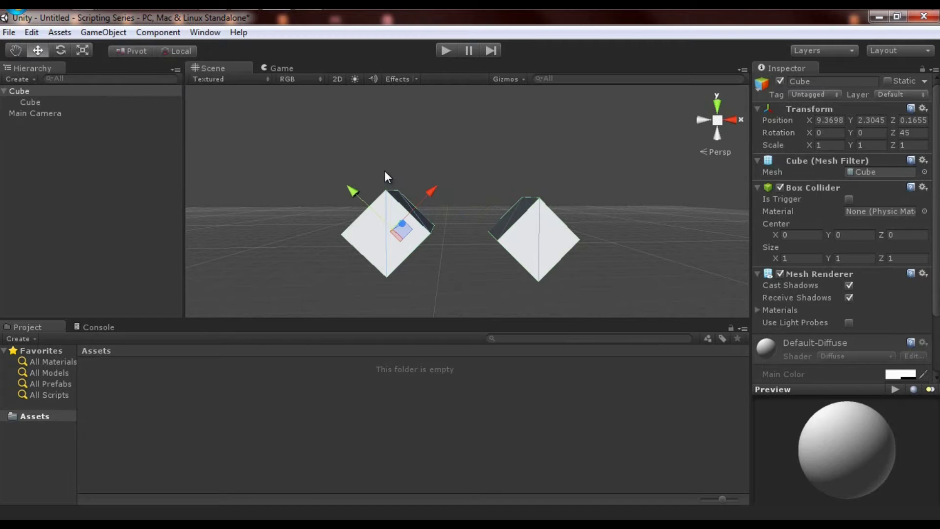
alt+drag(384, 171, 524, 203)
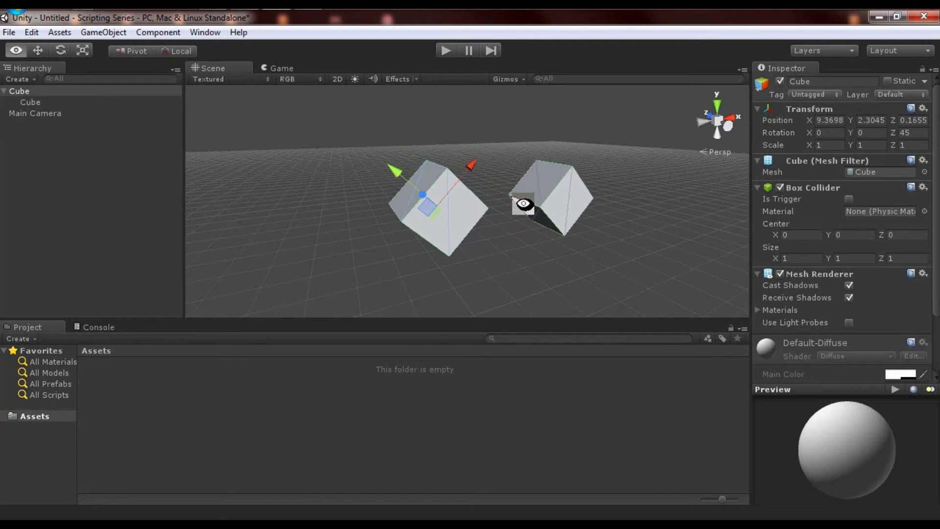
alt+drag(388, 178, 495, 242)
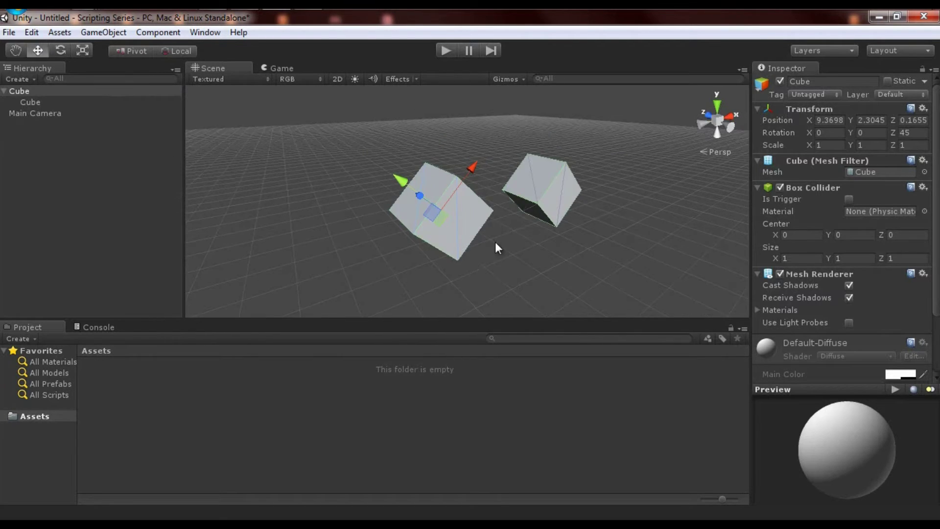
alt+drag(455, 219, 411, 215)
Delete the child cube from the parent cube.
click(447, 263)
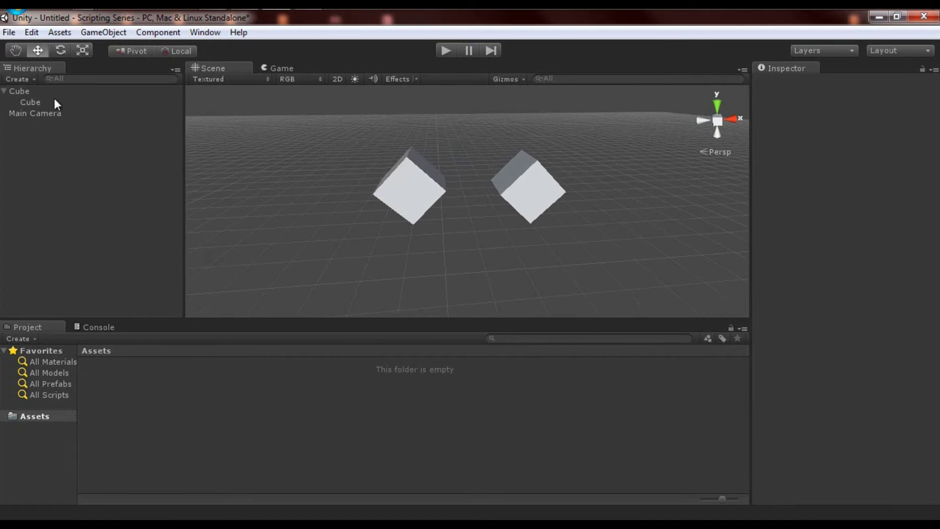
click(44, 104)
key(Delete)
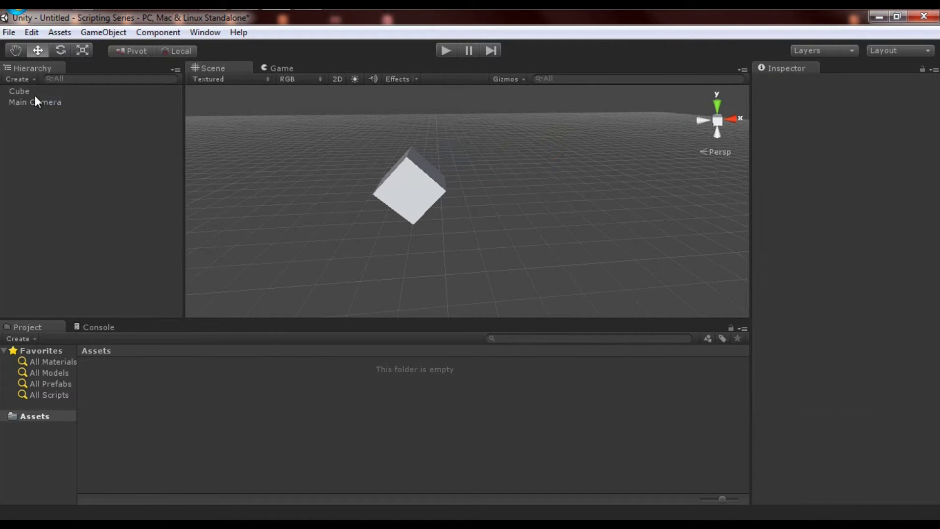
Set the remaining cube's X, Y and Z position to 0 and frame it in the scene view.
click(20, 91)
click(842, 121)
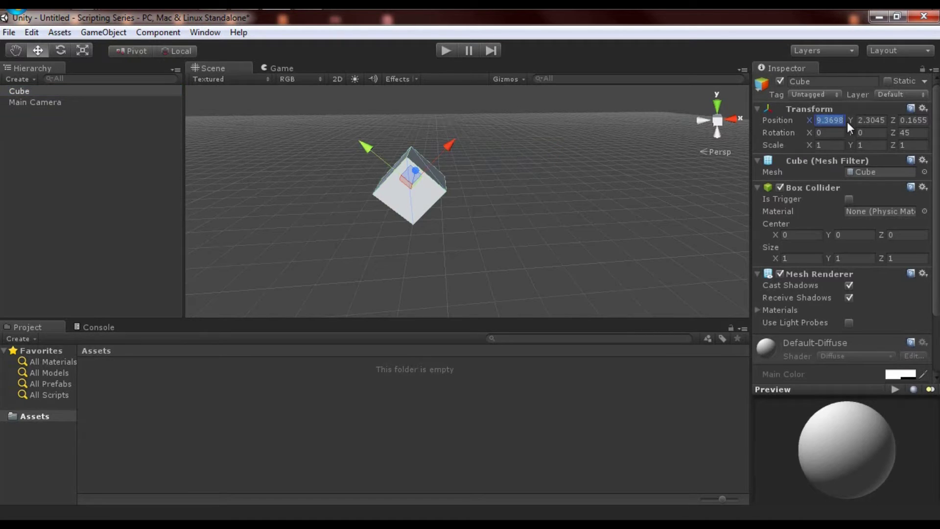
text(0)
key(Tab)
text(0)
key(Tab)
text(0)
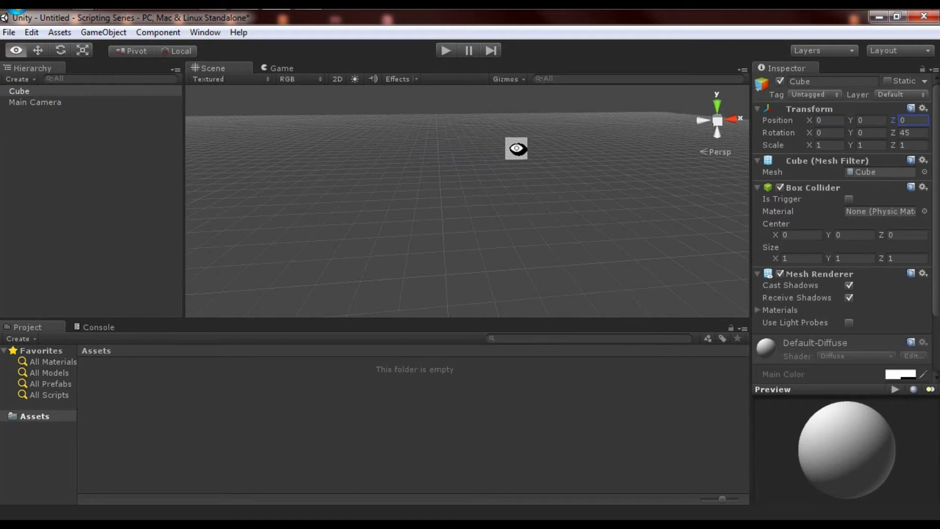
key(Return)
key(f)
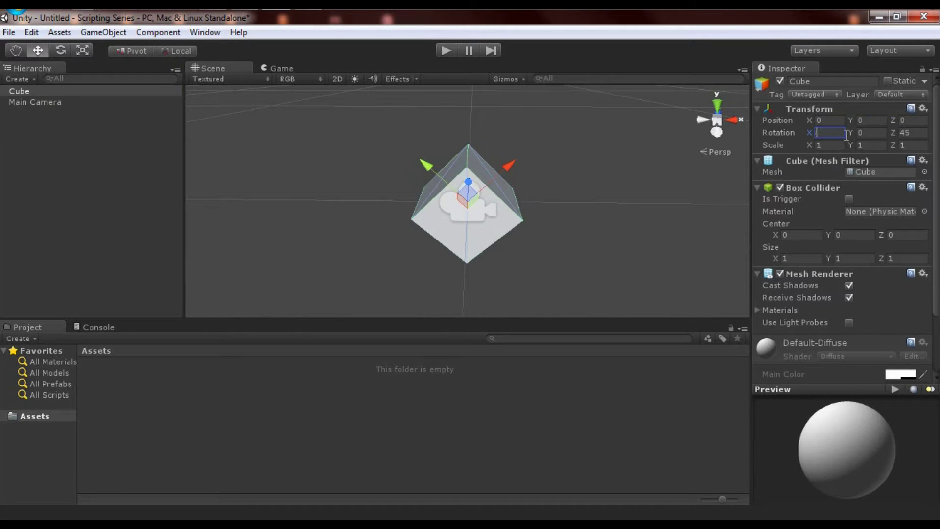
Set the cube's Z rotation to 0 and its Z position to 5, and frame it in the scene view.
key(Tab)
key(Tab)
text(0)
key(alt)
alt+drag(652, 181, 589, 82)
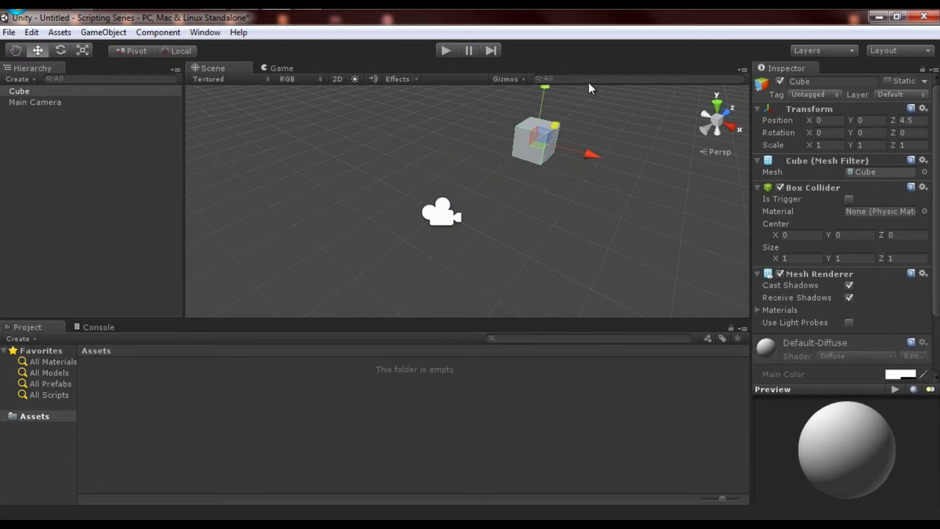
key(f)
scroll(510, 205, down, 5)
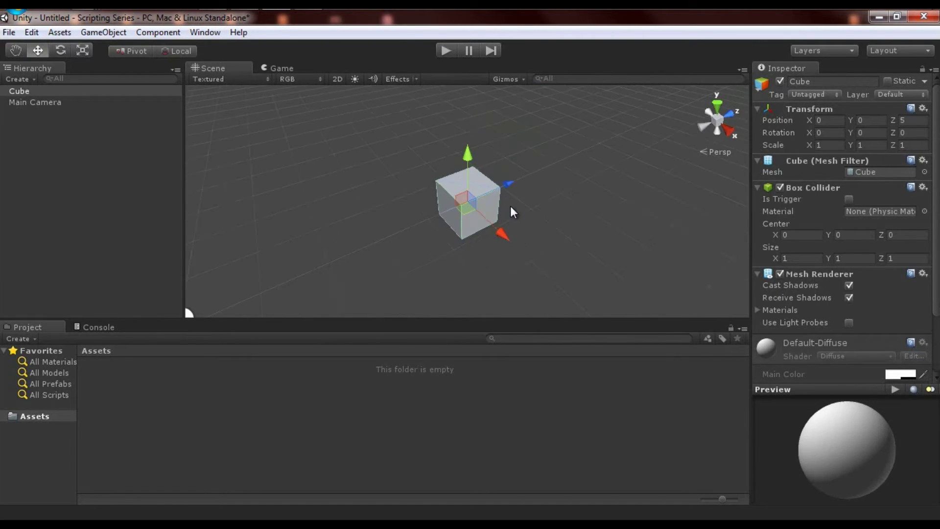
Pan the scene with the Hand tool and try the Move and Rotate tools on the cube, ending with the Scale tool.
alt+drag(510, 206, 600, 189)
middle_drag(600, 189, 598, 167)
scroll(574, 185, down, 5)
middle_drag(554, 196, 549, 161)
mouse_move(549, 161)
alt+mouse_down()
mouse_move(571, 187)
mouse_move(567, 195)
mouse_move(547, 171)
alt+mouse_up()
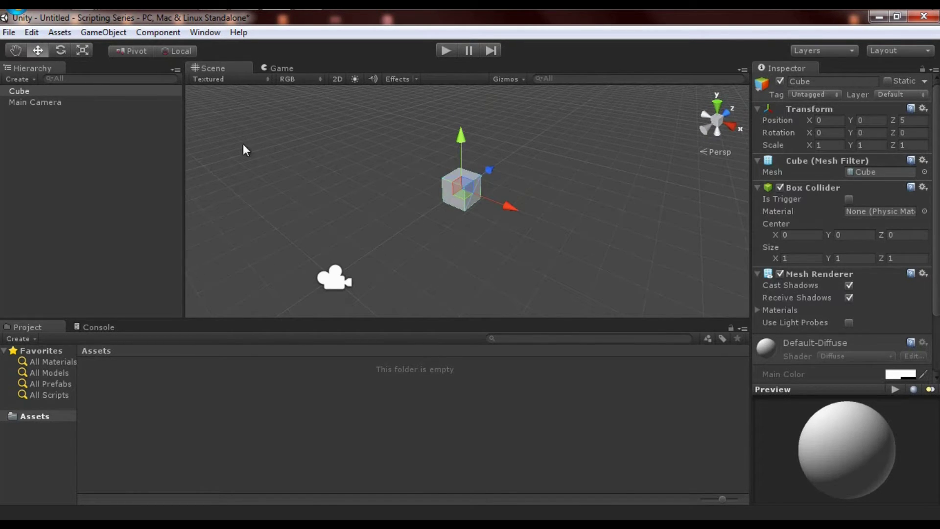
click(17, 50)
drag(518, 287, 469, 190)
click(42, 51)
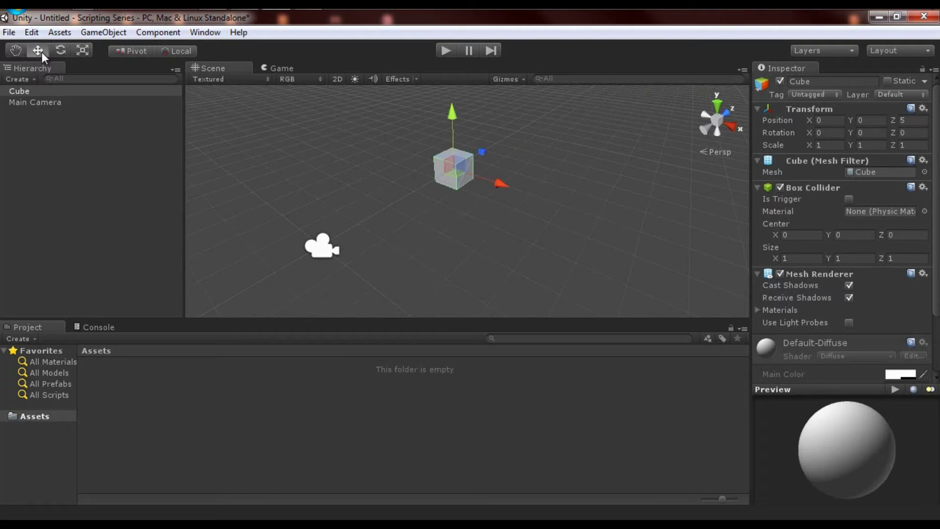
click(67, 49)
middle_drag(345, 169, 408, 211)
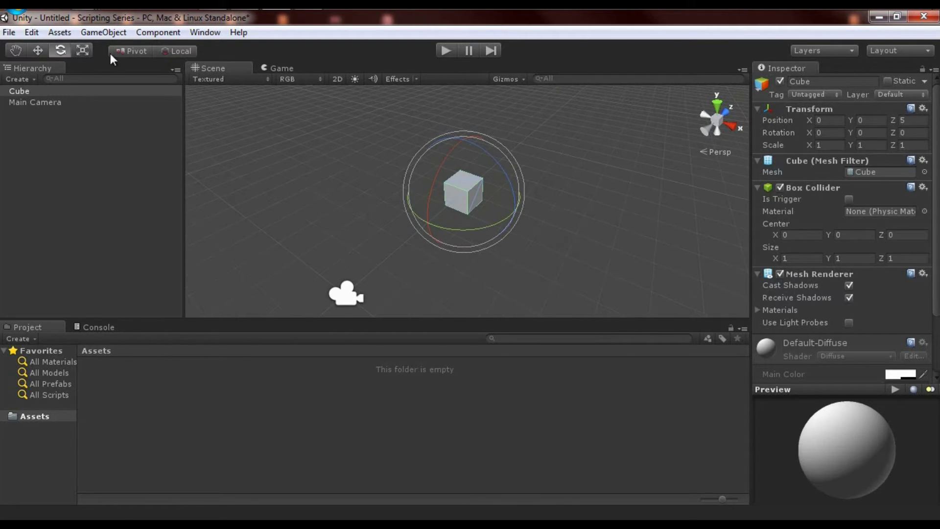
click(82, 51)
alt+drag(235, 104, 481, 221)
Try scaling the cube along its Y axis and uniformly from its central handle, and undo each change.
drag(474, 183, 443, 197)
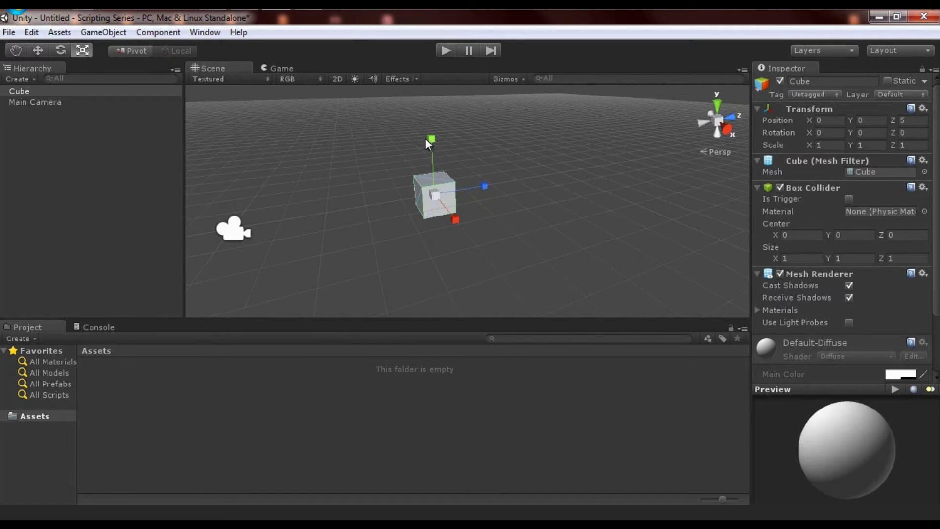
drag(426, 139, 521, 214)
key(ctrl+z)
key(ctrl+z)
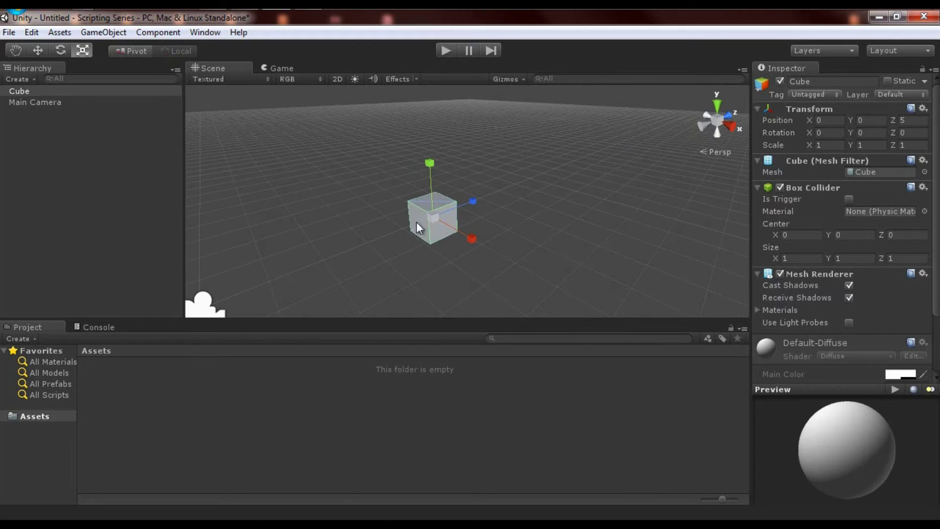
drag(430, 166, 431, 164)
key(ctrl+z)
drag(430, 219, 328, 204)
key(ctrl+z)
Scale the cube up uniformly by its central handle and set its X, Y and Z scale to exactly 3.
drag(430, 217, 495, 246)
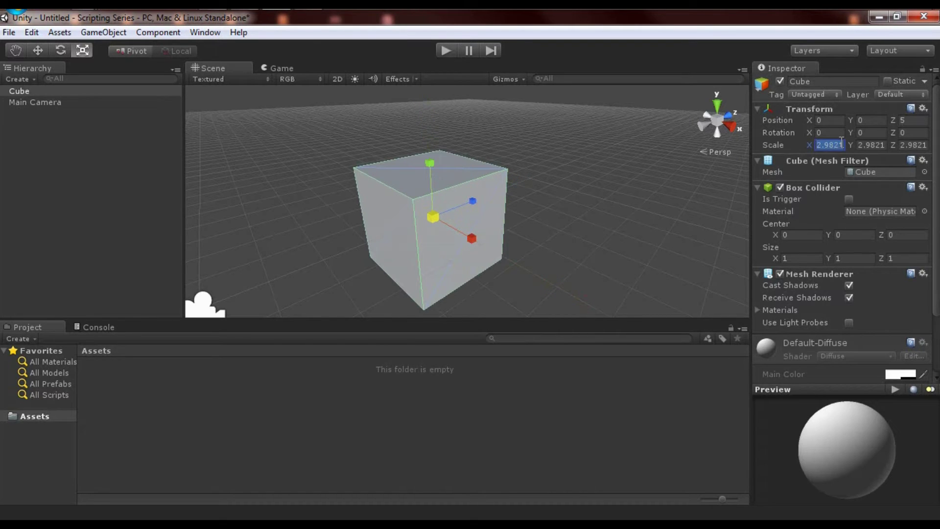
text(3)
key(Tab)
text(3)
key(Tab)
text(3)
Activate the Move tool, view the enlarged cube from several angles and delete it from the scene.
alt+drag(630, 186, 565, 206)
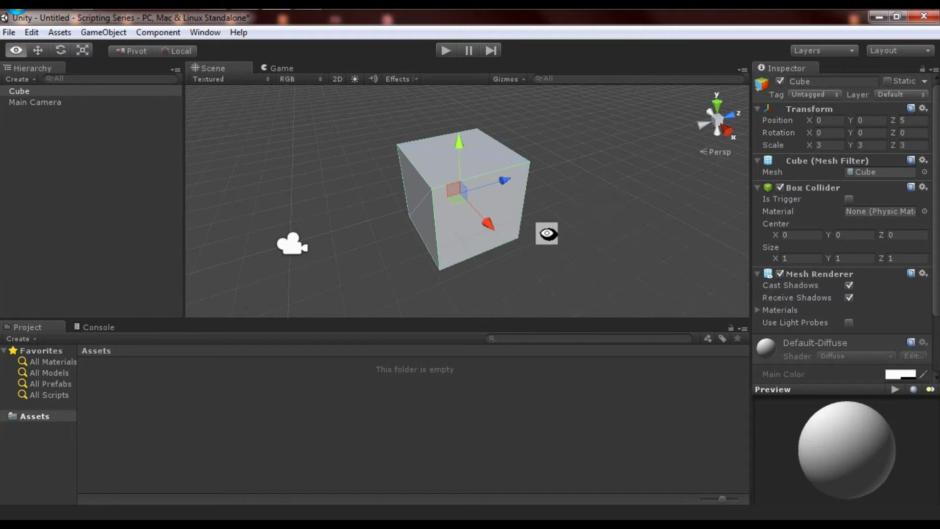
alt+drag(545, 241, 456, 193)
key(w)
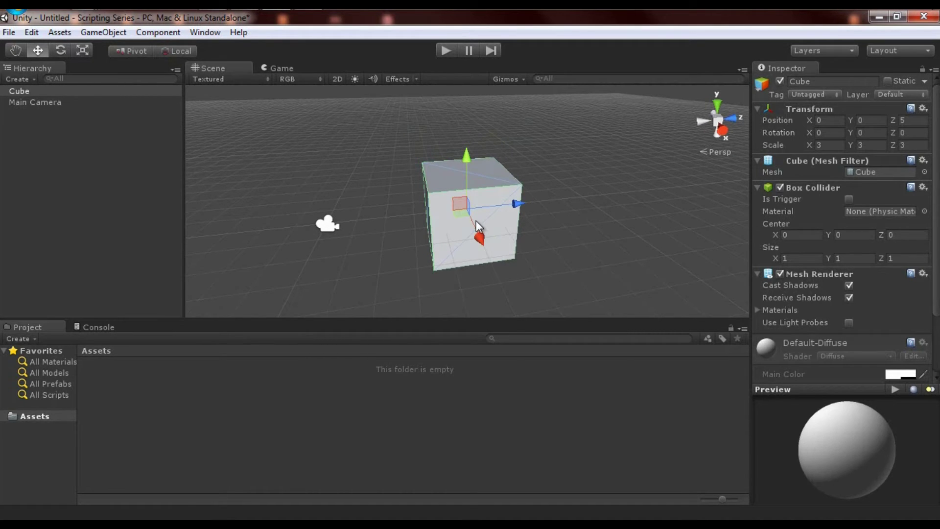
alt+drag(402, 222, 513, 223)
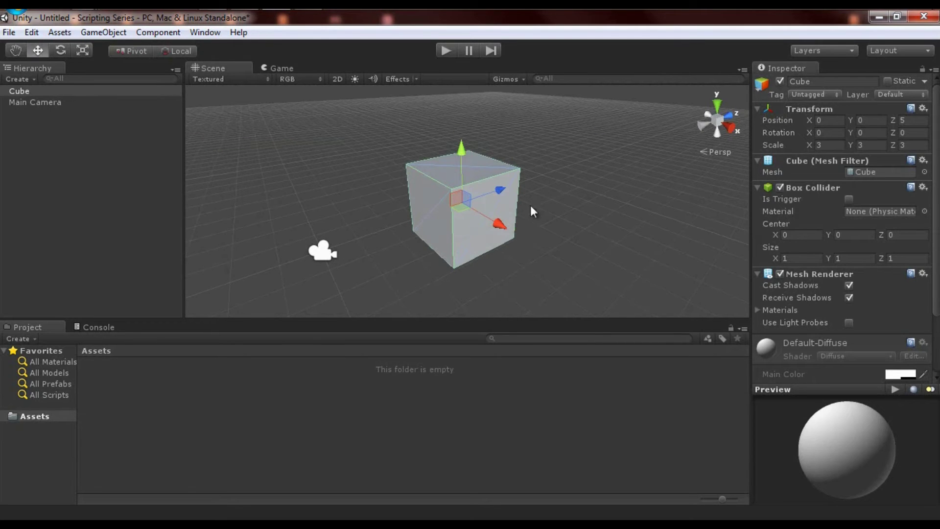
alt+drag(478, 196, 527, 214)
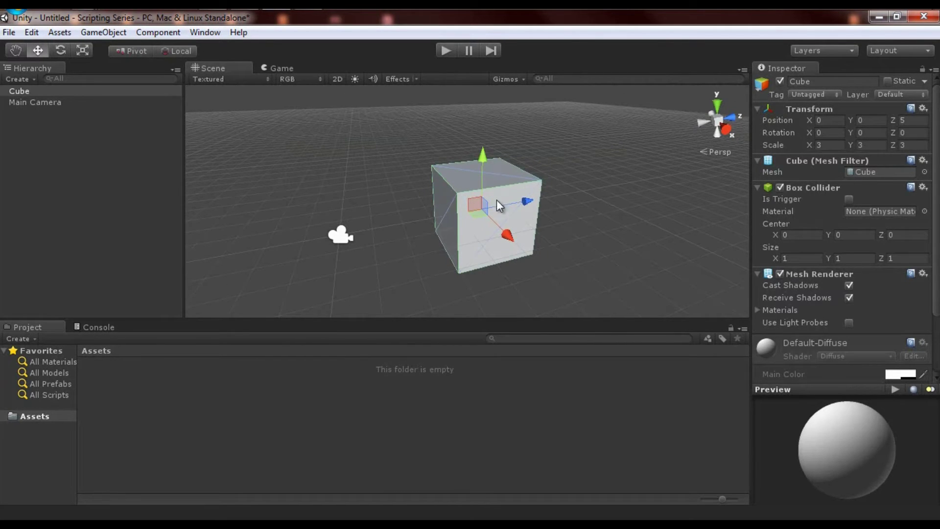
alt+drag(546, 179, 586, 175)
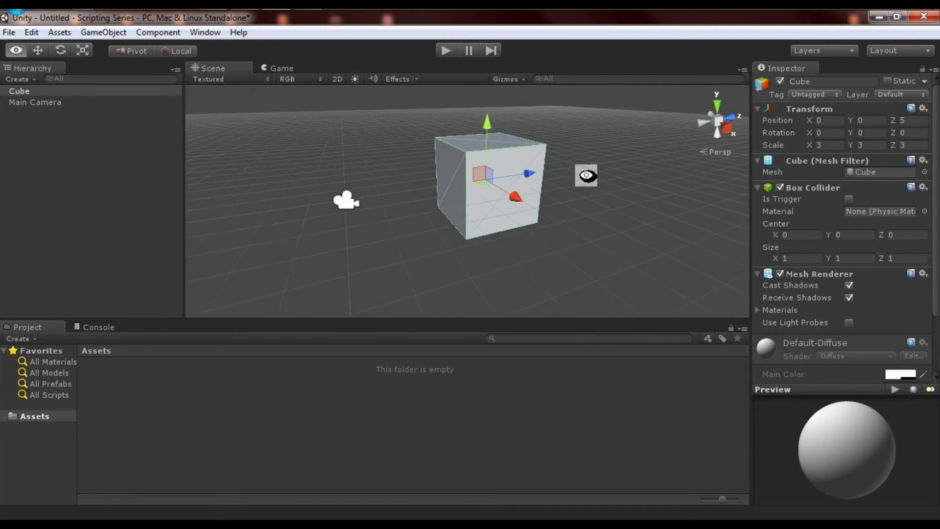
key(Delete)
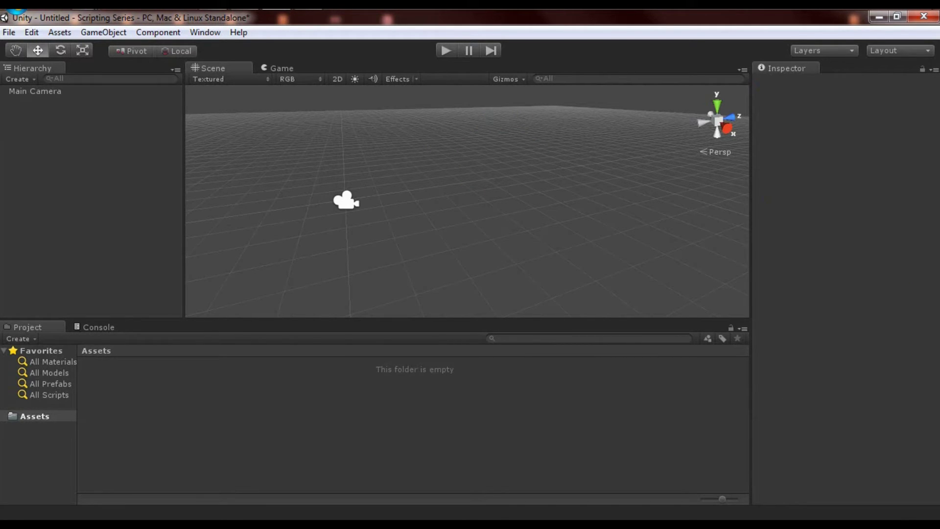
click(602, 328)
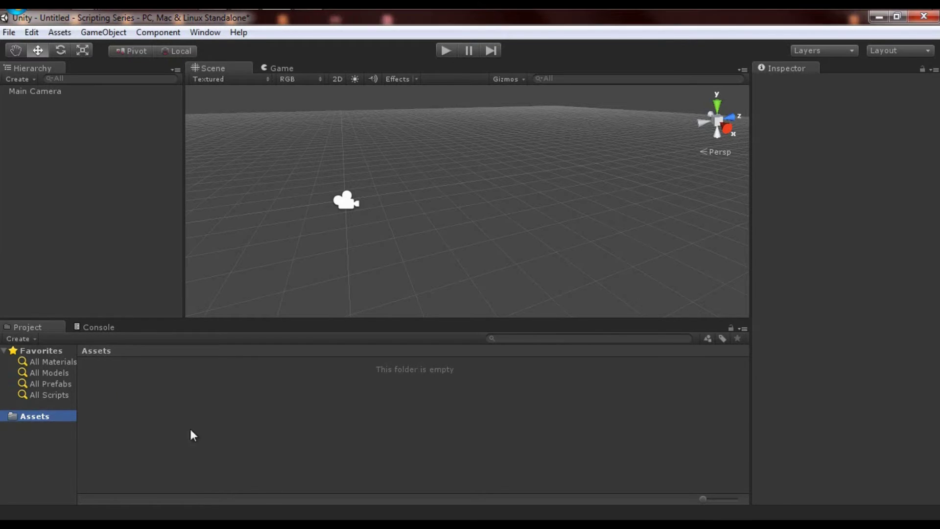
click(32, 337)
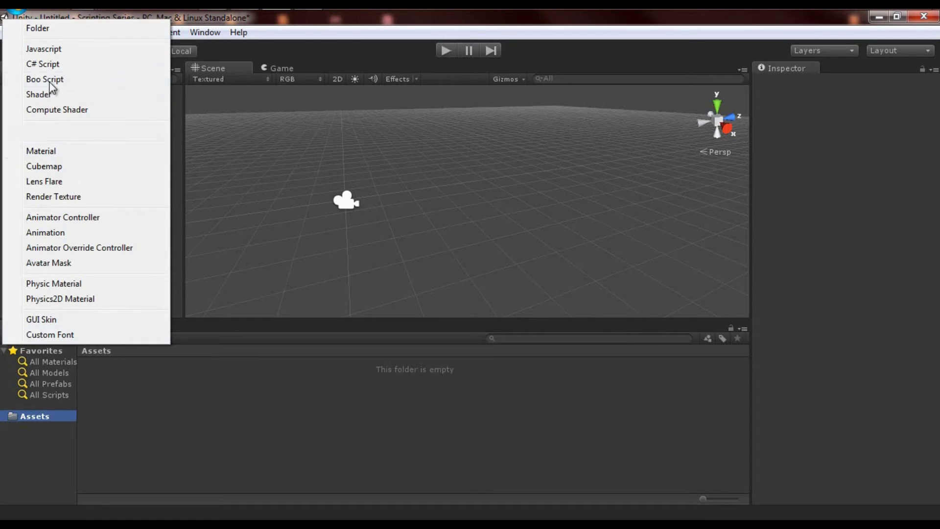
click(287, 422)
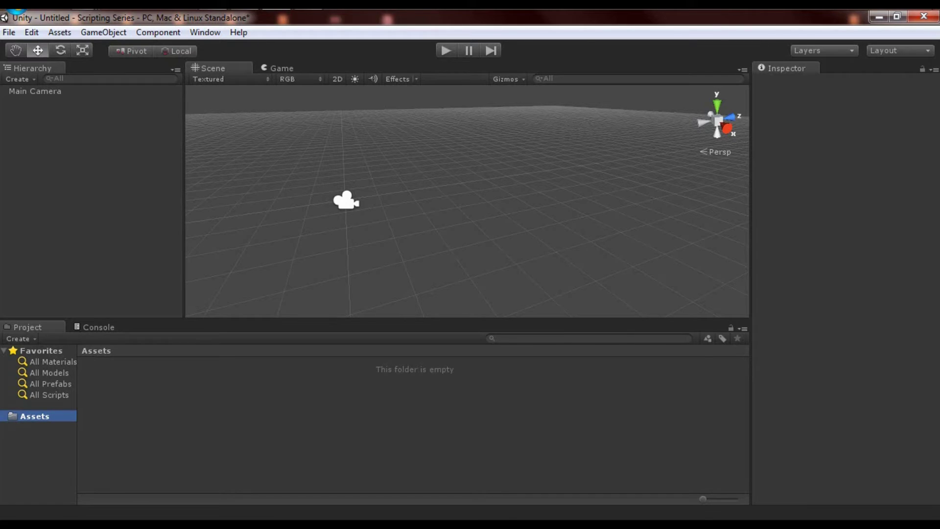
click(160, 259)
Create a folder named Stuff in Assets and switch between the Assets root and the new folder.
click(28, 337)
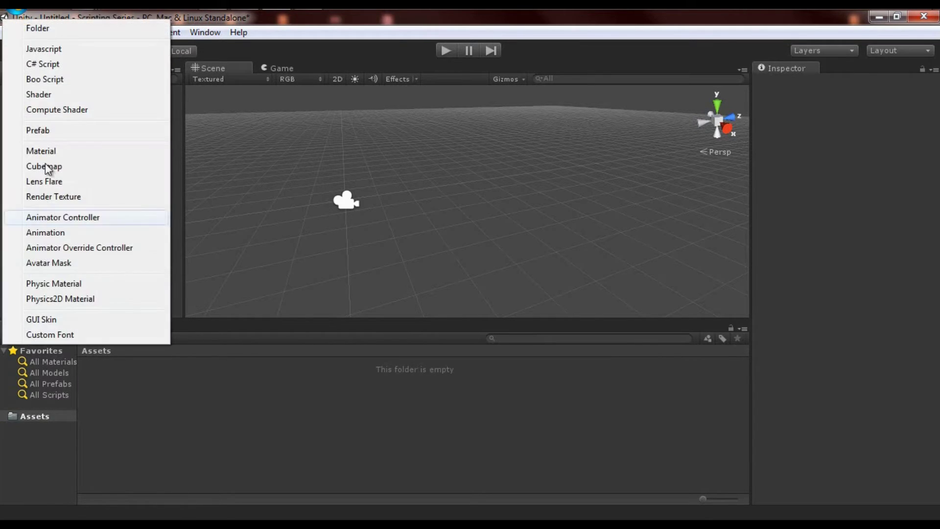
click(58, 29)
text(Stuff)
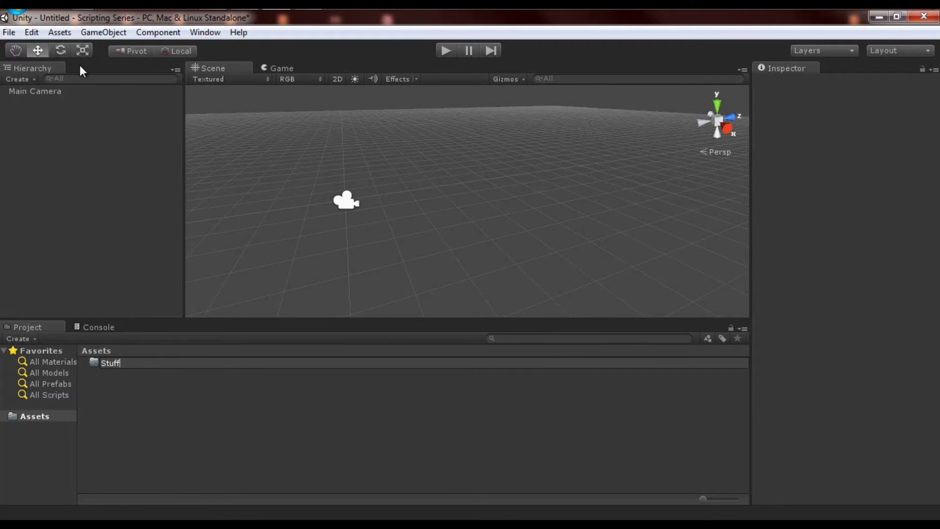
key(Return)
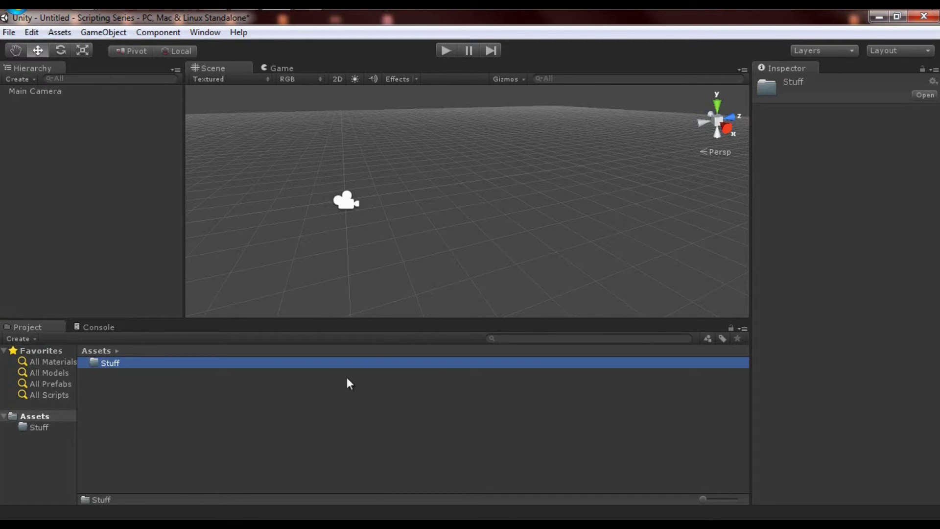
click(54, 427)
click(46, 416)
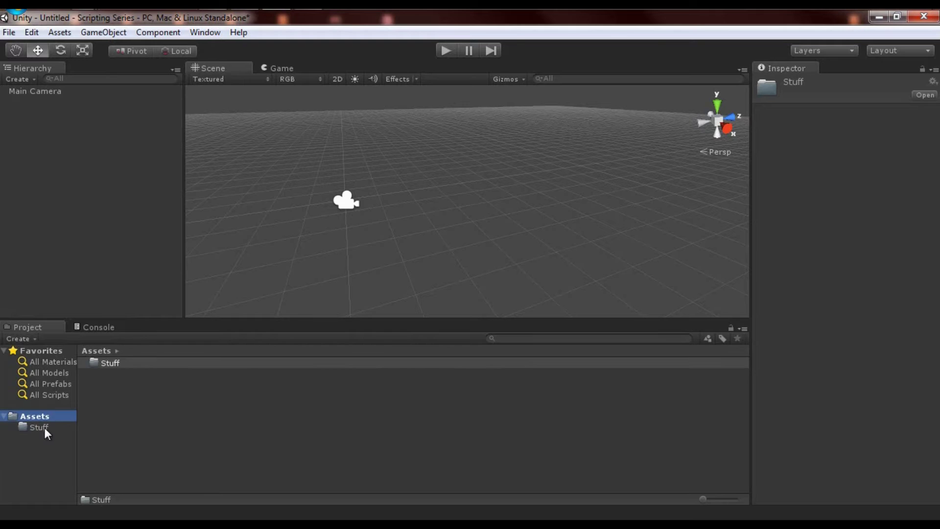
click(44, 428)
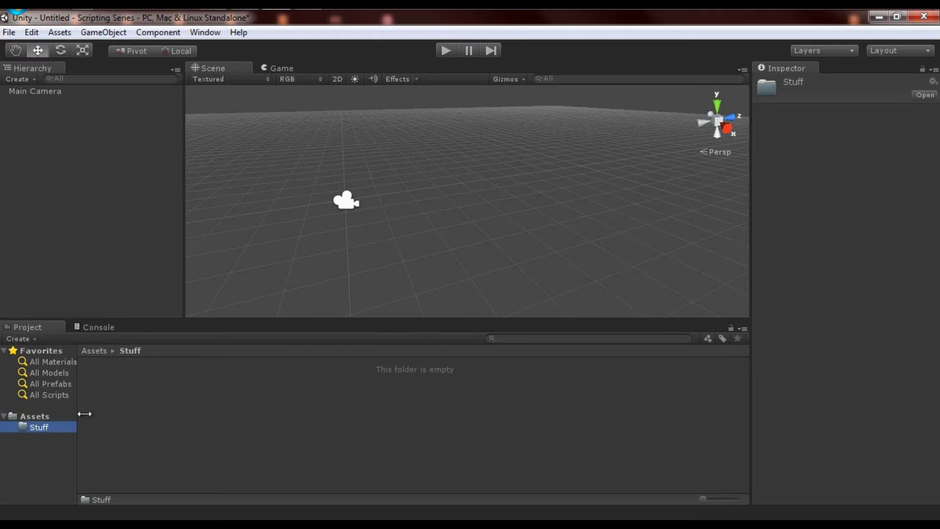
click(98, 350)
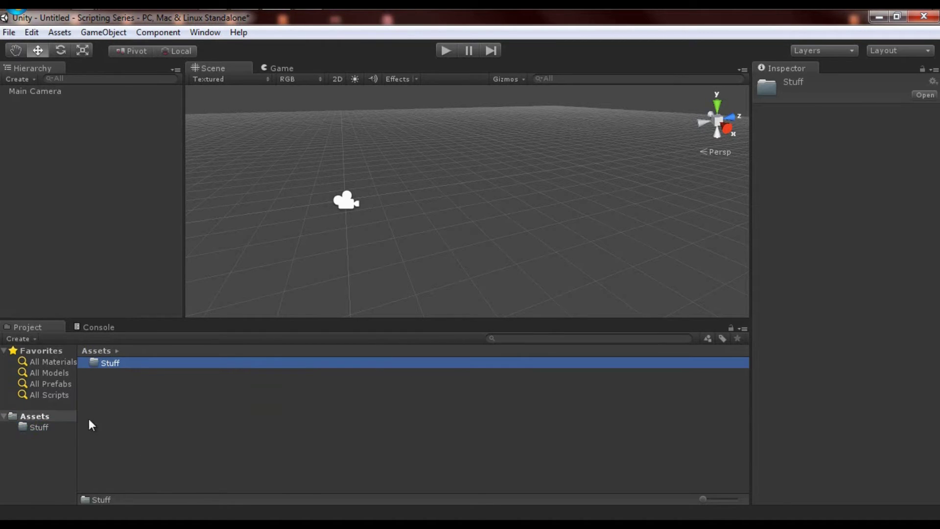
Create a custom font asset inside the Stuff folder and name it FONT.
click(38, 428)
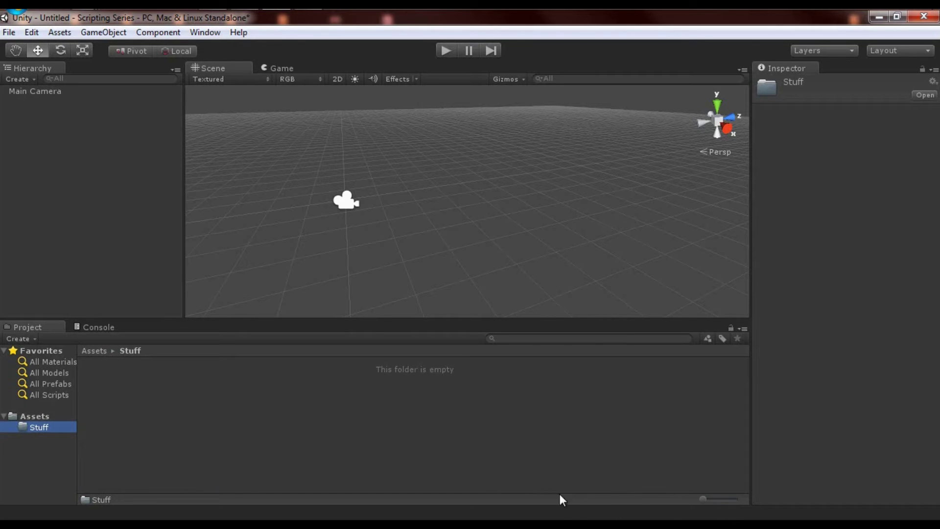
click(22, 338)
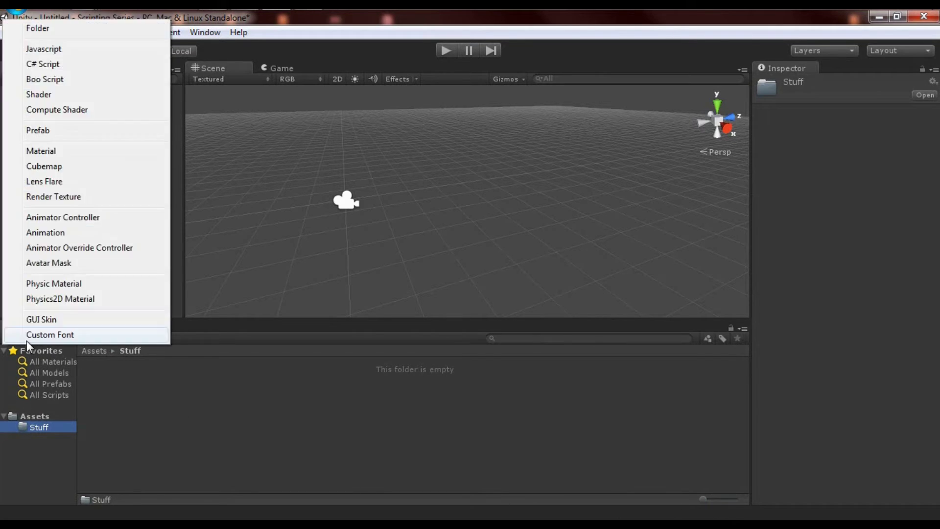
click(26, 340)
key(Return)
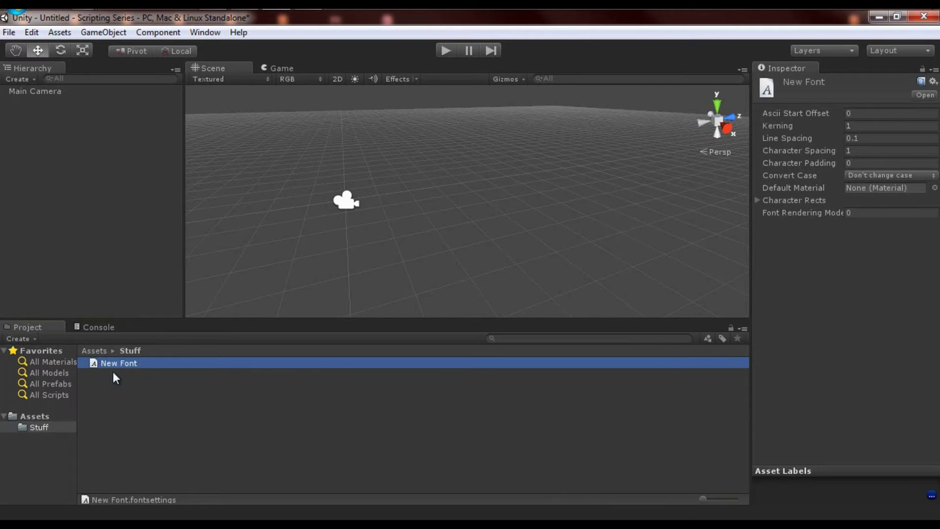
click(123, 363)
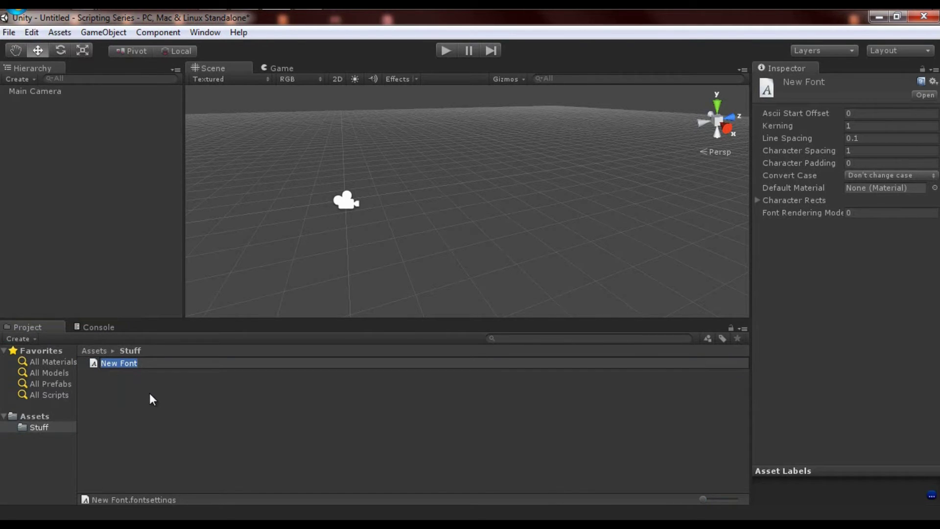
text(FONT)
key(Return)
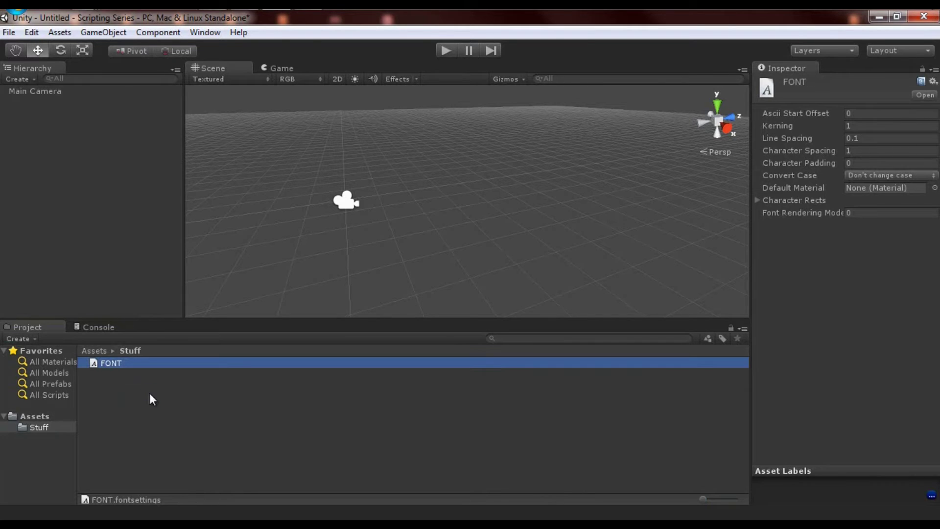
Add a C# script named Thing to the Stuff folder.
click(33, 338)
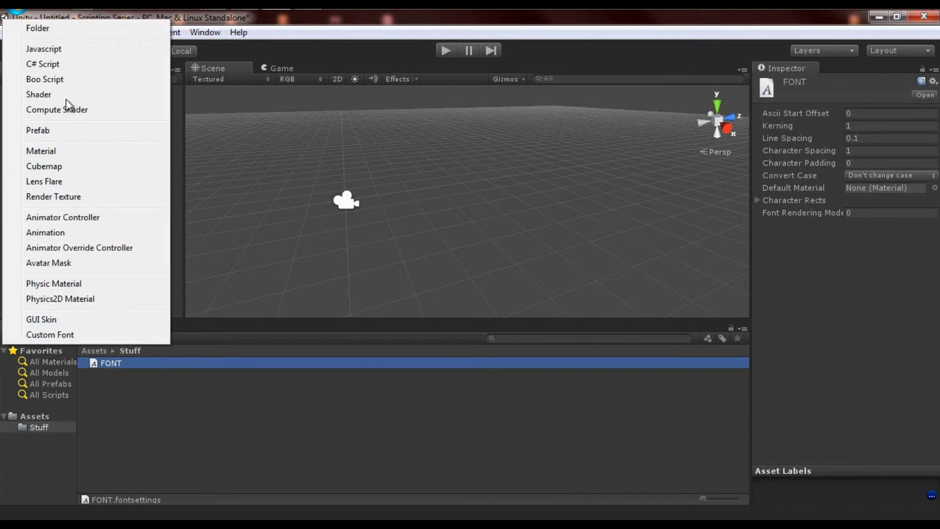
click(66, 65)
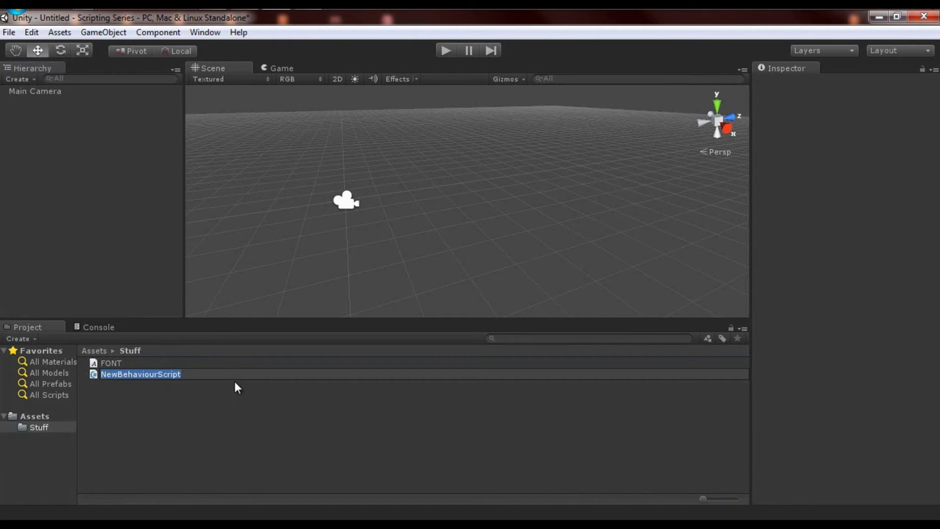
text(Thing)
key(Return)
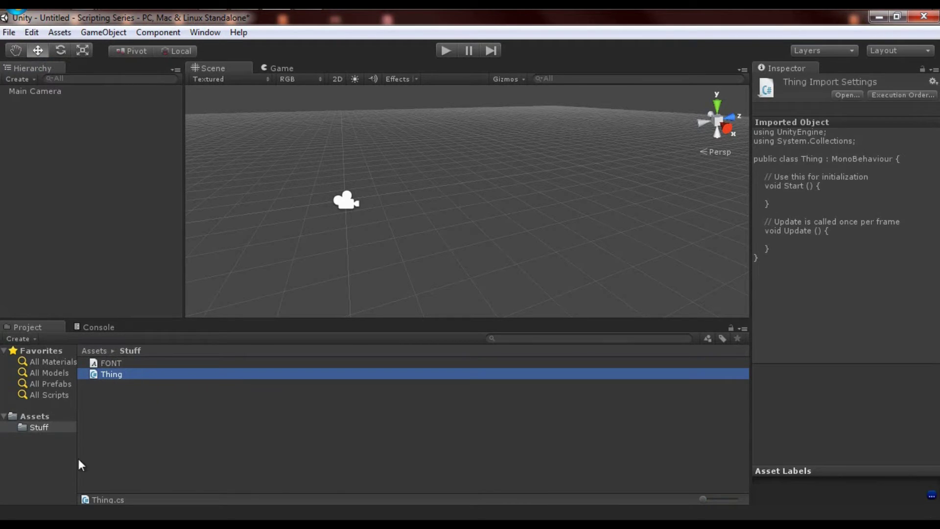
Create a subfolder named More Stuff inside the Stuff folder and open it.
click(46, 416)
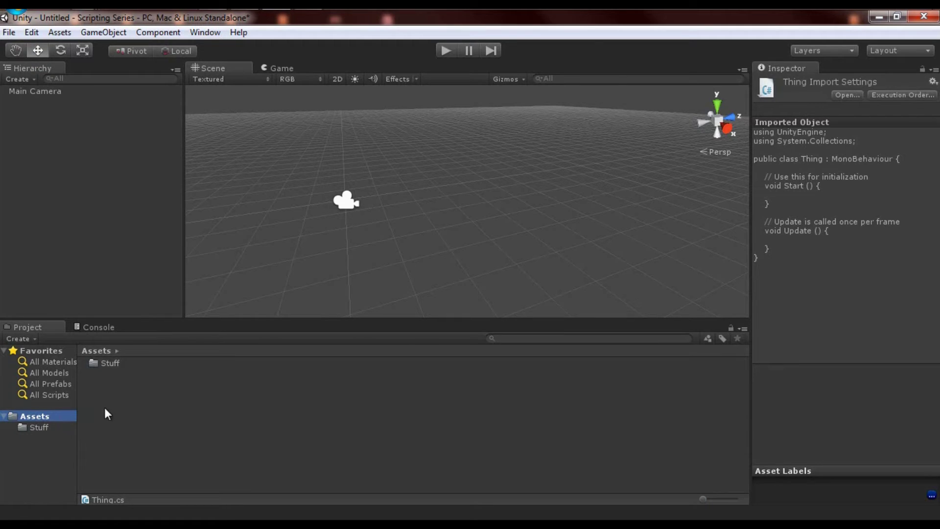
click(40, 427)
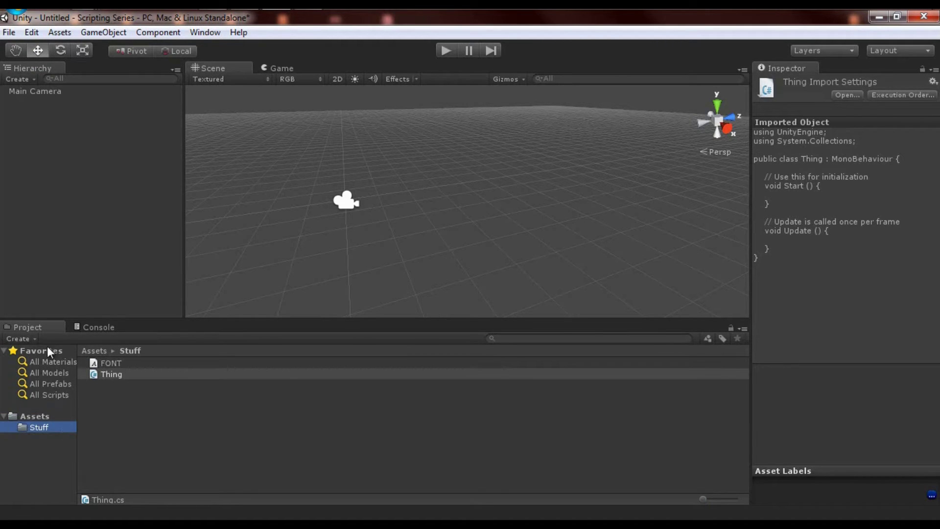
click(20, 338)
click(54, 29)
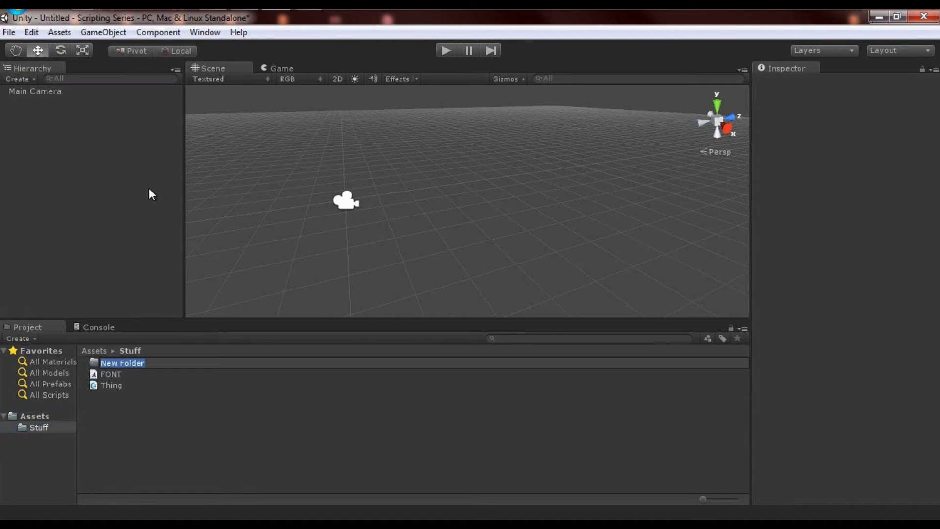
text(More Stuff)
key(Return)
key(Return)
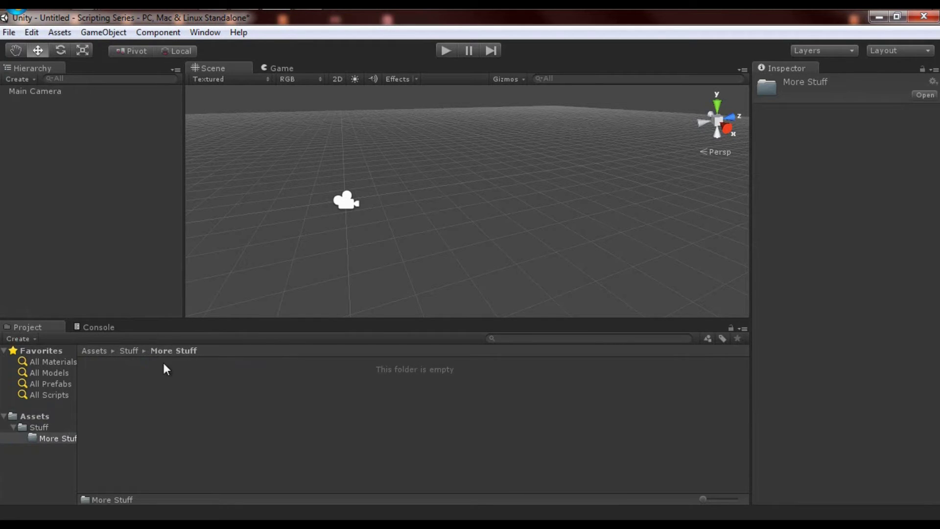
Go back up from More Stuff to the Assets root and reopen the Stuff folder.
click(129, 352)
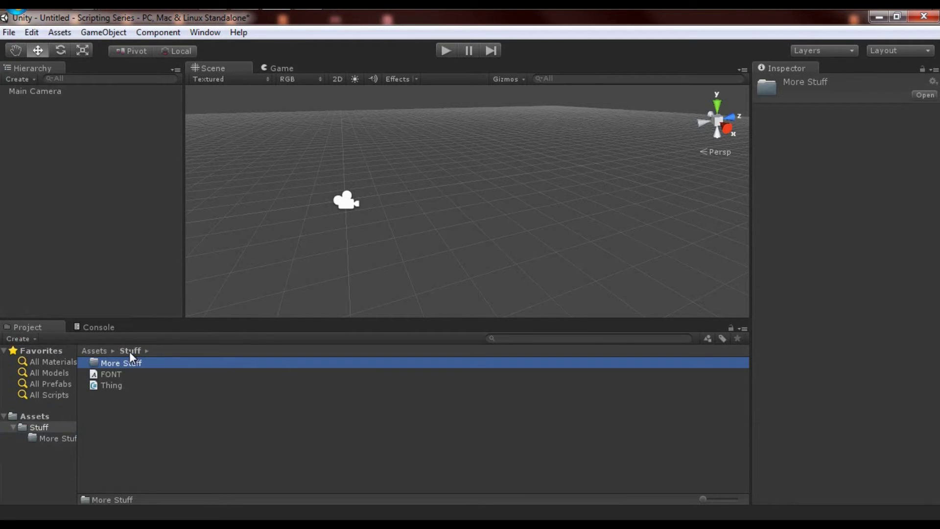
click(87, 351)
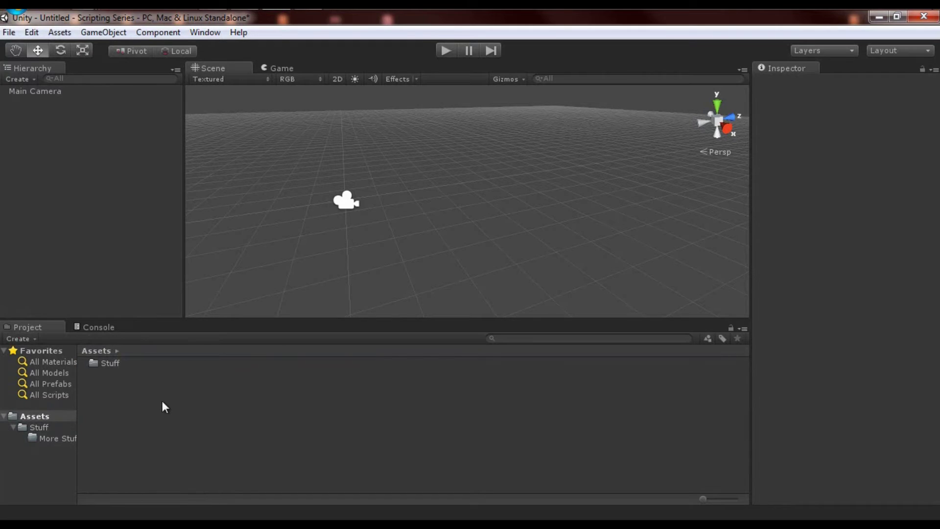
click(110, 363)
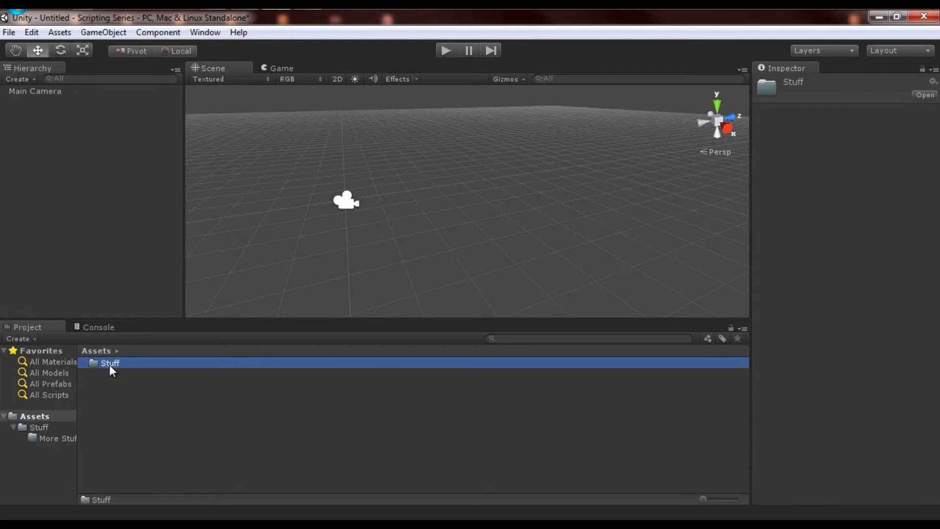
double_click(110, 364)
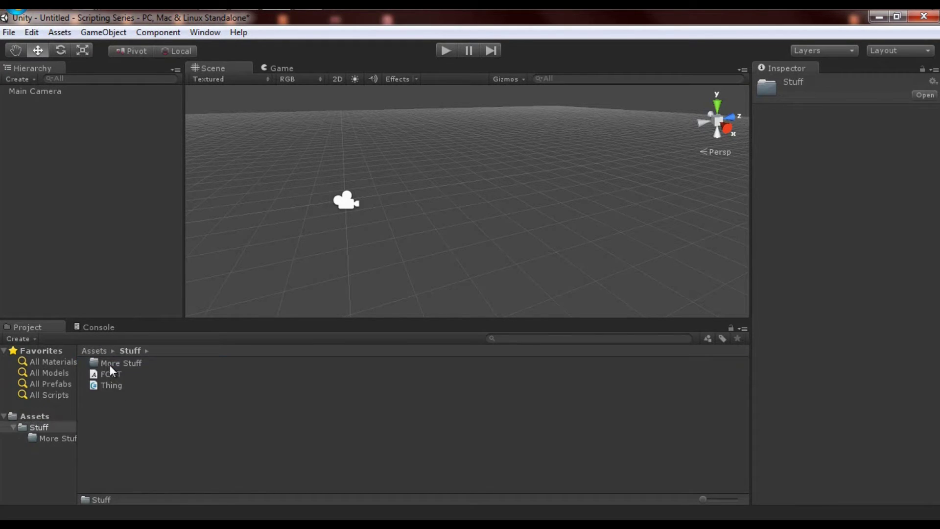
Inspect the properties of the FONT asset and the Thing script in turn.
click(106, 373)
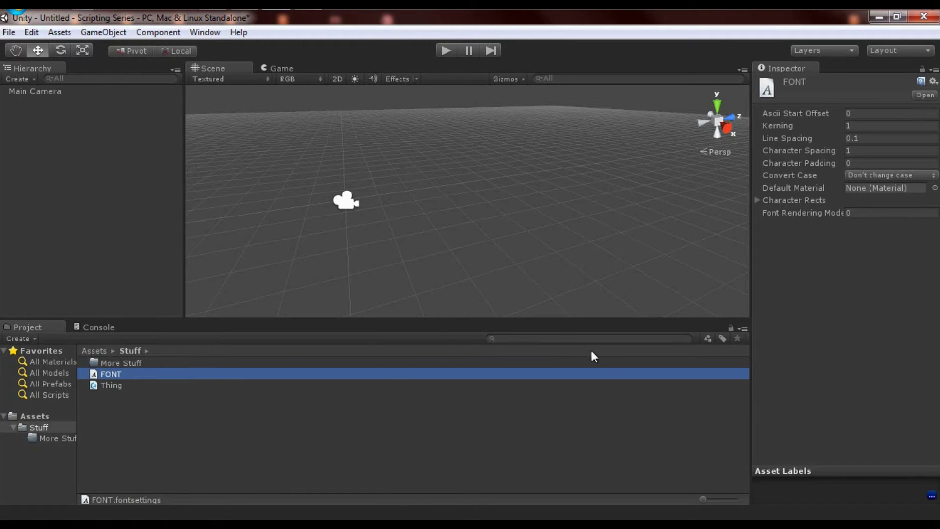
click(114, 387)
click(105, 374)
click(110, 386)
click(110, 374)
Filter the project assets by all scripts, prefabs, models and materials in turn with the favorite searches.
click(66, 395)
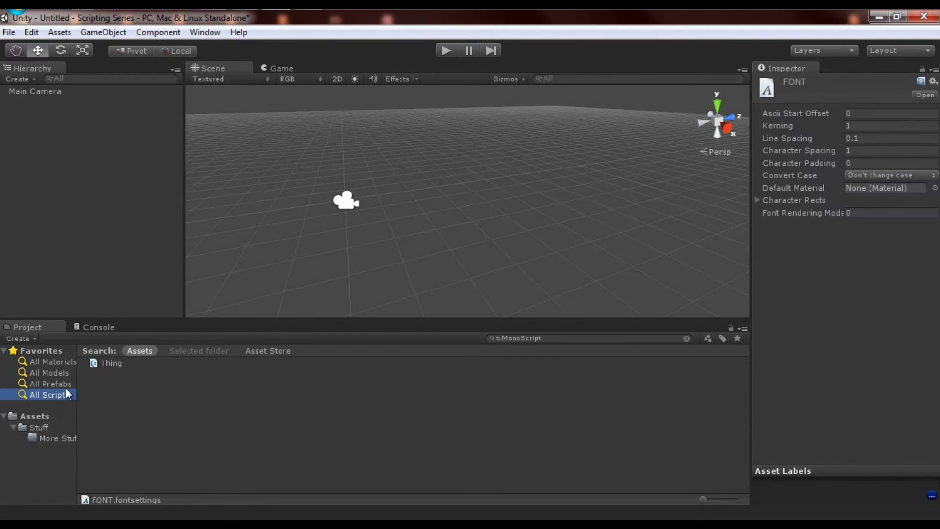
click(54, 382)
click(54, 373)
click(57, 364)
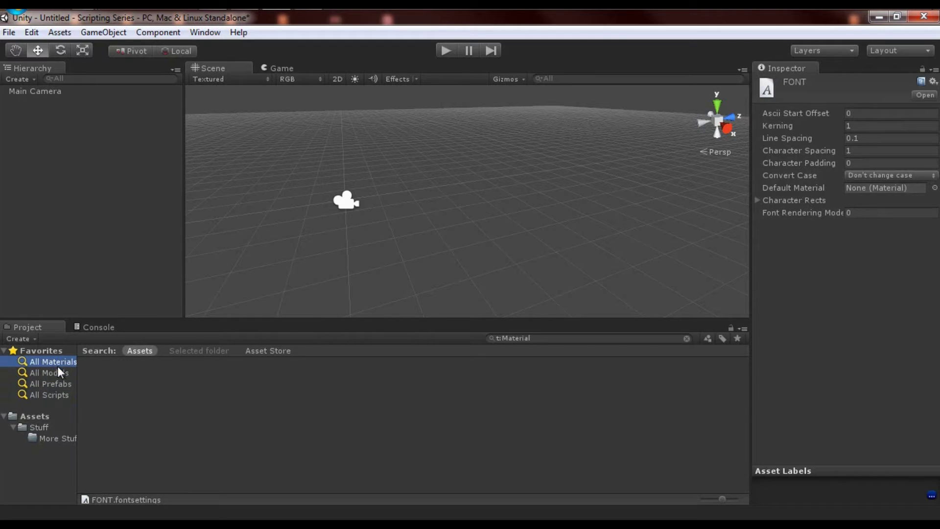
Browse the contents of the Stuff folder and return to the Assets root.
click(39, 428)
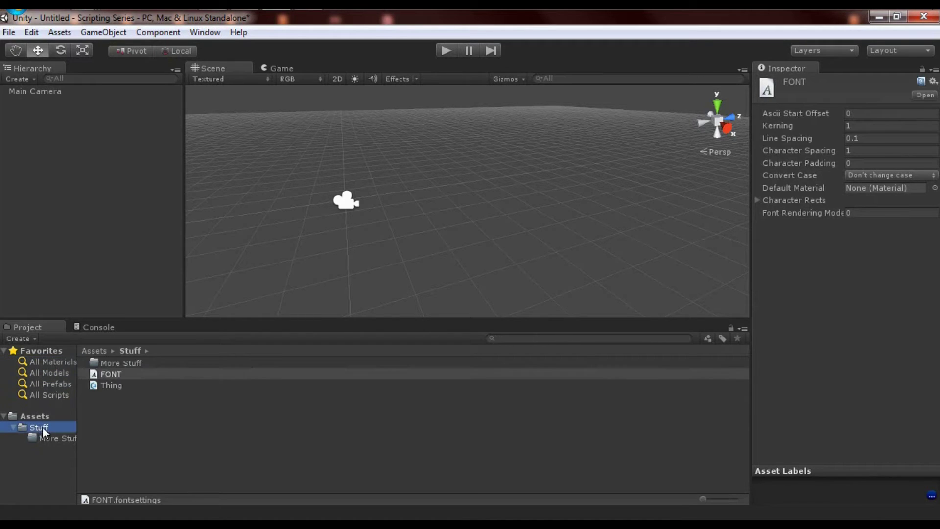
click(28, 415)
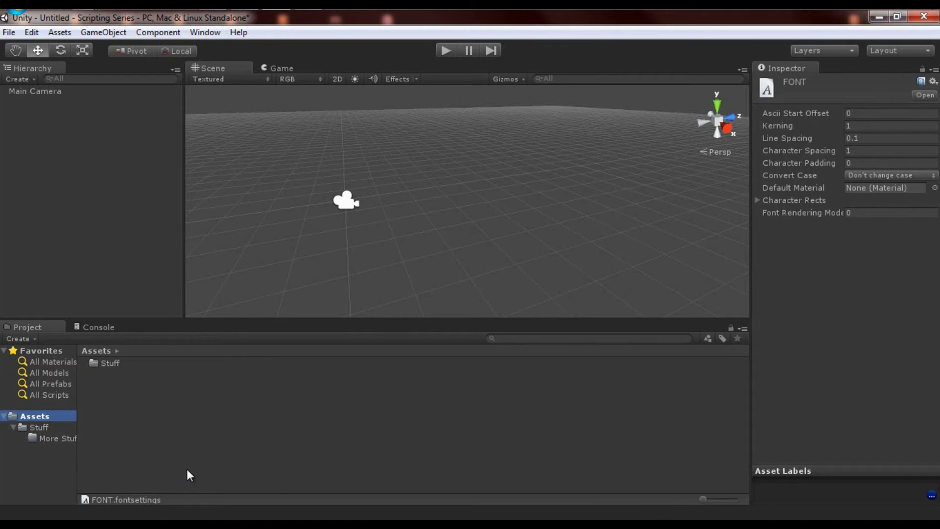
double_click(101, 364)
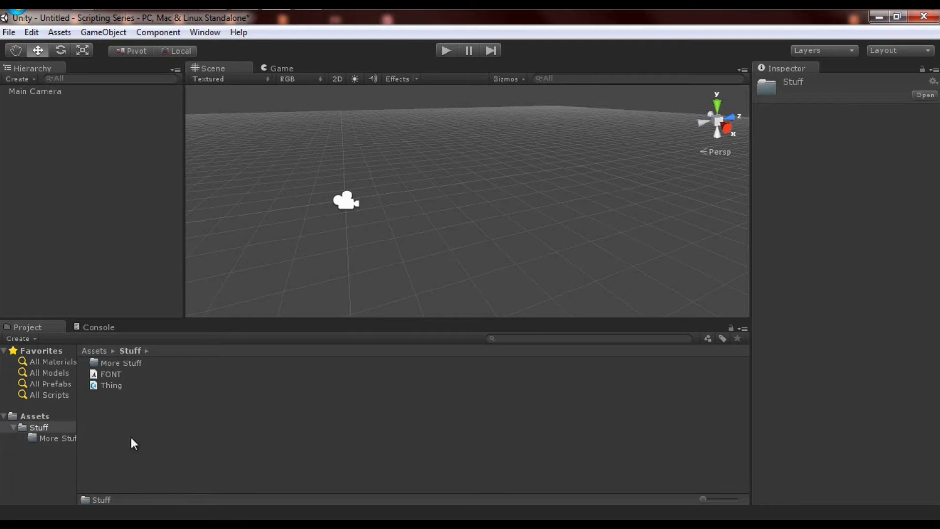
click(32, 415)
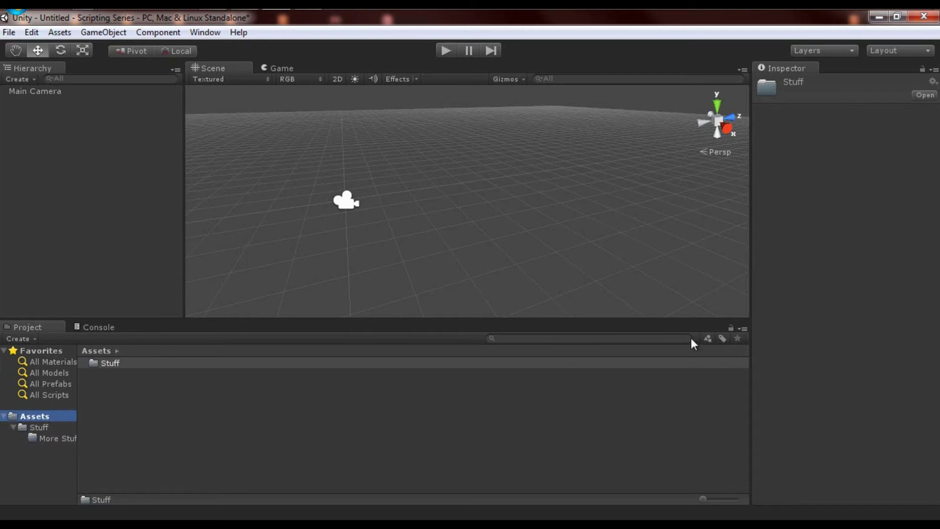
Switch the Project browser to the One Column Layout and review its layout options.
click(740, 328)
click(764, 342)
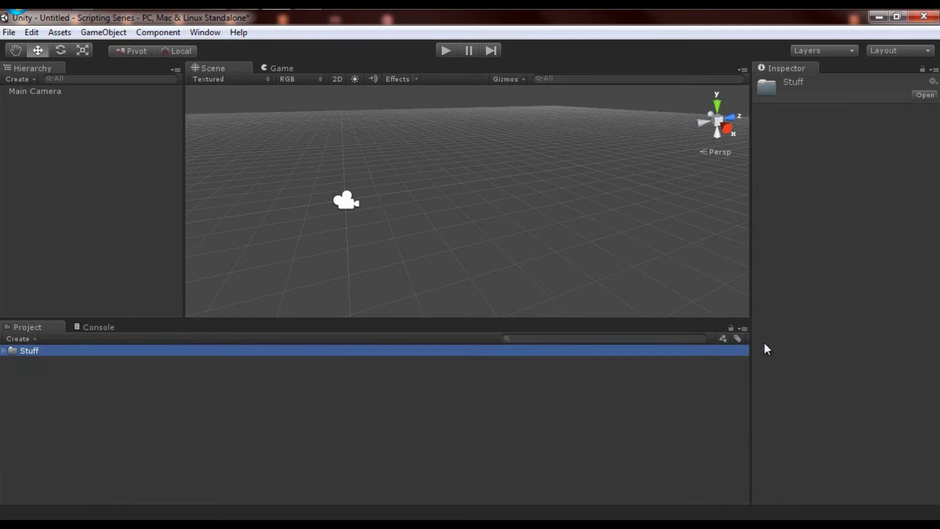
click(741, 328)
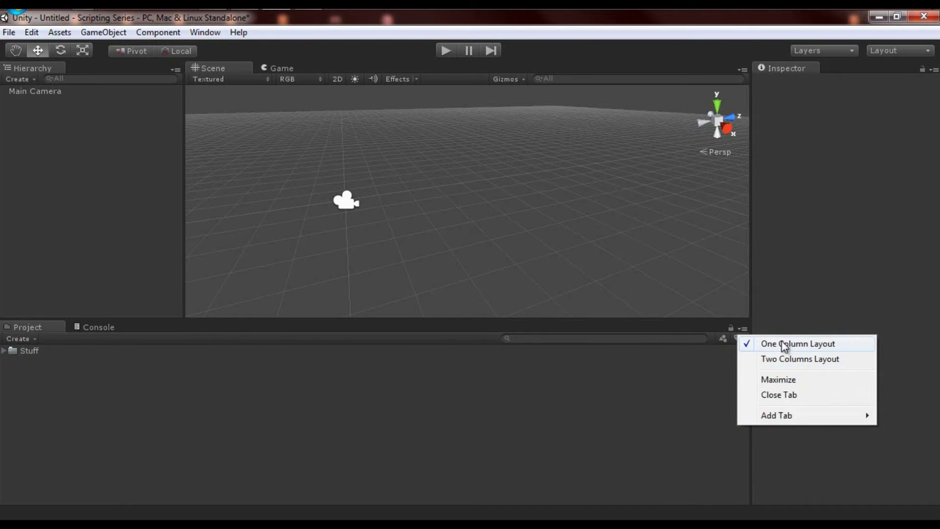
click(597, 408)
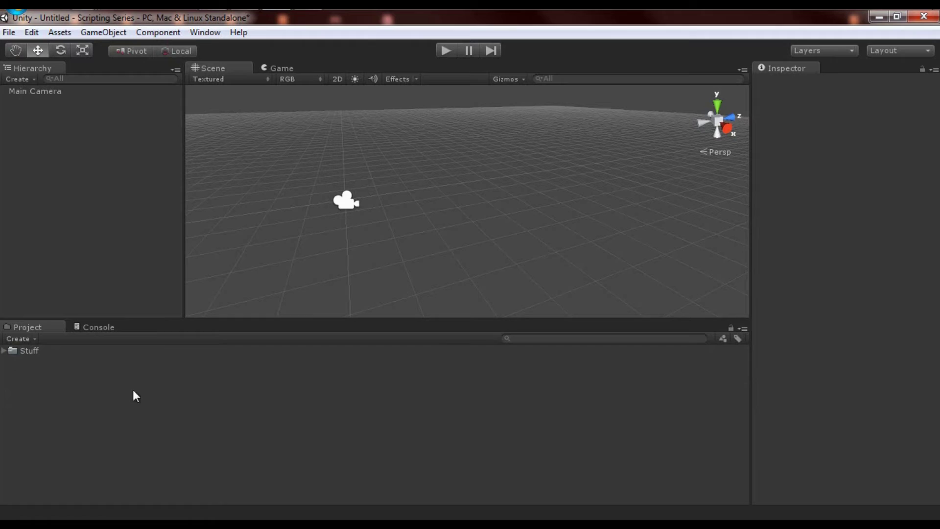
Expand the Stuff folder and create a shader with the default name inside its More Stuff subfolder.
click(3, 351)
click(3, 351)
click(3, 351)
click(37, 363)
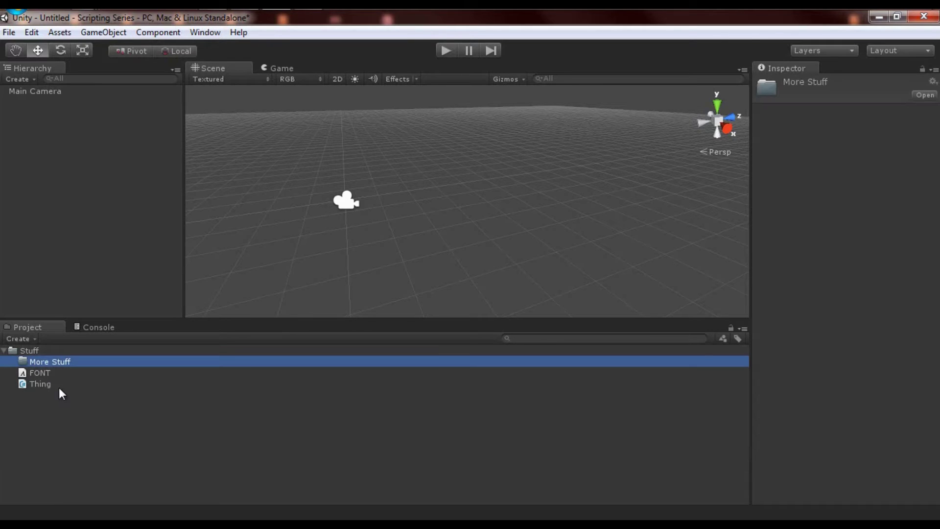
click(33, 338)
click(50, 97)
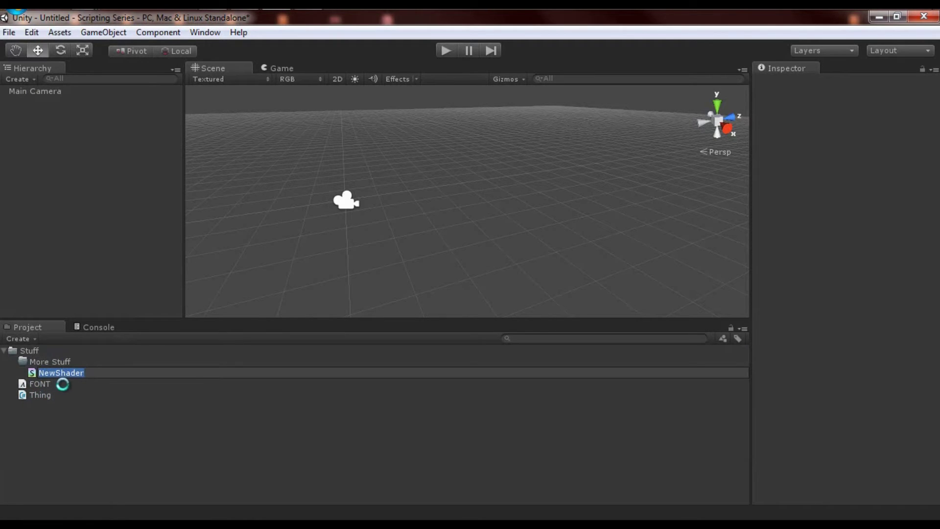
key(Return)
click(53, 417)
click(53, 375)
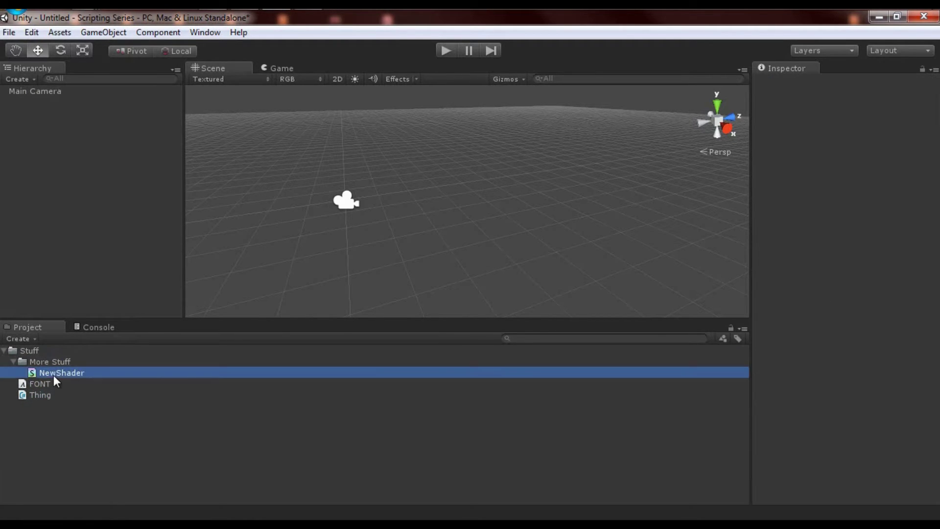
Collapse and expand the More Stuff folder to examine how the asset hierarchy nests under Stuff.
click(8, 359)
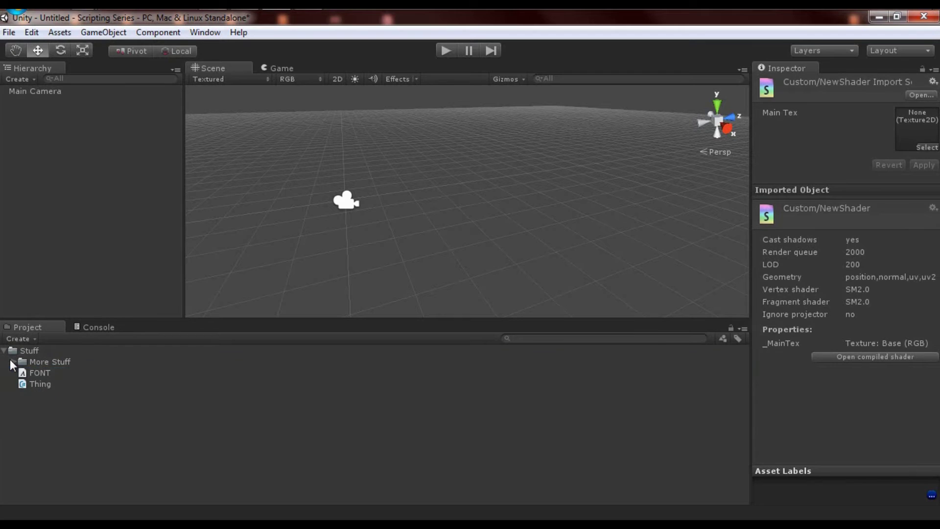
click(10, 359)
click(7, 352)
click(7, 352)
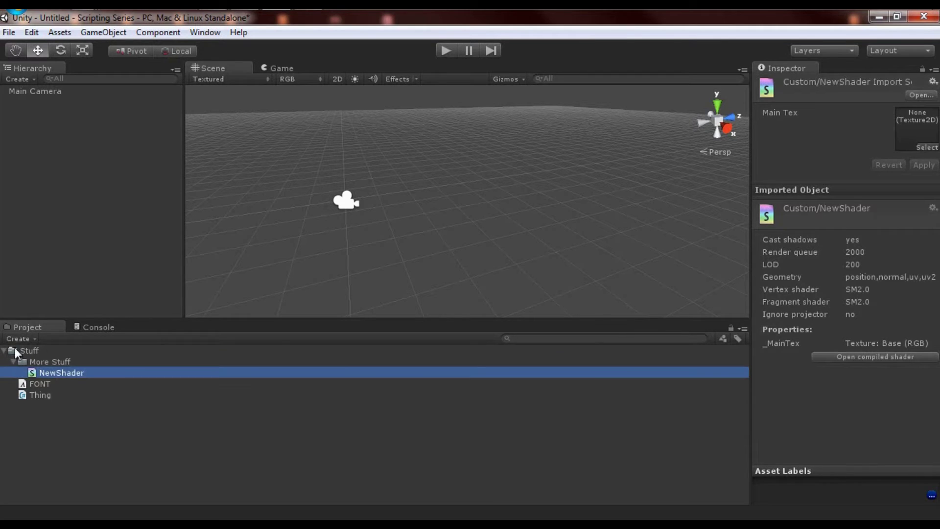
click(14, 362)
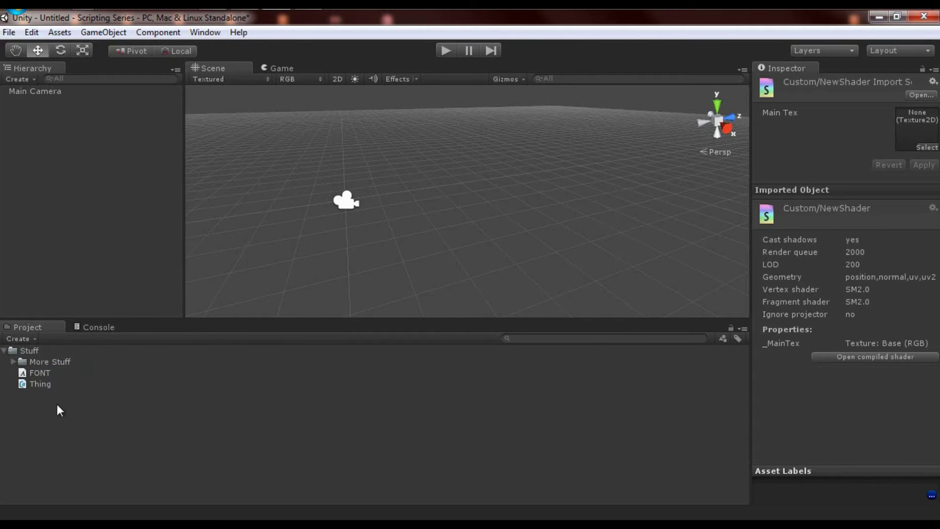
click(97, 481)
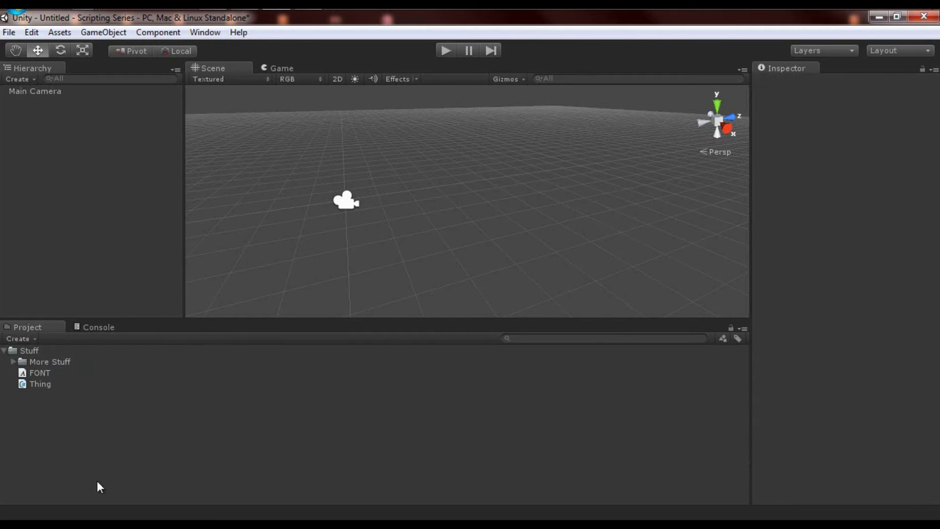
click(11, 361)
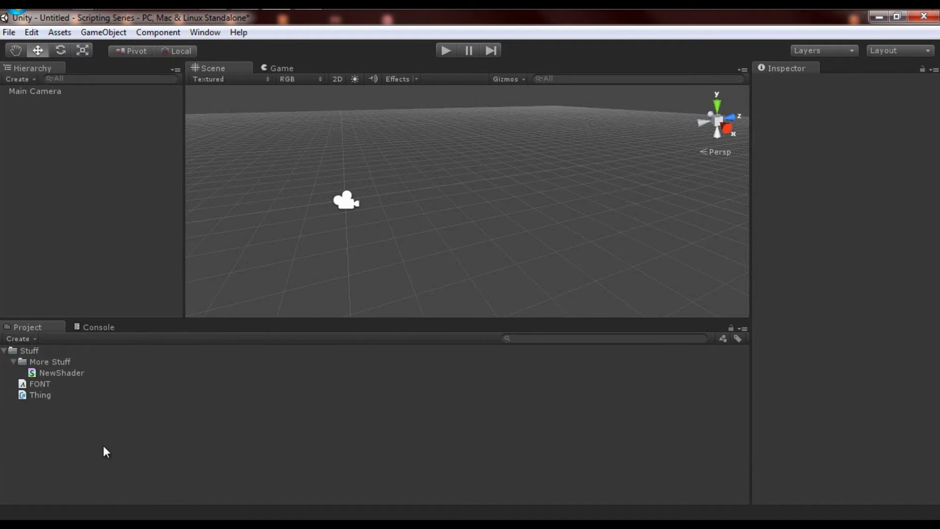
click(22, 352)
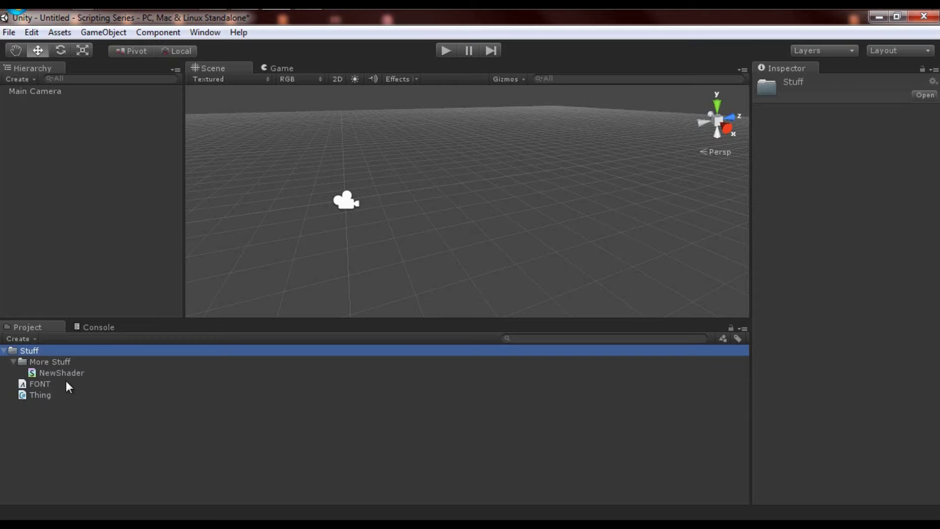
Filter the project assets by several types in turn, including Mesh, Model, Prefab, Scene, Shader and GUISkin, and clear the filter.
click(722, 338)
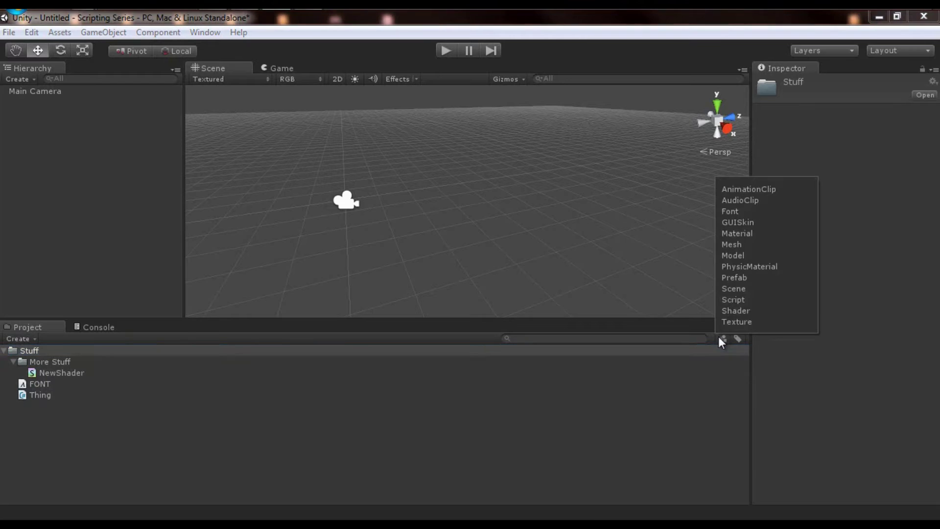
click(737, 245)
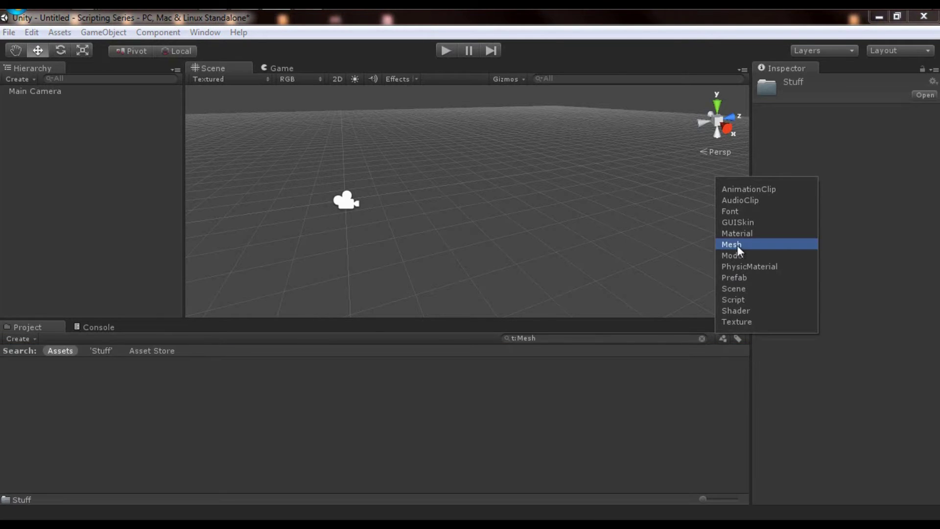
click(728, 255)
click(731, 266)
click(732, 277)
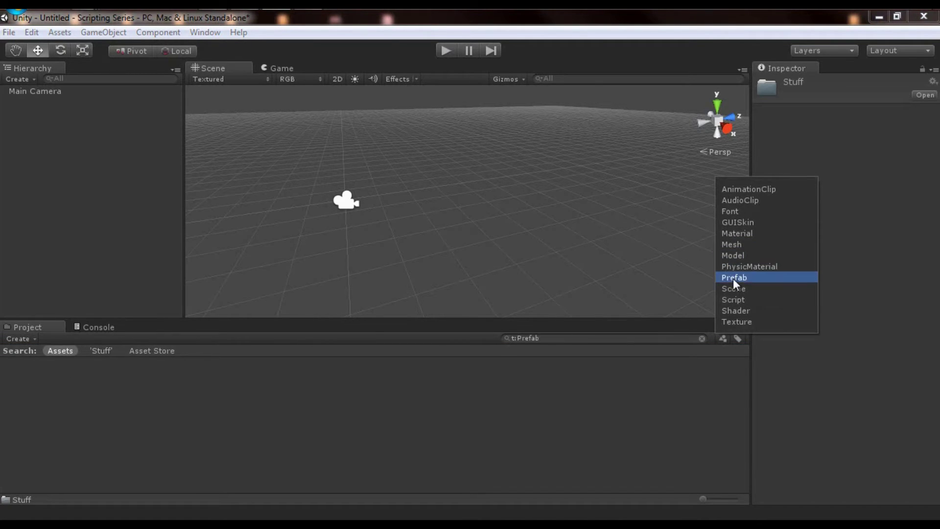
click(734, 288)
click(735, 309)
click(735, 255)
click(735, 222)
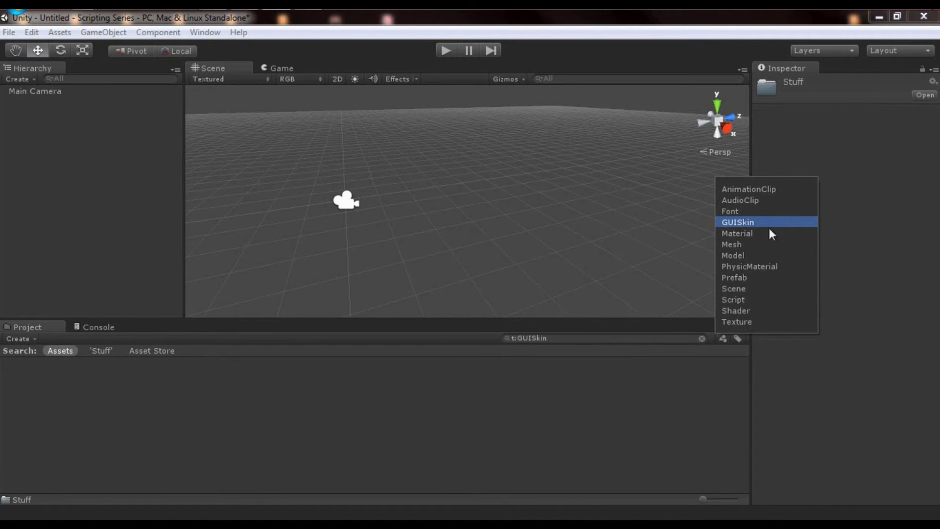
click(678, 337)
click(702, 338)
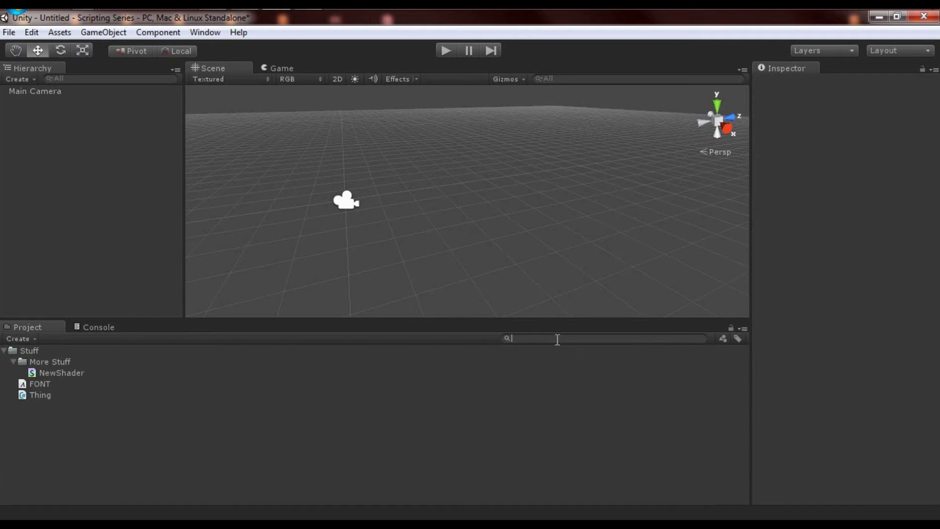
Search the project assets for "Thing", inspect the matching script, repeat the search with "Th" and clear it.
text(Thing)
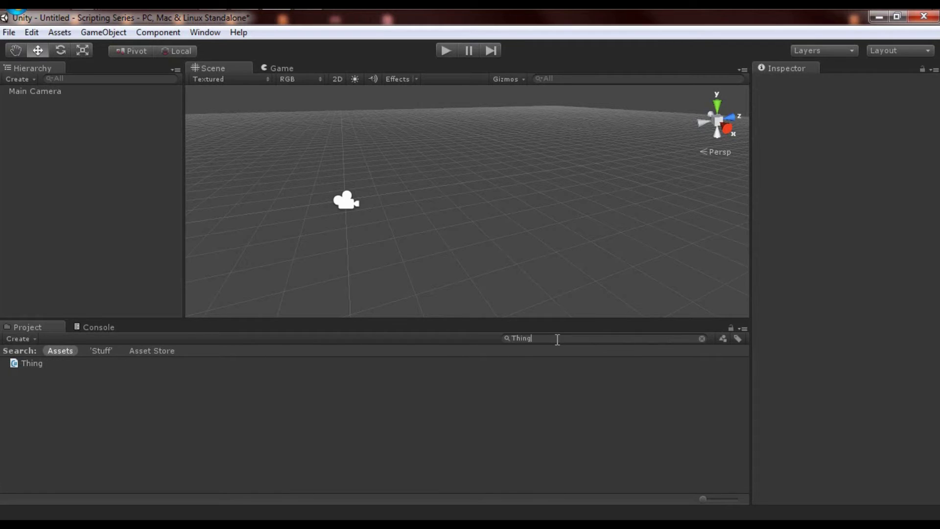
click(61, 365)
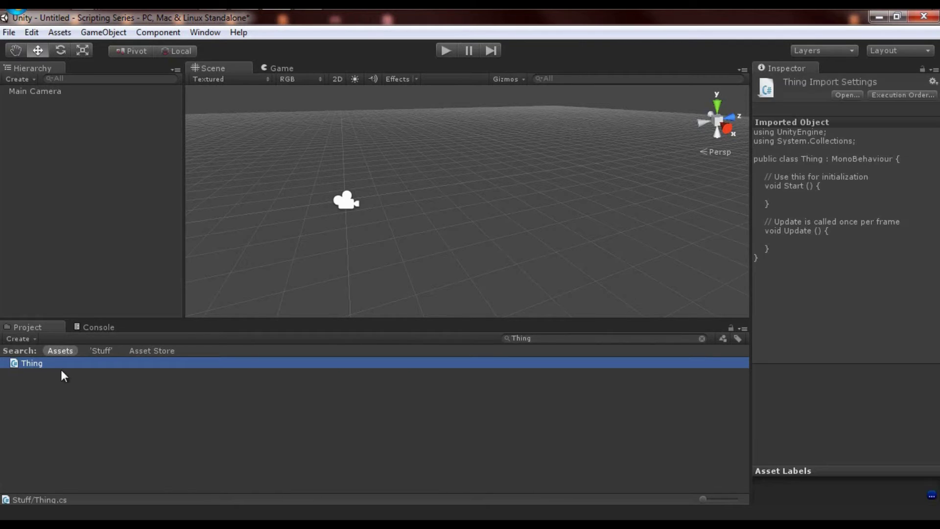
click(537, 335)
text(T)
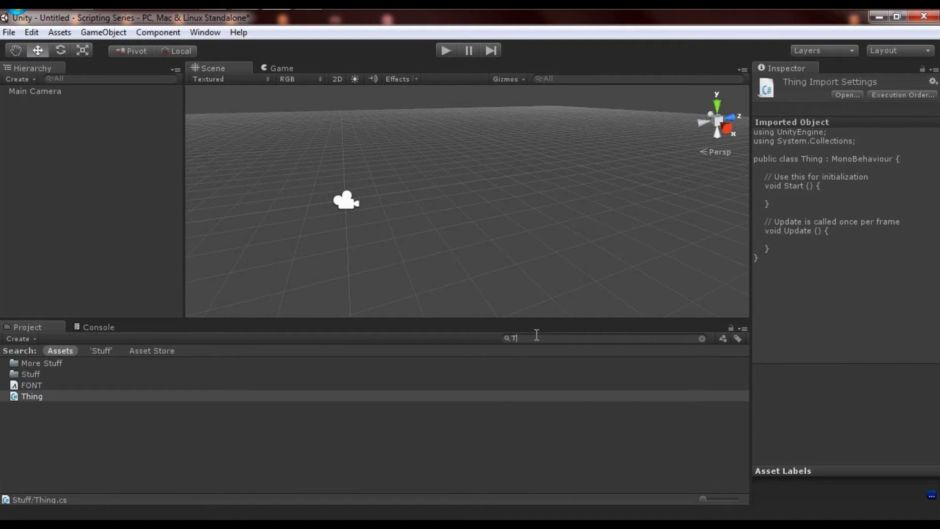
text(h)
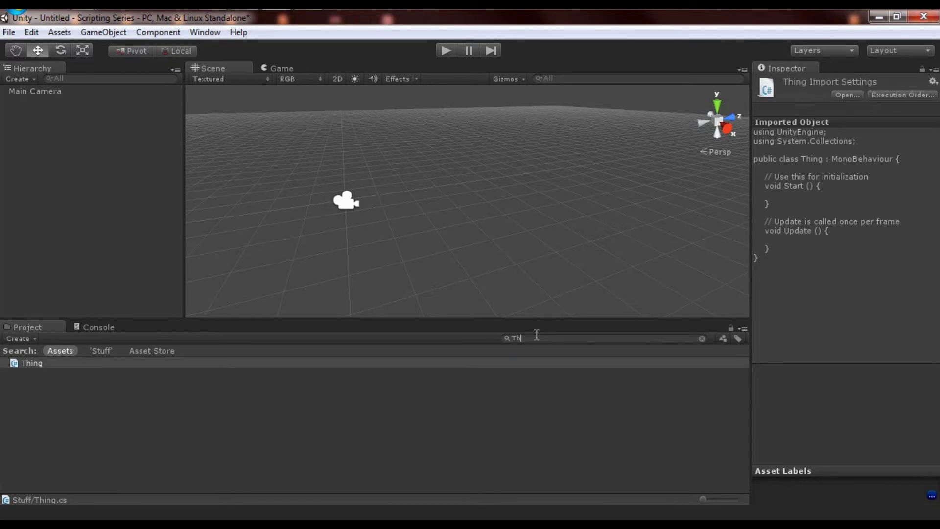
key(BackSpace)
key(BackSpace)
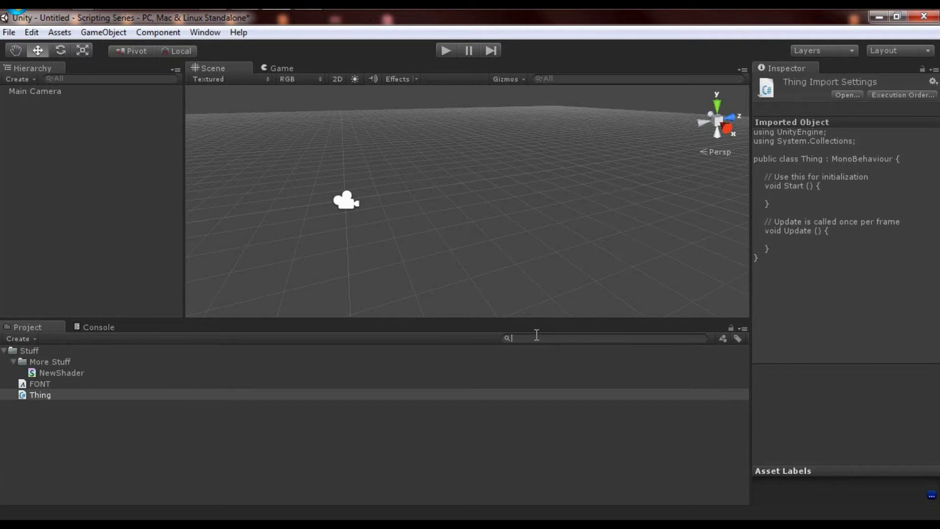
Search the project assets for "Sha" after trying single letters, and clear the search.
text(i)
key(BackSpace)
text(b)
key(BackSpace)
text(Sha)
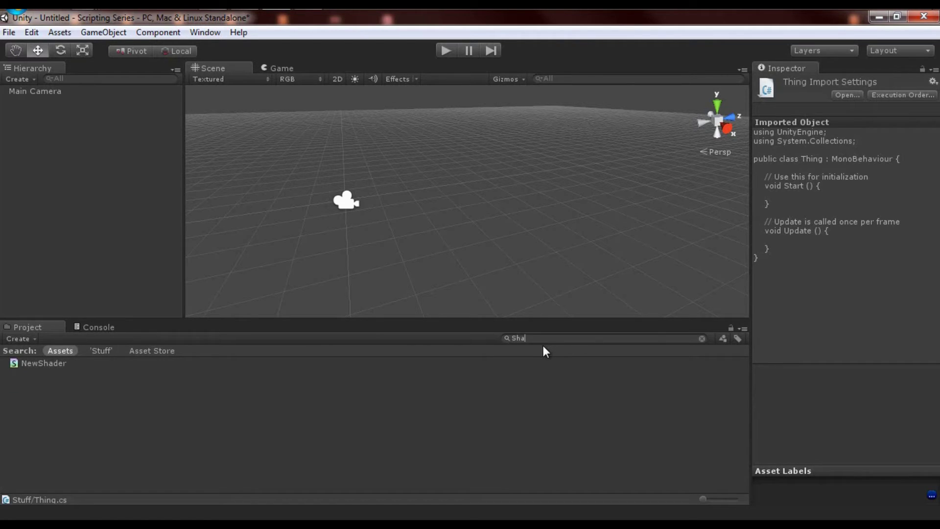
key(BackSpace)
key(BackSpace)
key(BackSpace)
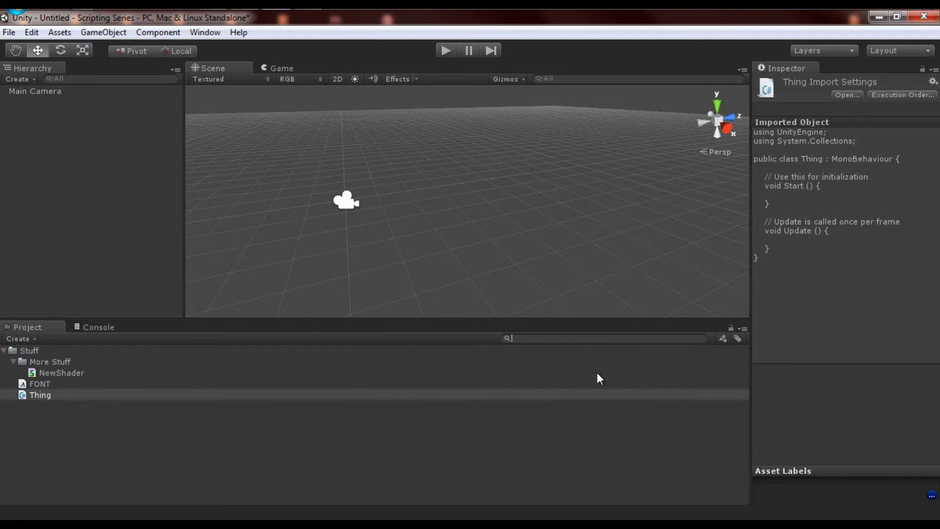
Inspect the shader asset, filter the project assets by the Effect label and clear the filter.
click(61, 373)
click(738, 339)
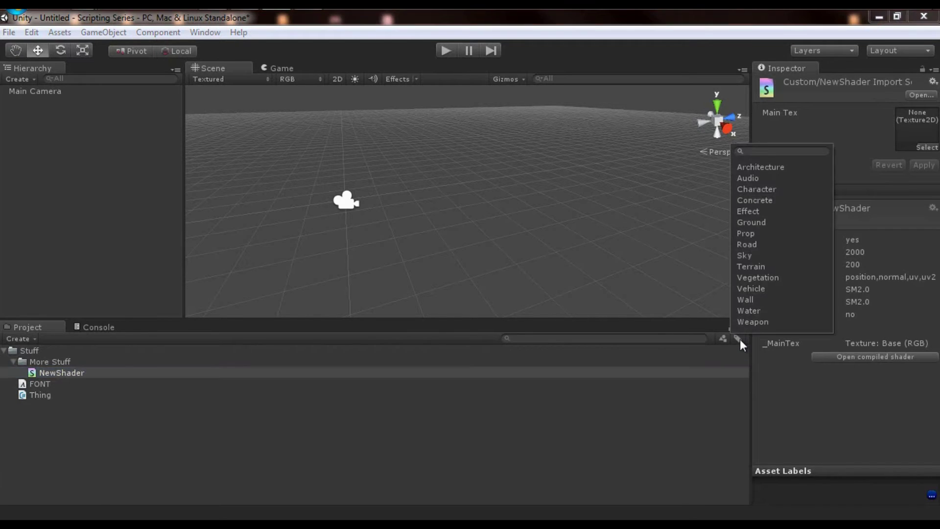
click(749, 210)
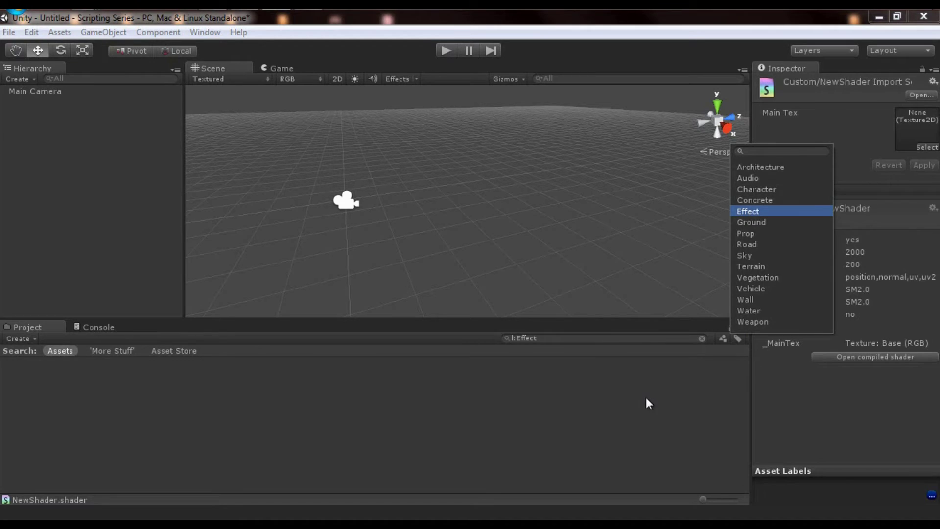
click(678, 356)
click(737, 339)
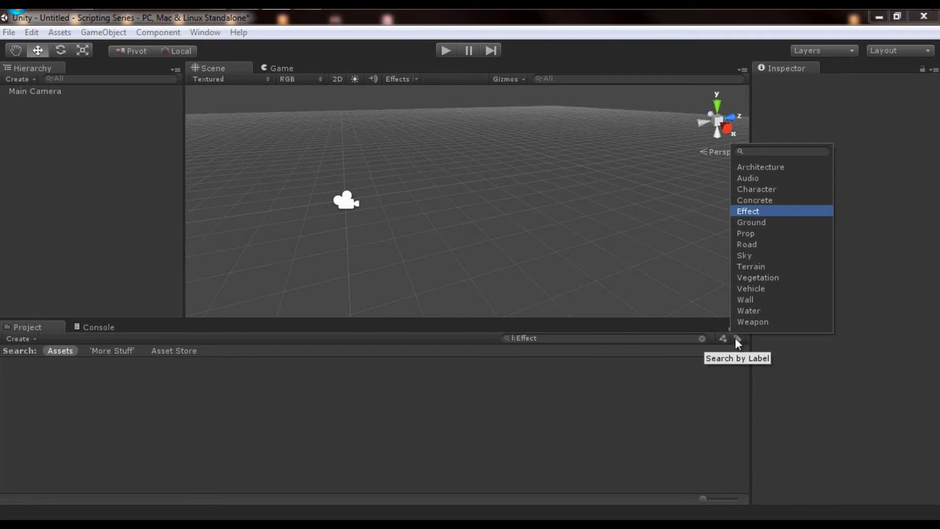
click(702, 339)
Select the FONT asset, switch the Project browser to the two-column layout and return it to One Column Layout.
click(587, 383)
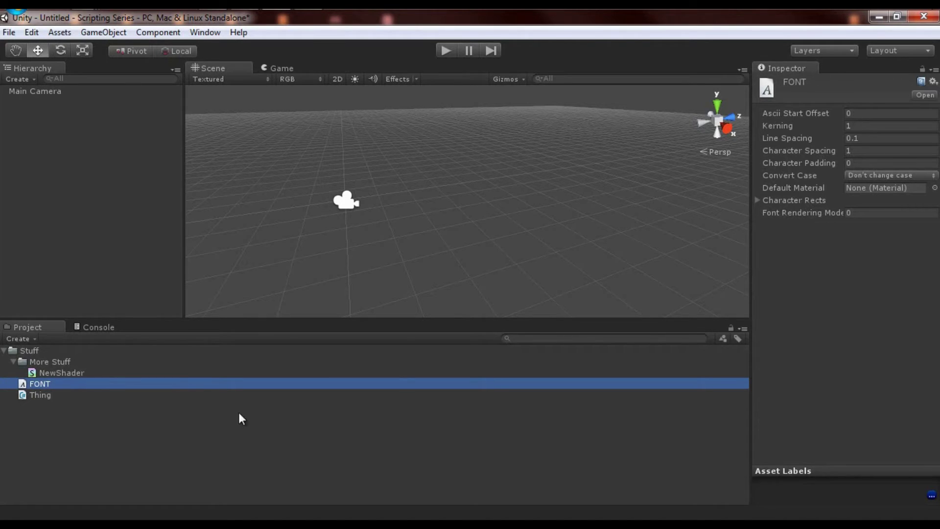
click(740, 331)
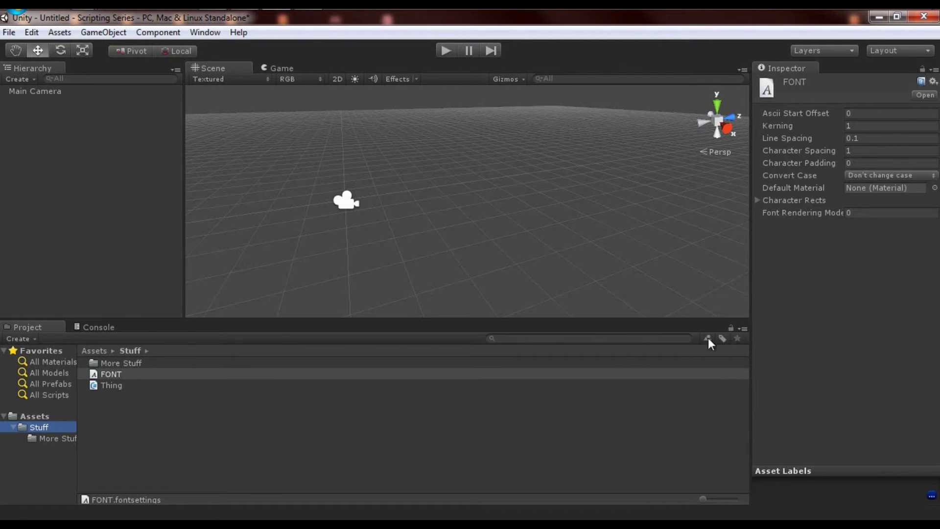
click(742, 329)
click(757, 341)
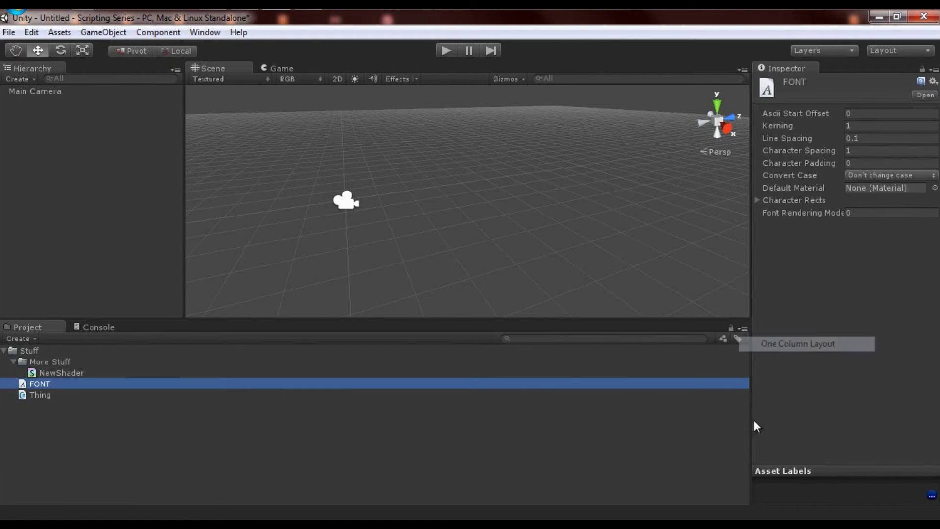
click(423, 422)
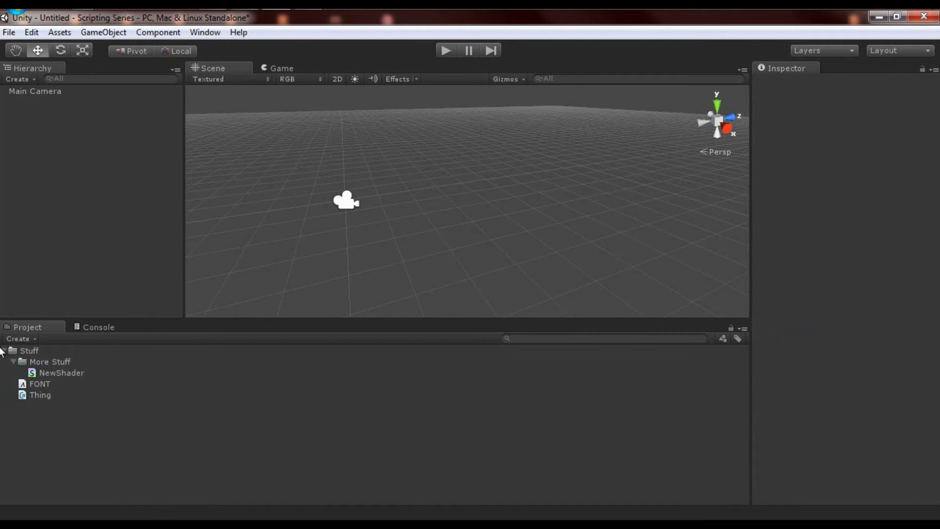
Delete the Stuff folder with all its contents from the project.
click(24, 351)
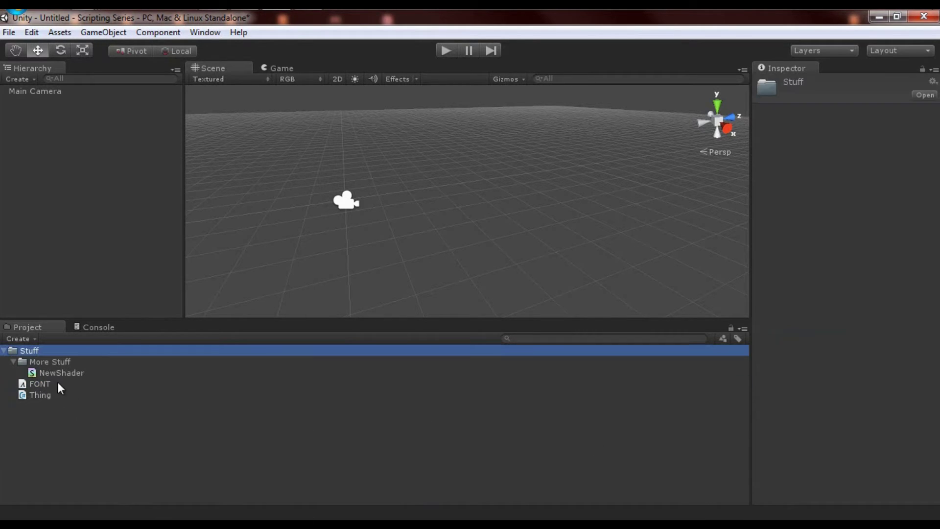
click(57, 382)
click(52, 392)
click(40, 353)
key(Delete)
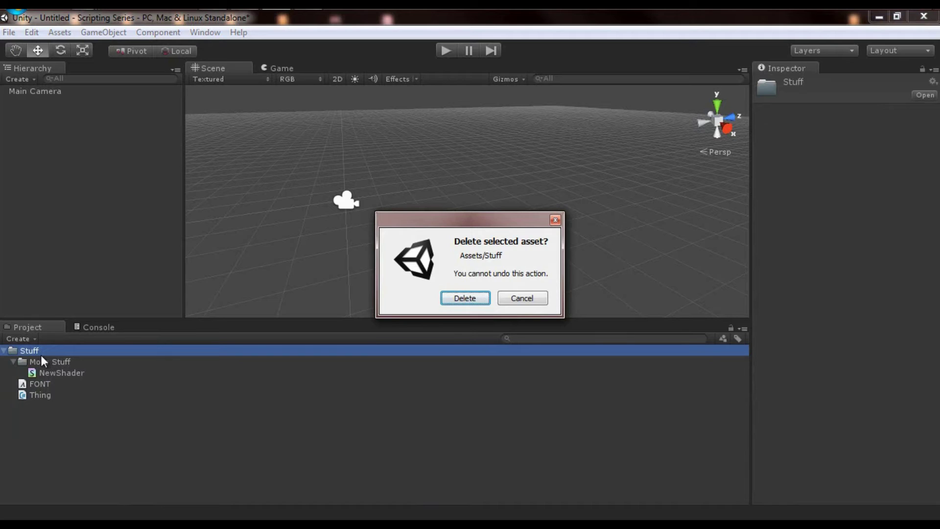
key(Escape)
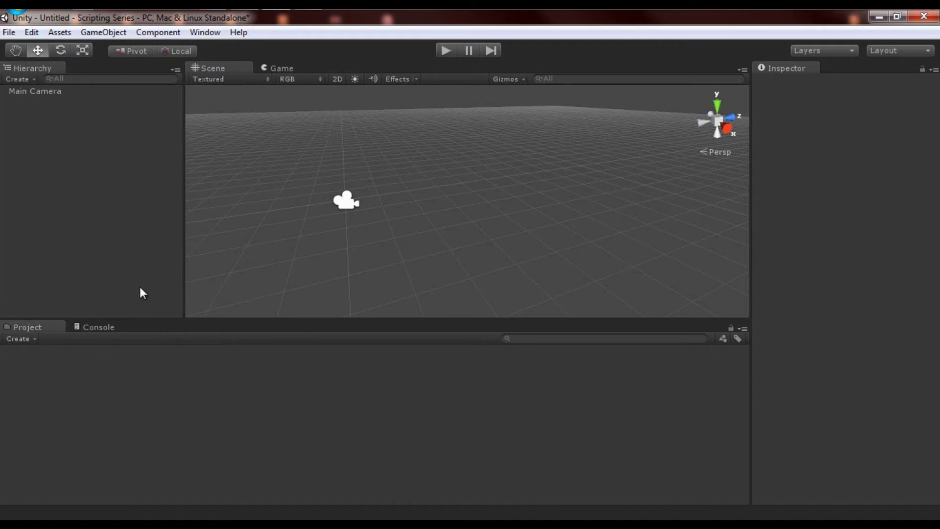
View the Console, select the Main Camera in the scene and compare its Scene and Game views.
click(93, 327)
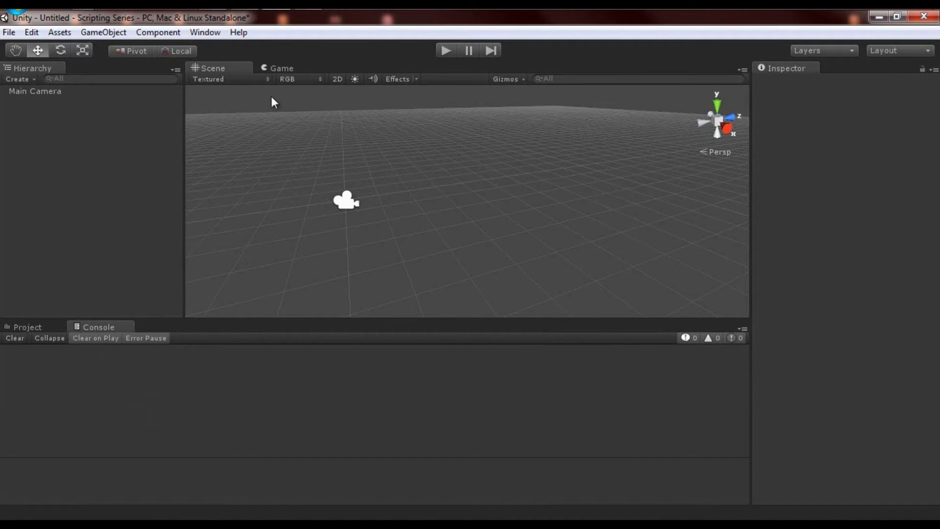
click(278, 69)
click(240, 68)
click(347, 200)
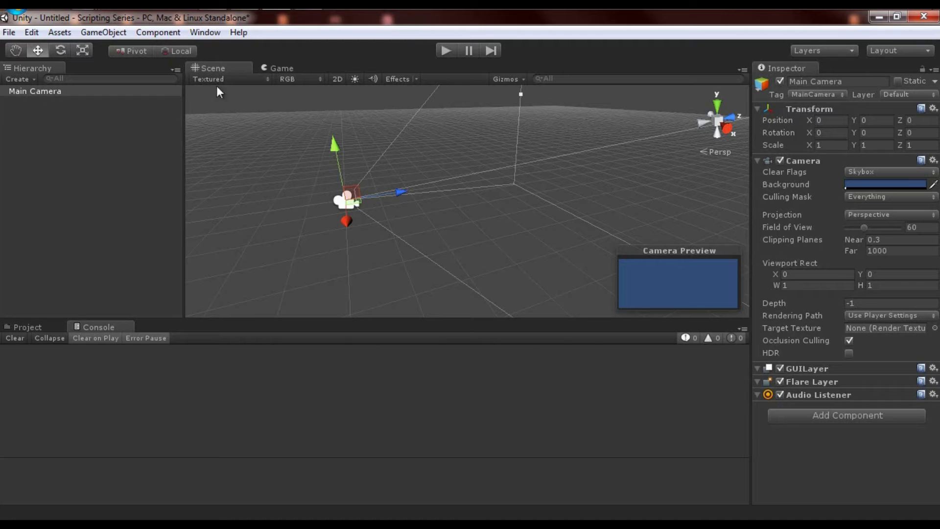
click(272, 68)
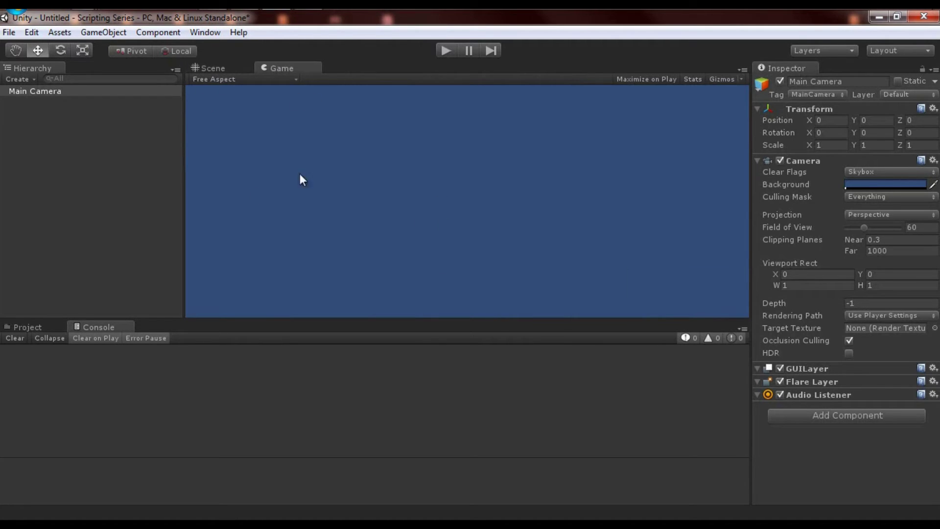
click(226, 71)
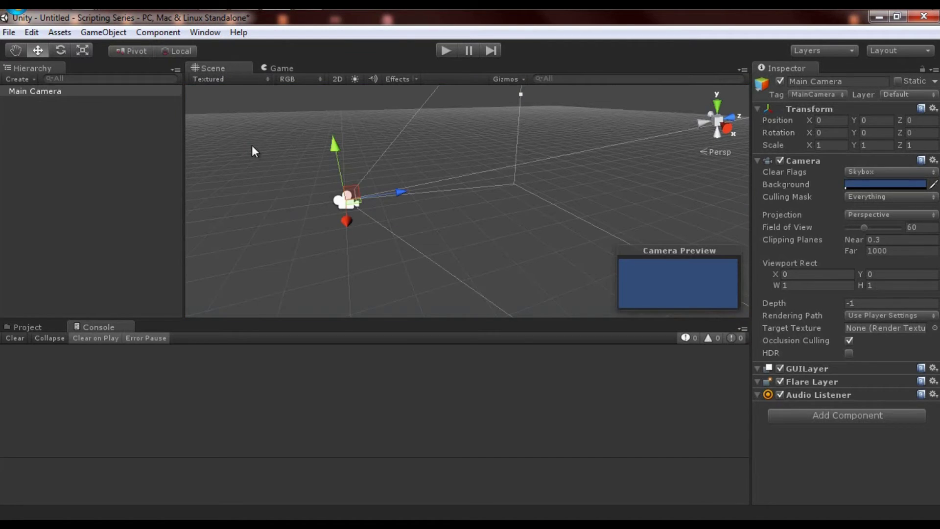
View the Game view, return to the Scene view and deselect the Main Camera.
click(277, 68)
click(221, 72)
drag(269, 147, 462, 252)
click(419, 249)
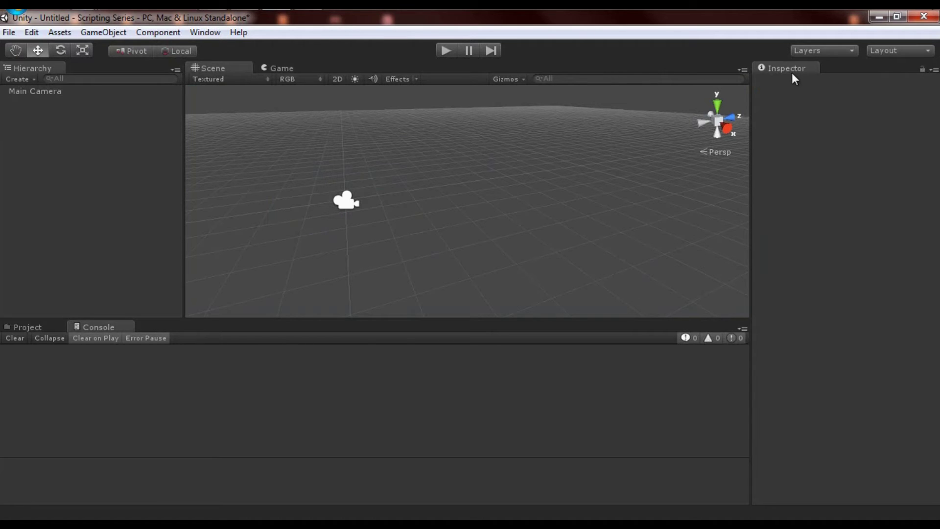
Detach the Inspector into a floating window and revert all window layouts to factory settings.
drag(788, 69, 735, 76)
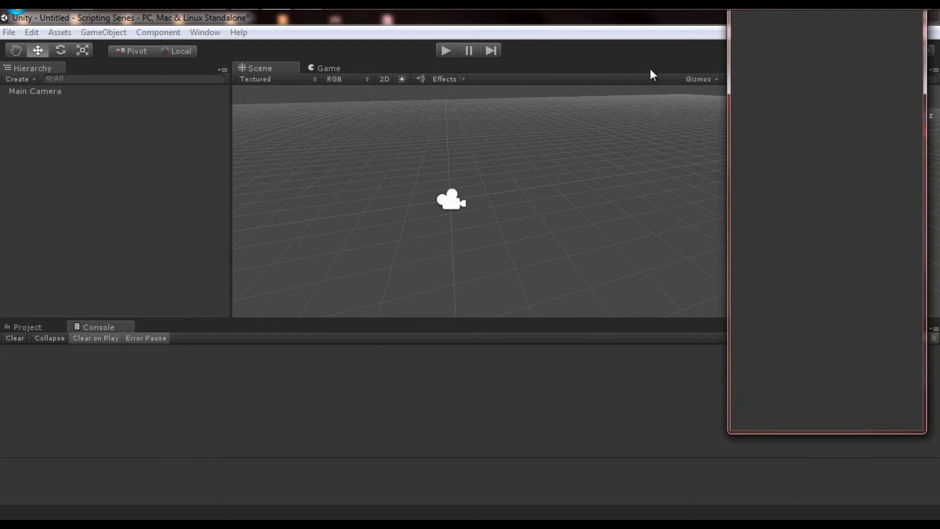
click(936, 53)
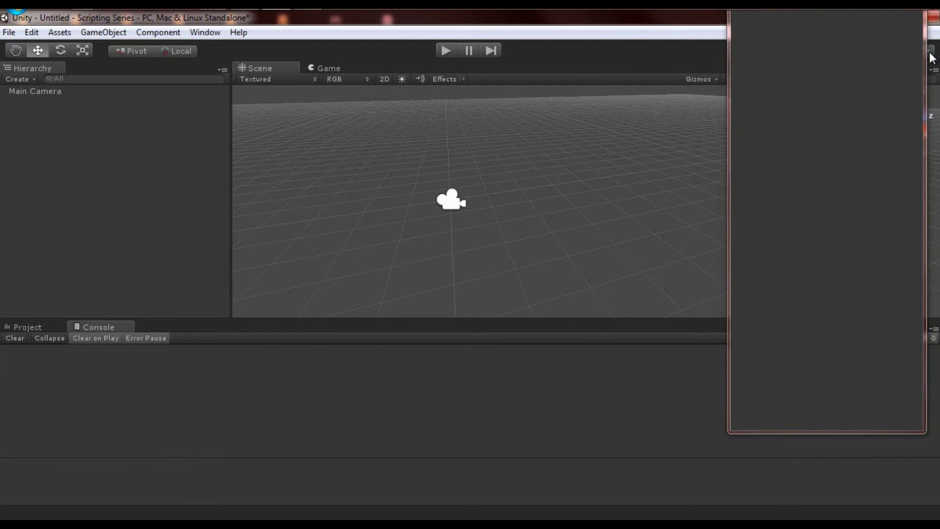
click(930, 55)
click(852, 178)
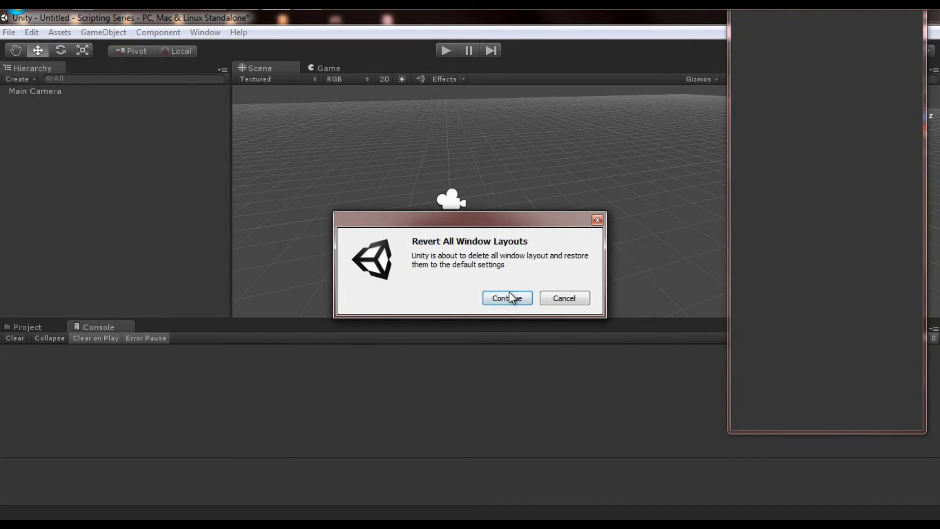
click(508, 296)
click(887, 50)
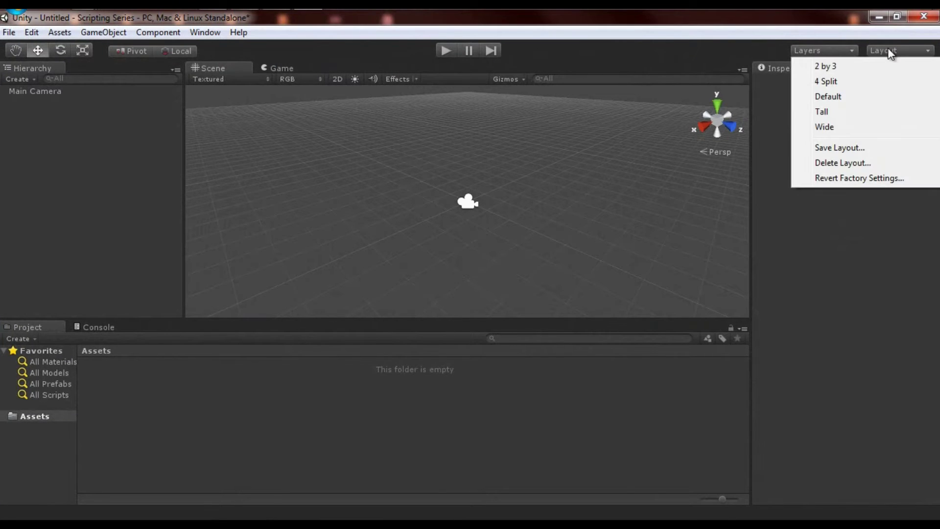
click(773, 63)
drag(773, 66, 935, 277)
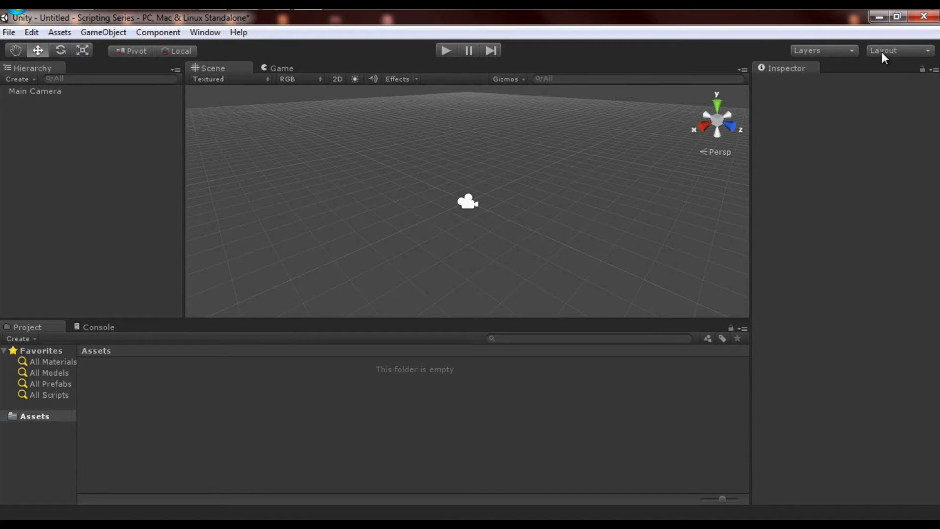
Switch the Project browser to One Column Layout and look through the available window layout presets.
click(744, 327)
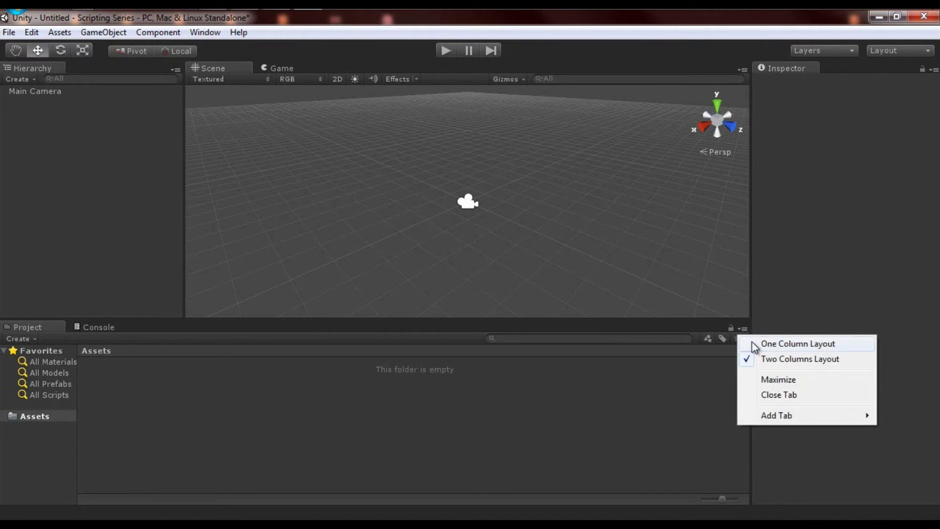
click(753, 342)
click(907, 53)
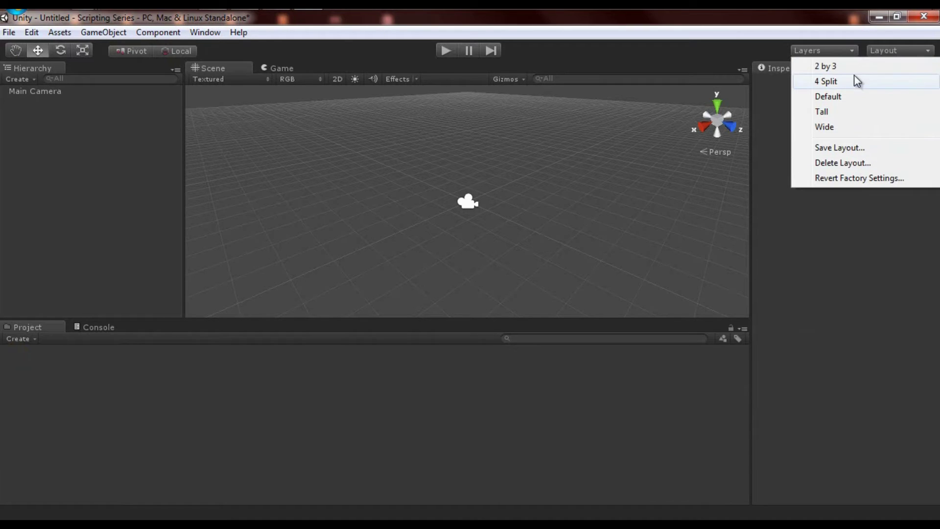
click(505, 46)
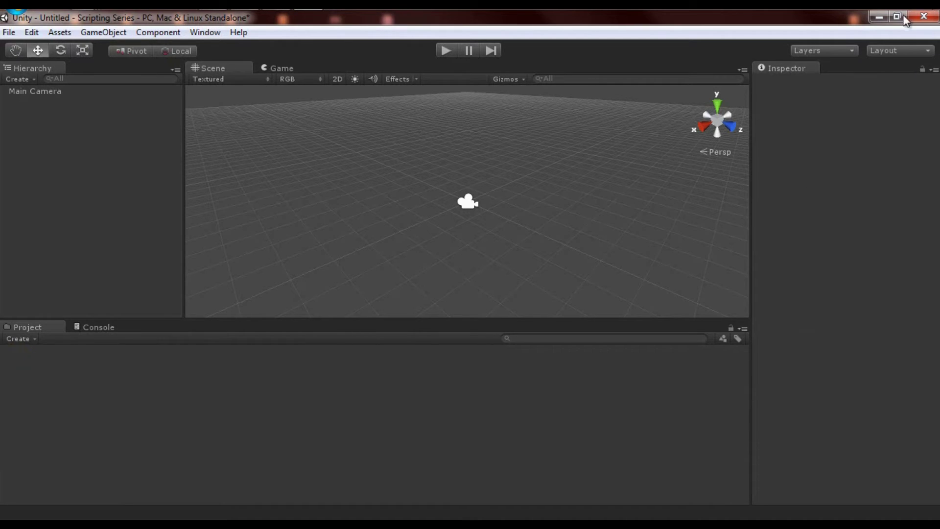
click(879, 50)
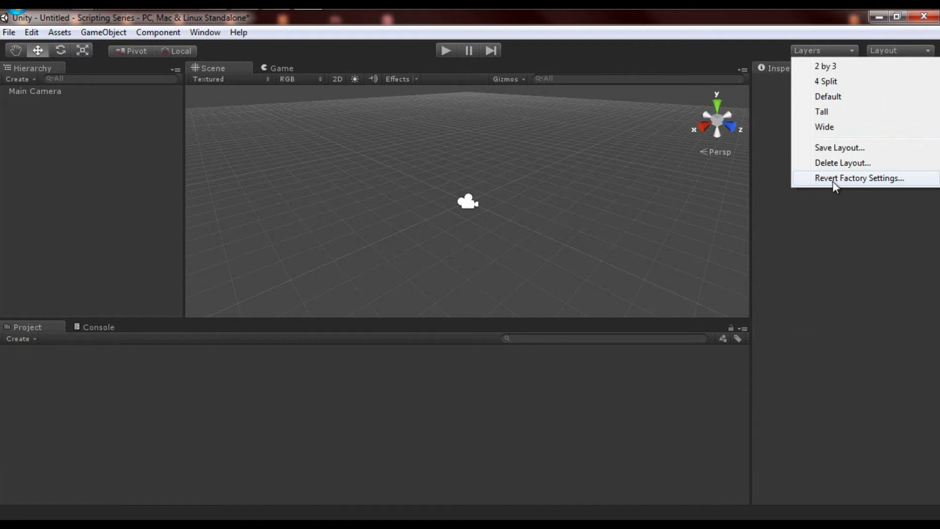
Dock the Inspector beneath the Scene view and restore the factory window layout.
click(766, 69)
drag(767, 67, 359, 235)
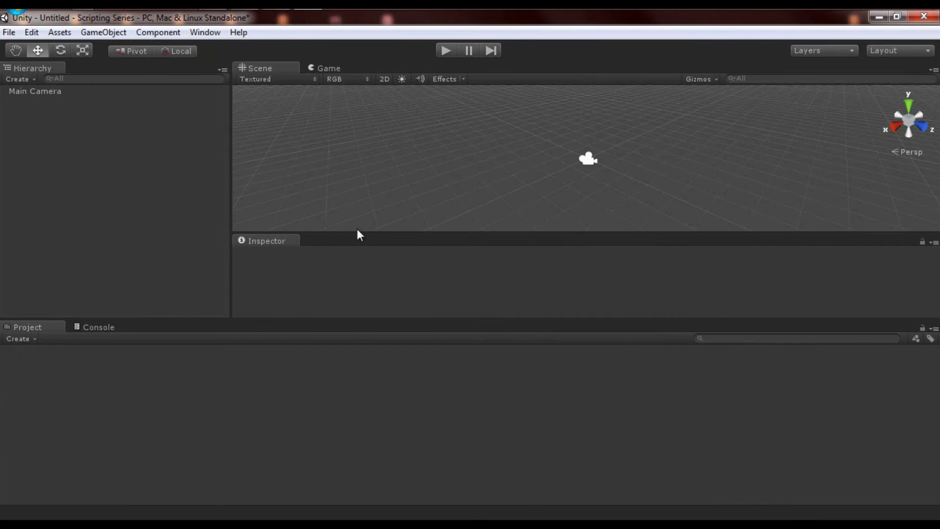
click(906, 55)
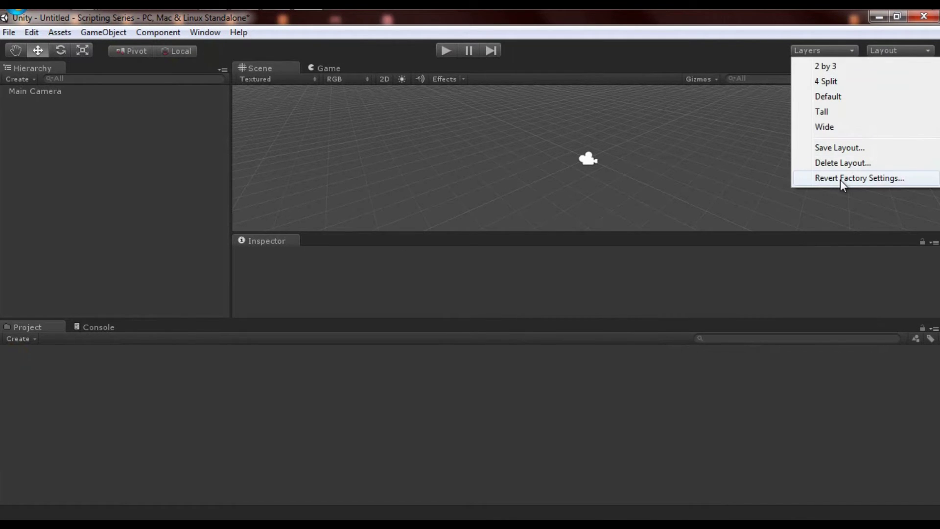
click(840, 179)
click(500, 297)
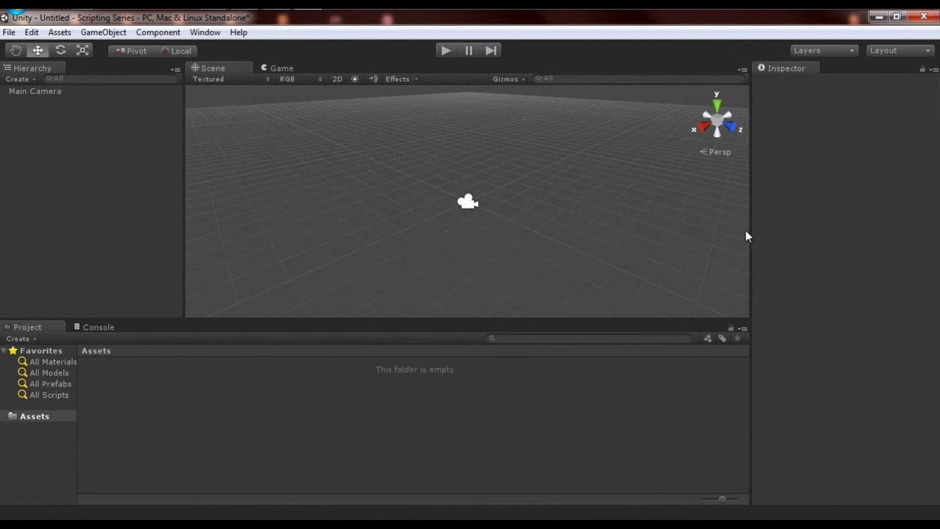
Apply the 2 by 3 window layout with a one-column Project browser and adjust the panel widths.
click(905, 51)
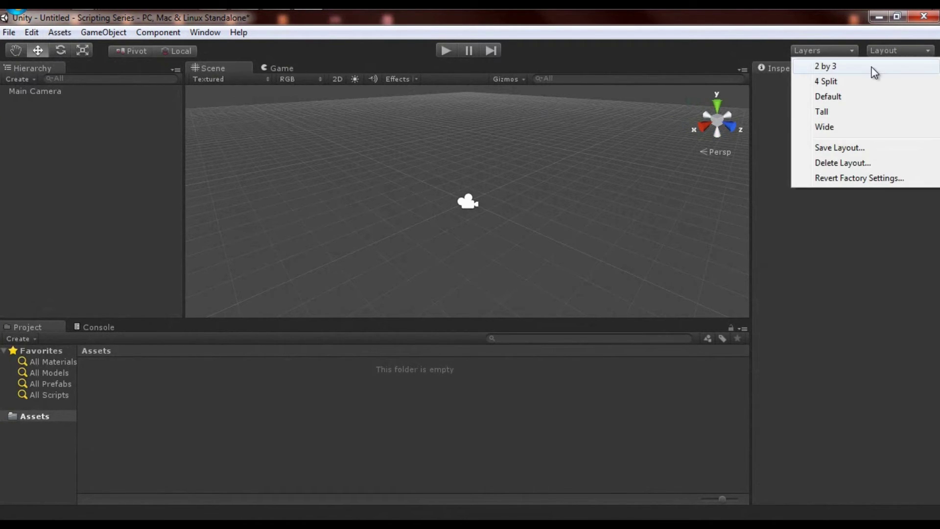
click(871, 67)
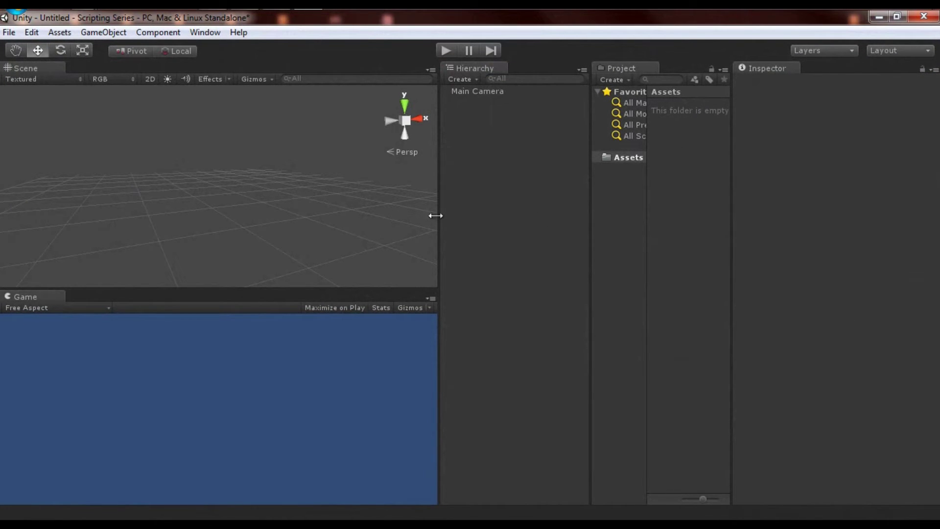
click(724, 70)
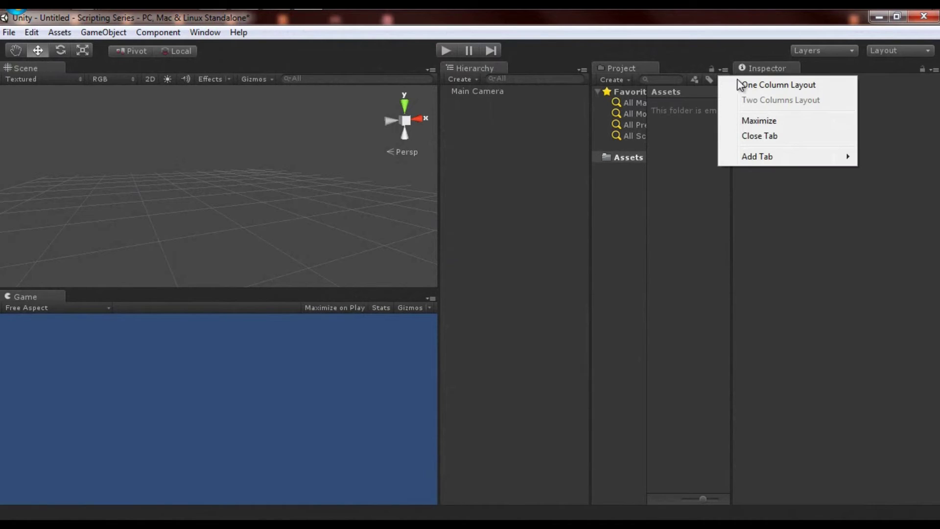
click(739, 84)
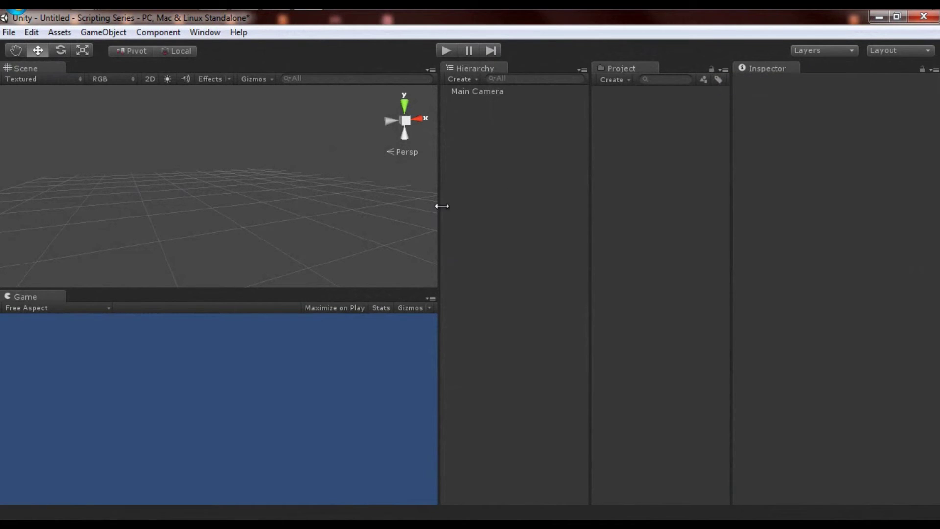
drag(442, 206, 575, 204)
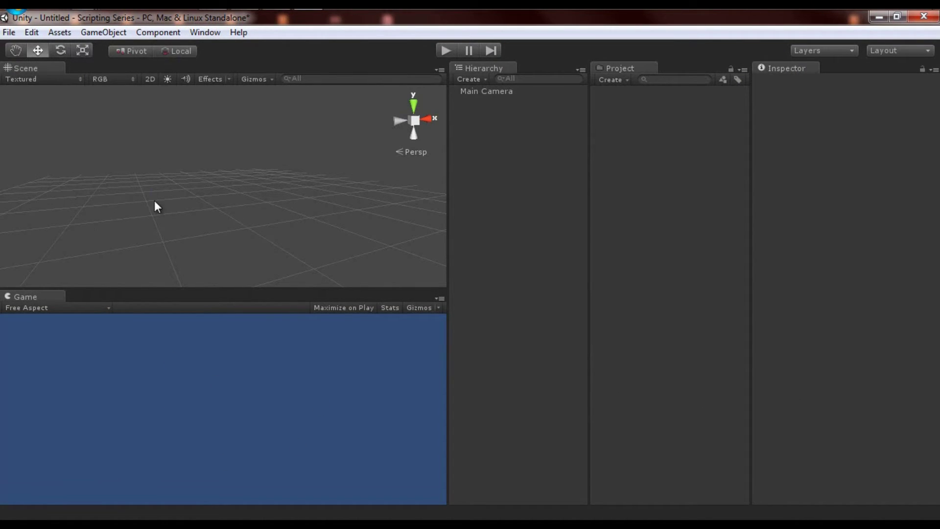
Inspect the Main Camera's components and its Add Component options, and deselect the camera.
click(483, 92)
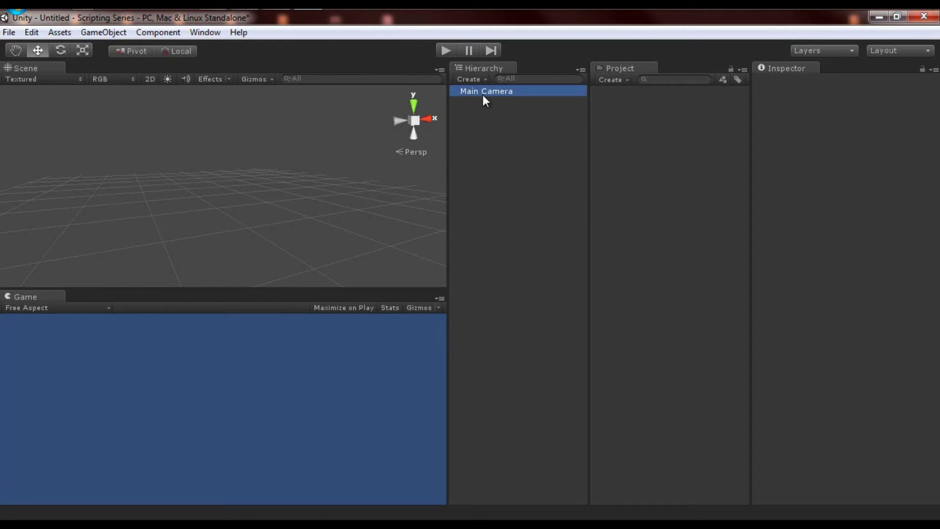
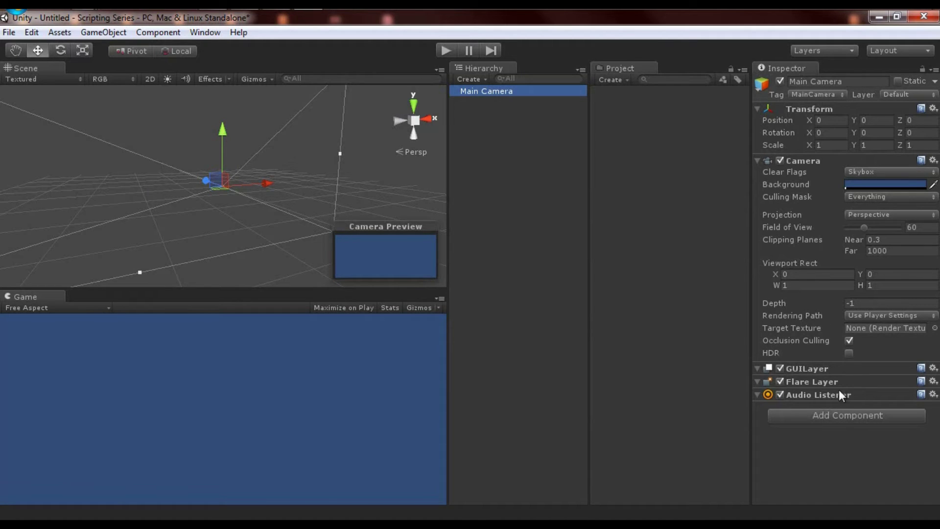
click(830, 414)
click(726, 377)
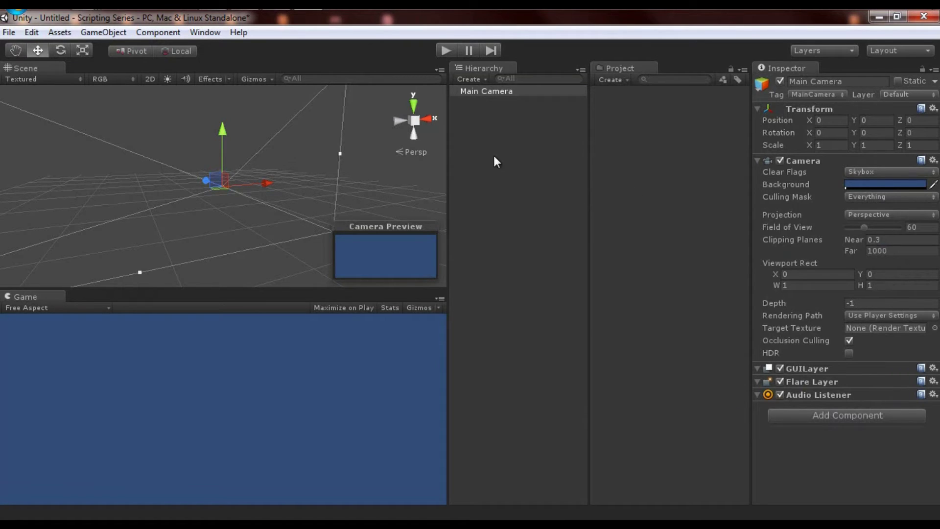
click(579, 260)
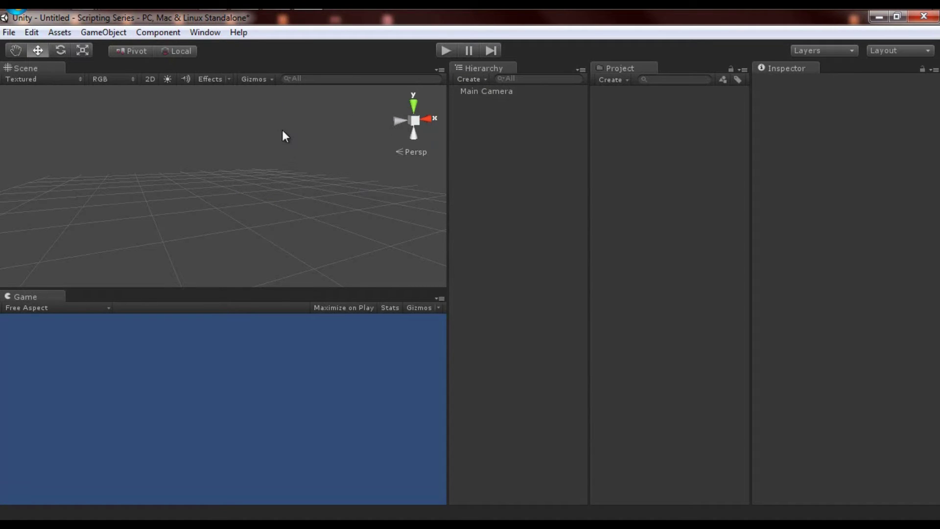
Open the Console window and dock it alongside the Game view.
click(903, 51)
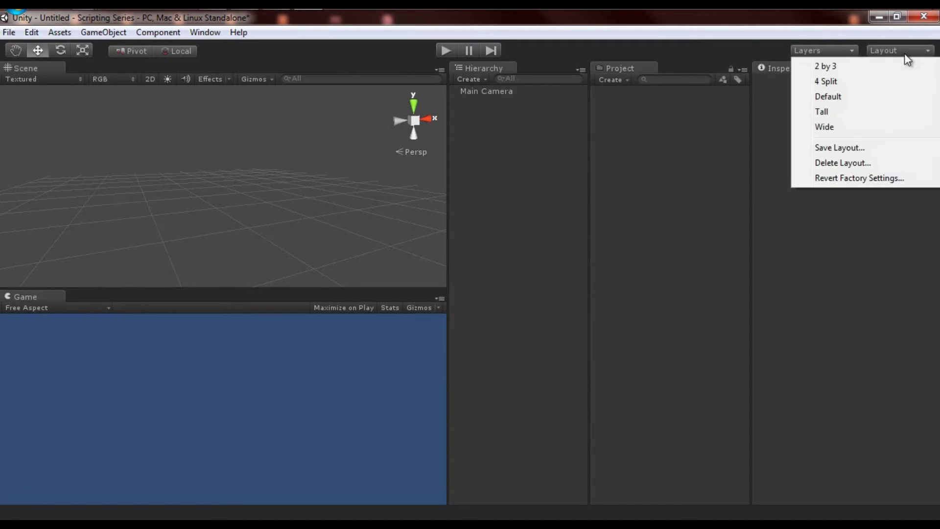
click(344, 49)
click(205, 33)
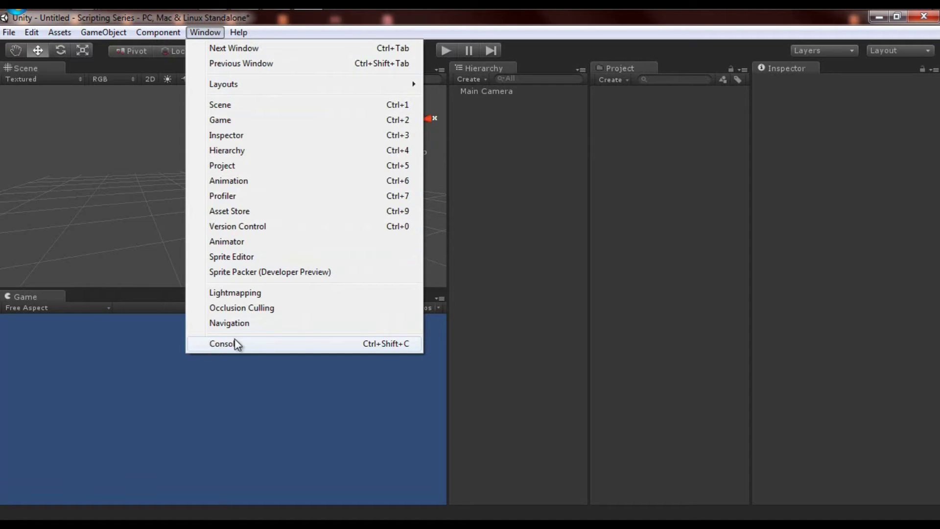
click(255, 347)
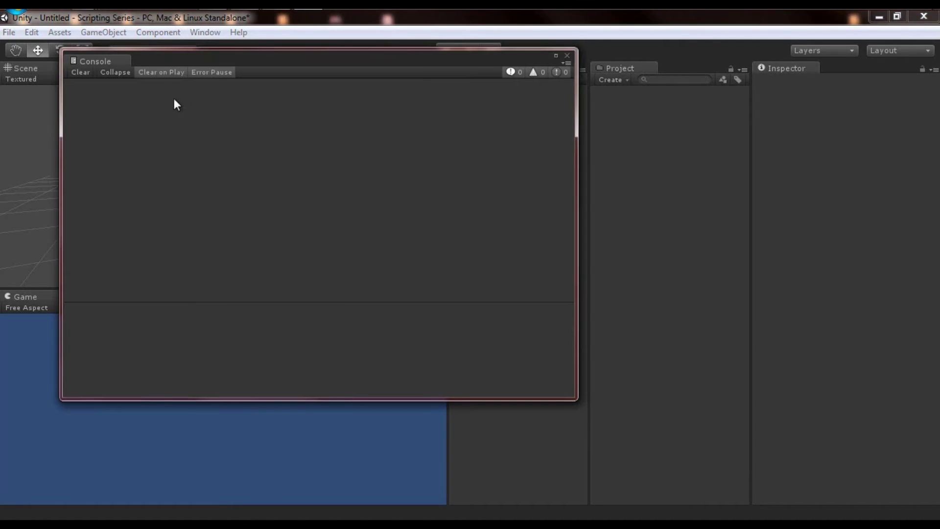
drag(166, 61, 302, 97)
drag(231, 95, 81, 304)
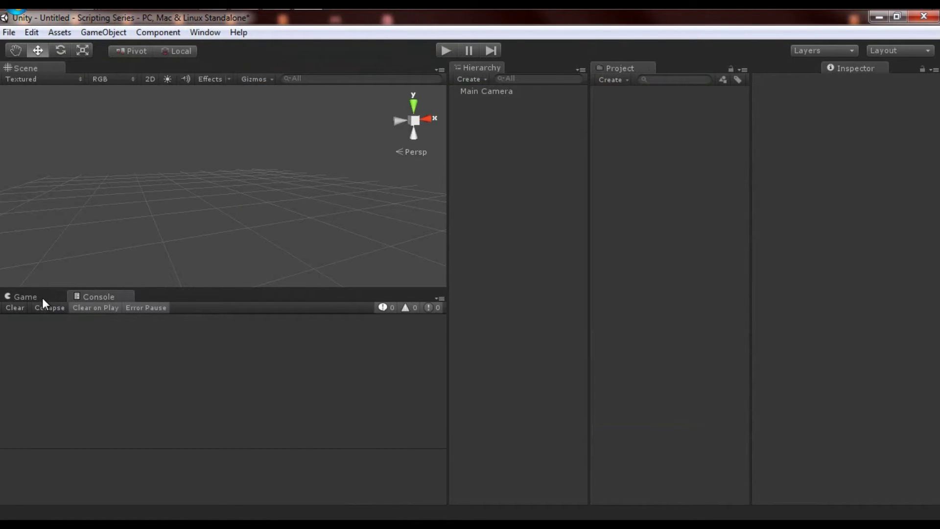
Alternate between the Game view and the Console to compare what each displays.
click(26, 297)
click(78, 299)
click(33, 298)
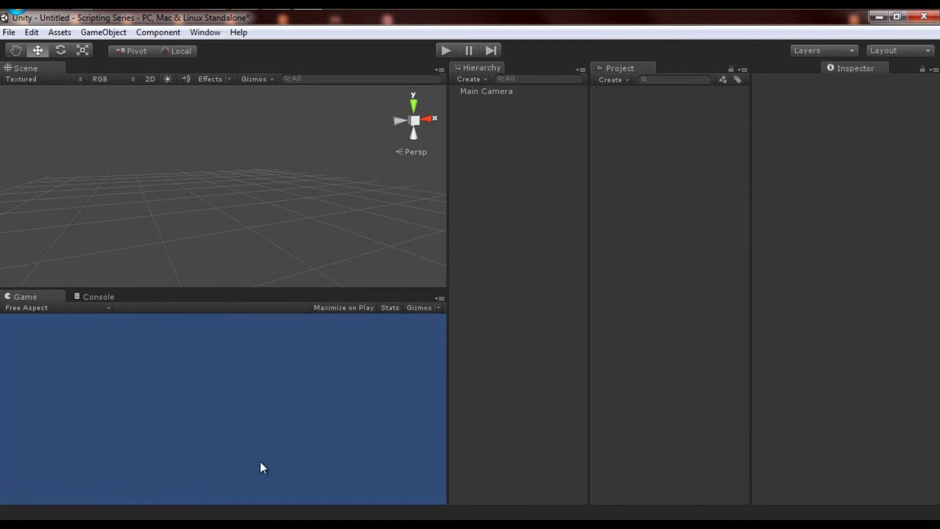
click(95, 298)
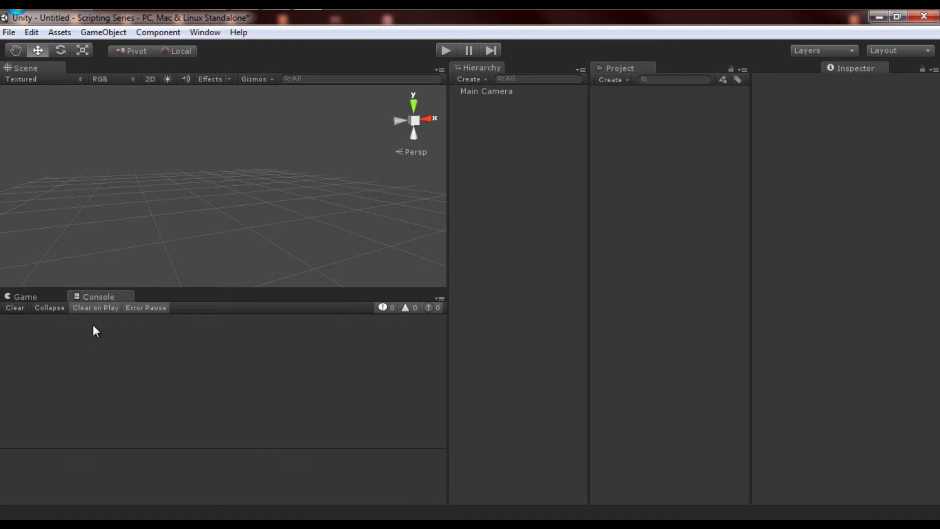
click(40, 294)
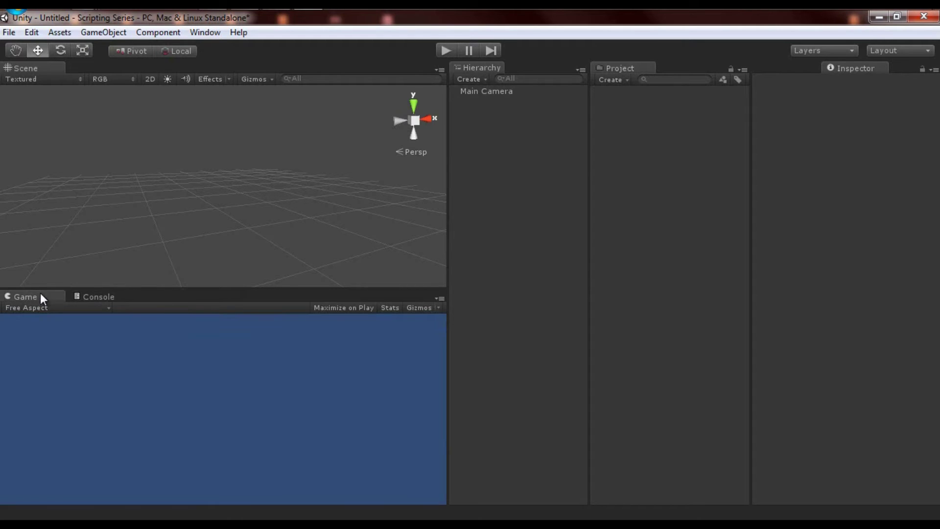
click(96, 297)
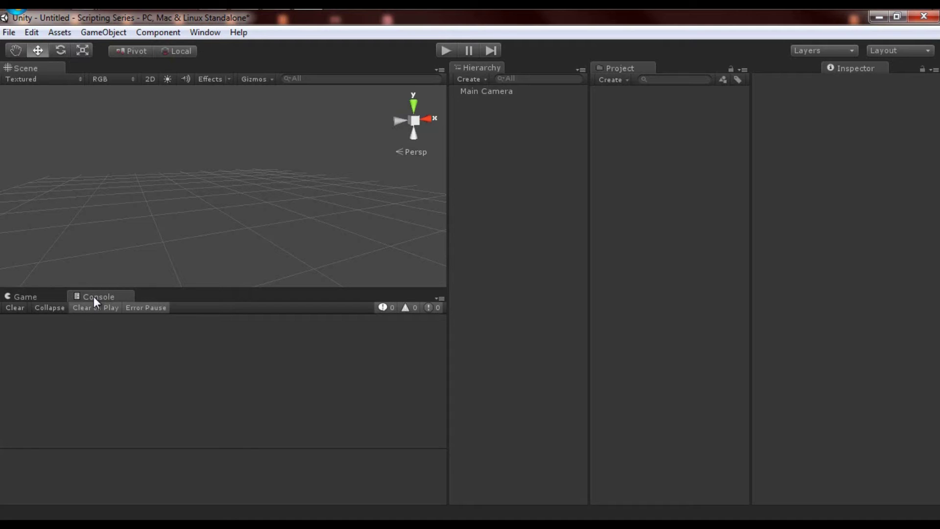
Dock the Console with the Scene view and move it back alongside the Game view.
drag(93, 296, 105, 72)
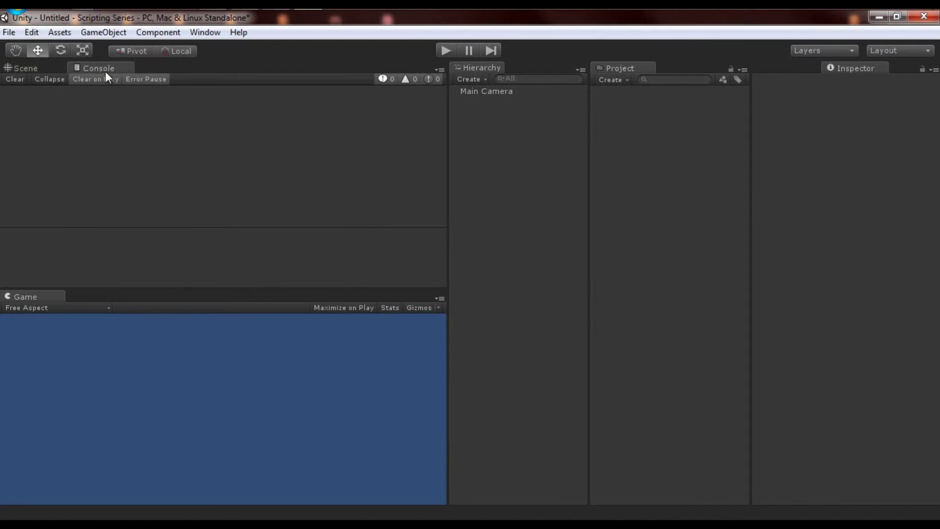
click(25, 68)
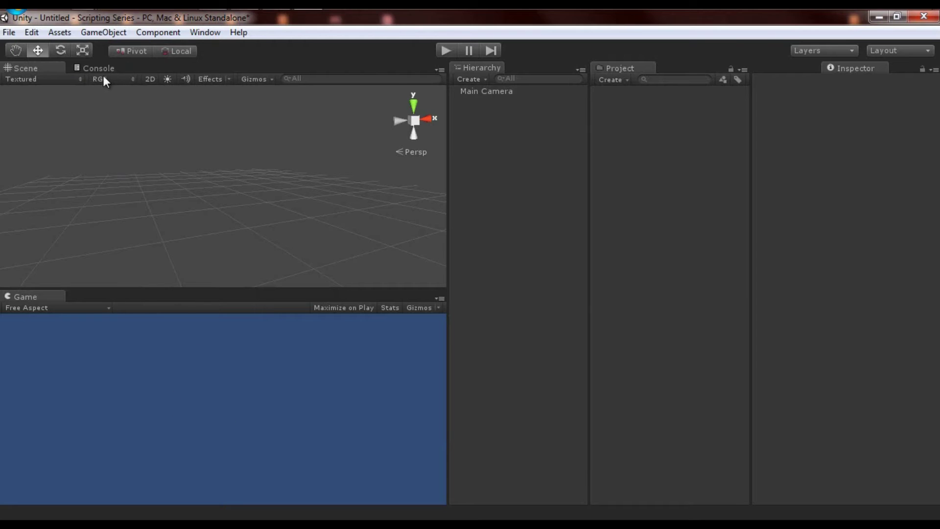
drag(98, 68, 104, 315)
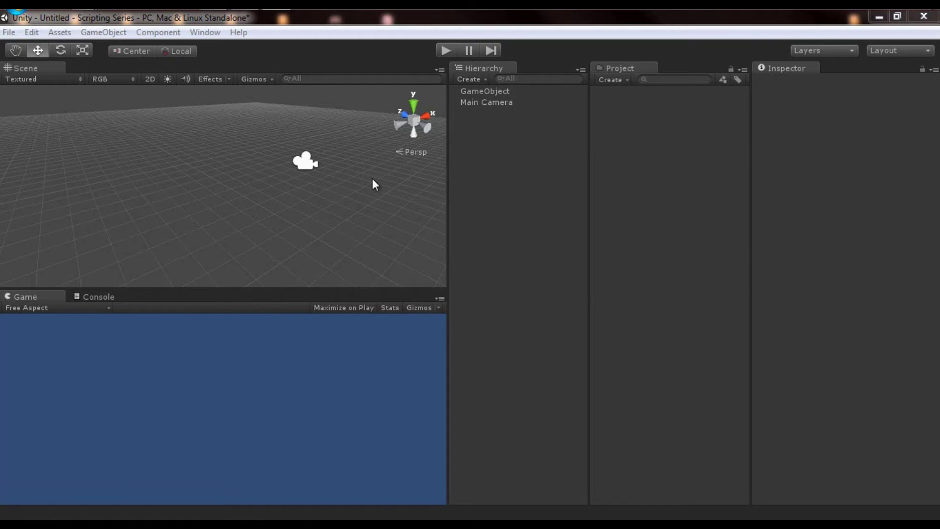
Look over the Scene view's draw modes and compare the Game view with the Console.
middle_drag(356, 185, 315, 189)
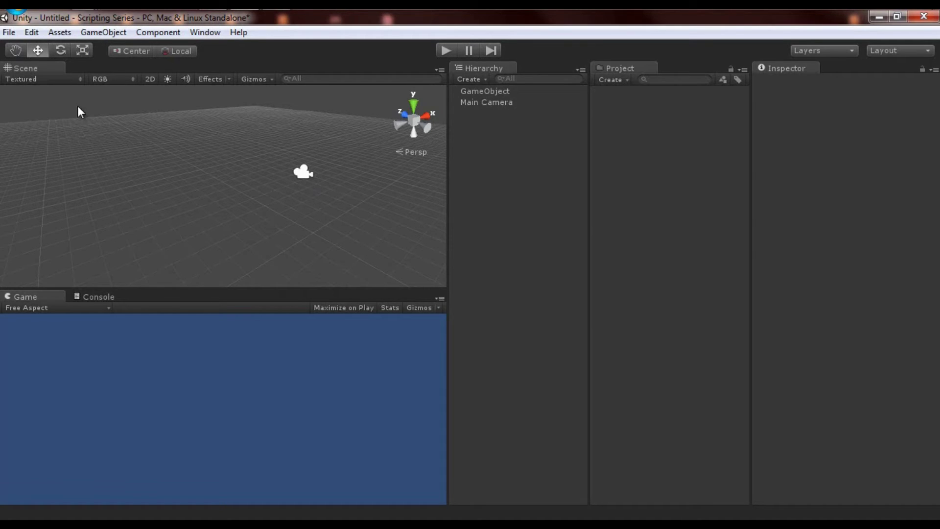
click(55, 78)
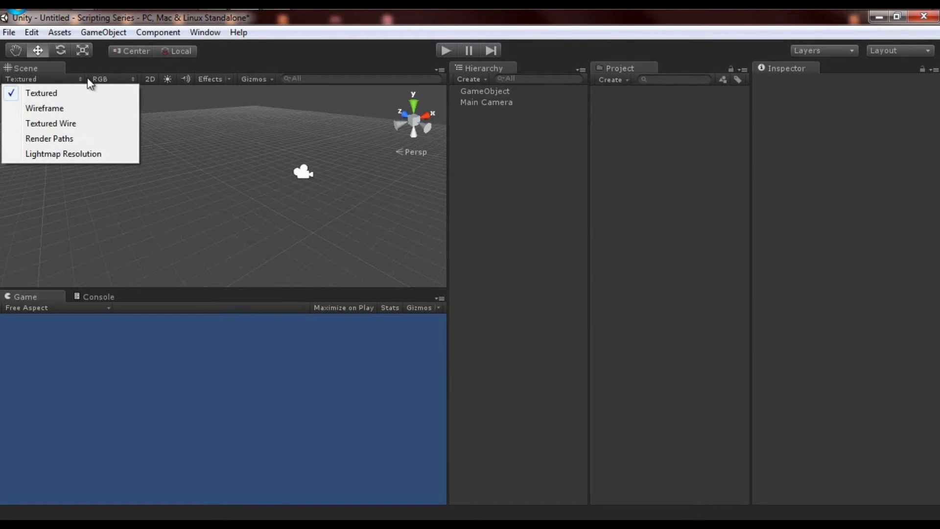
click(243, 87)
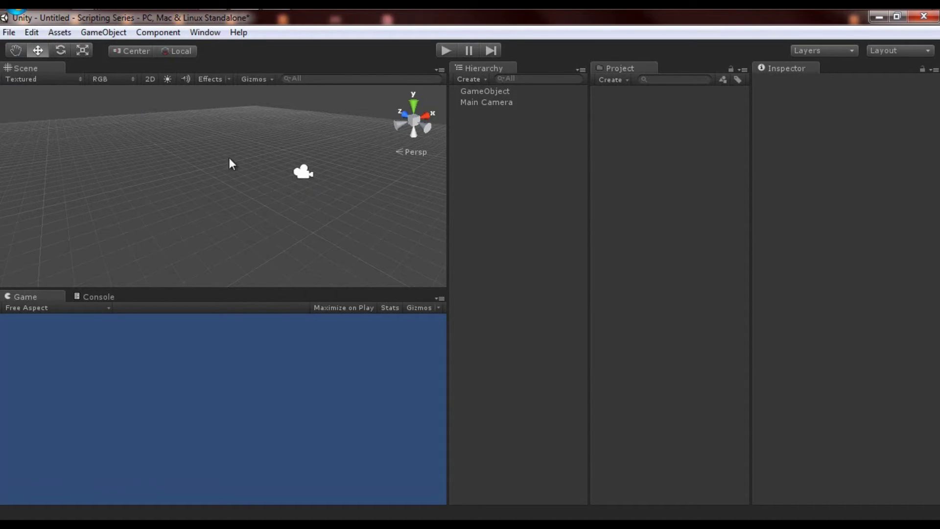
click(89, 296)
click(26, 296)
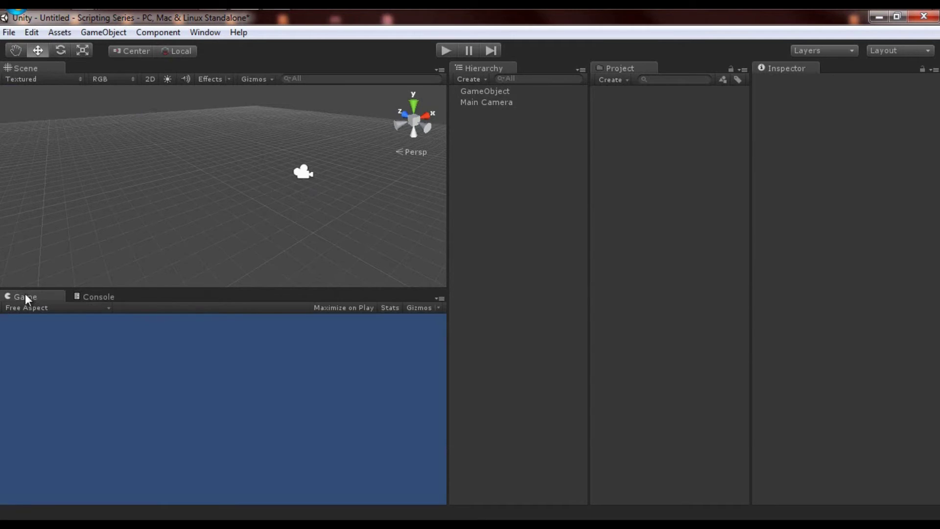
click(100, 296)
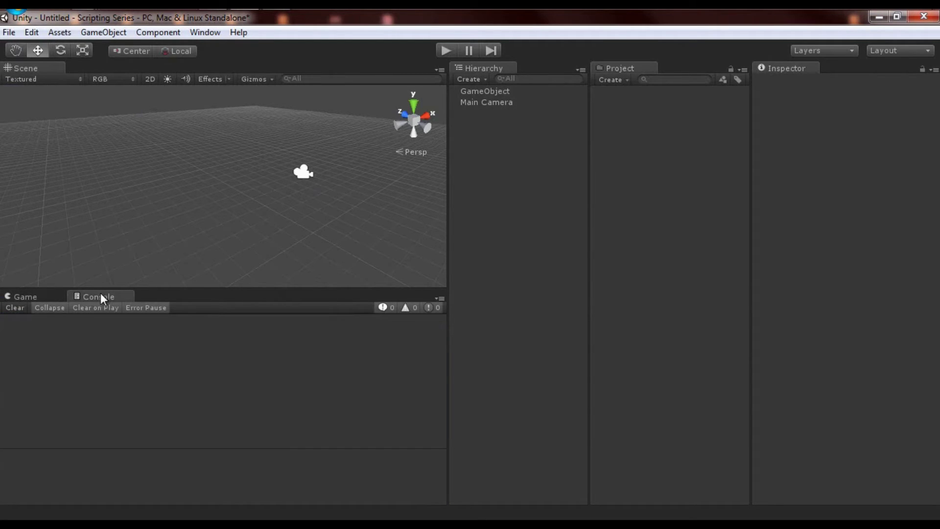
click(43, 295)
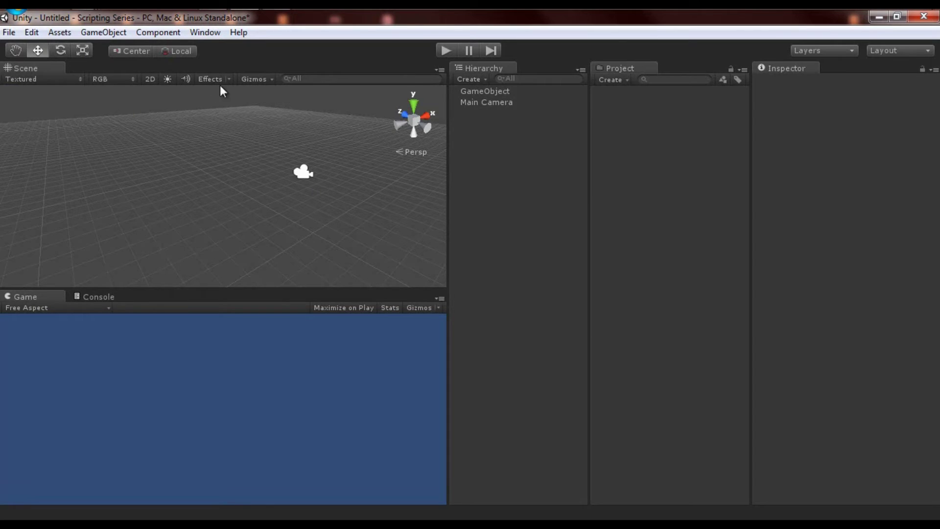
Add a cube to the scene and frame it closely in the Scene view.
right_drag(219, 86, 236, 143)
click(50, 81)
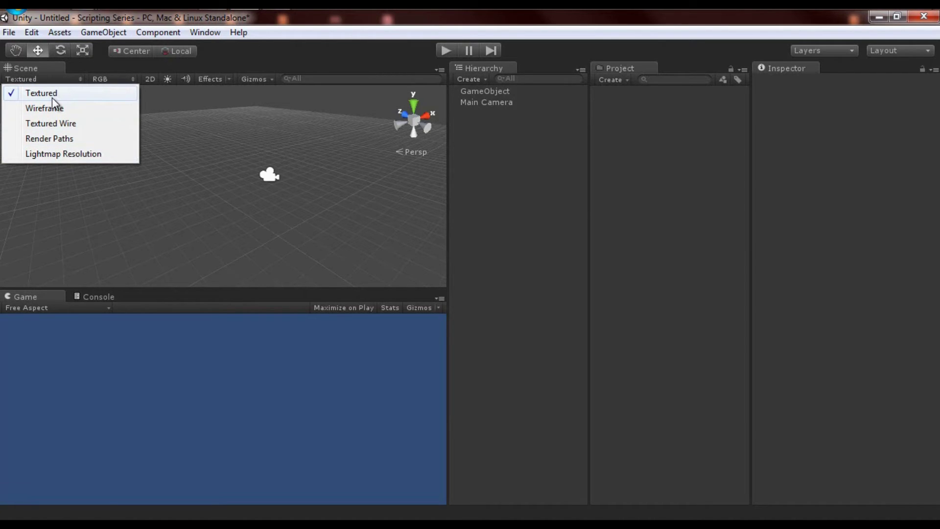
click(103, 33)
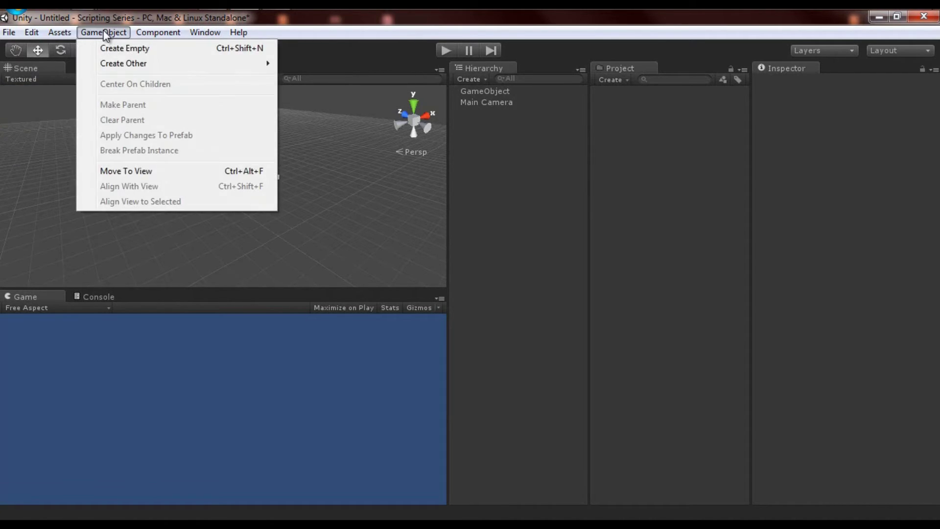
mouse_move(124, 70)
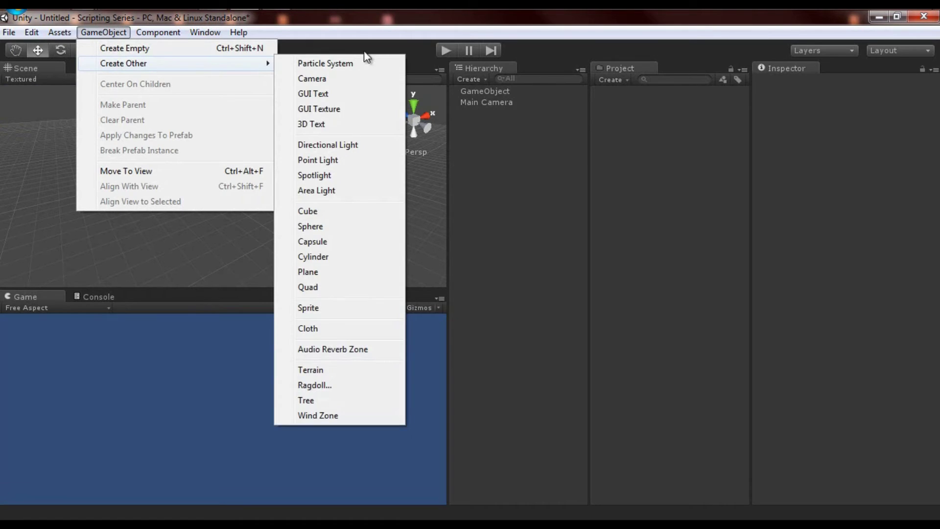
click(323, 211)
scroll(242, 184, up, 3)
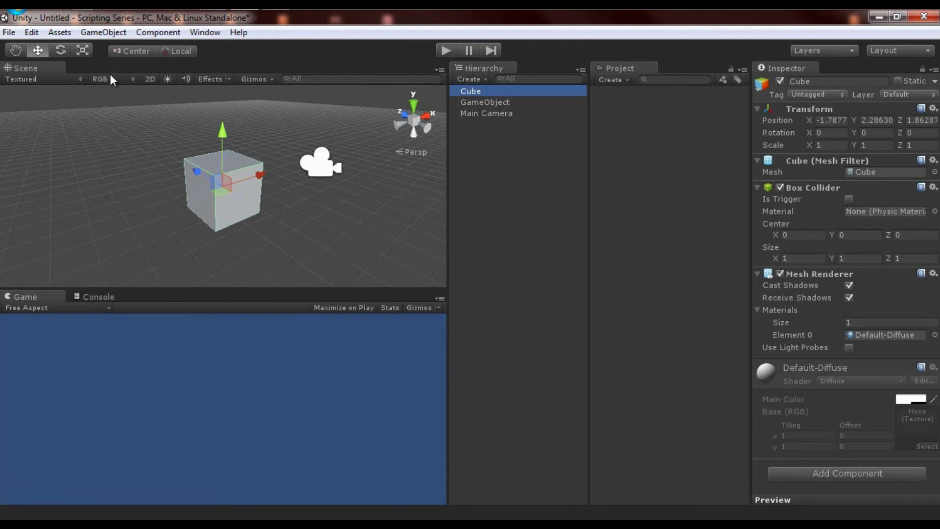
Set the Scene view's draw mode to Wireframe and select the cube.
click(36, 78)
click(46, 107)
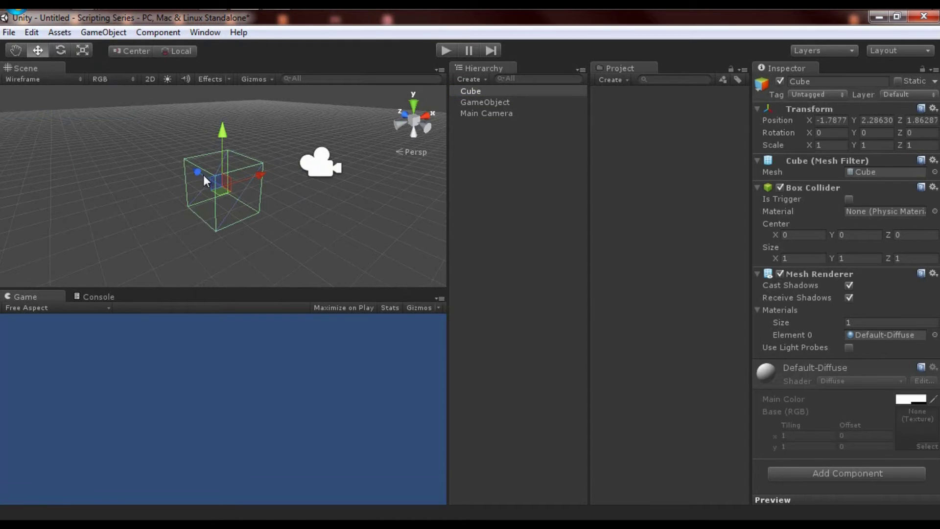
mouse_move(203, 175)
alt+mouse_down()
mouse_move(273, 126)
mouse_move(384, 99)
mouse_move(239, 228)
mouse_move(262, 202)
mouse_move(149, 119)
mouse_move(33, 124)
mouse_move(96, 88)
mouse_move(129, 16)
mouse_move(270, 502)
mouse_move(199, 391)
mouse_move(176, 57)
mouse_move(204, 171)
mouse_move(548, 223)
mouse_move(294, 105)
mouse_move(209, 158)
mouse_move(252, 196)
mouse_move(220, 157)
mouse_move(319, 172)
mouse_move(300, 30)
mouse_move(310, 487)
mouse_move(312, 34)
mouse_move(318, 101)
mouse_move(251, 159)
mouse_move(126, 160)
mouse_move(205, 174)
alt+mouse_up()
click(243, 198)
click(271, 237)
click(231, 162)
click(239, 183)
Duplicate the cube and move the copy behind the original.
key(ctrl+d)
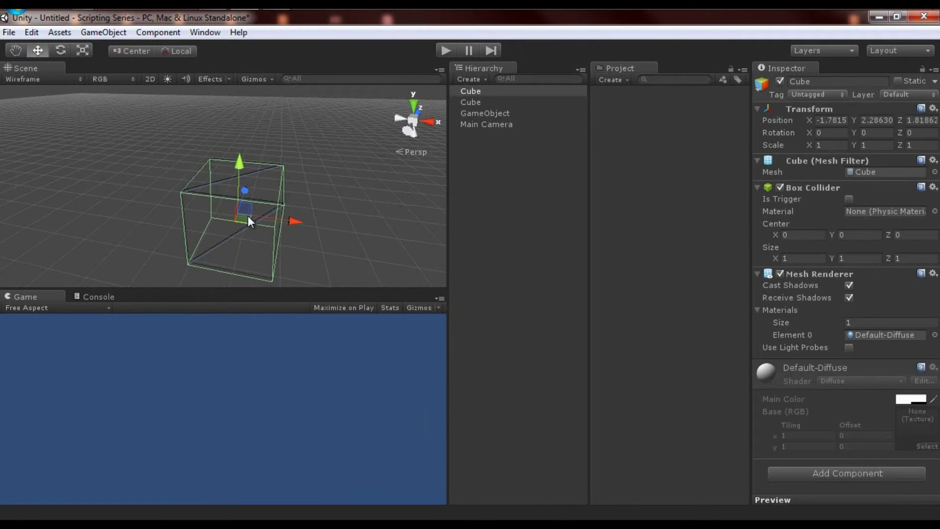
drag(247, 217, 240, 155)
alt+drag(248, 199, 262, 177)
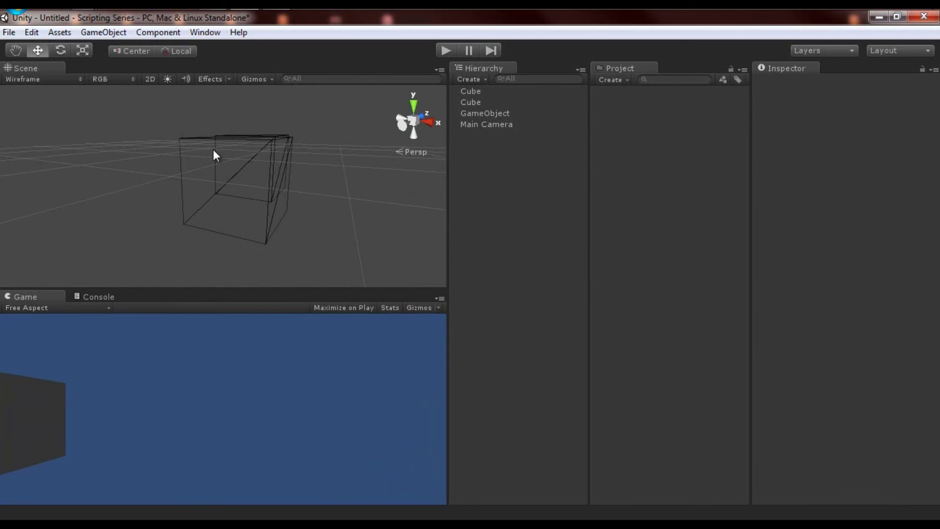
alt+drag(213, 150, 227, 185)
Select both cubes and move them together further into the camera's field of view.
click(239, 180)
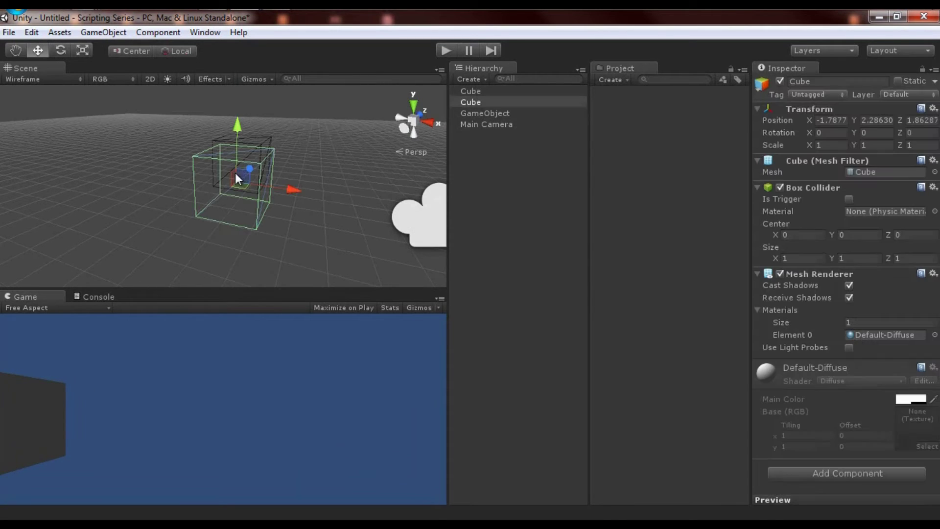
shift+click(252, 143)
drag(294, 185, 321, 186)
alt+drag(202, 210, 194, 245)
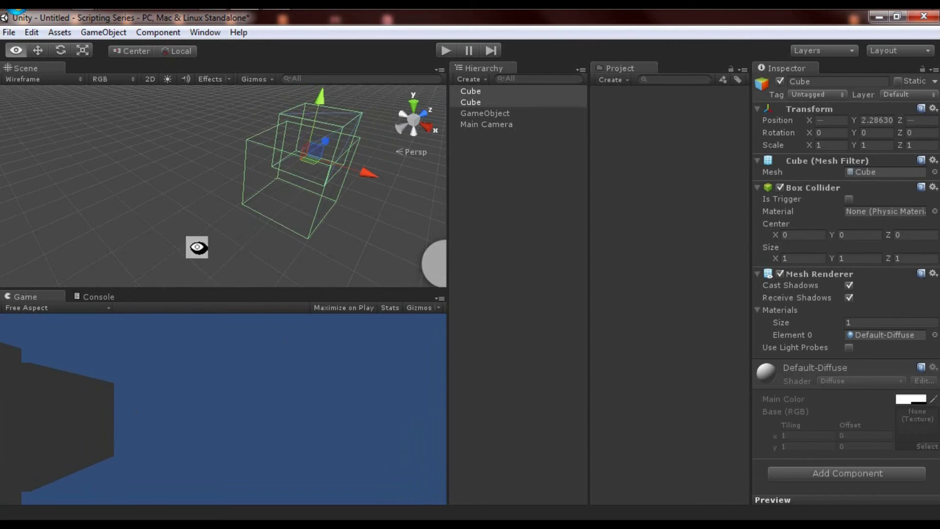
drag(313, 166, 370, 142)
Rotate both cubes together about 54° around the Y axis.
key(f)
key(e)
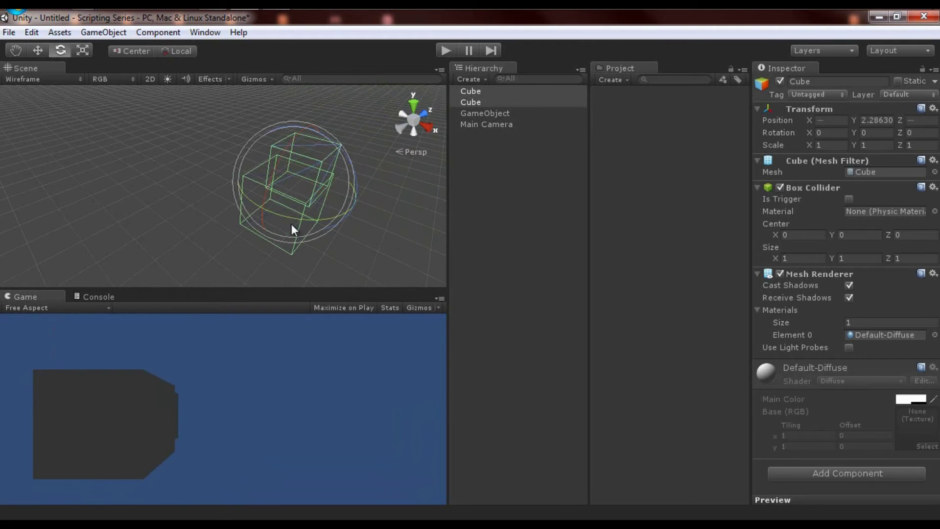
drag(301, 220, 355, 223)
click(178, 190)
click(297, 183)
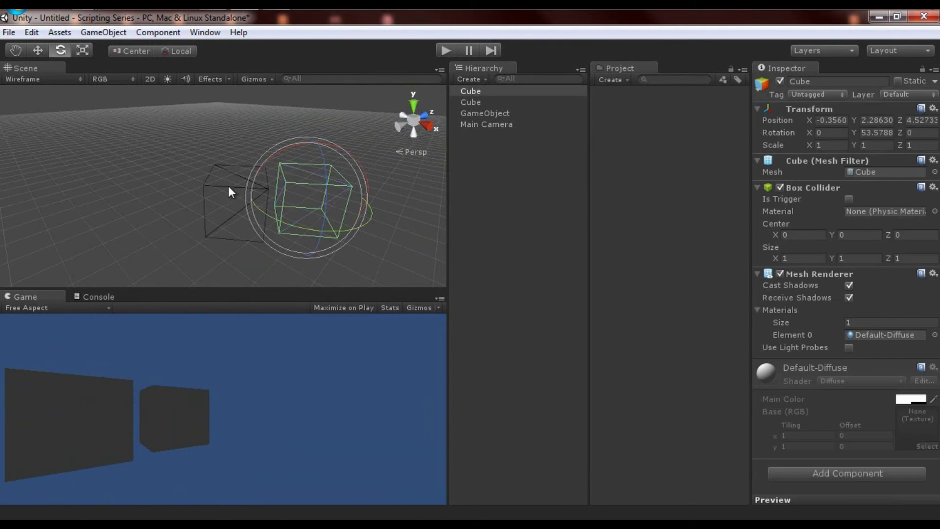
Examine the two wireframe cubes up close from a higher angle with the Move tool active.
shift+click(243, 180)
scroll(243, 179, up, 4)
alt+drag(245, 180, 274, 214)
key(w)
click(257, 157)
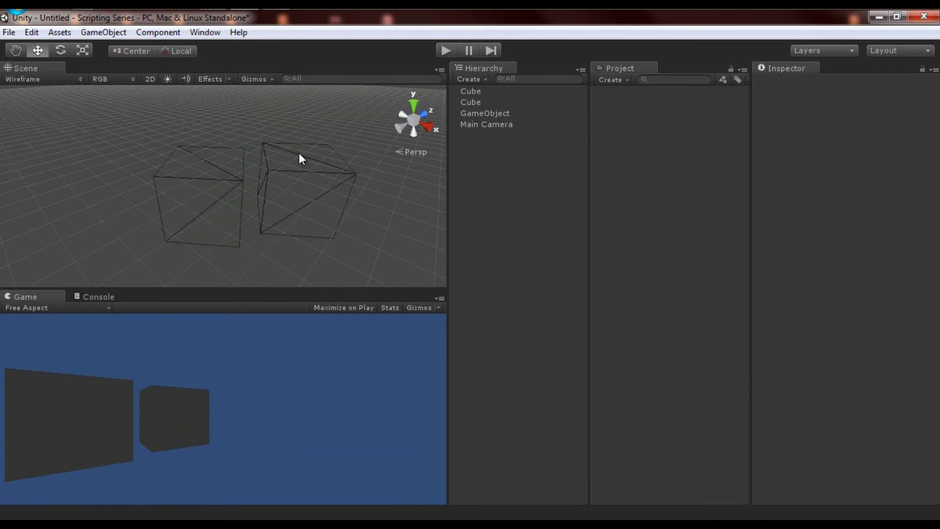
click(299, 154)
alt+drag(201, 155, 215, 184)
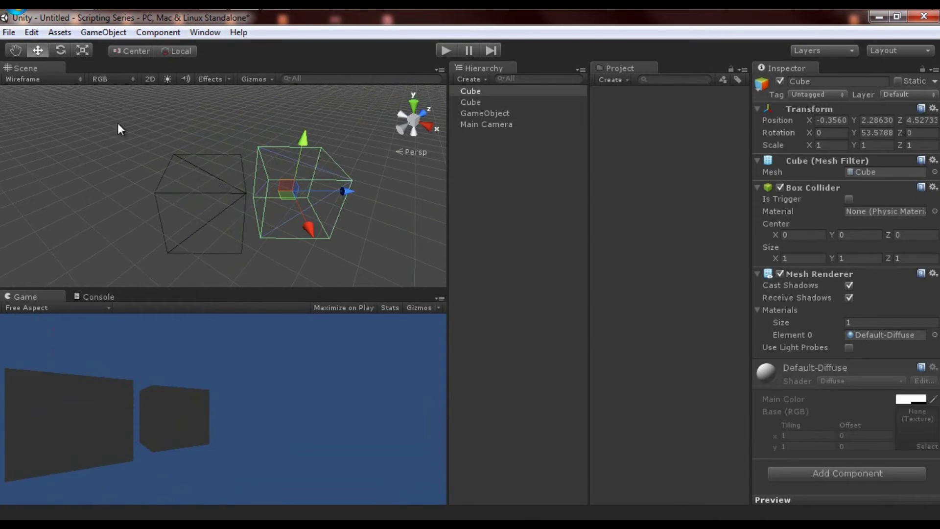
Show the Scene view in Textured Wire mode and select each cube in turn to examine its surfaces and edges.
click(56, 89)
click(65, 80)
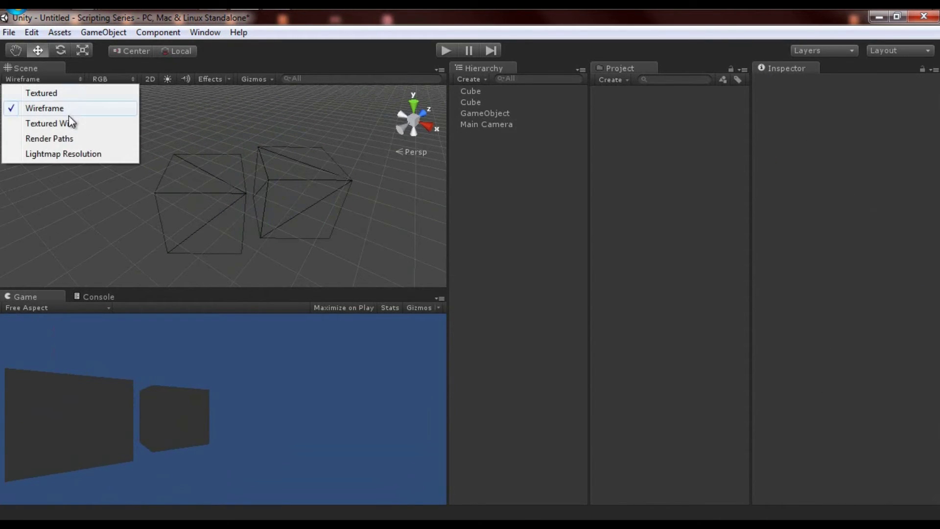
click(68, 115)
click(55, 78)
click(67, 123)
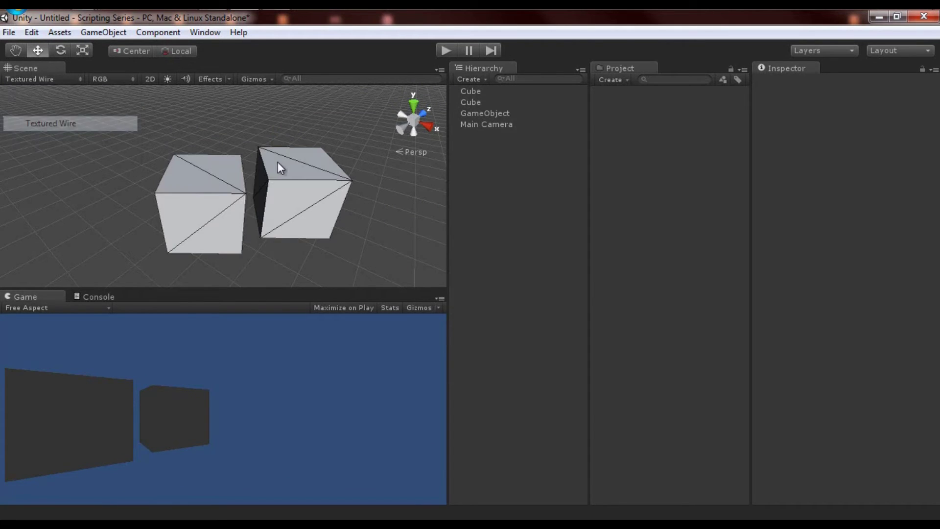
click(227, 170)
drag(159, 104, 313, 203)
click(338, 210)
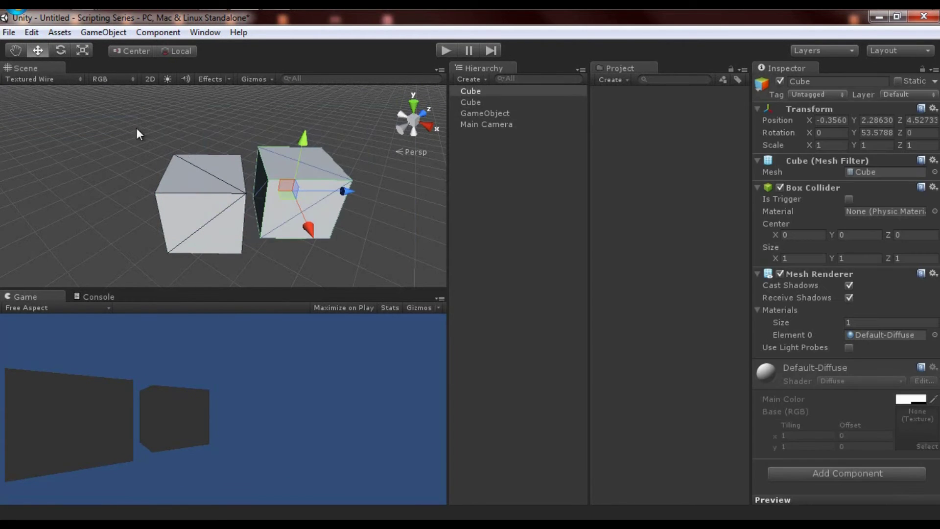
click(80, 154)
click(217, 216)
click(301, 188)
Preview the Scene view in Render Paths and Lightmap Resolution modes, with both cubes selected in the latter.
click(45, 81)
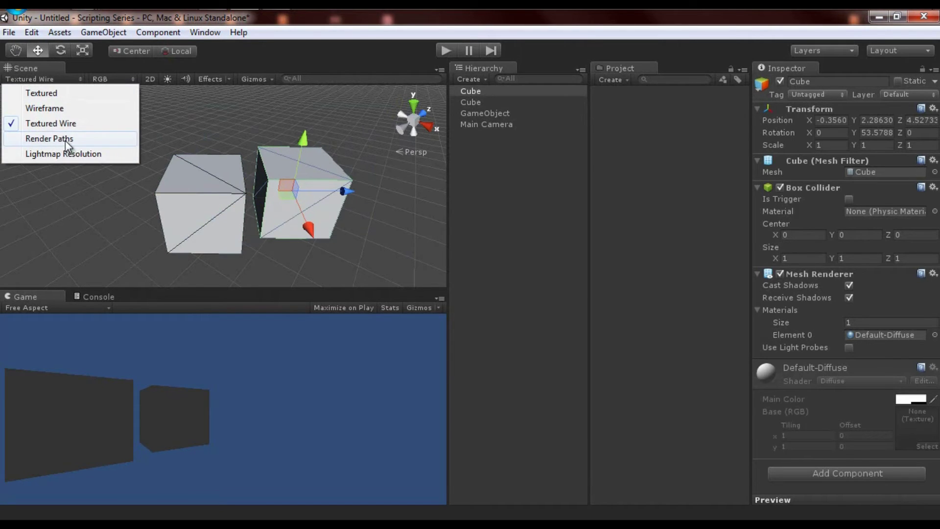
click(66, 140)
click(54, 79)
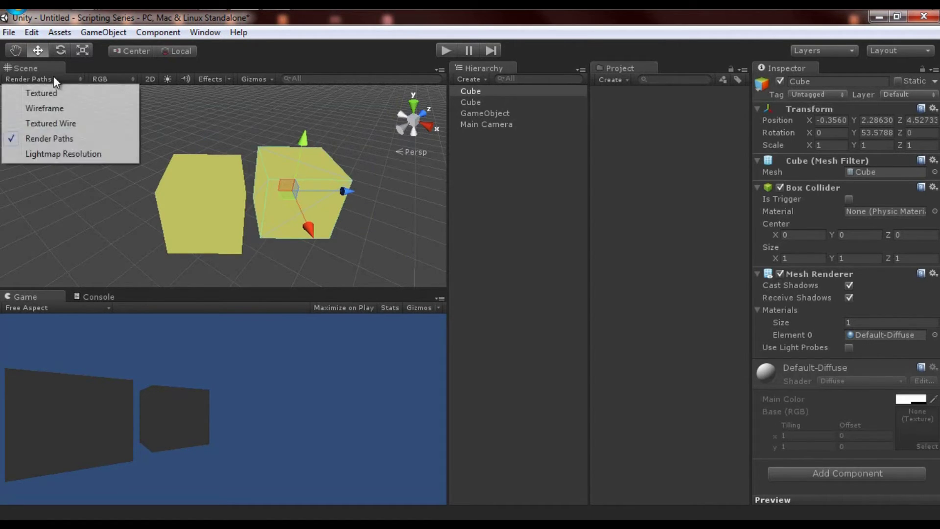
click(69, 153)
click(115, 128)
drag(116, 128, 379, 277)
Return the Scene view to Textured mode and select each cube in turn.
click(37, 79)
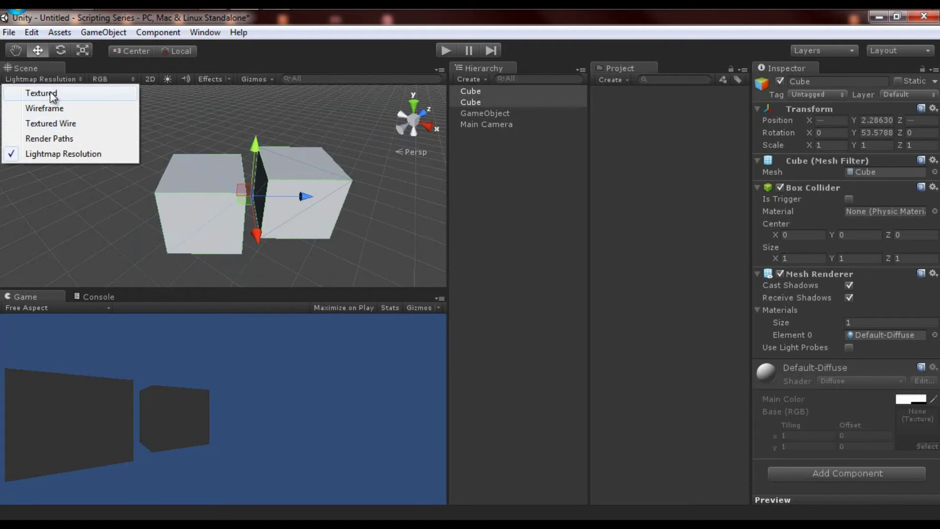
click(53, 96)
click(201, 210)
click(289, 220)
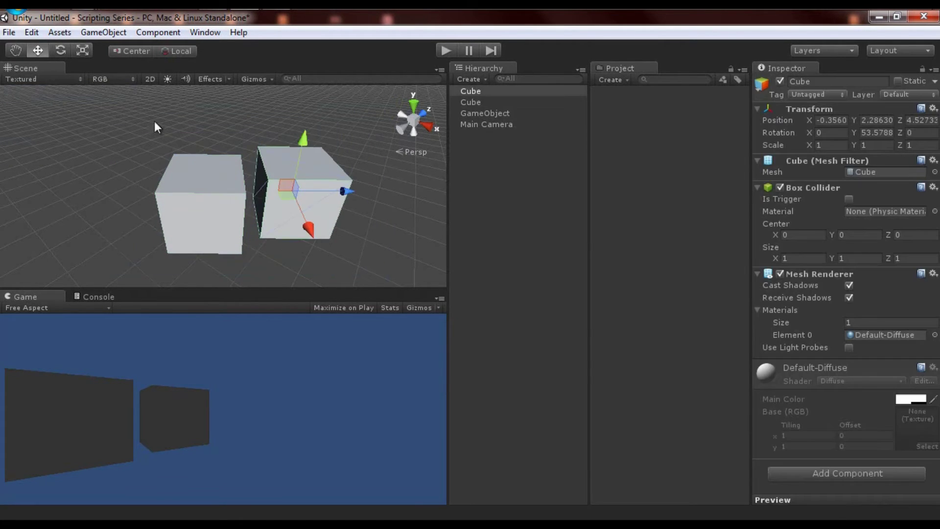
Examine the cubes once more in Render Paths mode and restore the Textured draw mode.
click(41, 78)
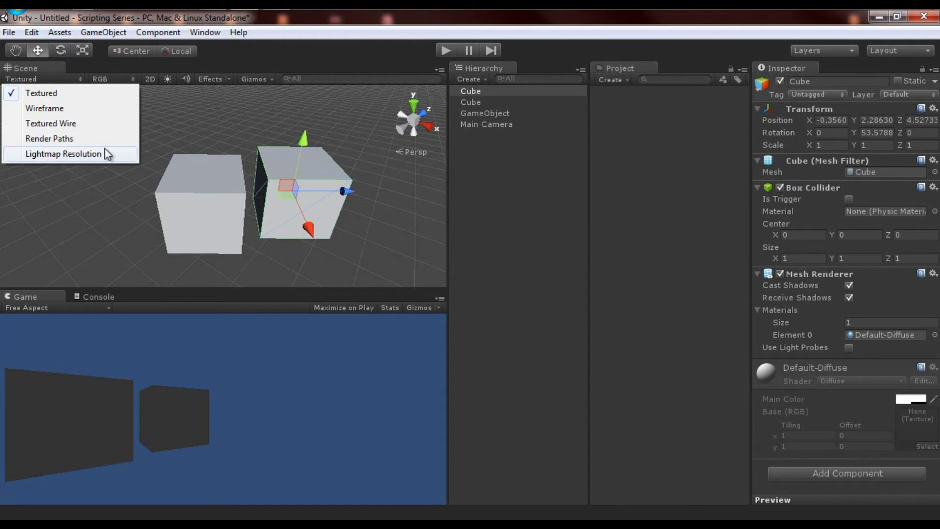
click(93, 141)
click(359, 235)
click(293, 202)
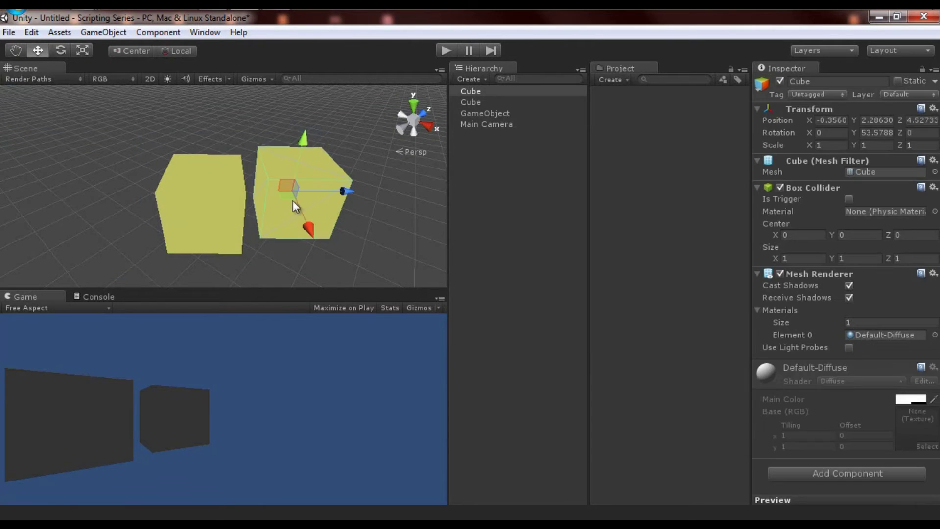
click(238, 200)
click(100, 133)
click(64, 80)
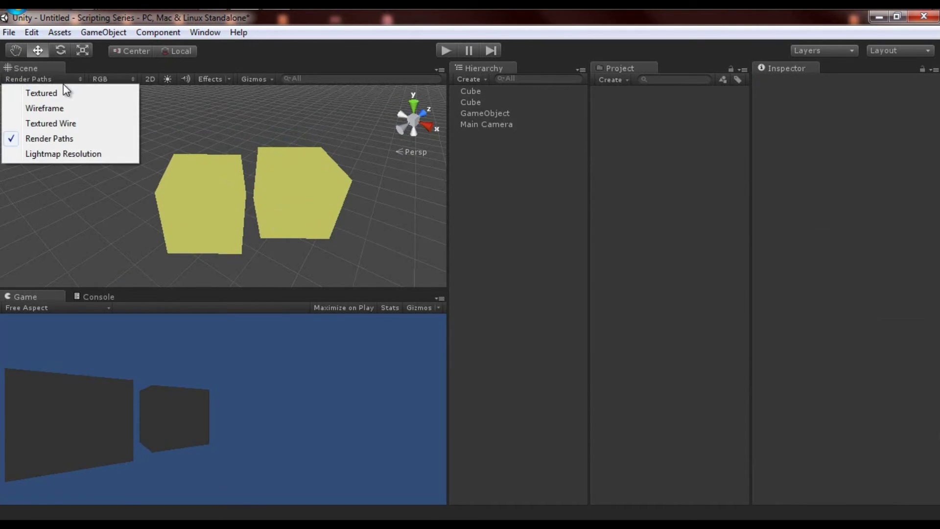
click(65, 92)
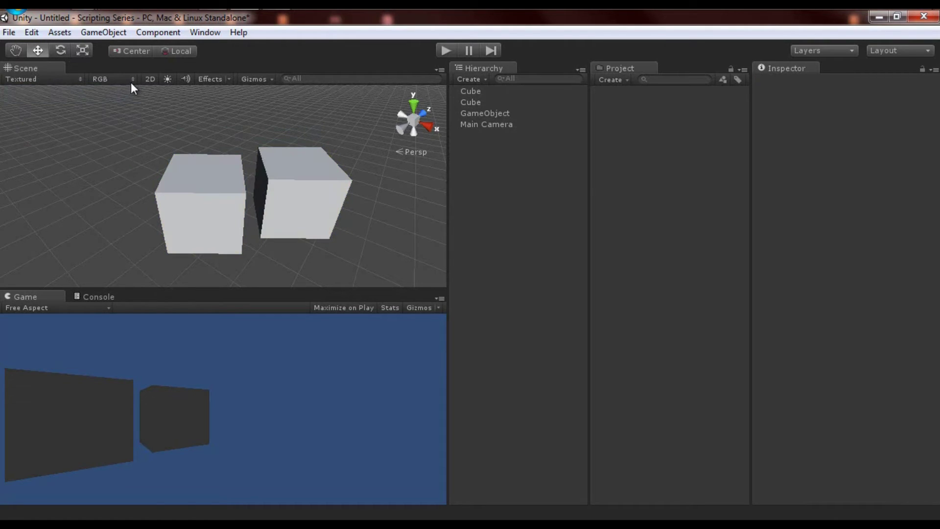
Preview the Scene view's Alpha, Overdraw and Mipmaps render modes and restore RGB.
click(129, 79)
click(123, 108)
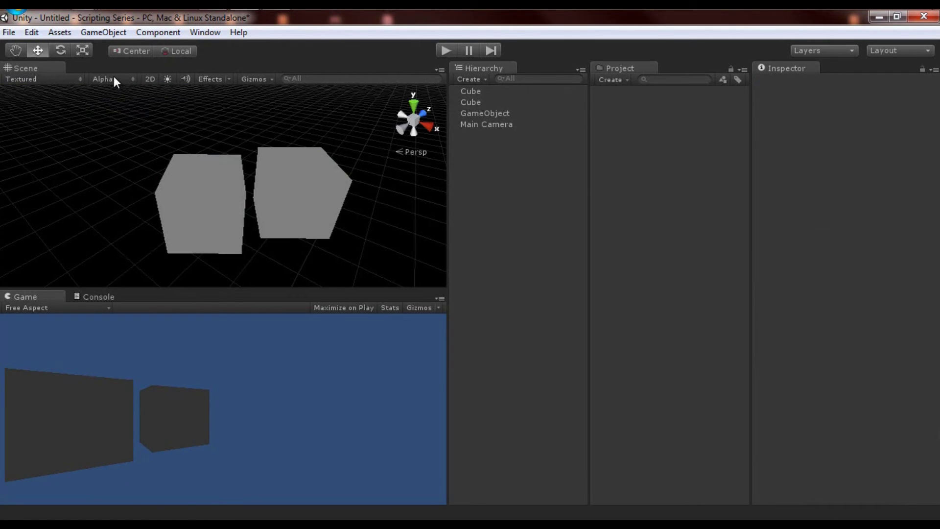
click(113, 79)
click(123, 123)
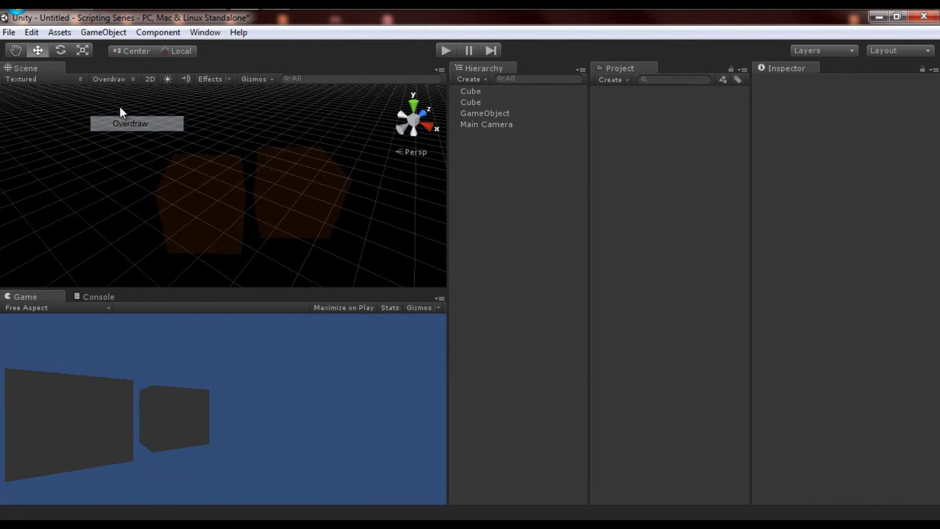
click(118, 78)
click(122, 139)
click(114, 79)
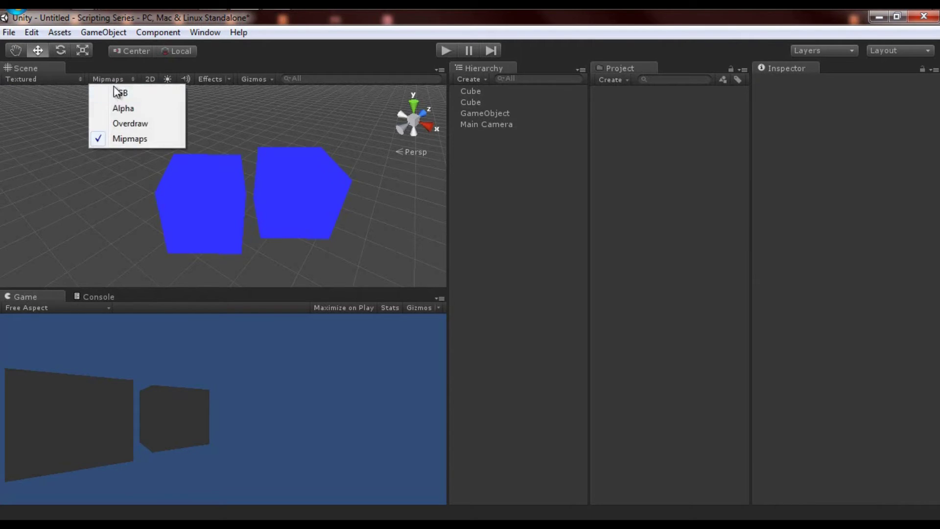
click(120, 93)
drag(92, 119, 374, 248)
click(374, 248)
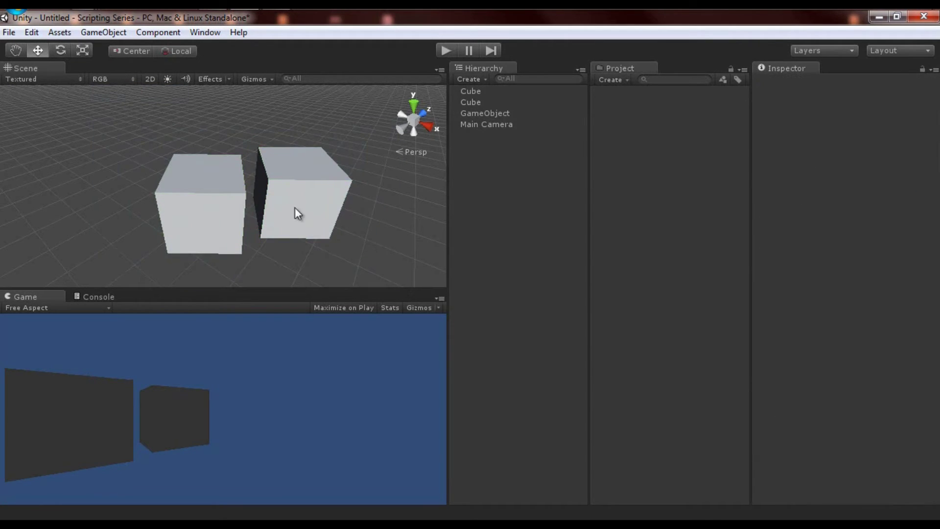
Toggle the Scene view between 3D and 2D, leaving it in 2D mode.
click(151, 83)
click(151, 81)
click(151, 80)
click(151, 79)
click(149, 79)
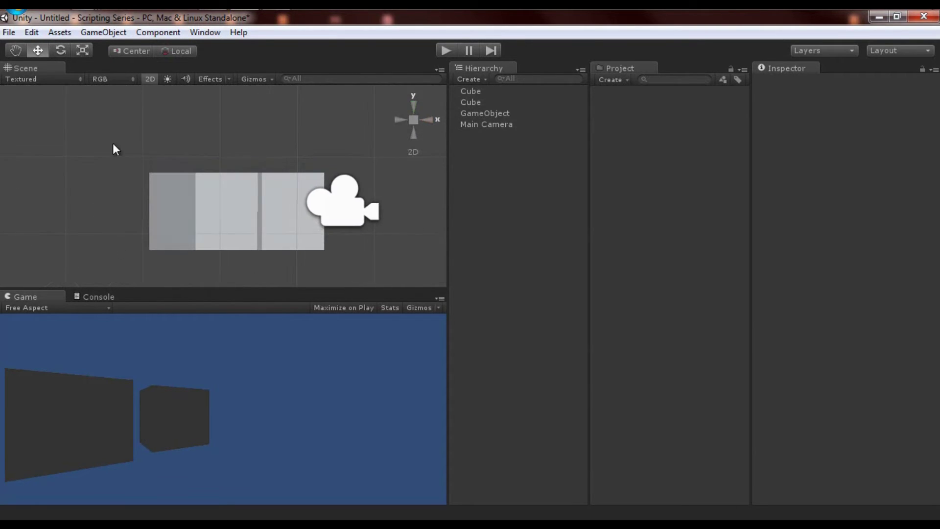
Toggle the Scene view between 2D and 3D, leave it in 3D, and select both cubes together.
click(151, 79)
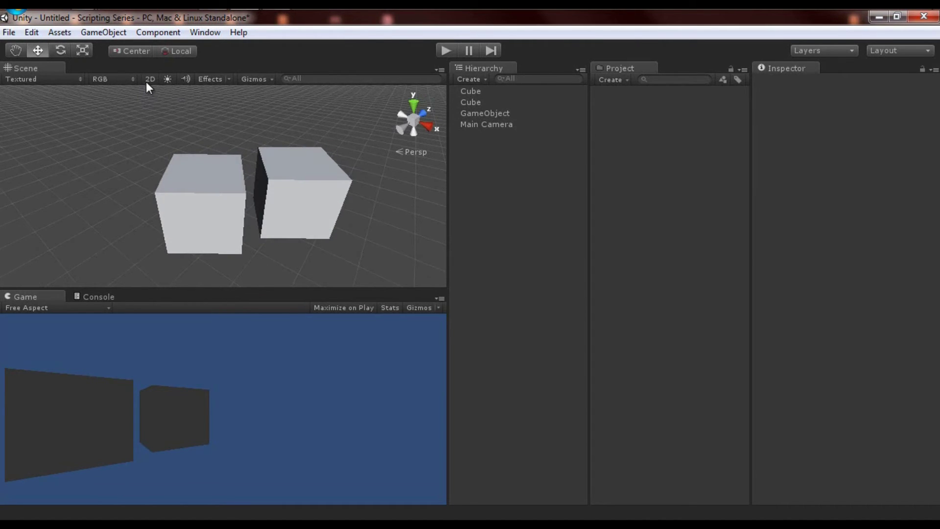
click(146, 81)
click(146, 81)
drag(132, 147, 411, 262)
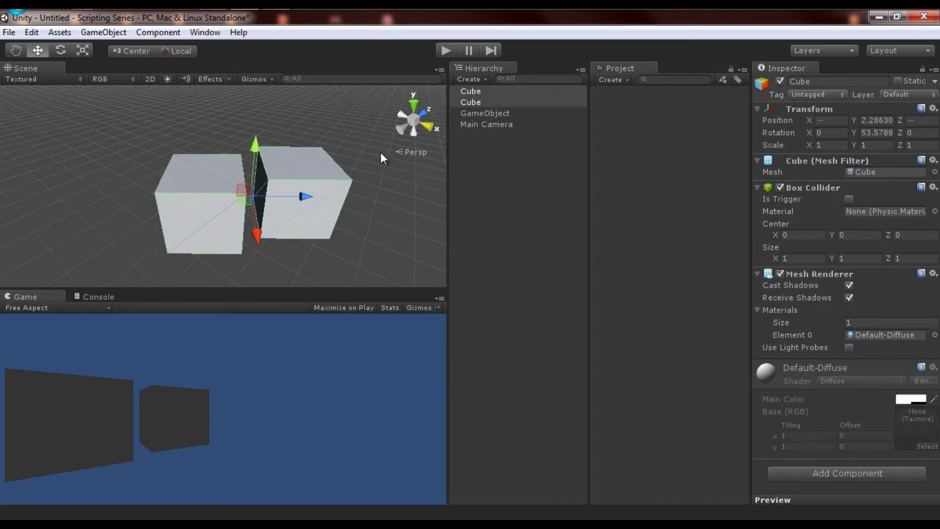
Align the Scene view to the orthographic Back view and compare it with 2D mode, ending in 3D.
click(423, 116)
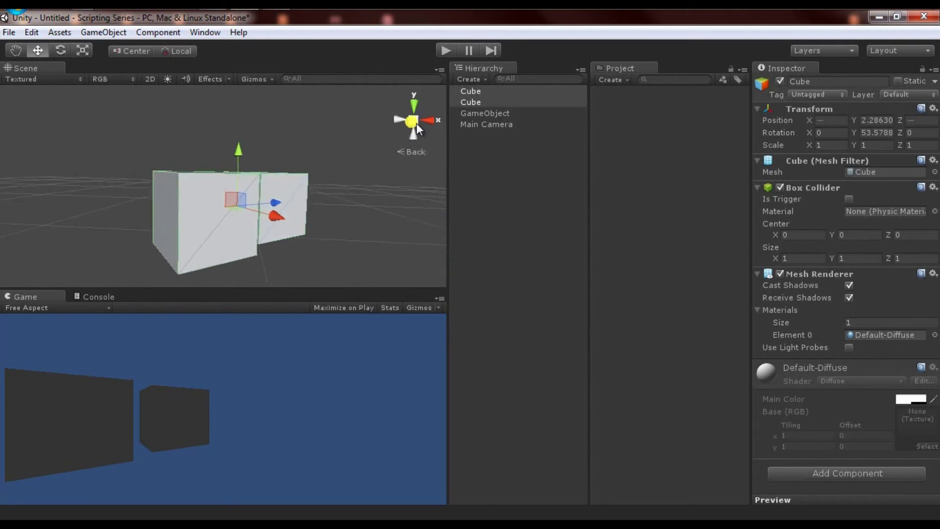
click(414, 120)
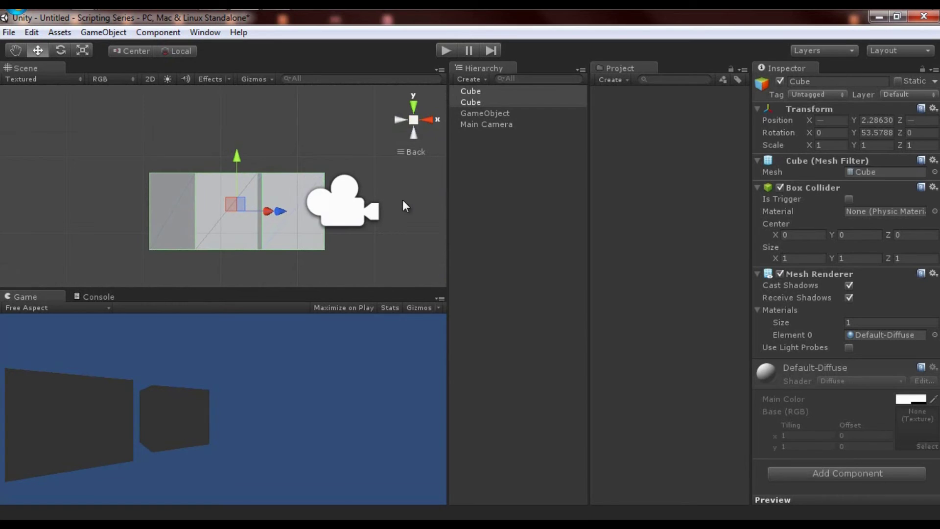
click(149, 81)
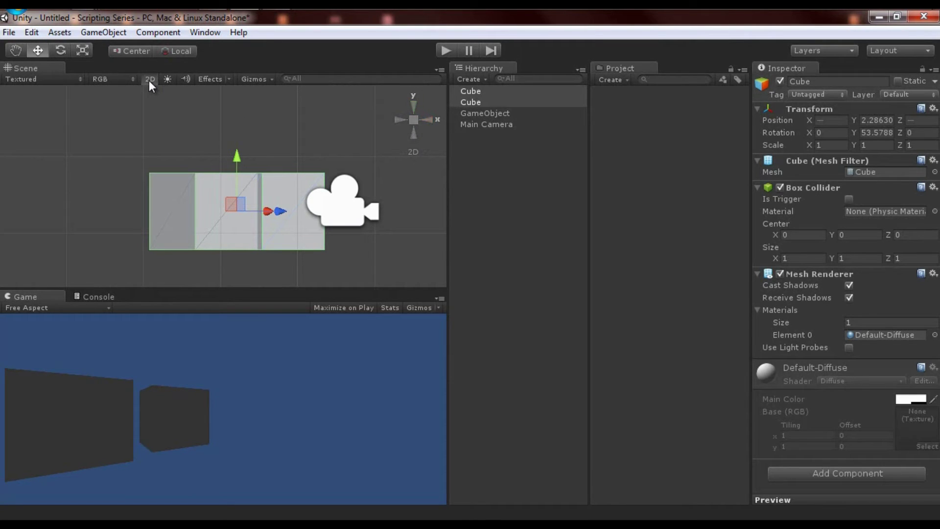
click(149, 80)
click(149, 80)
click(149, 80)
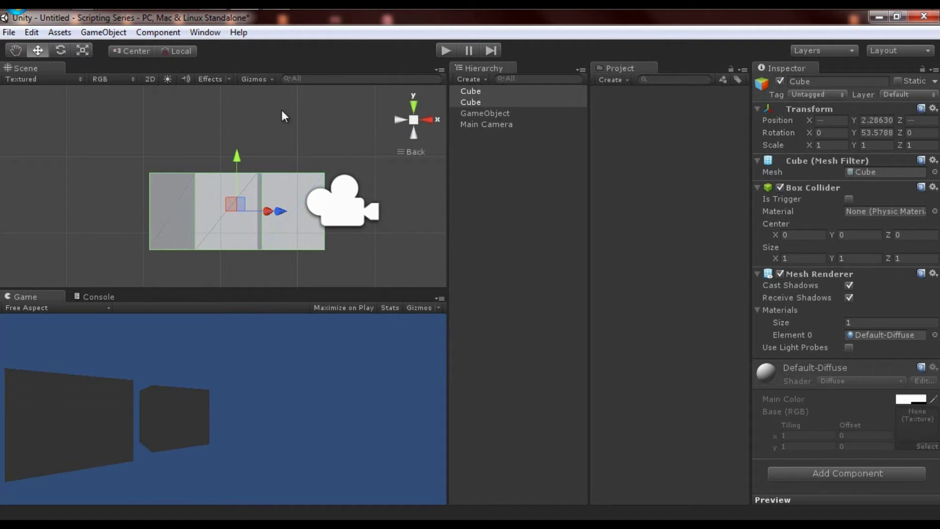
Restore the Scene view's perspective projection and toggle its scene lighting on and off.
click(413, 119)
alt+drag(312, 173, 325, 240)
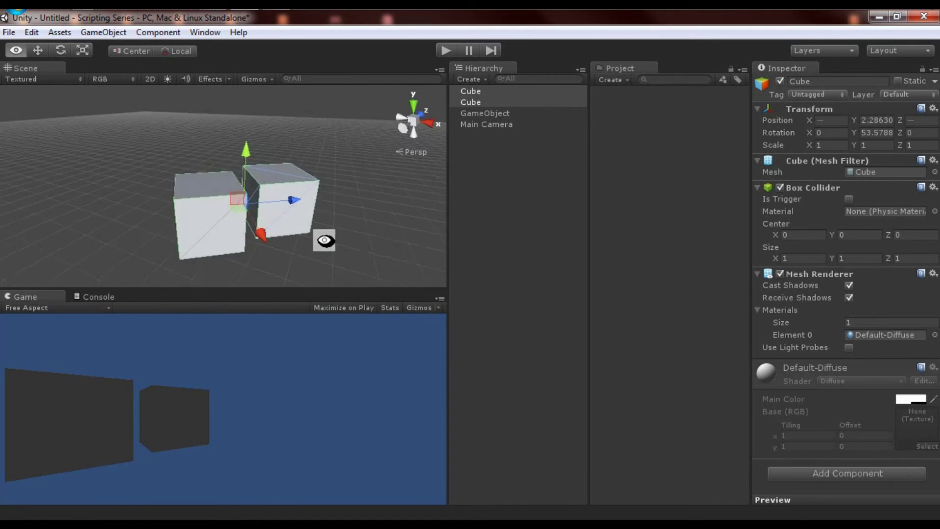
click(166, 82)
click(166, 82)
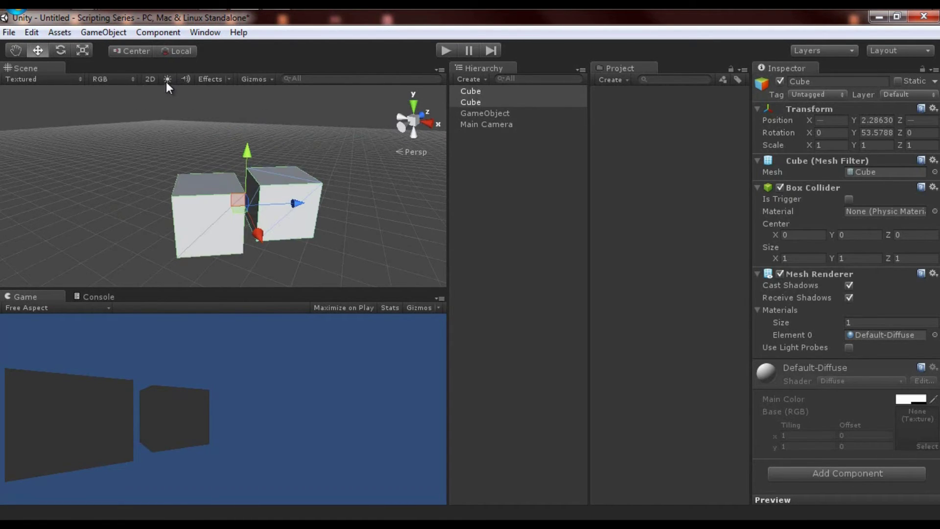
Add a point light to try its effect on the cubes, delete it, and switch the Scene view's scene lighting off.
click(515, 169)
click(470, 79)
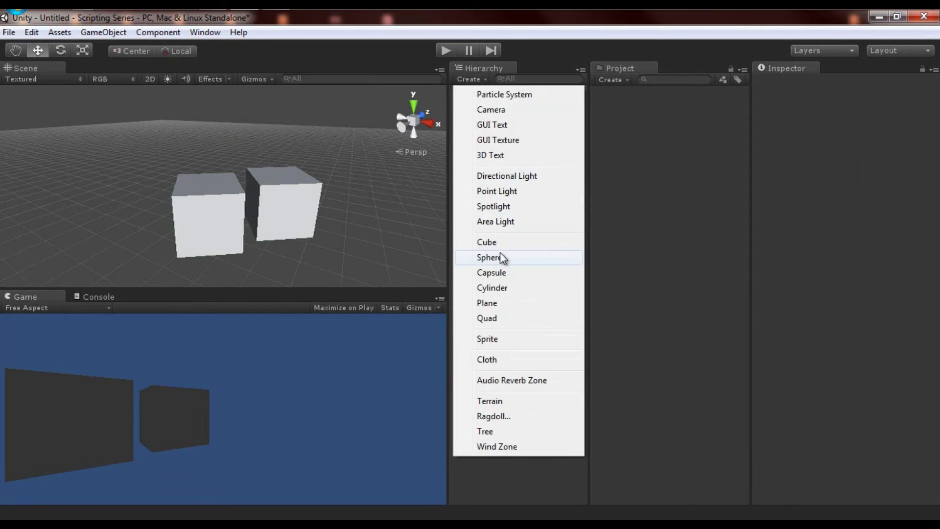
click(497, 191)
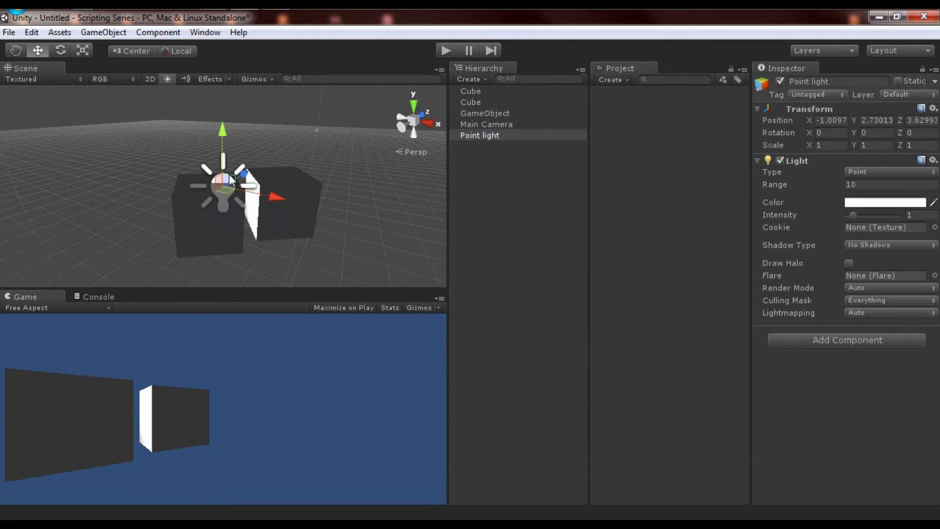
drag(263, 125, 271, 139)
key(Delete)
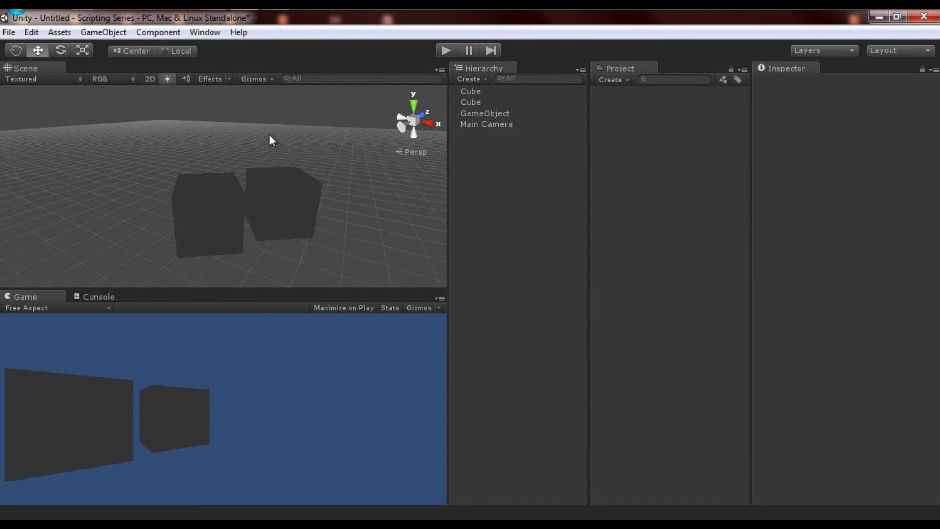
click(170, 81)
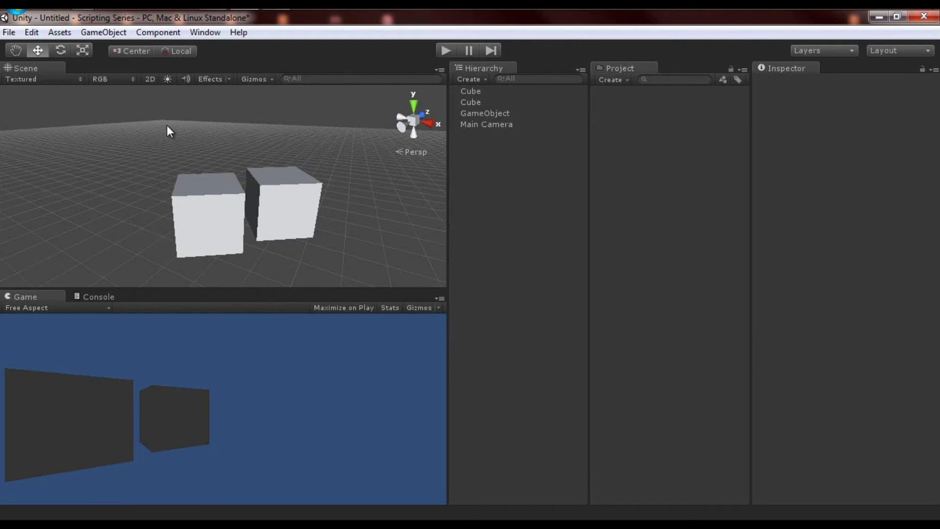
Toggle the Scene view lighting on and back off to compare how the two cubes are lit.
alt+drag(251, 126, 247, 169)
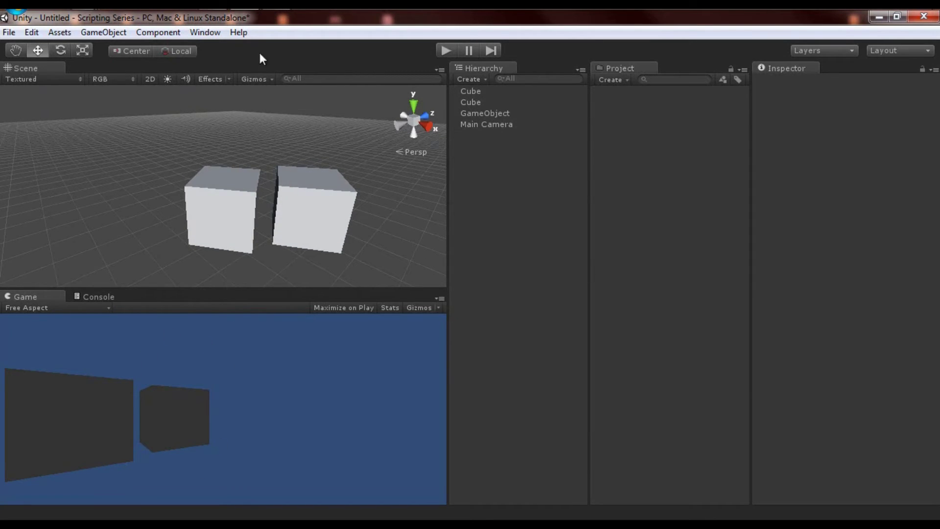
click(169, 80)
alt+drag(329, 190, 170, 91)
click(168, 79)
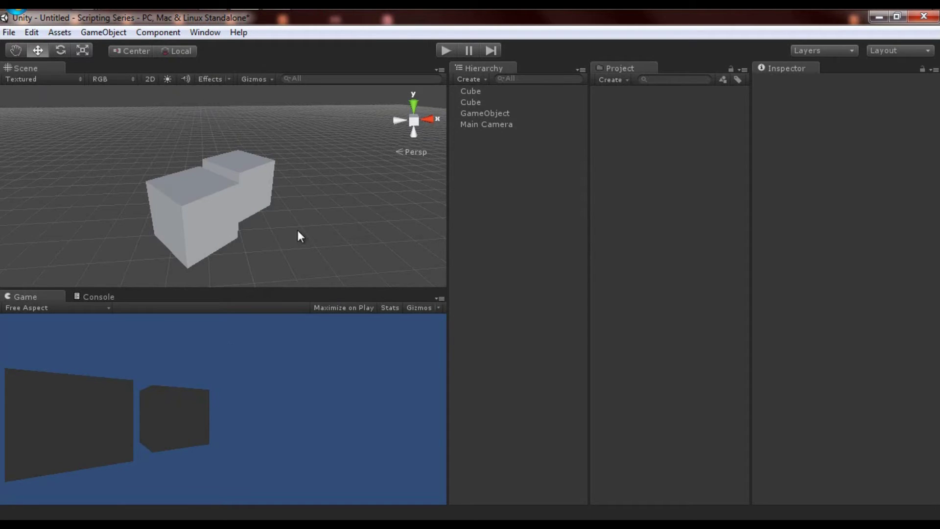
middle_drag(298, 233, 304, 203)
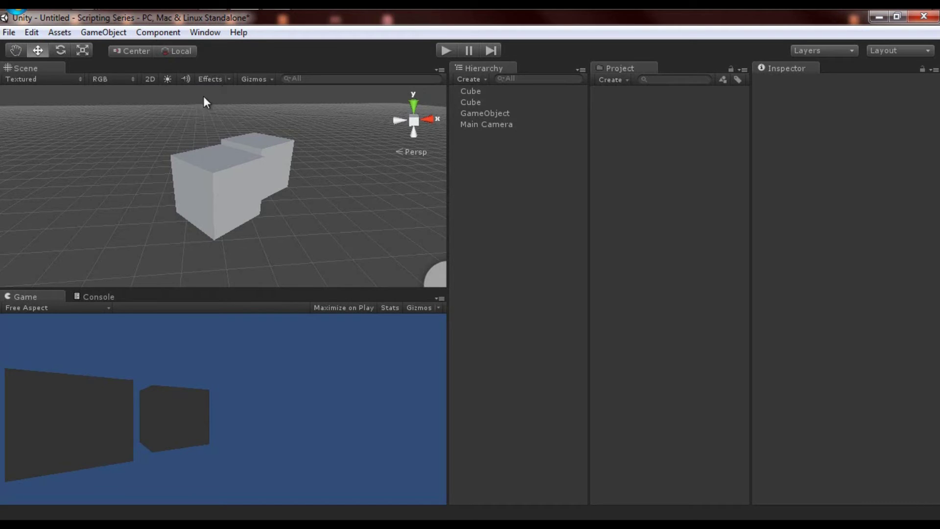
Toggle the Scene view effects and examine the Skybox, Fog, Flares and Animated Material options.
click(229, 79)
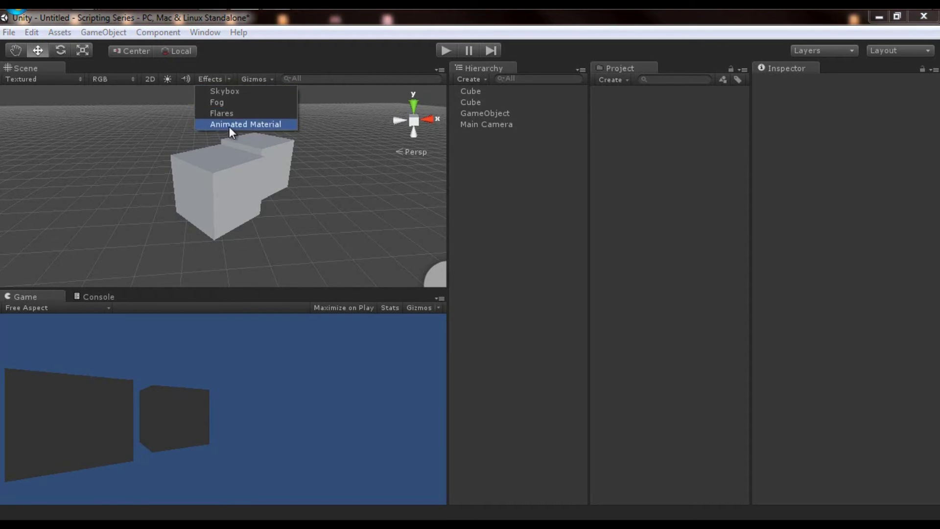
click(227, 76)
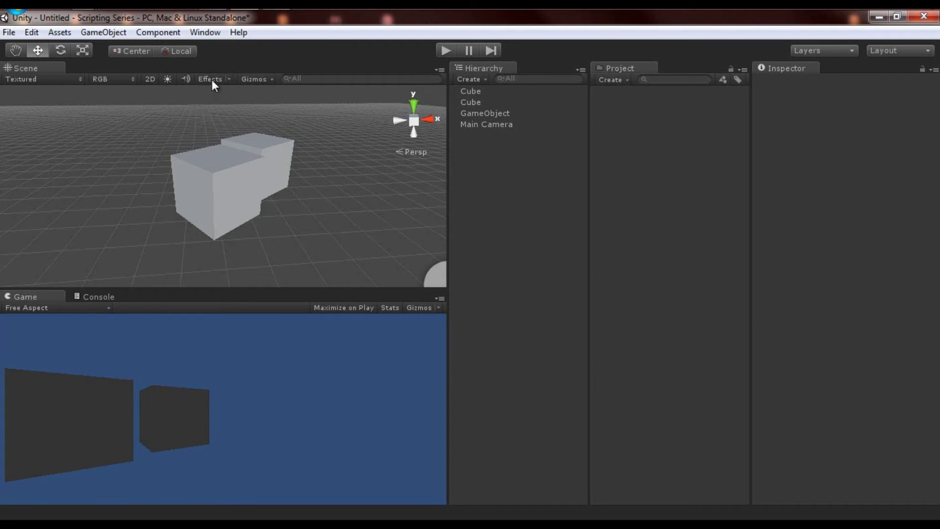
click(228, 79)
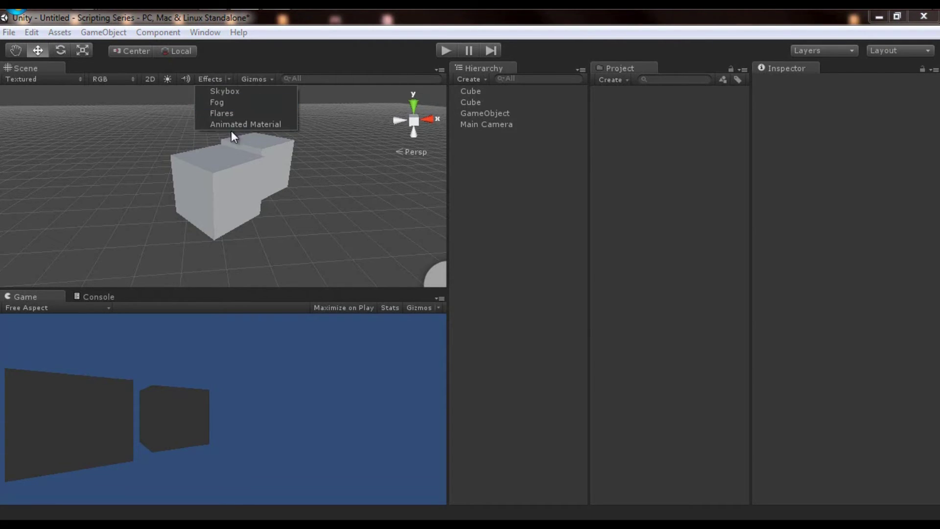
click(212, 78)
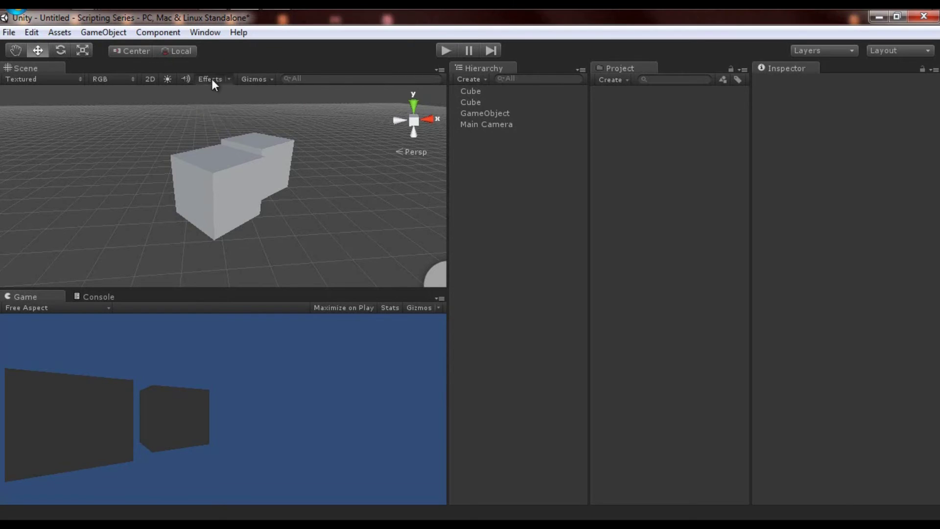
click(226, 77)
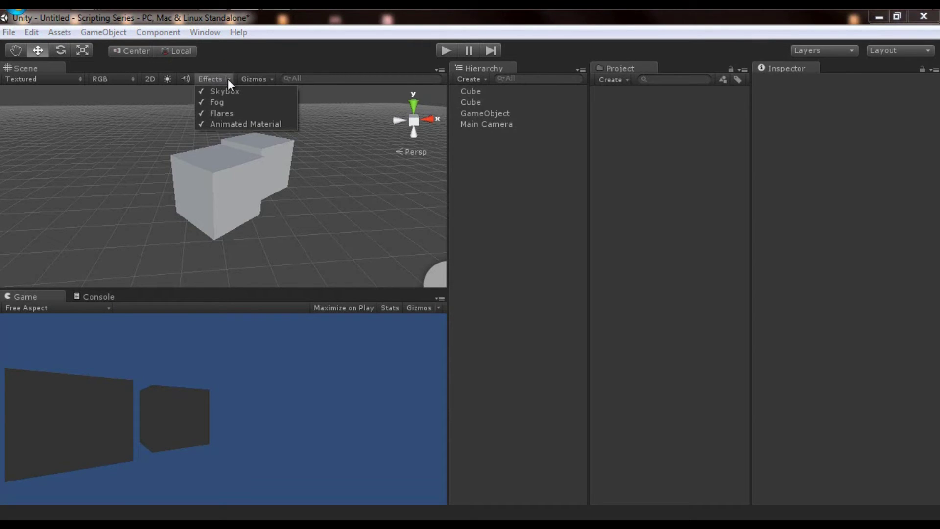
click(227, 79)
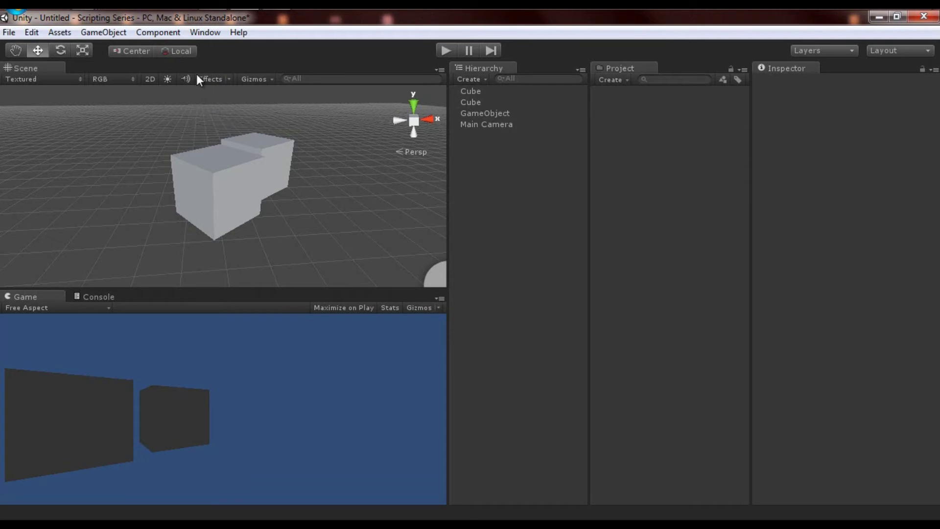
click(225, 79)
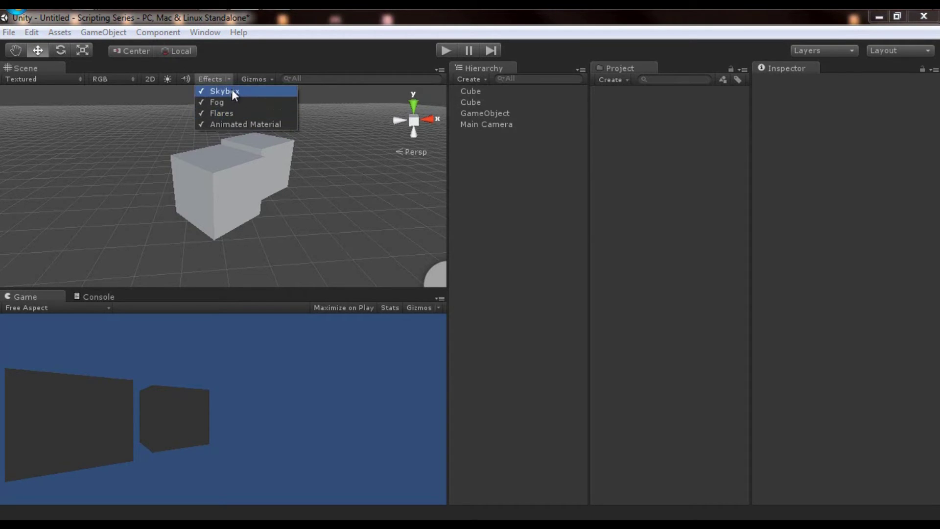
click(210, 79)
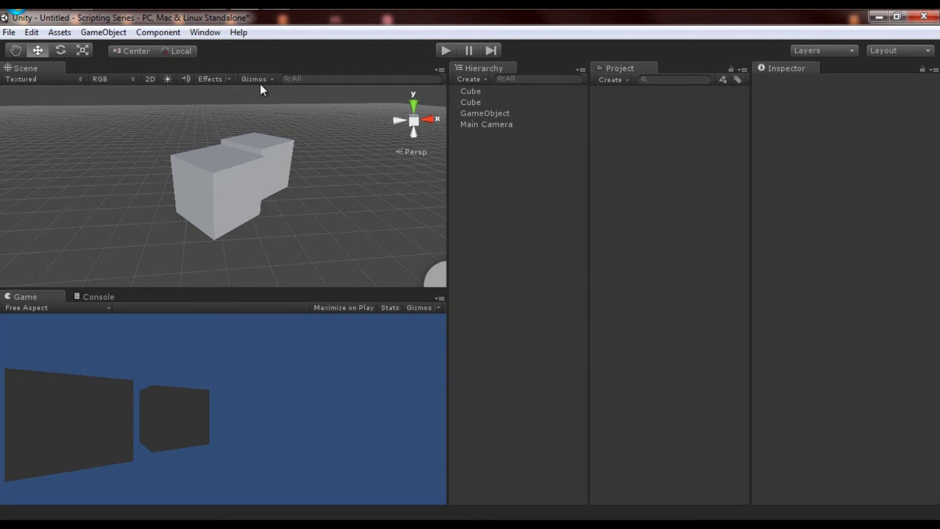
Delete both cubes from the scene.
click(272, 79)
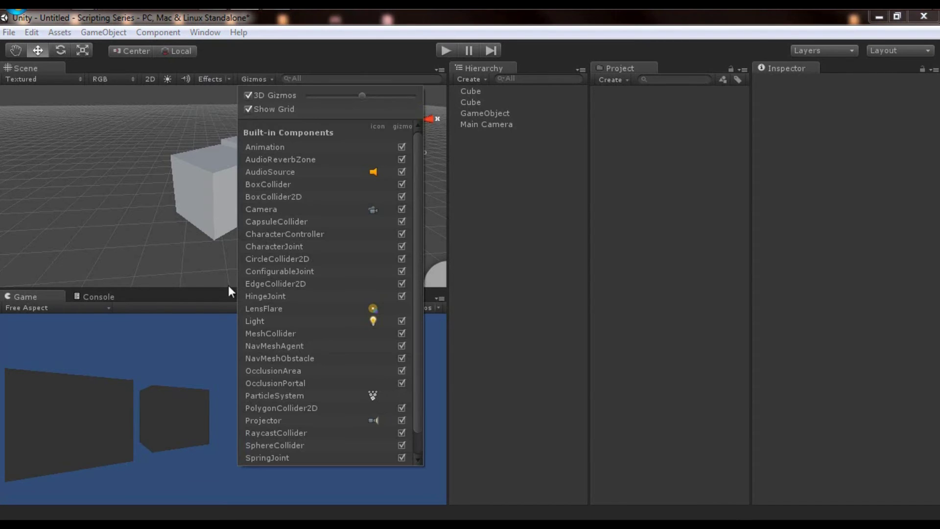
click(185, 163)
middle_drag(185, 164, 151, 126)
click(223, 176)
key(Delete)
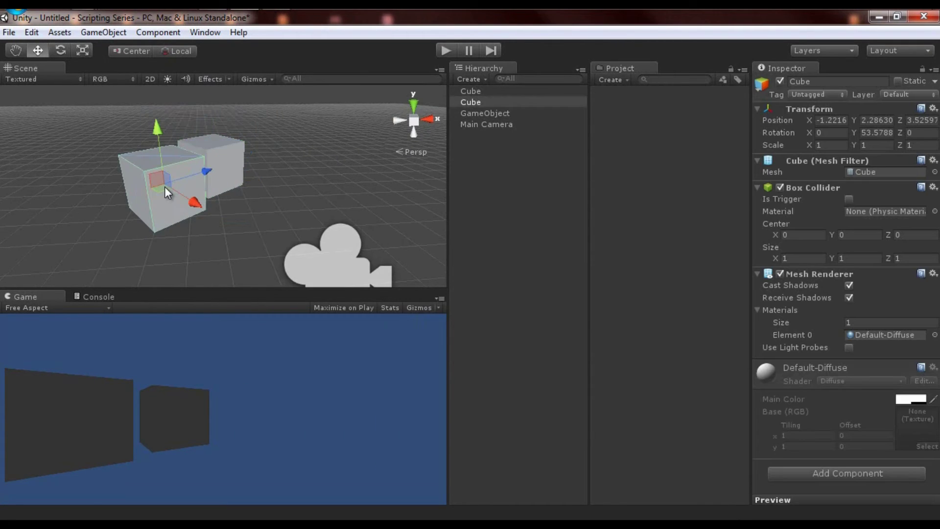
click(185, 176)
key(Delete)
Examine how the Main Camera icon scales in the Scene view at different viewing distances.
middle_drag(234, 189, 243, 188)
click(243, 188)
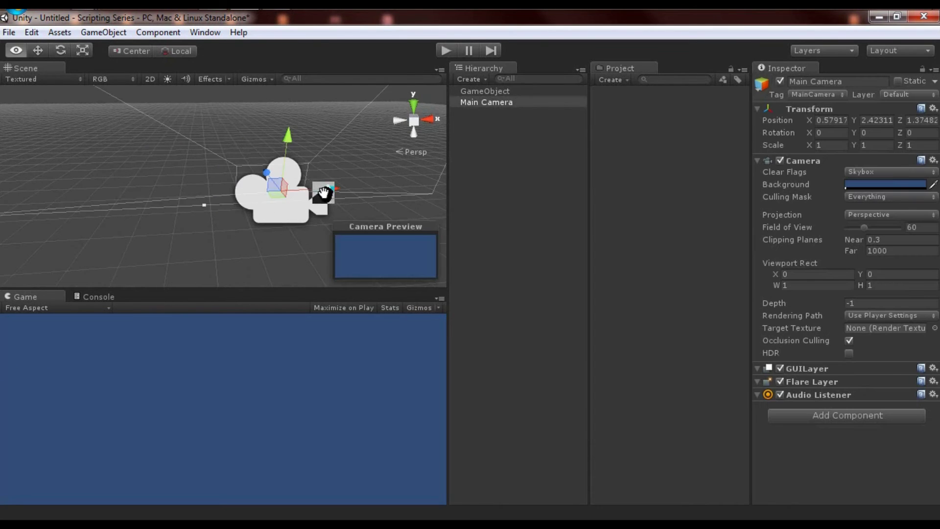
alt+drag(243, 188, 335, 225)
click(296, 216)
scroll(306, 204, down, 3)
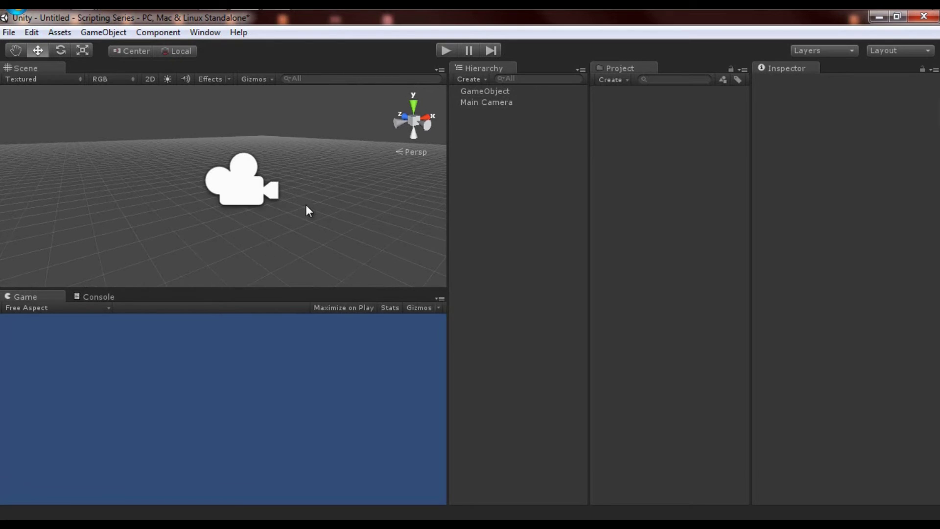
scroll(275, 190, down, 3)
scroll(277, 203, down, 2)
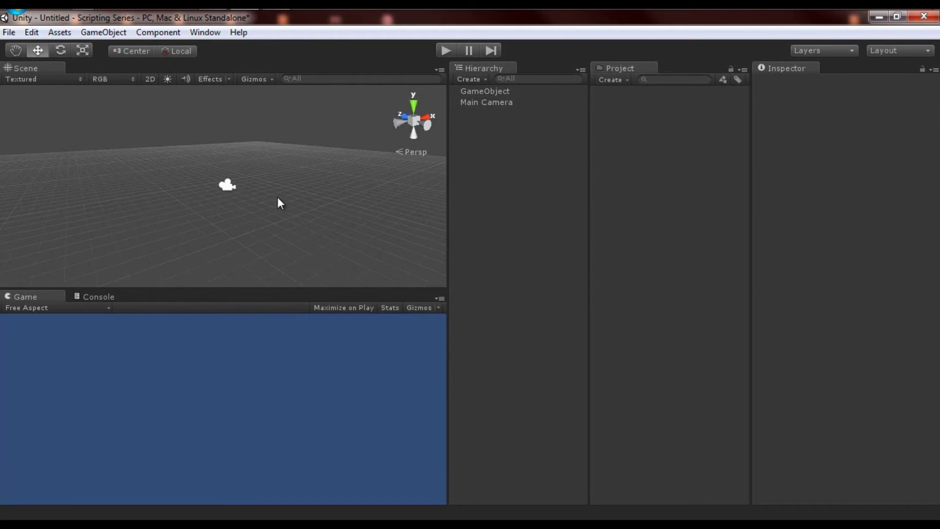
scroll(290, 204, up, 2)
scroll(291, 205, down, 1)
scroll(292, 205, down, 2)
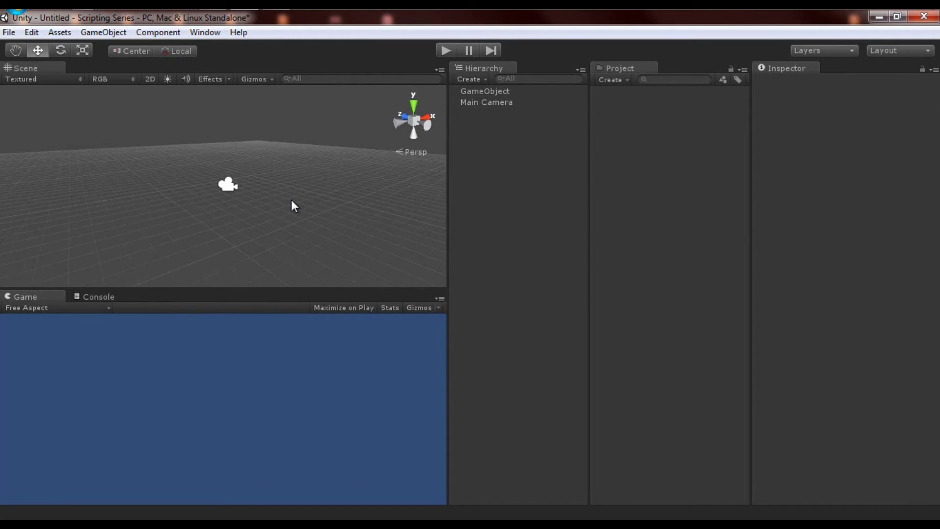
scroll(291, 205, up, 3)
scroll(289, 171, up, 2)
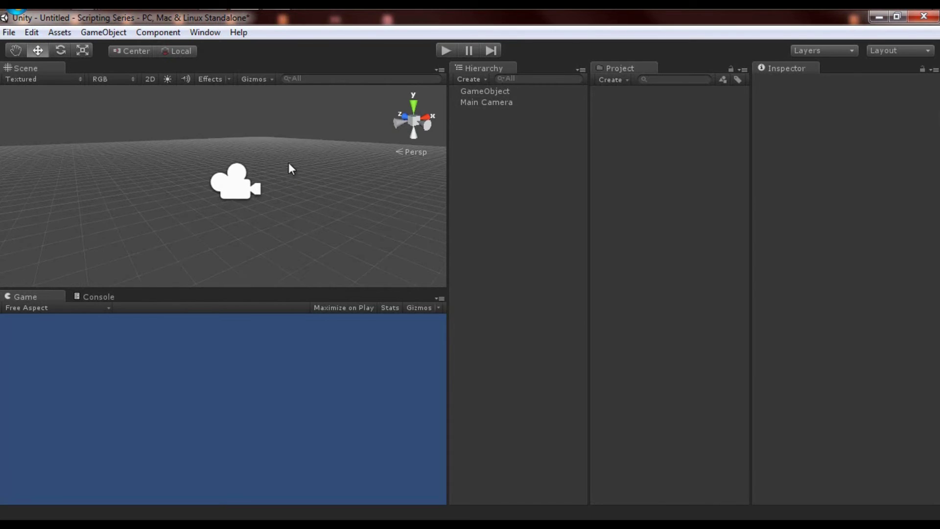
Turn off 3D Gizmos for the Scene view and check the camera icon's size at different distances.
click(267, 84)
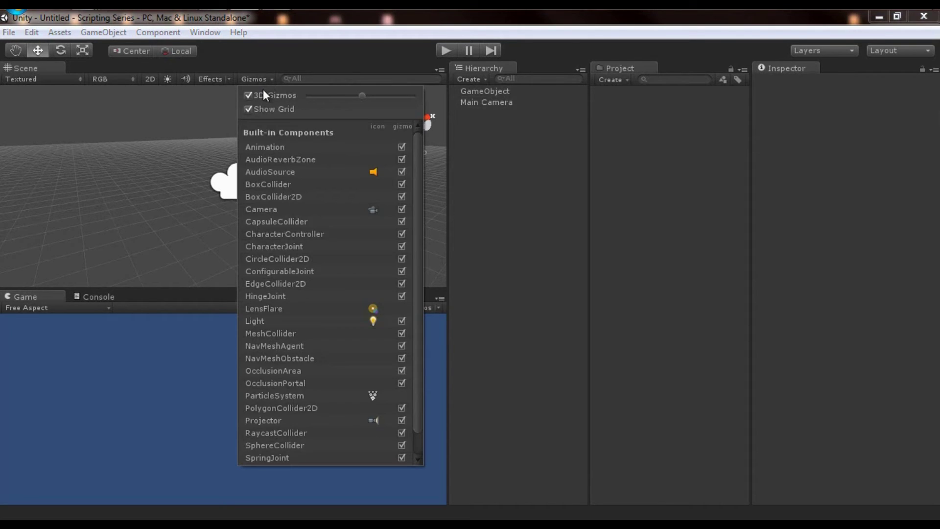
click(248, 96)
click(183, 133)
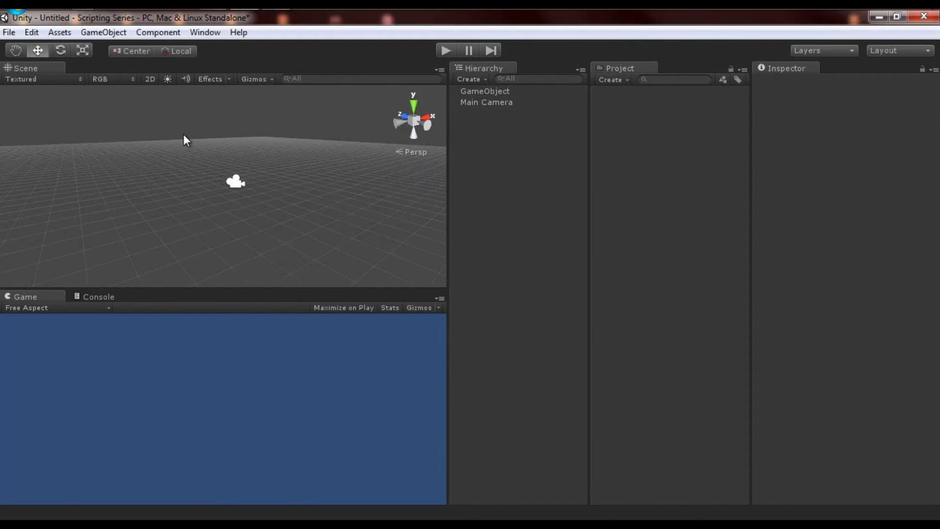
scroll(264, 186, up, 8)
scroll(262, 180, down, 4)
scroll(262, 181, down, 1)
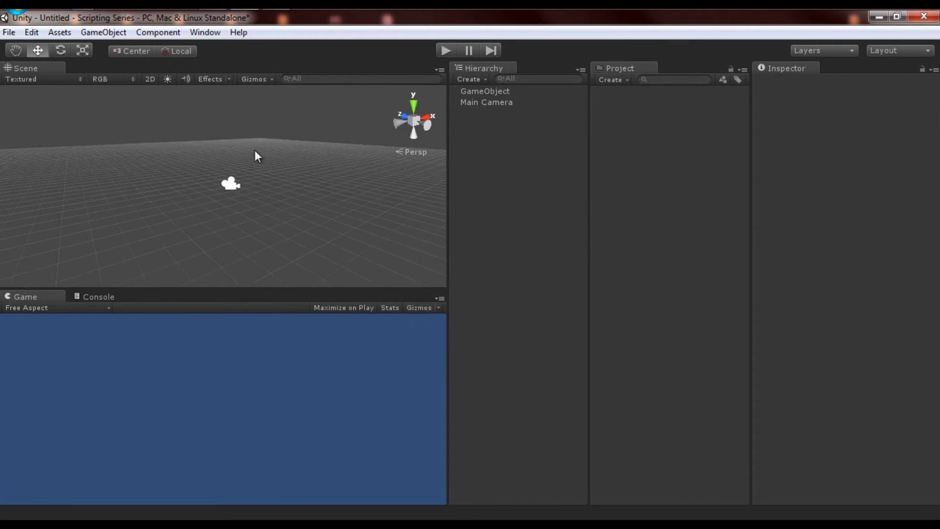
Toggle 3D Gizmos and look through the list of built-in component gizmos.
click(255, 79)
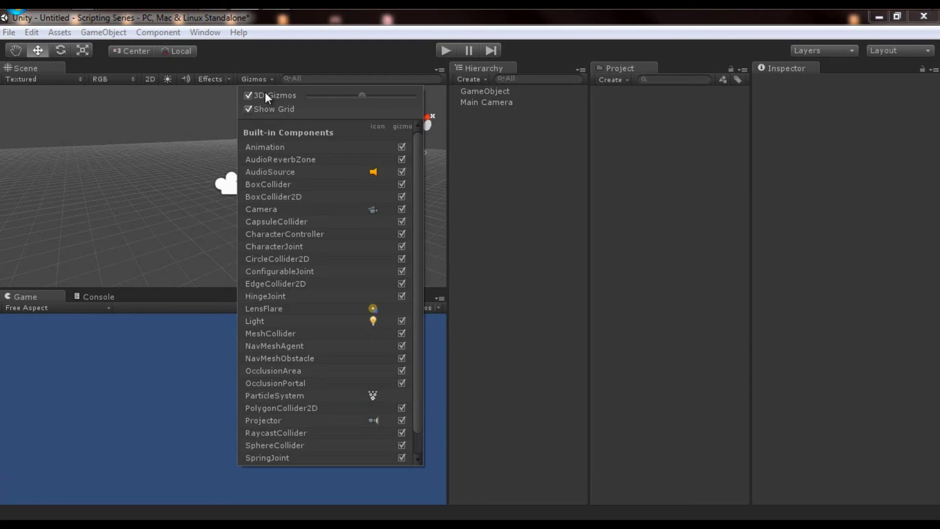
scroll(414, 210, down, 2)
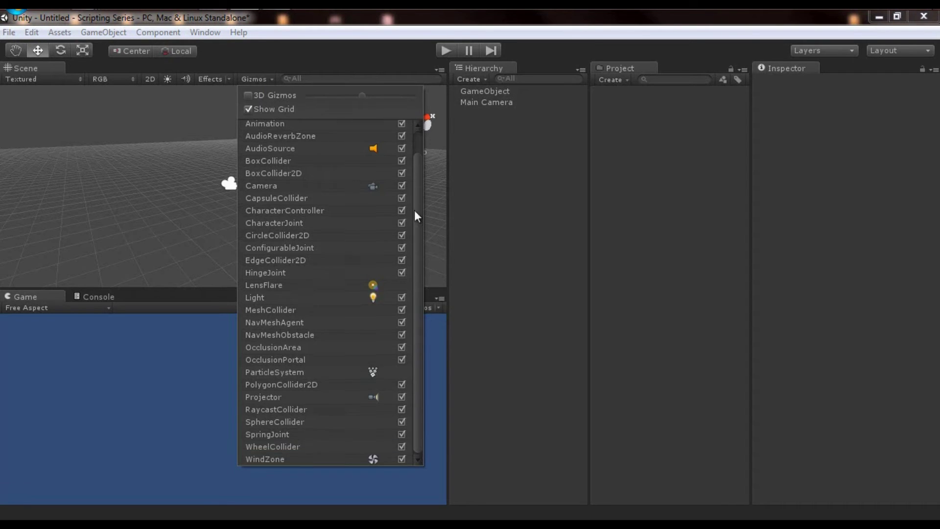
scroll(411, 240, up, 2)
click(119, 171)
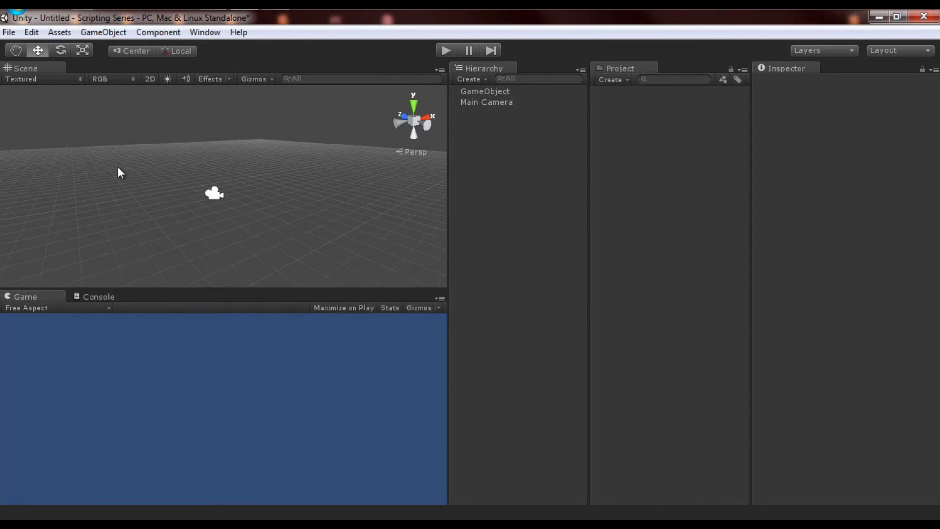
Turn on 3D Gizmos and slightly reduce the gizmo icon size in the Scene view.
click(255, 79)
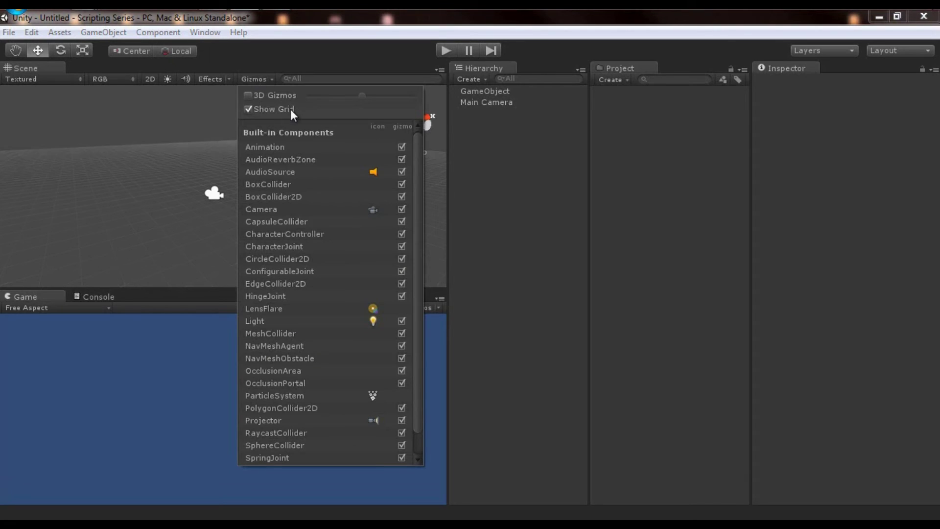
click(282, 96)
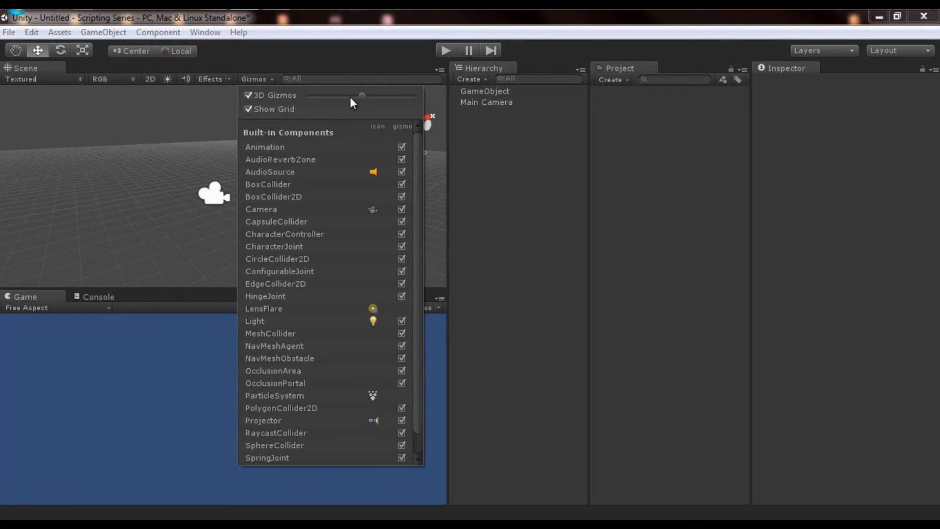
drag(351, 97, 360, 96)
click(83, 172)
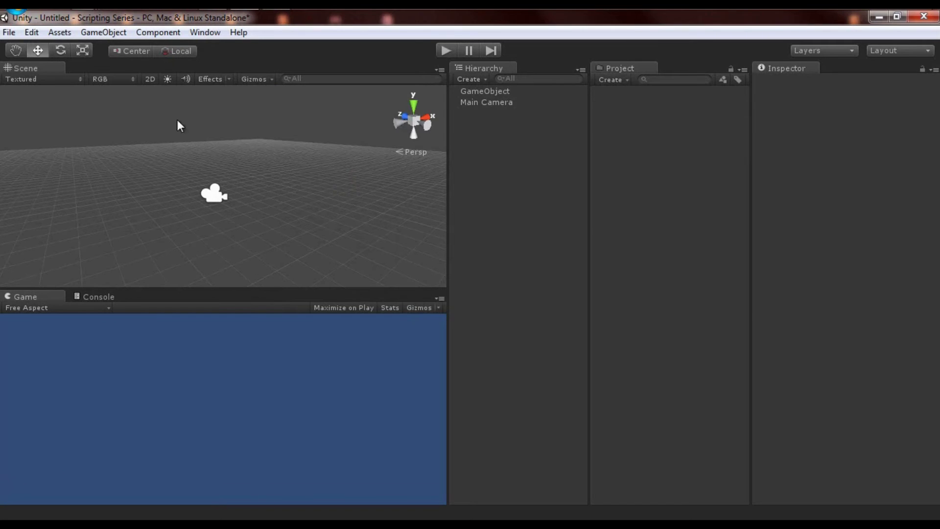
Toggle the Camera component's icon and gizmo display among the built-in component gizmos.
click(270, 80)
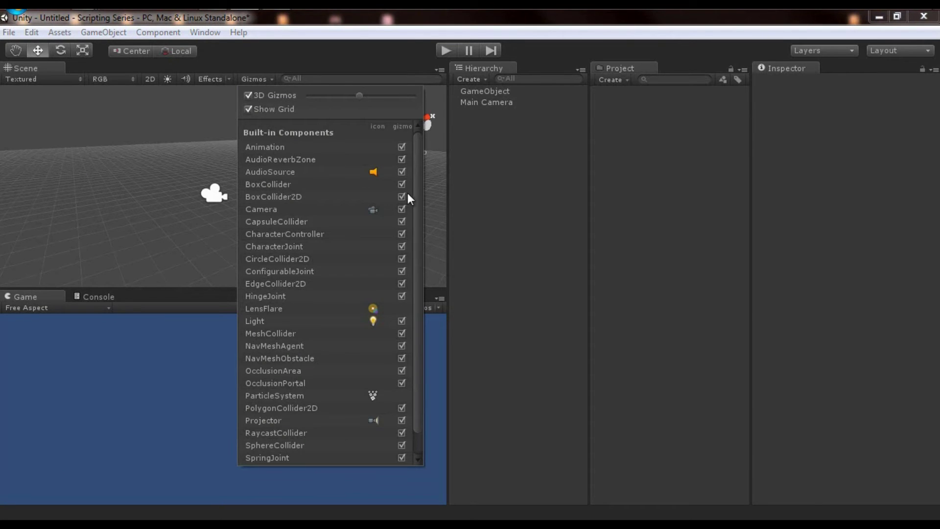
drag(415, 193, 422, 304)
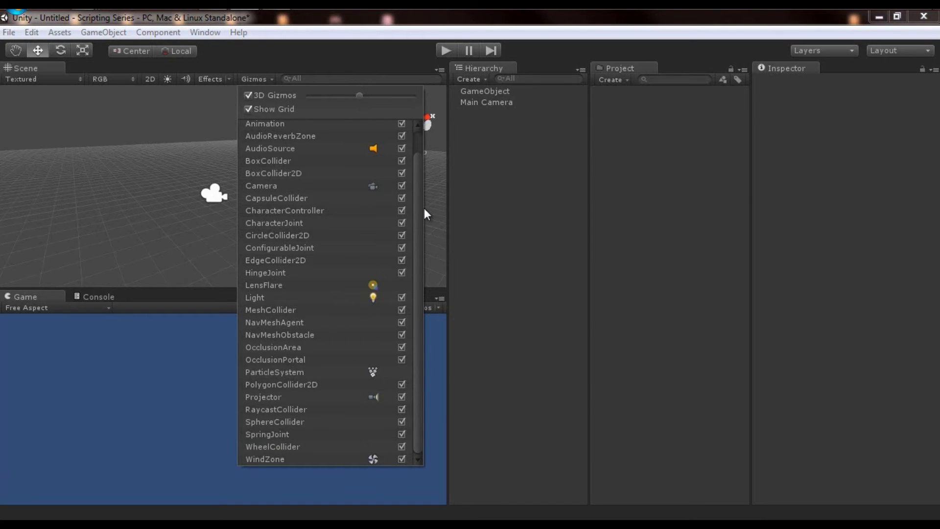
click(372, 184)
click(374, 185)
click(374, 185)
click(374, 185)
click(374, 186)
click(375, 186)
click(402, 186)
scroll(419, 154, up, 2)
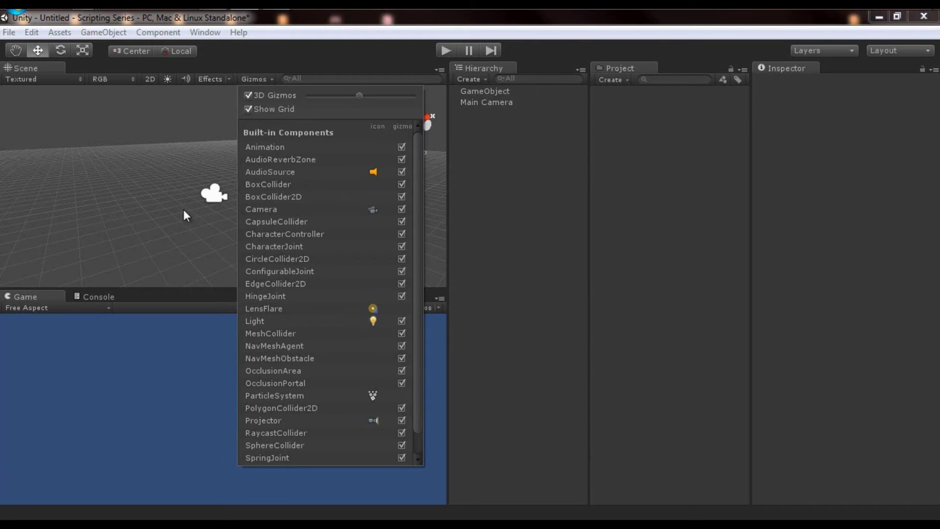
click(180, 195)
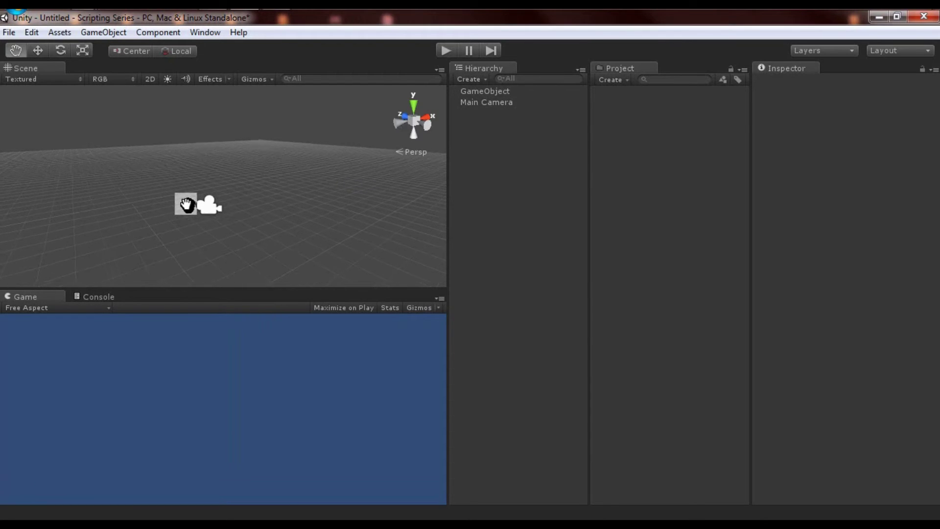
Search the Scene view for "Game" and clear the search.
click(330, 76)
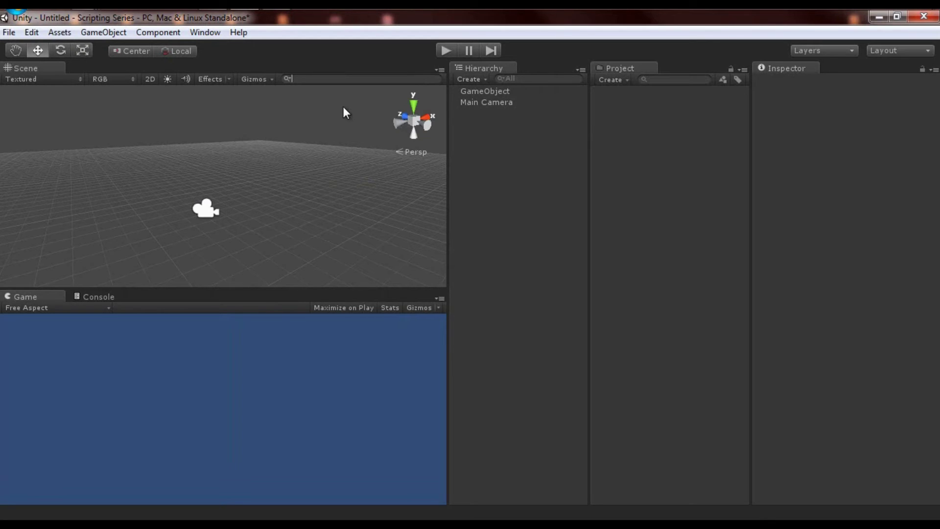
text(Game)
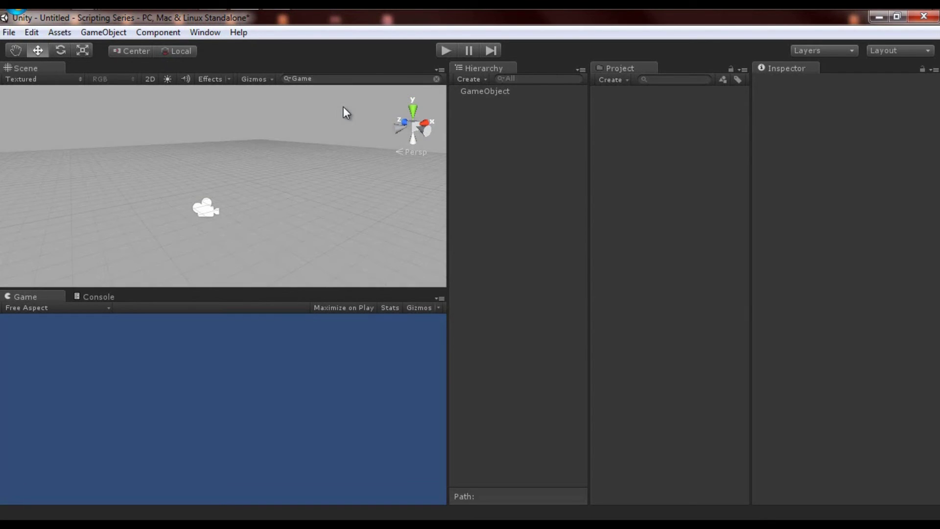
click(437, 80)
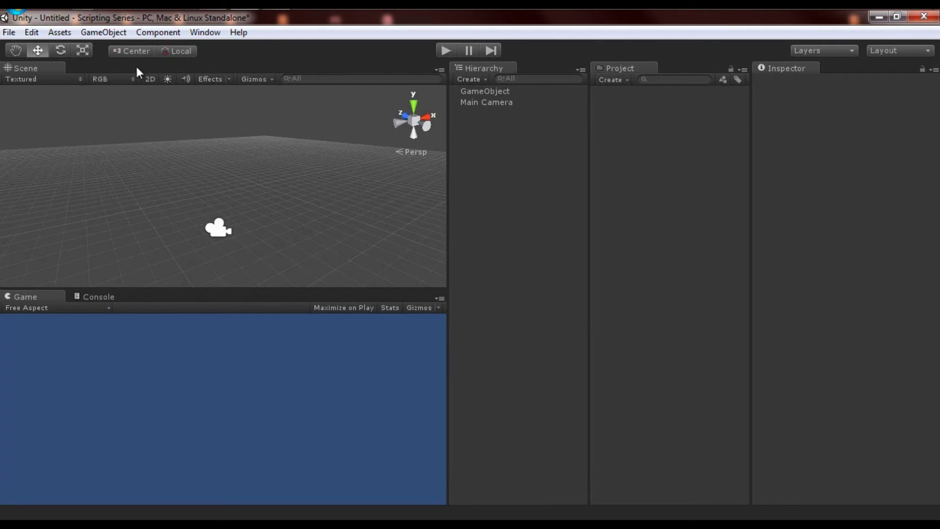
Create a cube, duplicate it and move the copy a short distance away from the original.
click(104, 32)
mouse_move(151, 68)
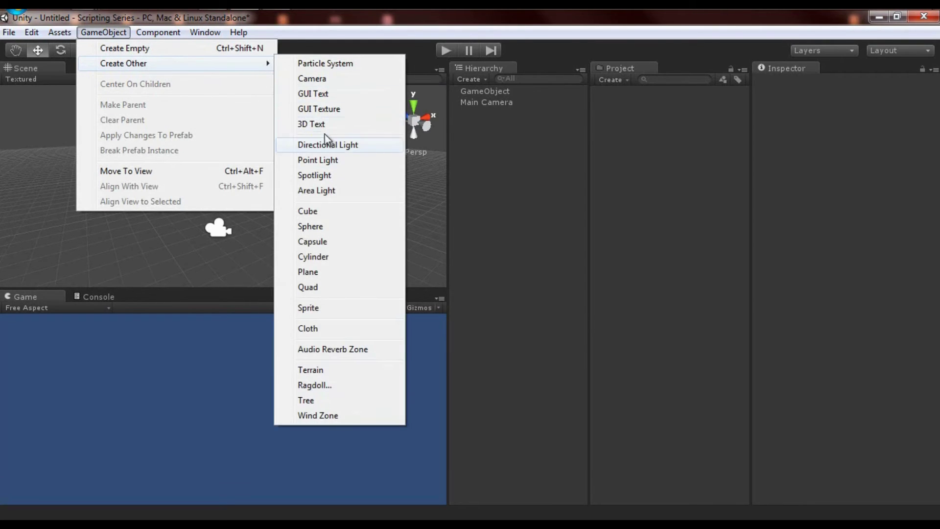
click(307, 211)
key(ctrl+d)
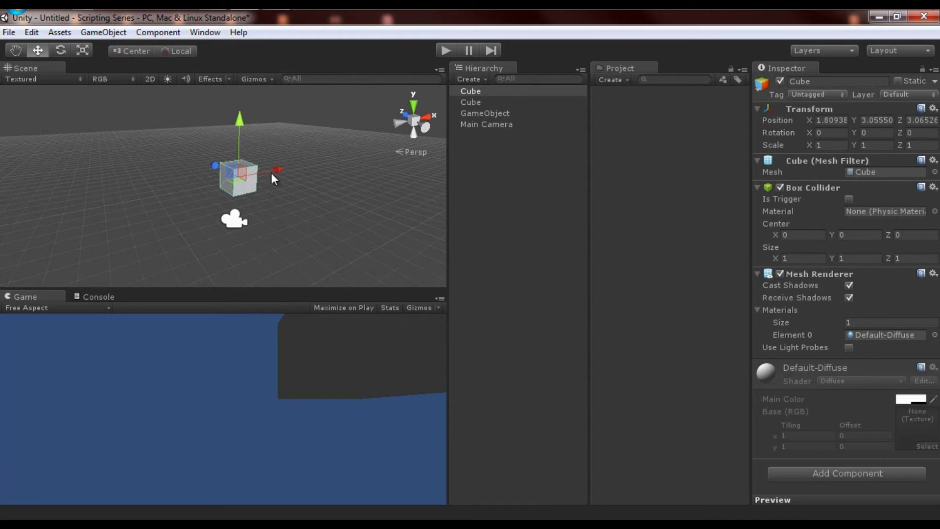
drag(248, 169, 340, 219)
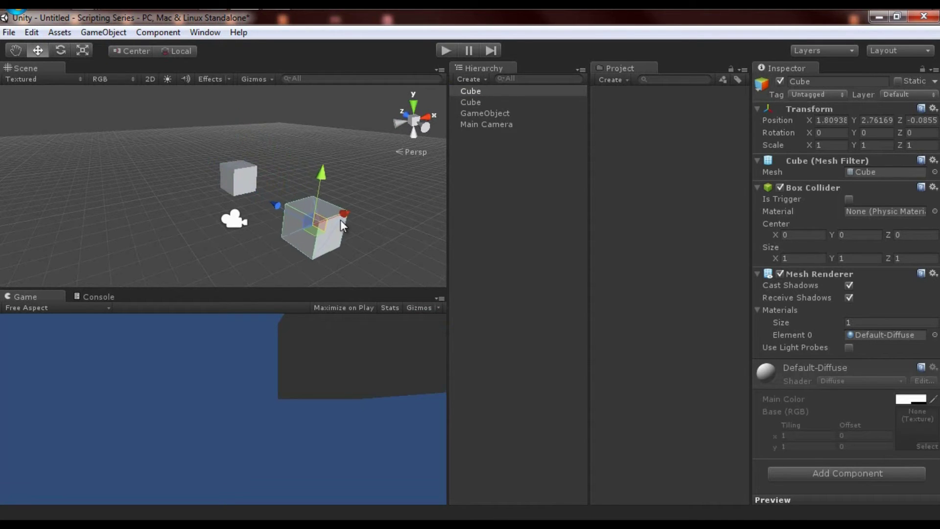
alt+drag(230, 178, 333, 169)
Rename the moved duplicate cube as Cube_01.
click(468, 90)
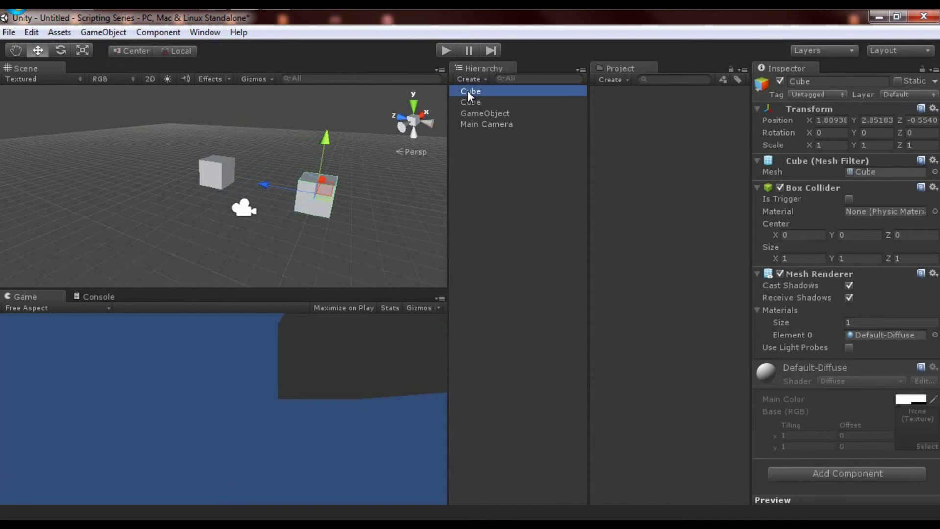
click(468, 90)
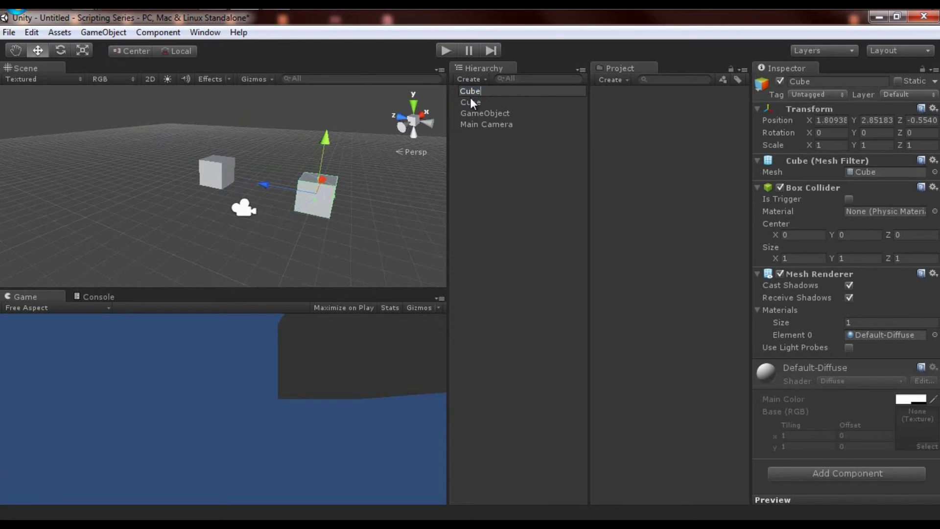
text(_01)
key(Return)
Rename the original cube as Cube_02.
click(481, 92)
click(480, 92)
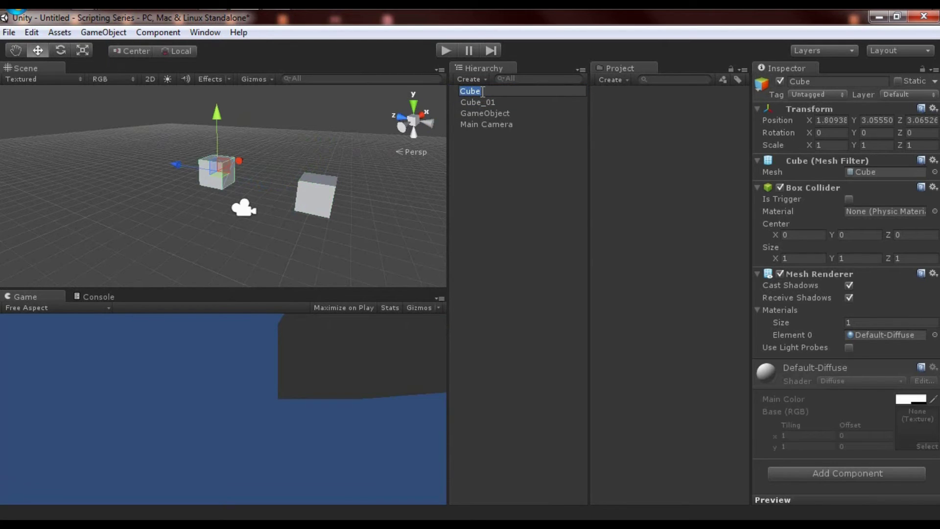
click(482, 92)
text(_02)
key(Return)
Search the Scene view for Cube_01 and deselect the other cube to inspect how the match is highlighted.
alt+drag(290, 172, 304, 170)
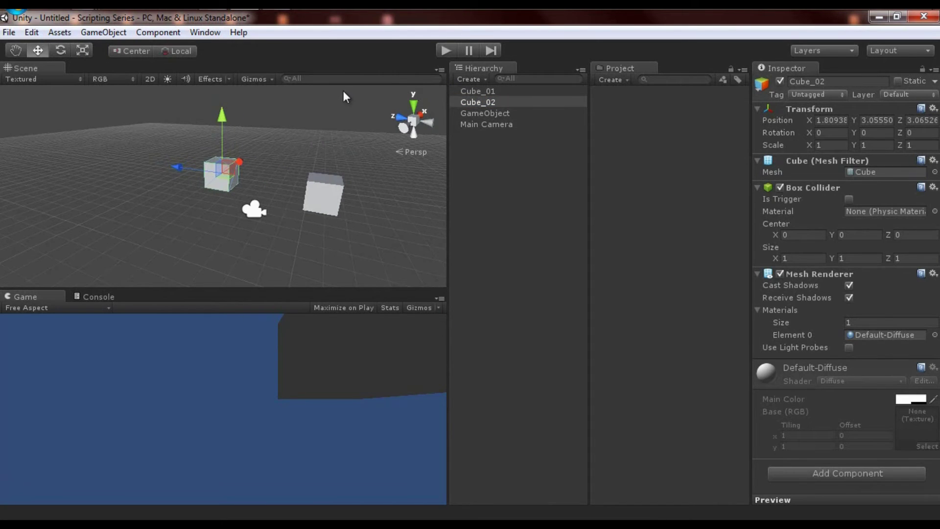
click(340, 78)
text(Cube_01)
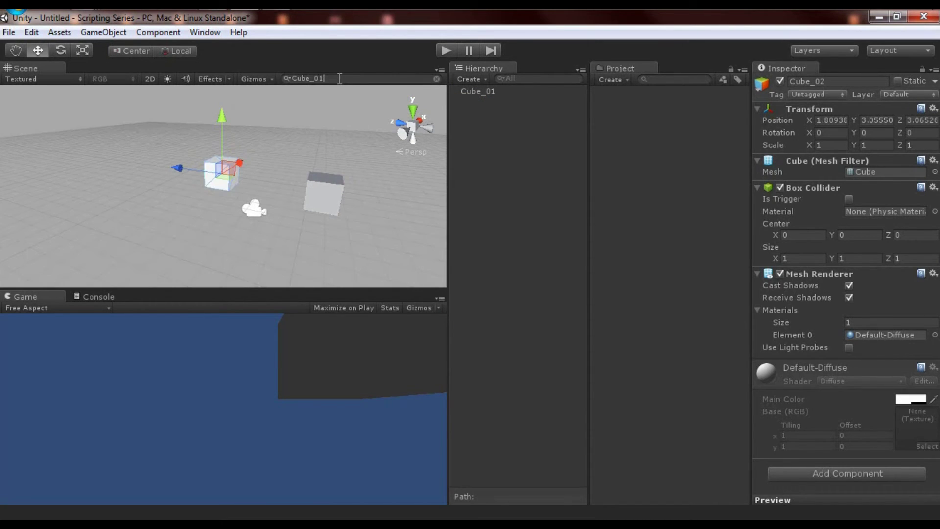
click(273, 160)
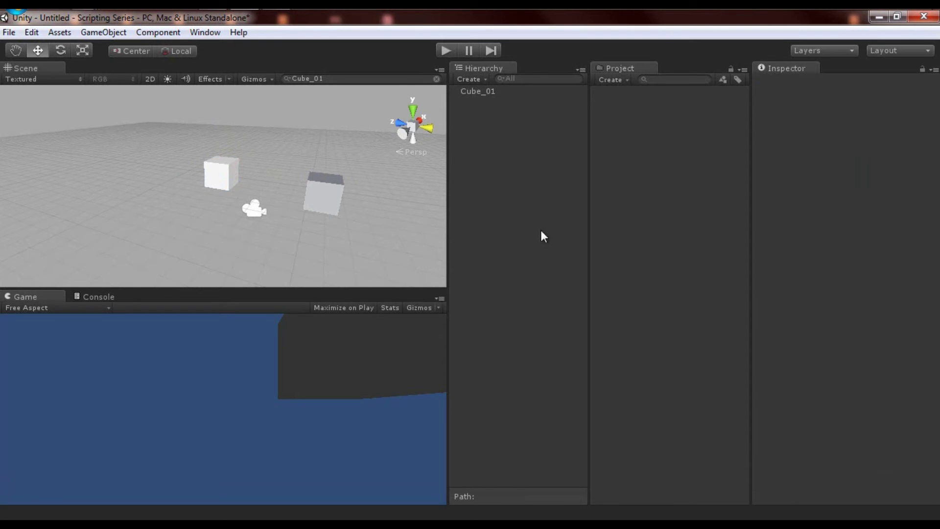
alt+drag(250, 127, 271, 166)
click(271, 166)
alt+drag(291, 248, 294, 202)
Change the Scene view search to Cube_02, select that cube in the scene and clear the search.
click(359, 78)
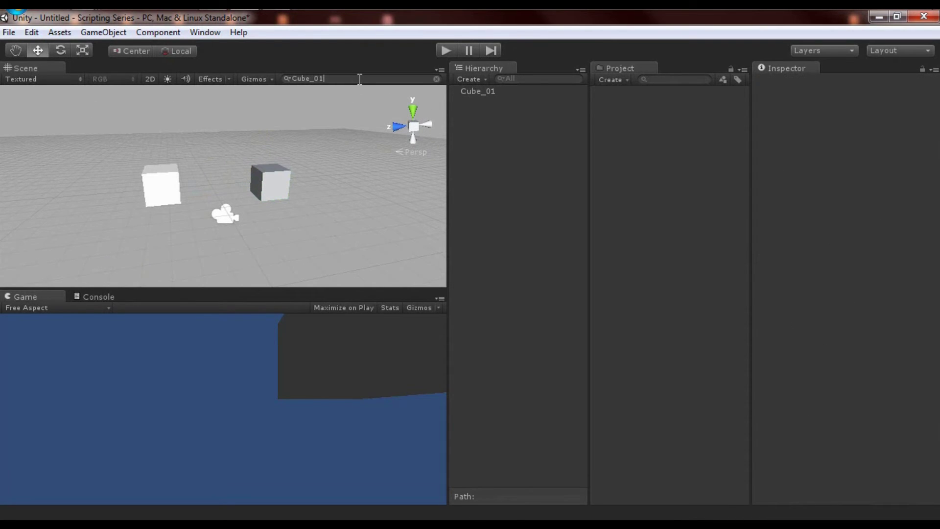
key(BackSpace)
text(2)
click(161, 203)
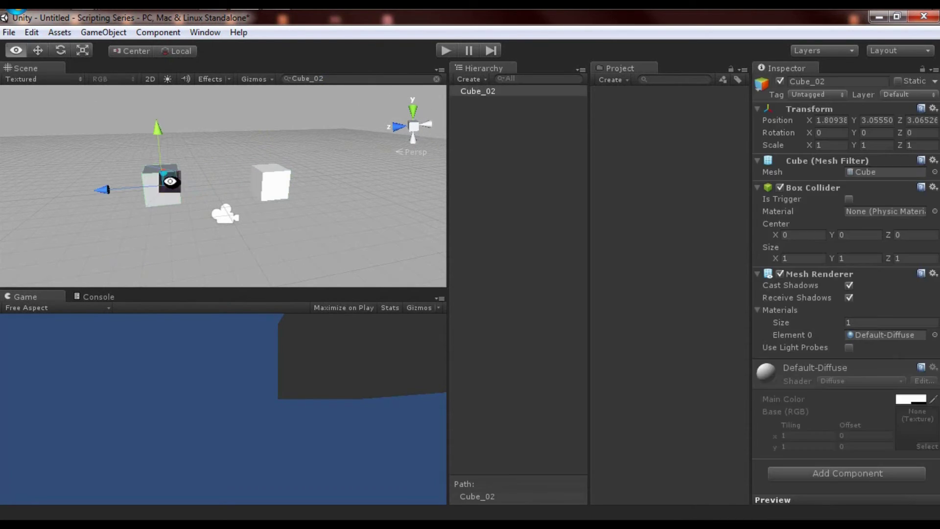
alt+drag(167, 208, 257, 216)
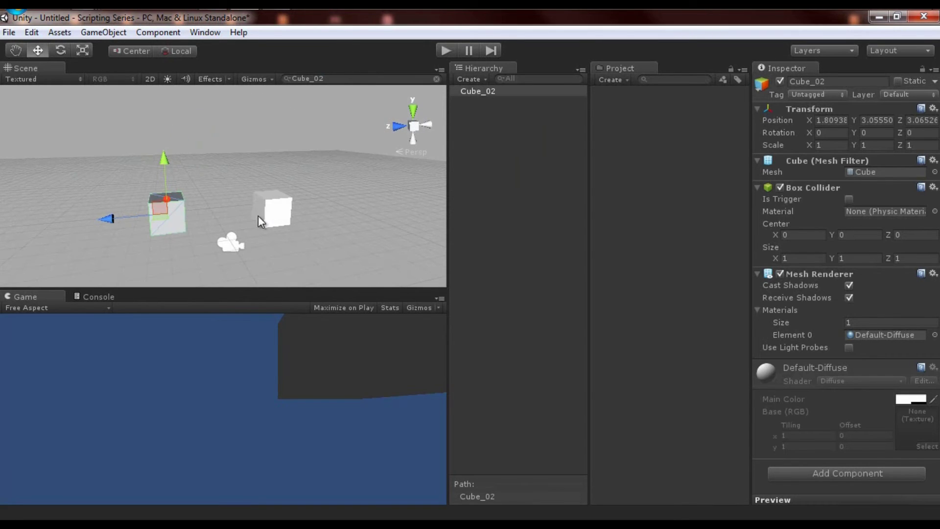
click(435, 79)
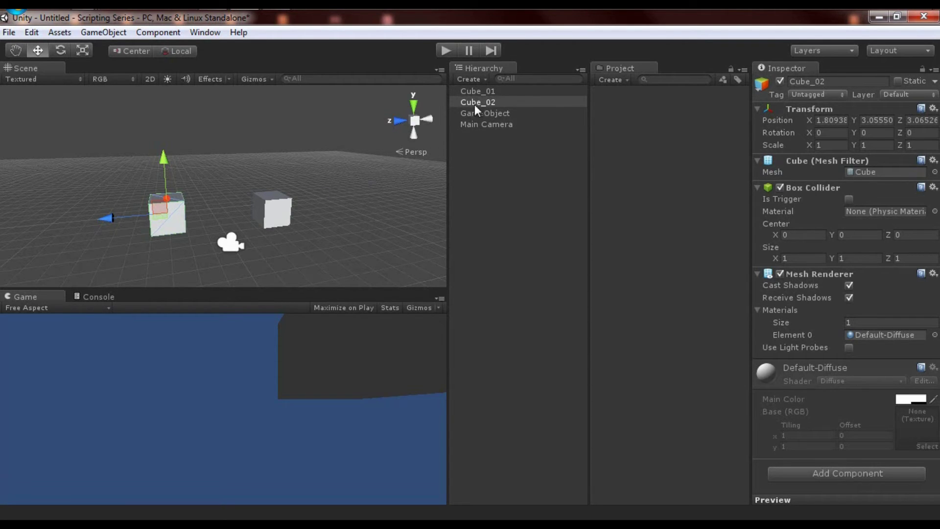
With both cubes out of view, search the Scene view for Cube_01.
scroll(276, 199, up, 5)
alt+drag(279, 198, 187, 176)
scroll(328, 242, down, 6)
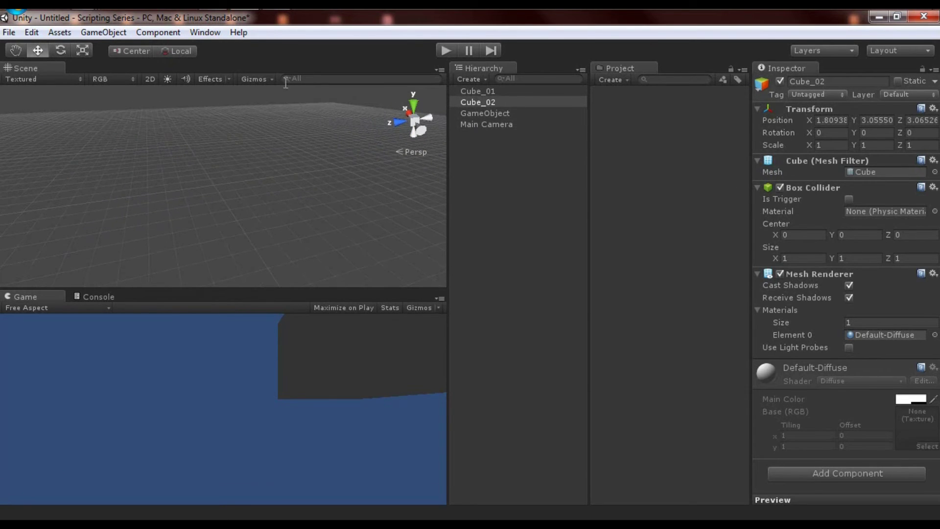
click(337, 80)
text(Cue)
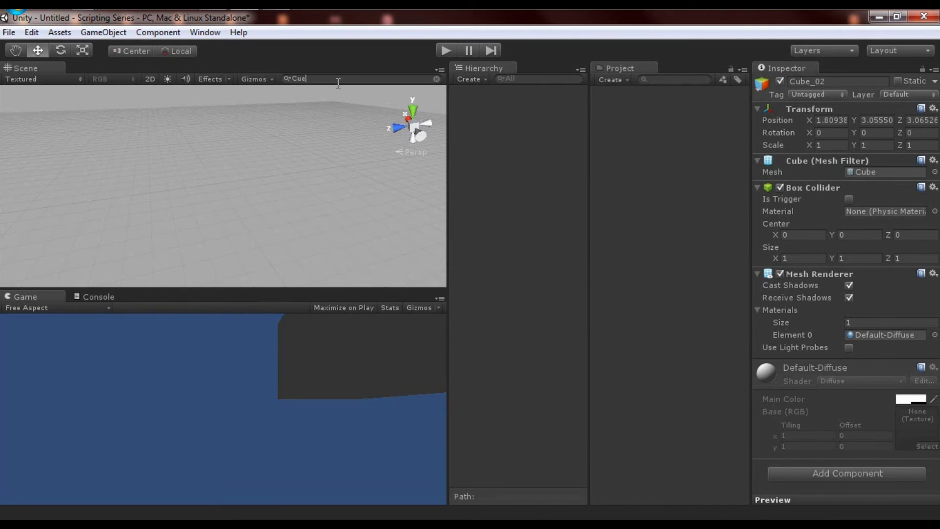
key(BackSpace)
text(be_01)
Select Cube_01 from the search results, frame it in the Scene view and clear the search.
click(490, 92)
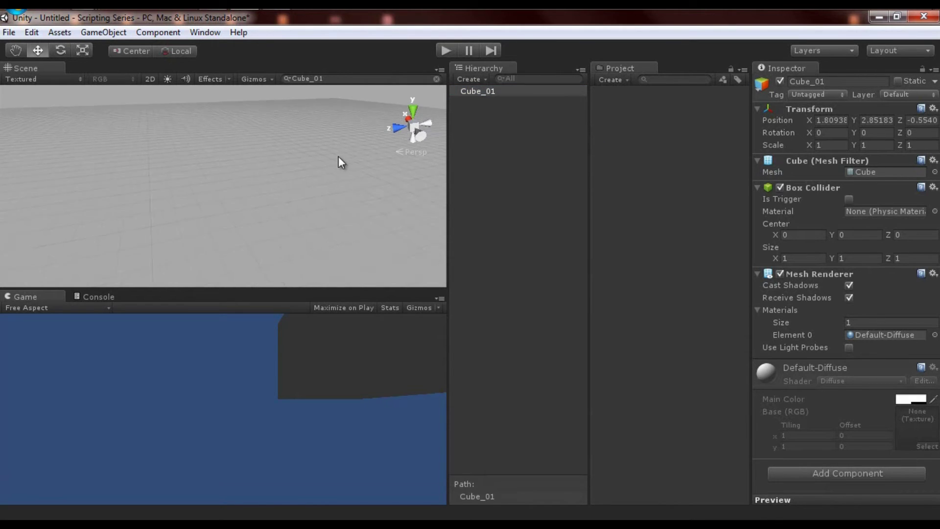
key(f)
alt+drag(339, 157, 378, 131)
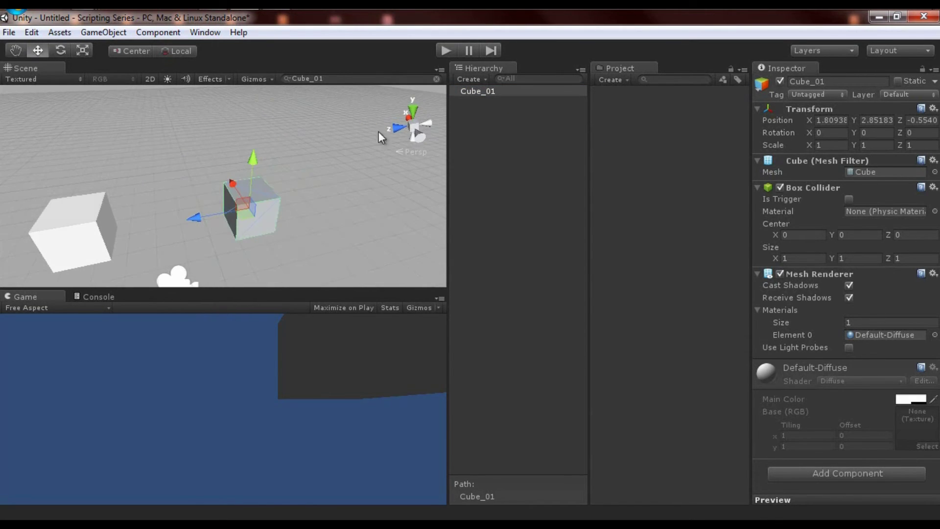
click(436, 79)
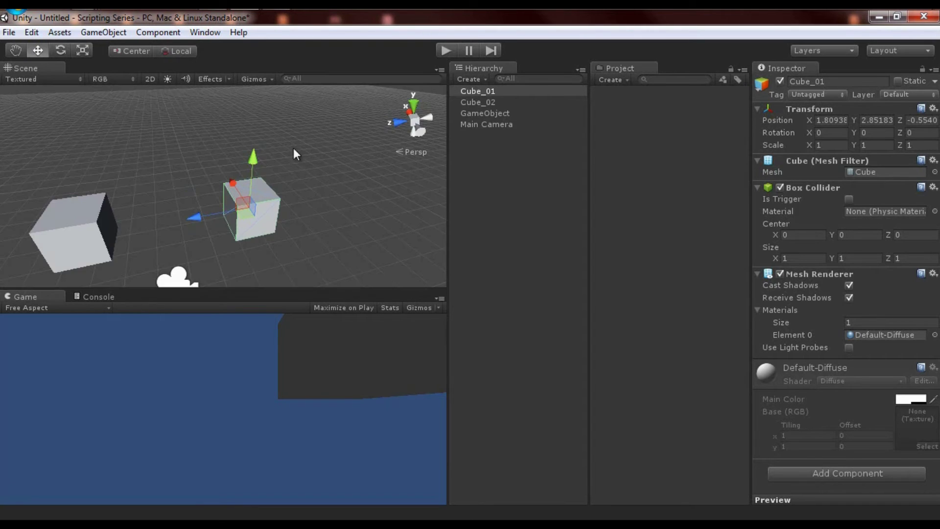
alt+drag(292, 148, 335, 143)
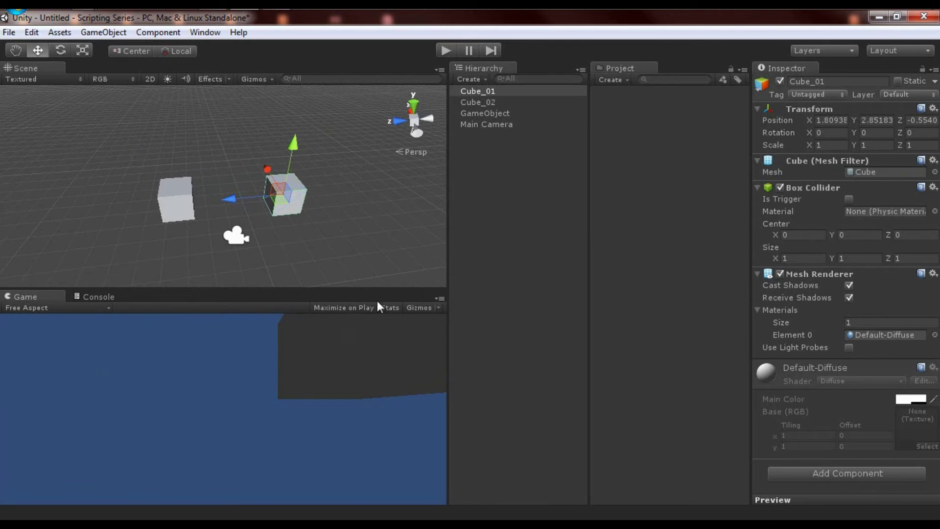
Look through the Game view's aspect ratio options and choose 16:9.
click(63, 313)
click(109, 307)
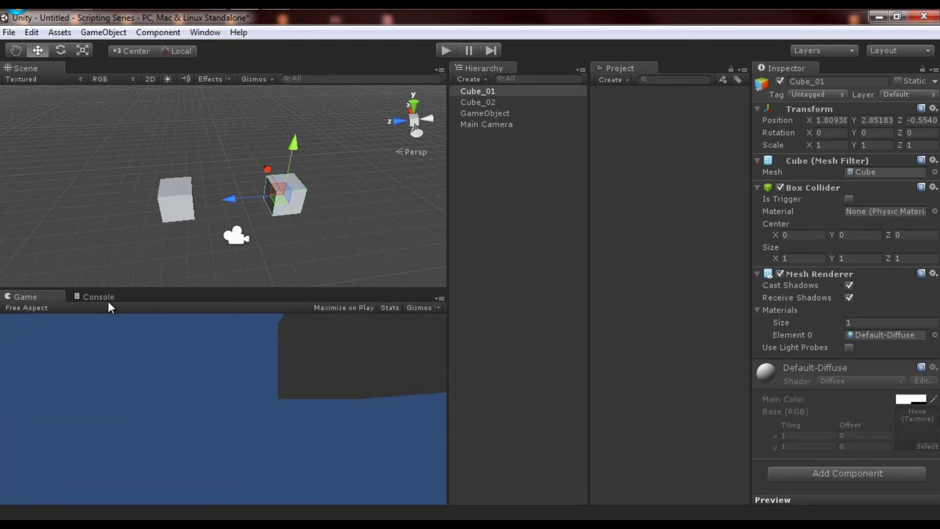
click(68, 305)
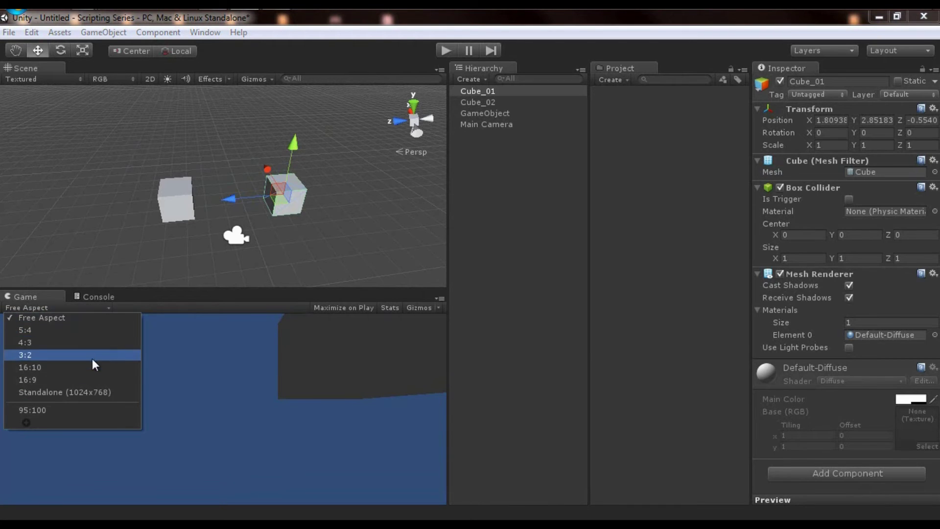
click(119, 307)
click(105, 307)
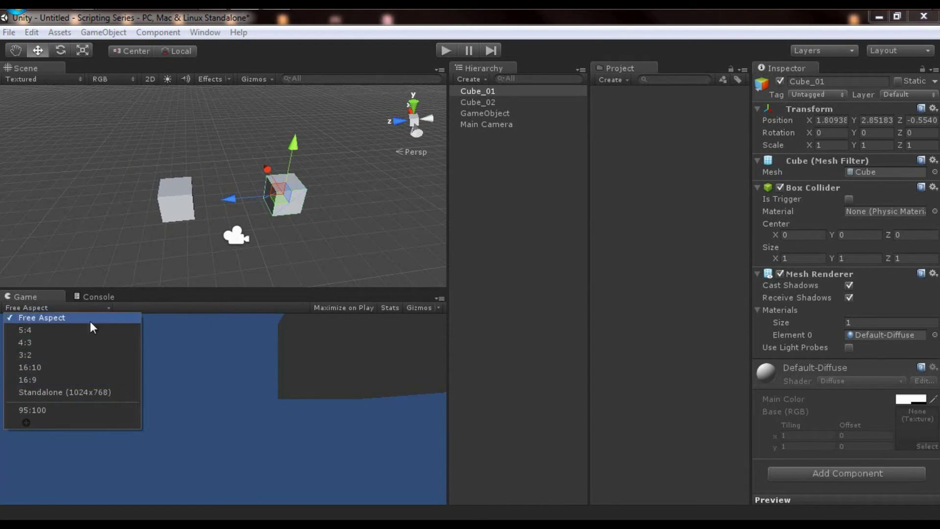
click(75, 382)
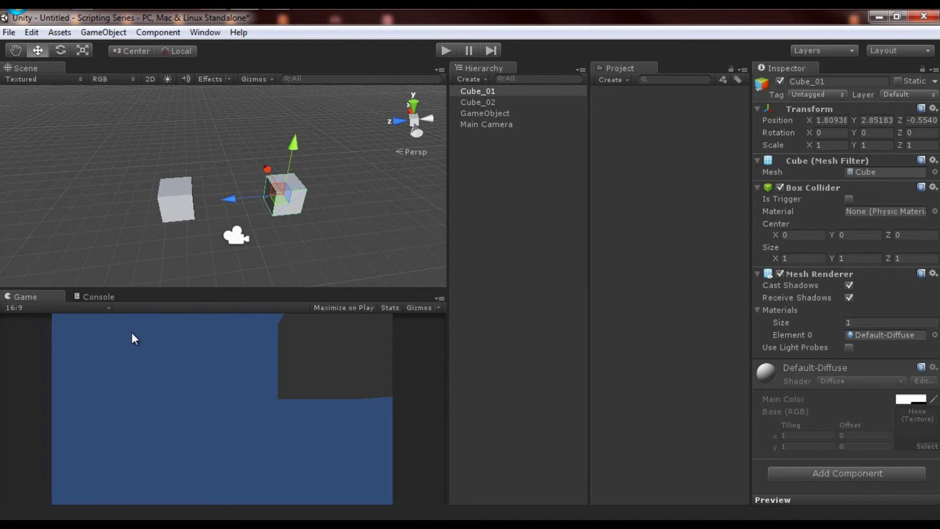
Set the Game view to the Standalone (1024x768) resolution.
click(109, 307)
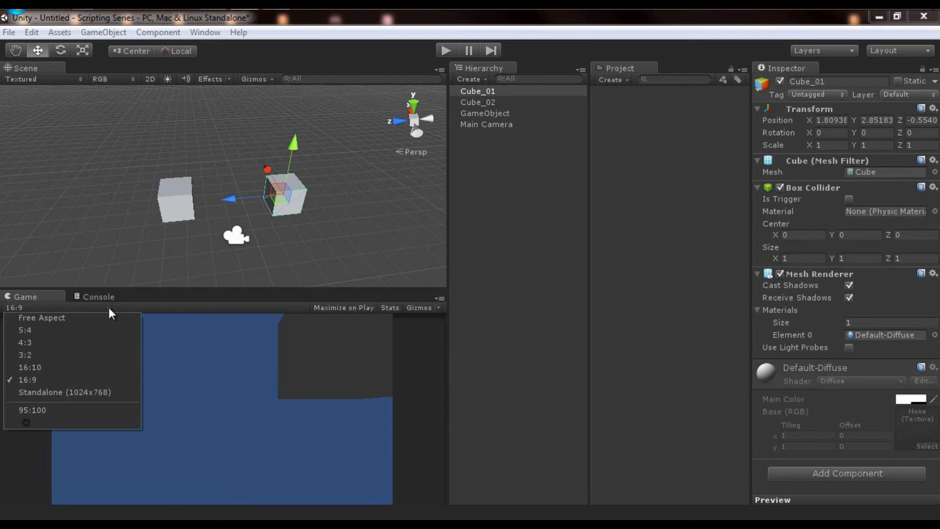
click(119, 392)
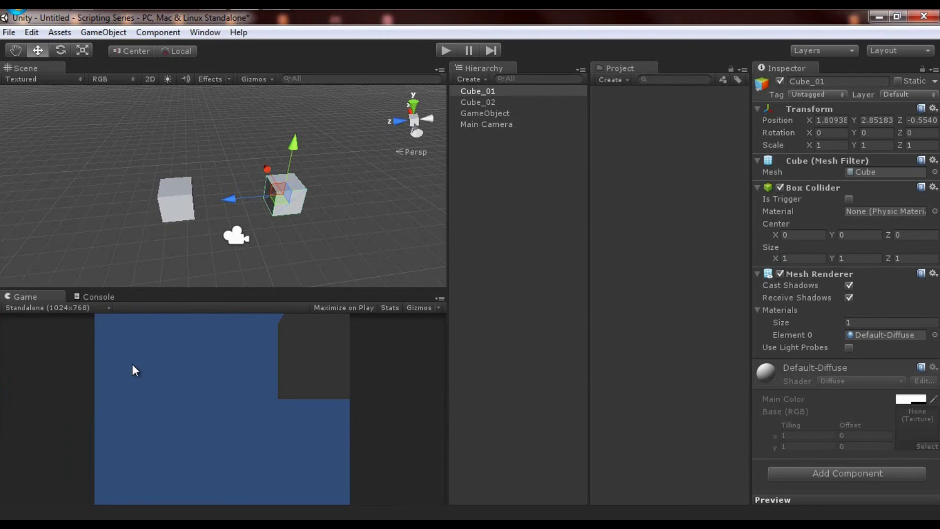
click(102, 310)
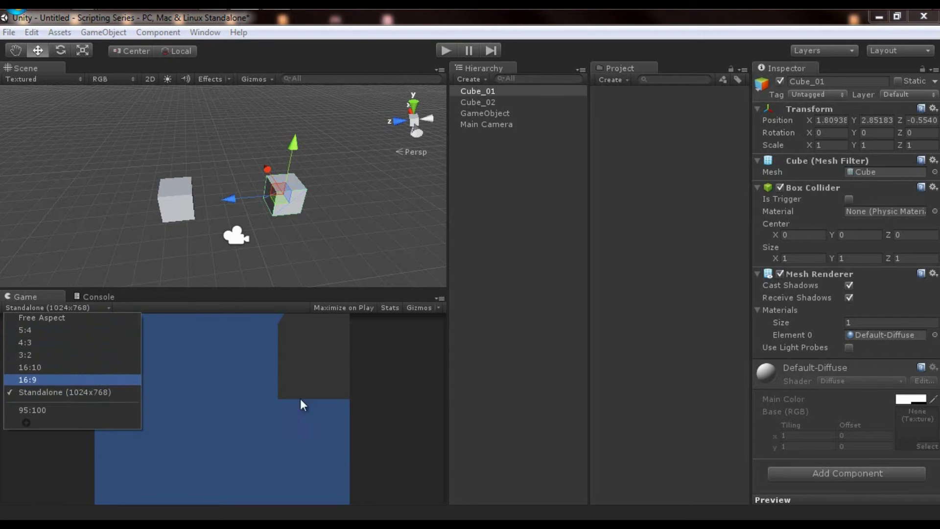
click(61, 389)
Switch the Game view to 16:9 and back to Standalone (1024x768) to compare them.
click(80, 307)
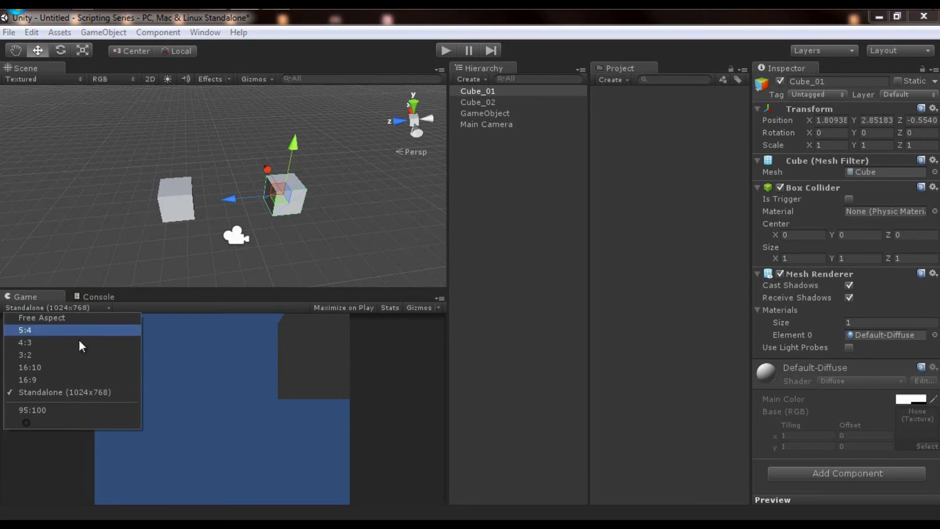
click(61, 379)
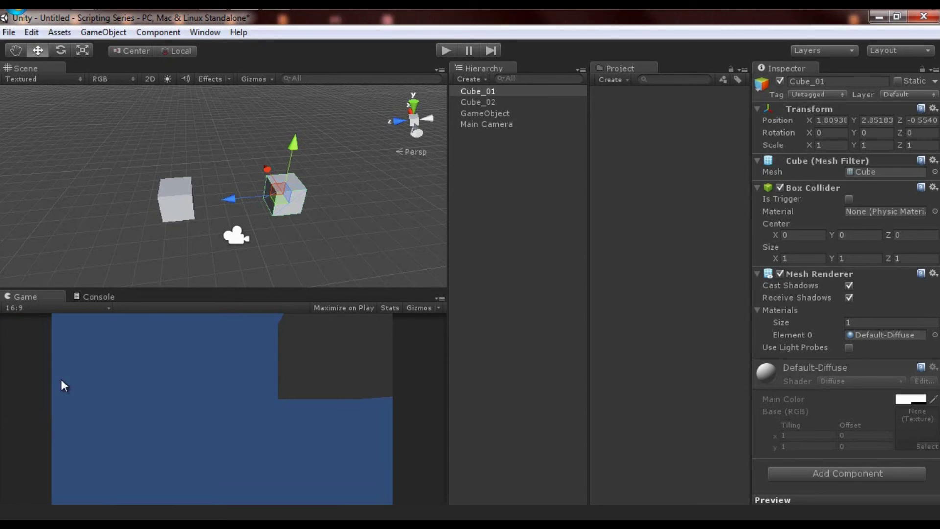
click(83, 310)
click(88, 391)
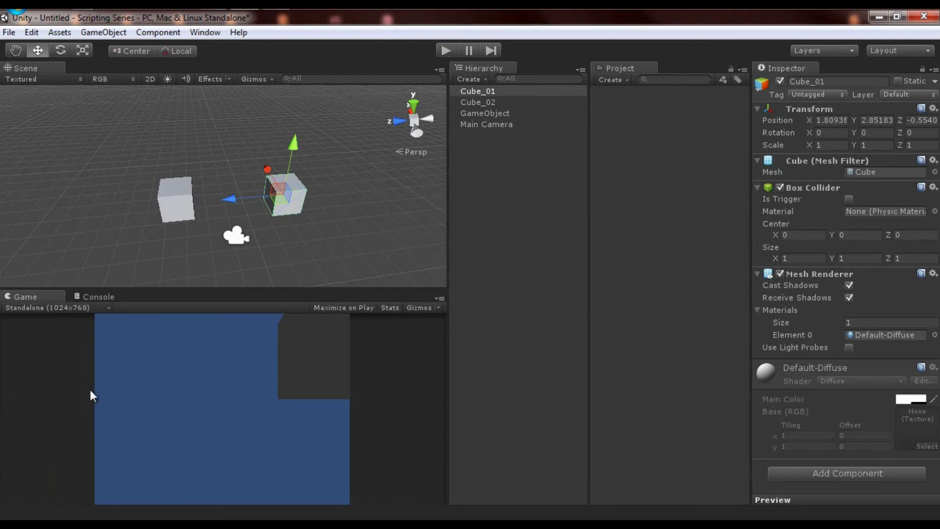
Return the Game view to Free Aspect and make its panel slightly taller.
click(83, 309)
click(78, 319)
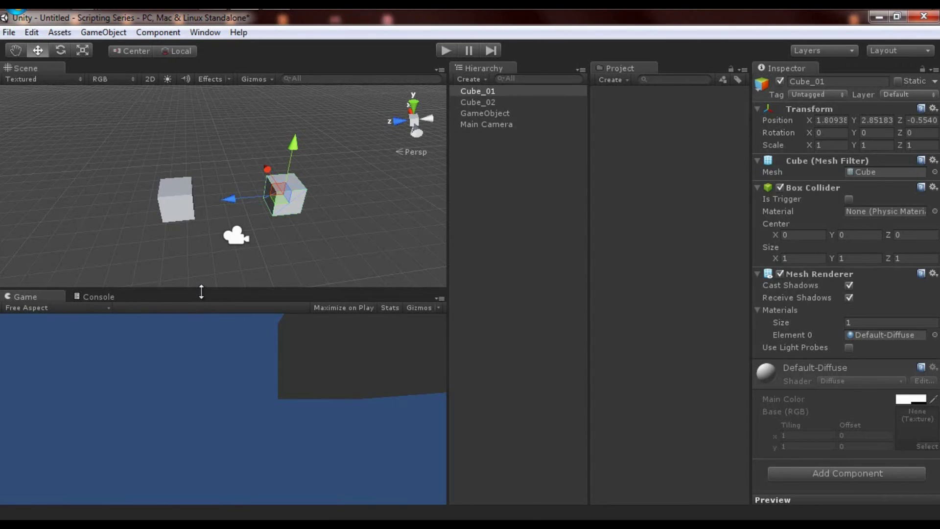
drag(201, 292, 170, 274)
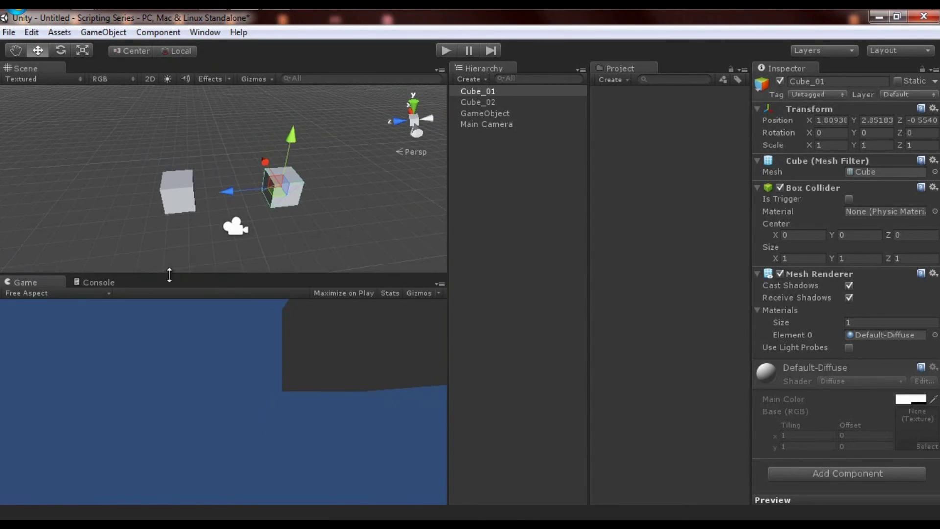
Try the Game view at the 3:2 aspect ratio and at 5:4.
click(81, 294)
click(110, 339)
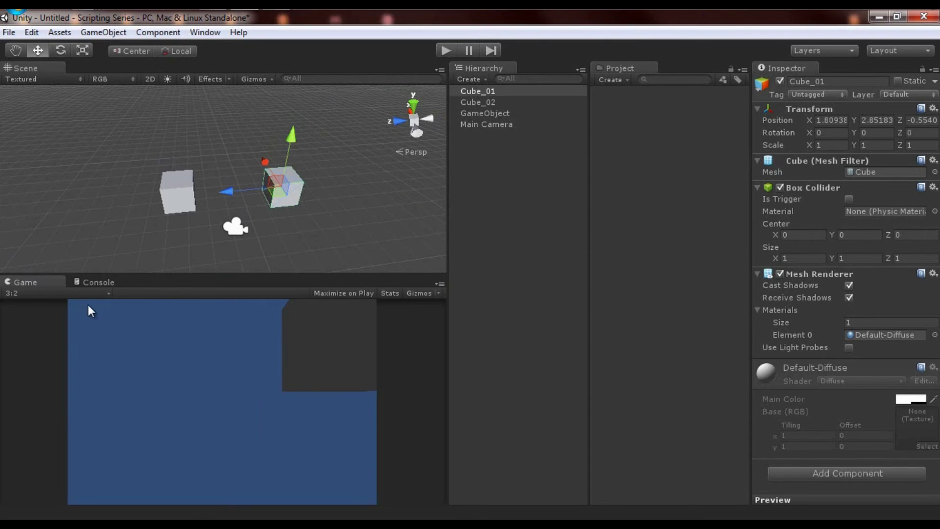
click(87, 292)
click(68, 316)
Set the Game view to the 16:9 aspect ratio.
click(73, 294)
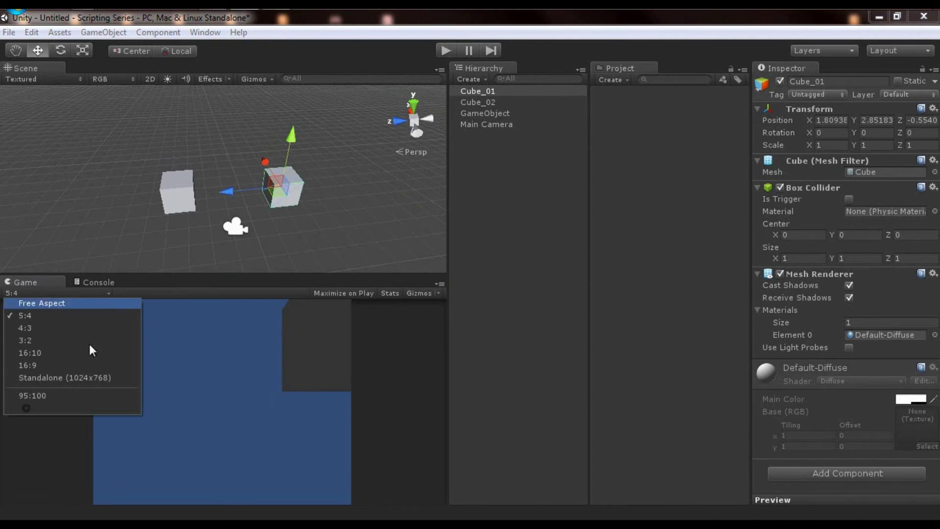
click(47, 366)
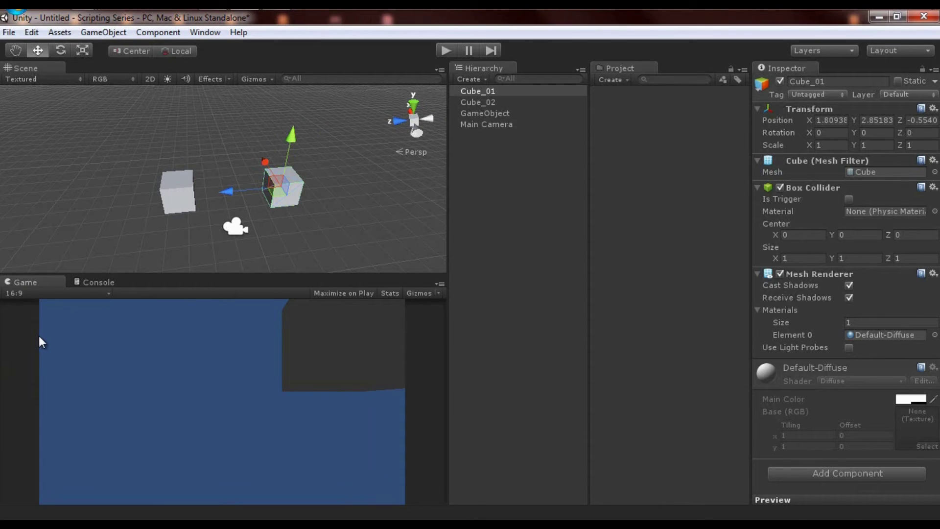
click(45, 294)
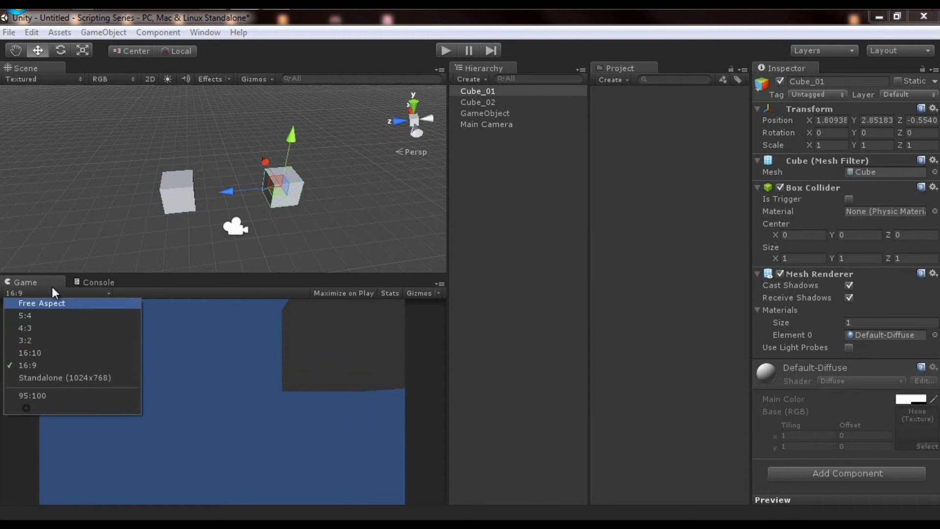
click(39, 286)
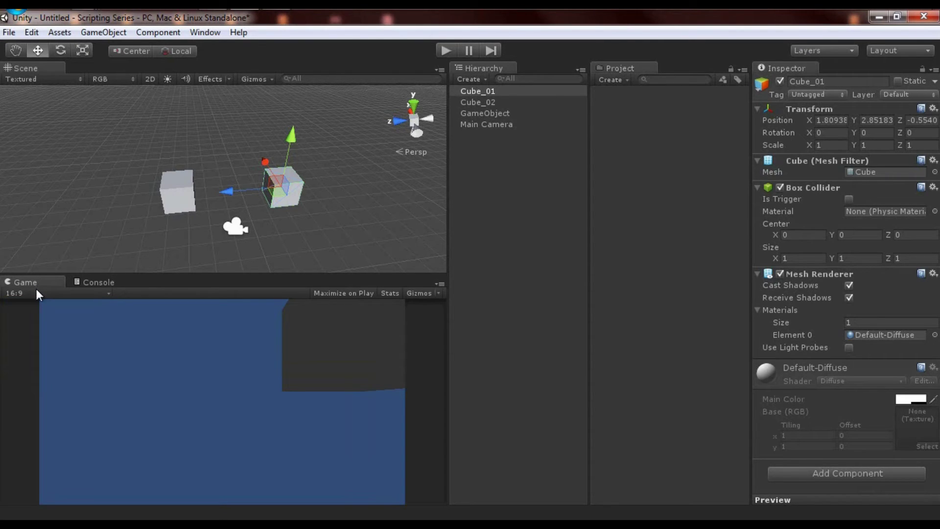
click(34, 293)
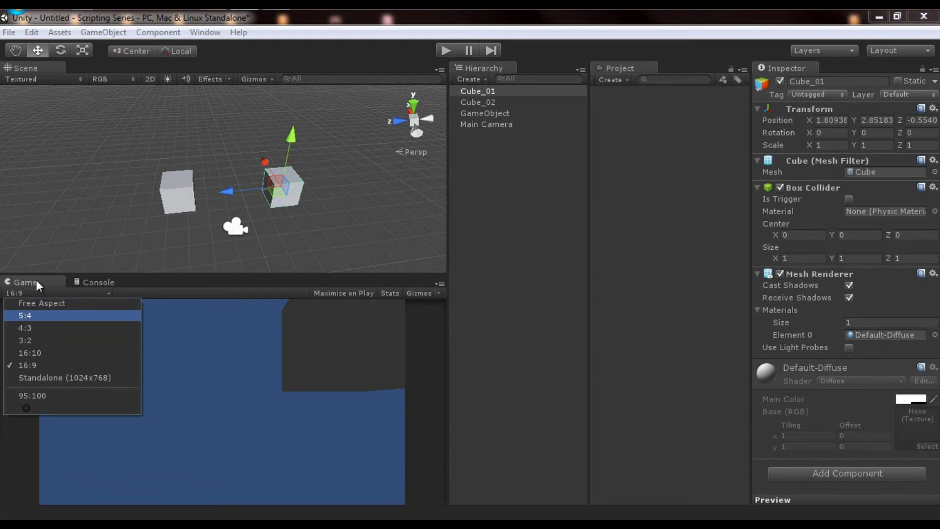
click(36, 280)
Open the custom 95:100 Game view preset for editing without changes and delete that preset.
click(52, 292)
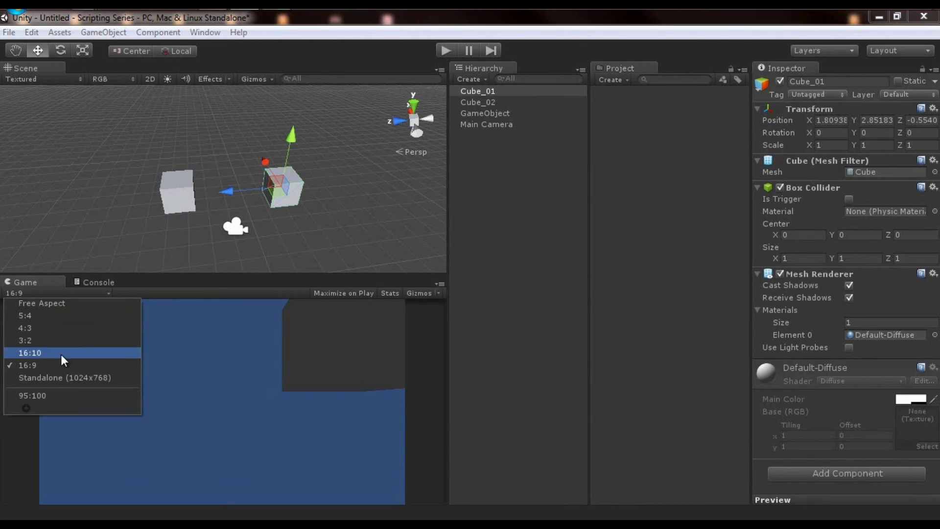
right_click(43, 395)
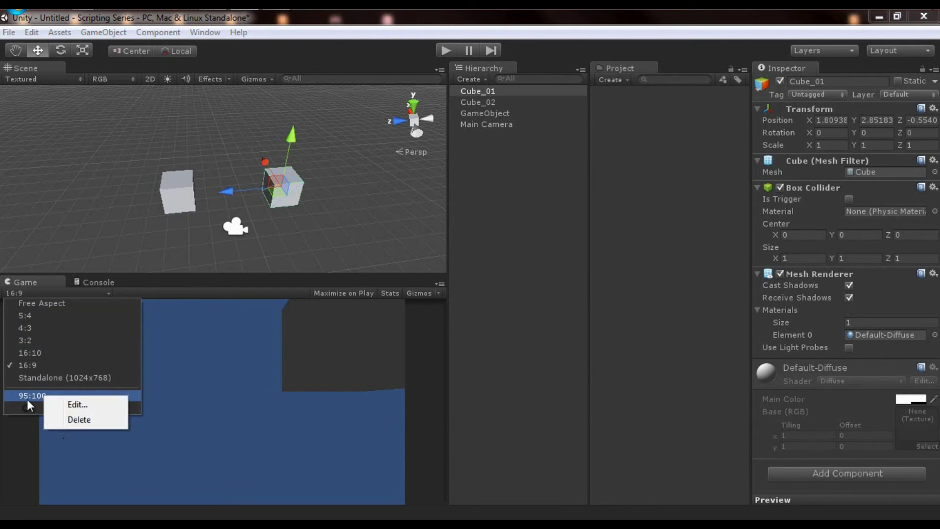
click(78, 406)
click(211, 368)
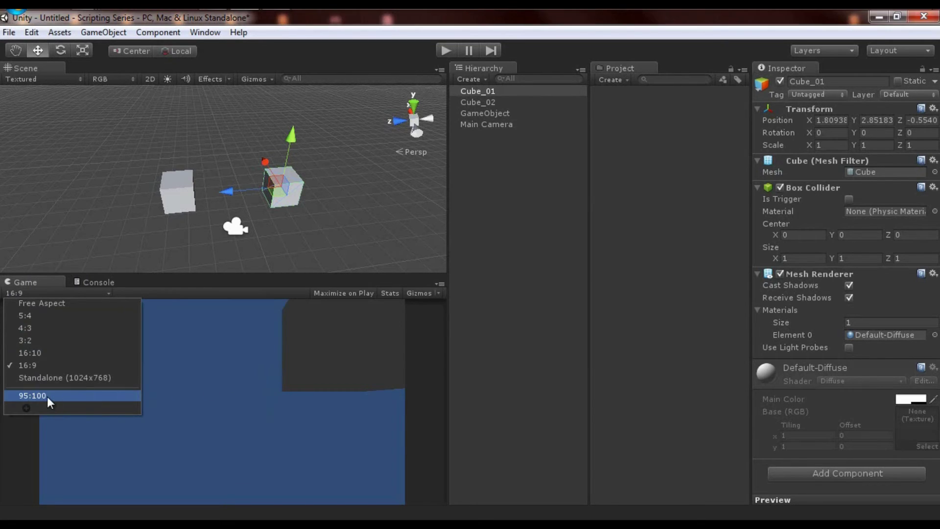
right_click(47, 396)
click(86, 419)
click(212, 316)
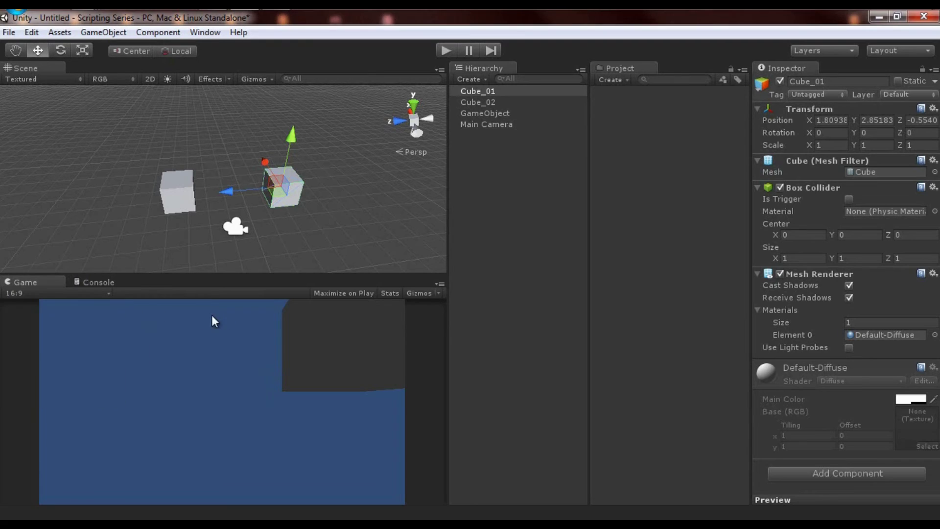
Add a custom Fixed Resolution preset to the Game view with width 10 and height 40.
click(43, 293)
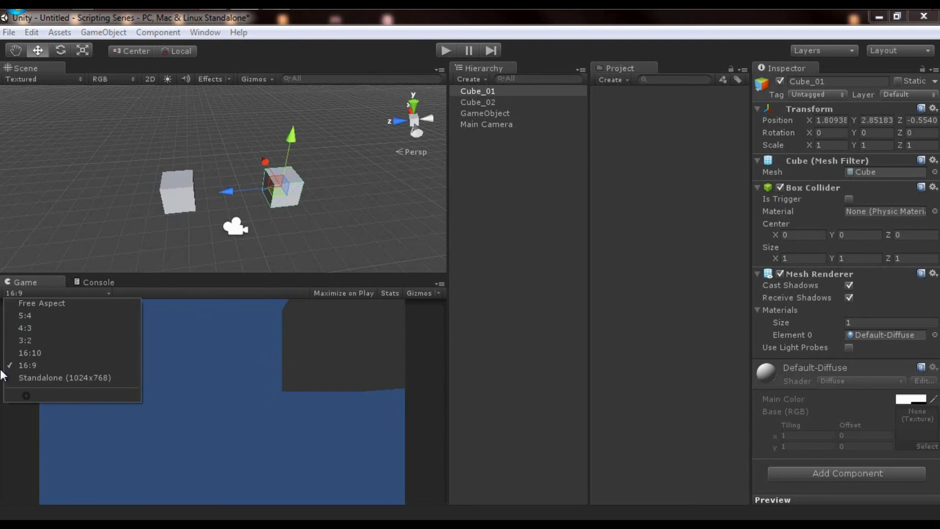
click(26, 397)
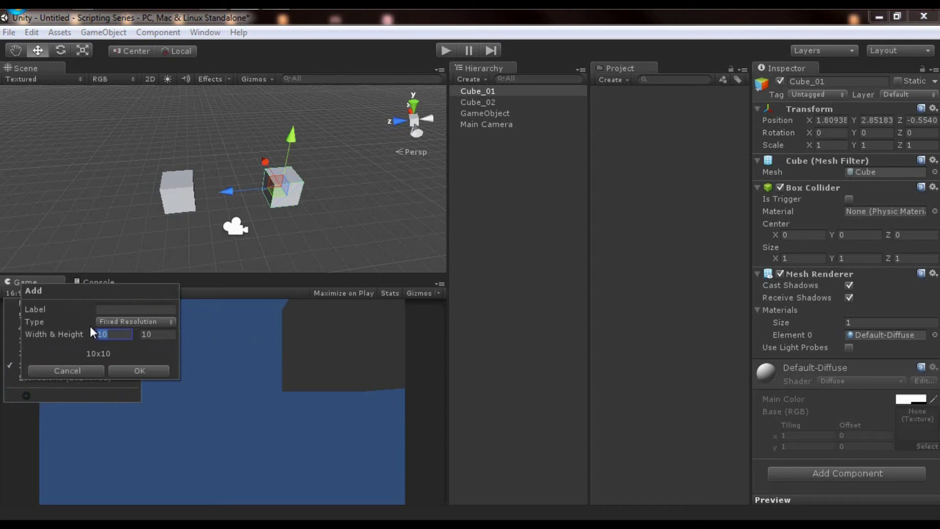
key(Tab)
text(4)
click(118, 333)
text(10)
key(Tab)
text(40)
click(123, 370)
click(228, 373)
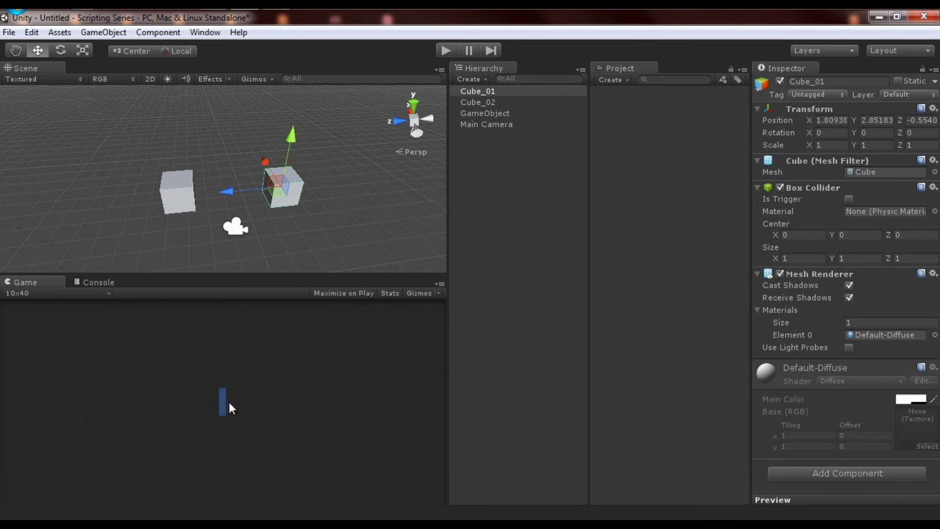
Delete the custom 10x40 preset and set the Game view to 16:9.
click(99, 292)
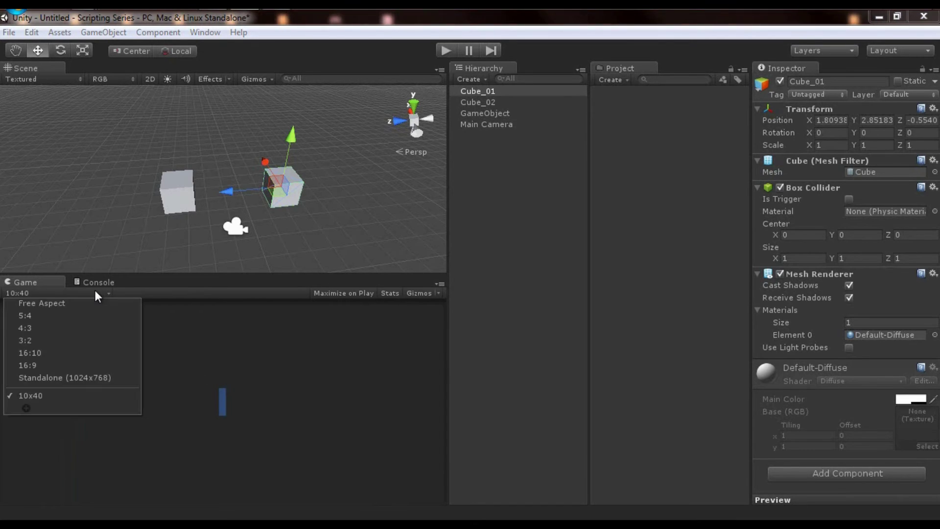
click(40, 399)
click(43, 293)
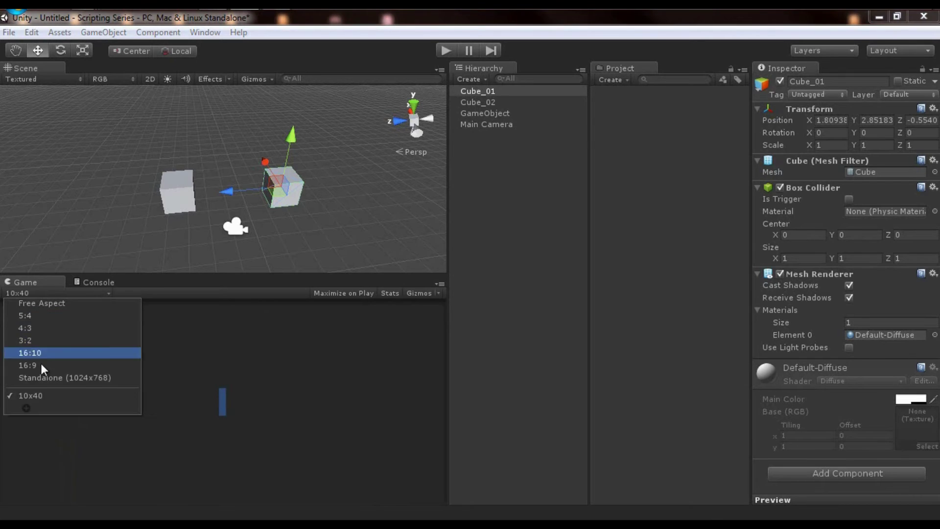
right_click(34, 397)
click(68, 406)
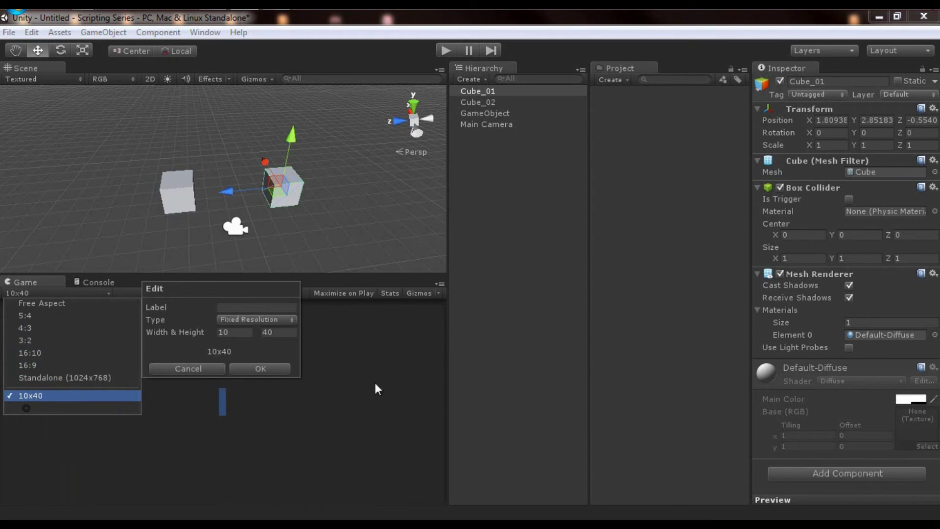
click(195, 367)
right_click(41, 394)
click(73, 414)
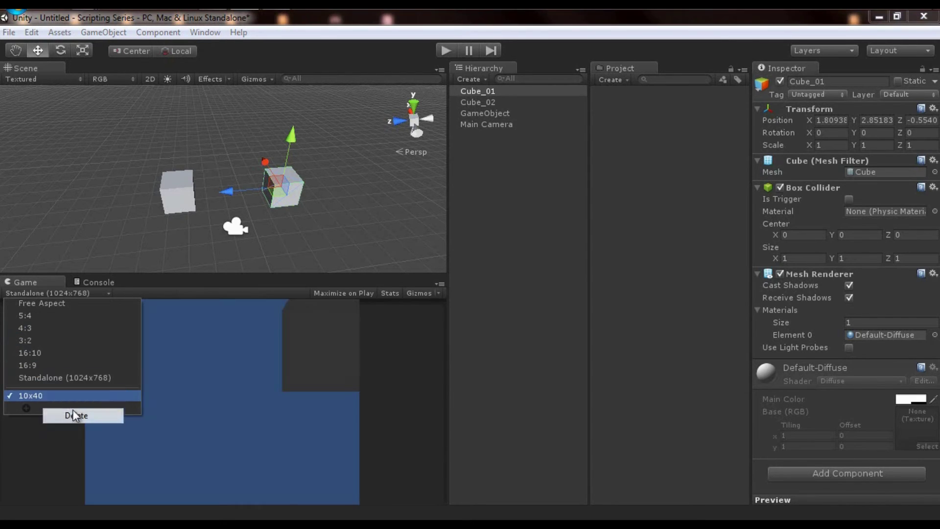
click(44, 365)
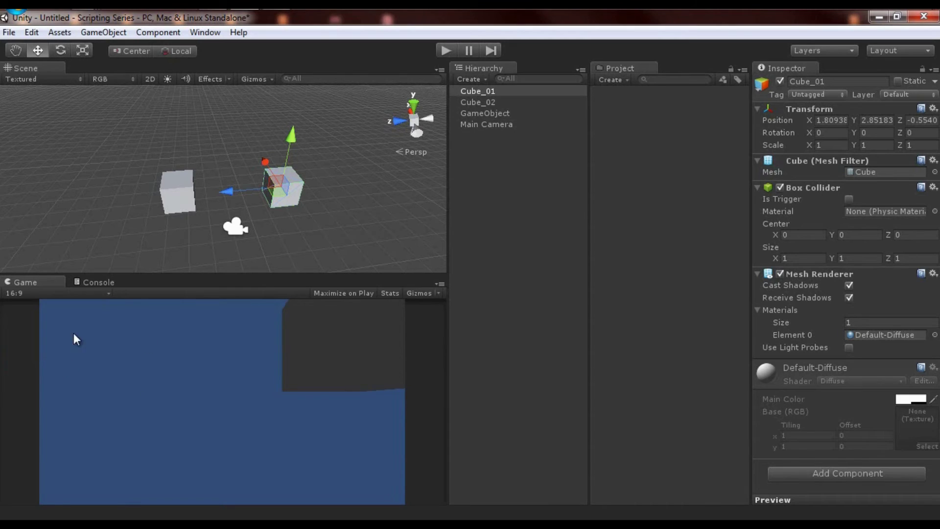
Enable Maximize on Play for the Game view and run and stop the scene twice to preview it.
click(344, 292)
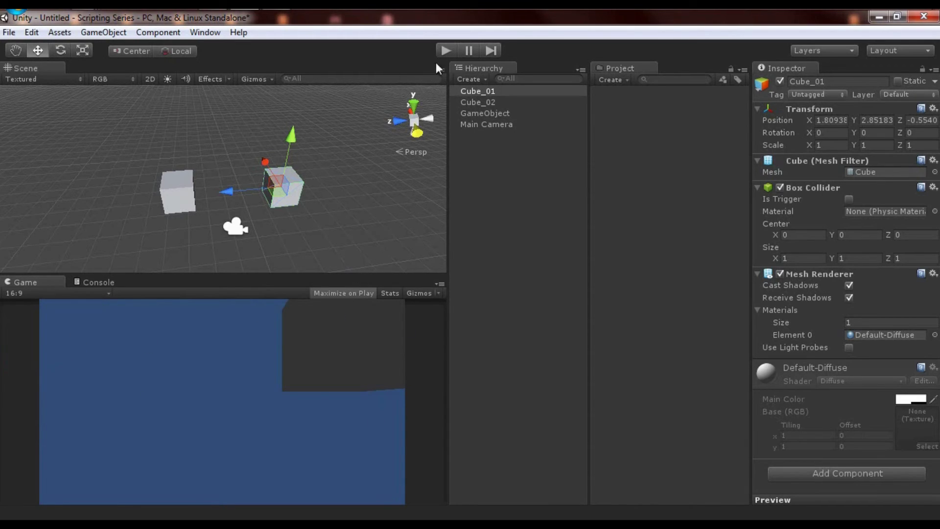
click(444, 50)
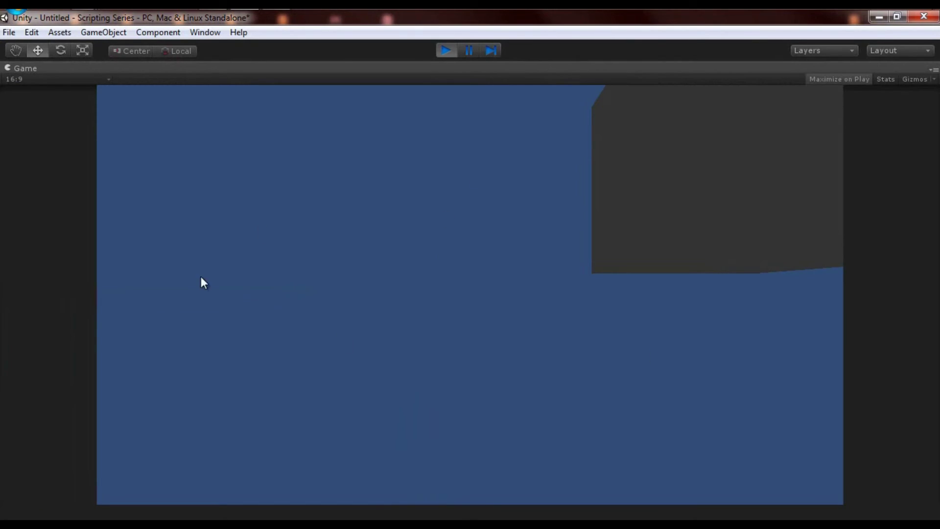
click(446, 54)
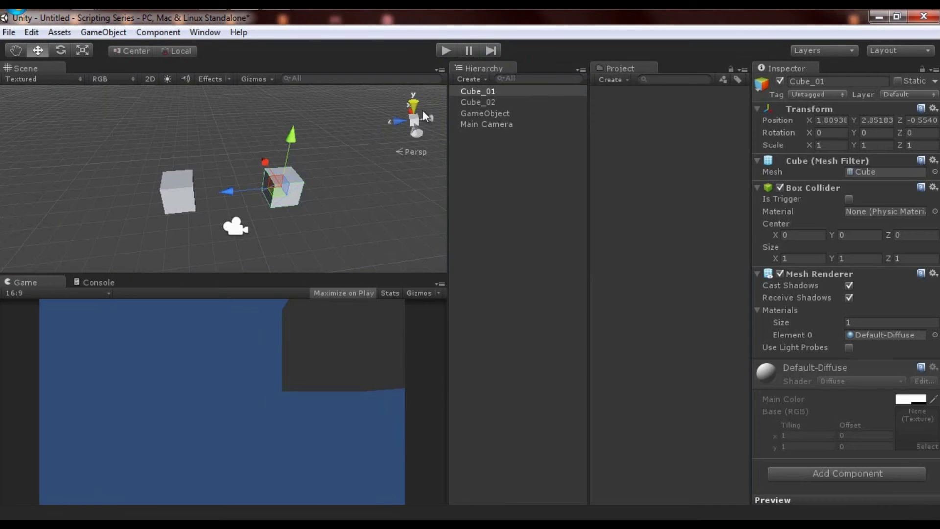
click(446, 51)
click(465, 49)
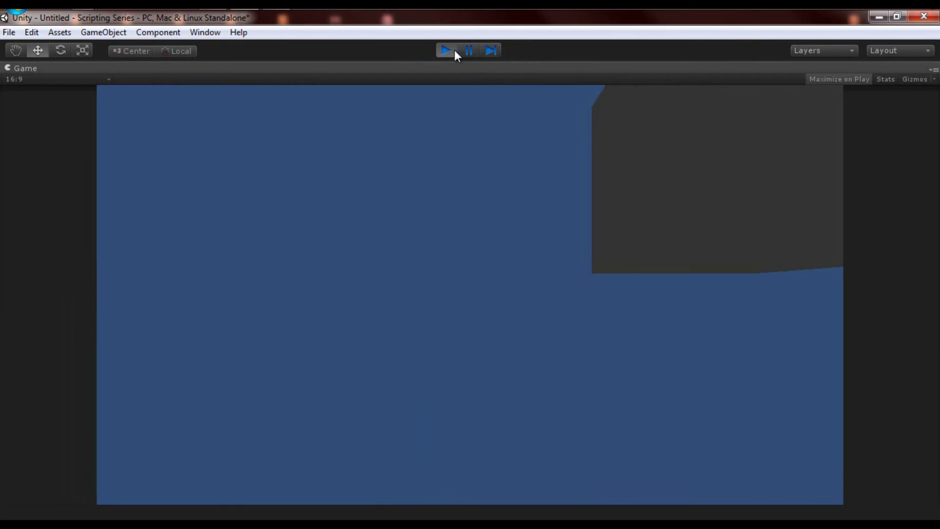
click(453, 49)
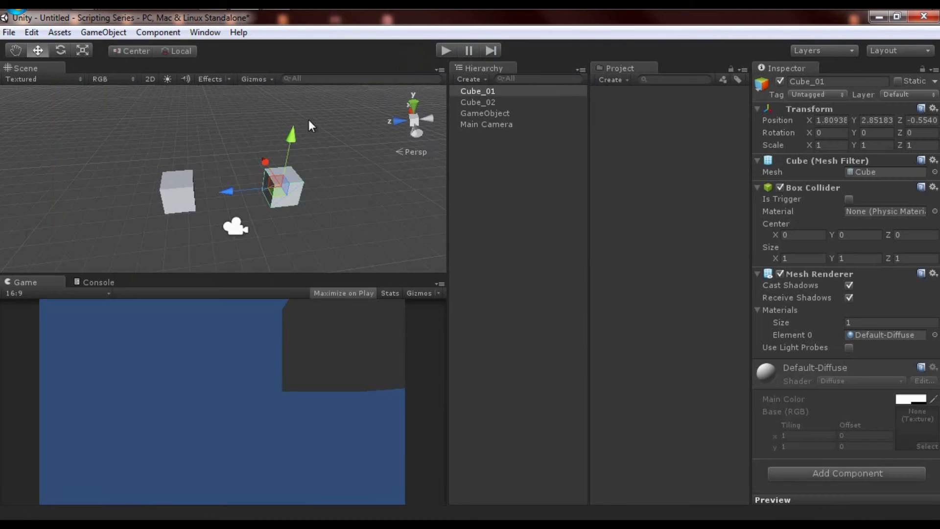
Run the scene with the Game view statistics shown and delete Cube_01 and Cube_02 during play.
click(390, 293)
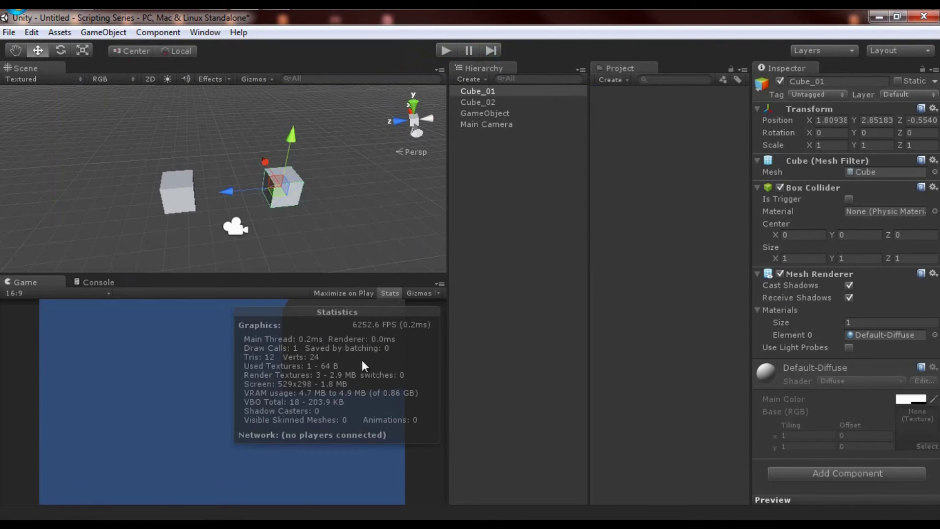
click(450, 46)
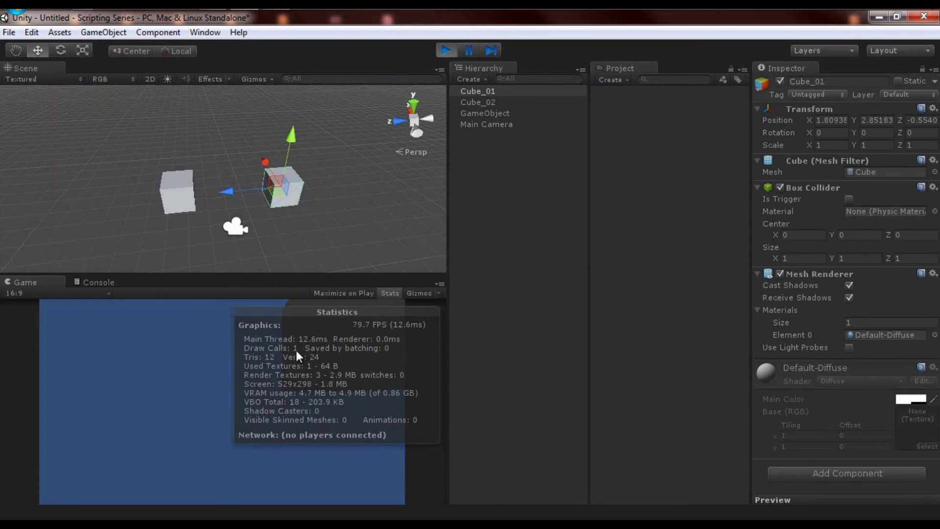
drag(151, 157, 328, 213)
key(Delete)
click(192, 189)
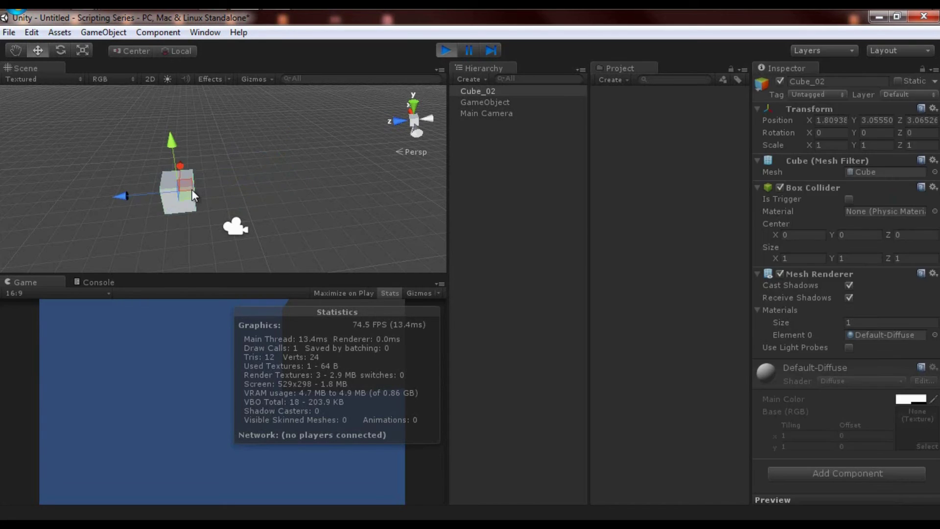
key(Delete)
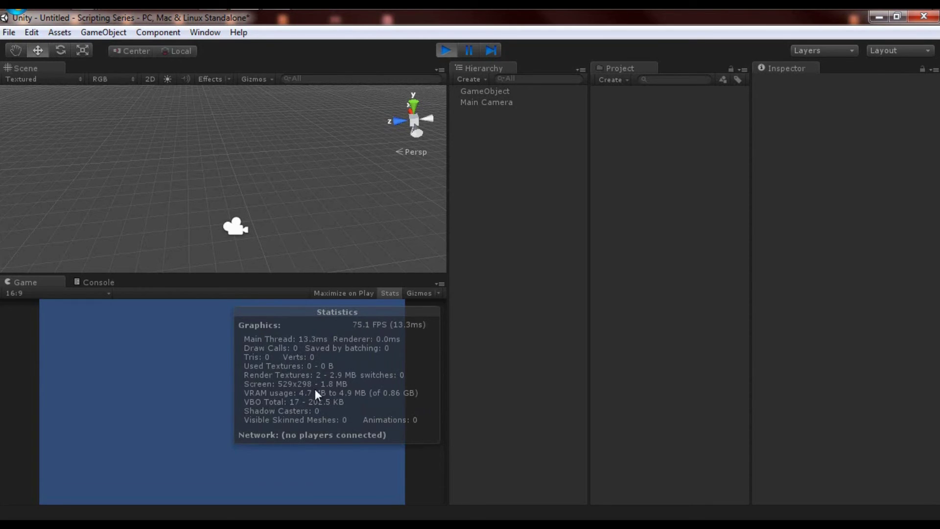
Hide the Game view statistics and stop the running scene.
click(384, 295)
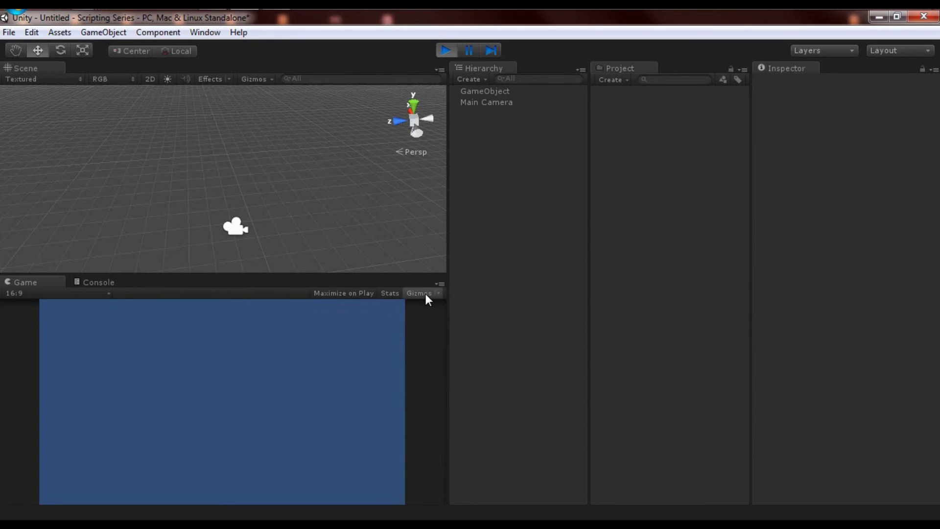
click(439, 293)
click(439, 292)
click(439, 55)
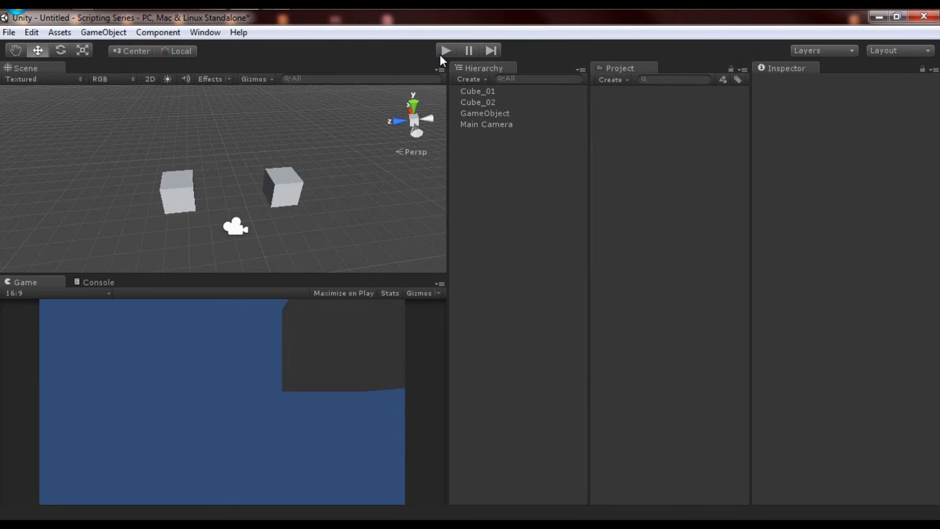
Run the scene, delete both cubes and GameObject during play, and stop it to check whether play-mode deletions persist.
click(445, 52)
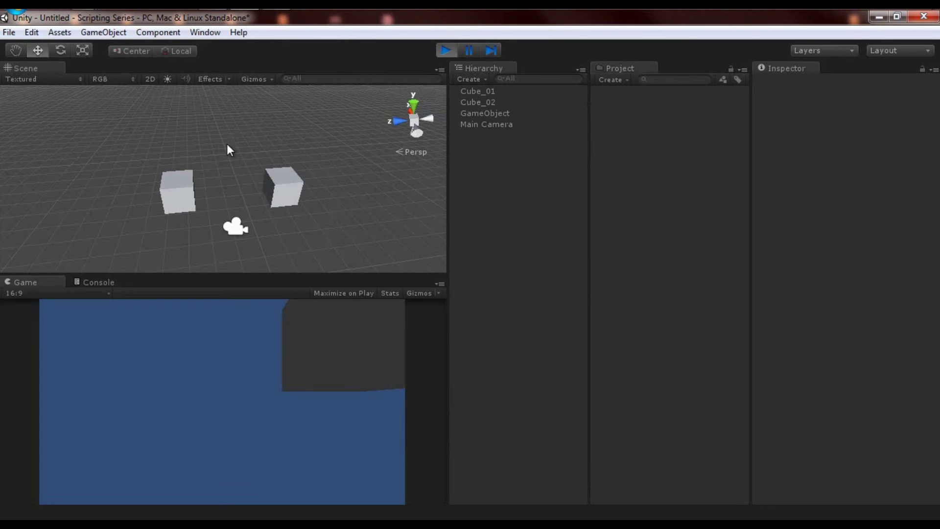
drag(180, 186, 200, 211)
shift+drag(257, 113, 356, 224)
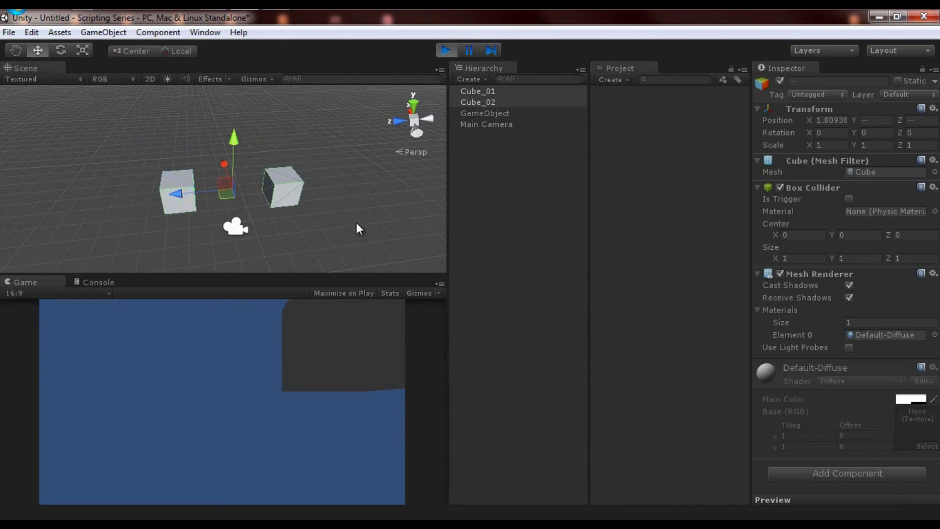
key(Delete)
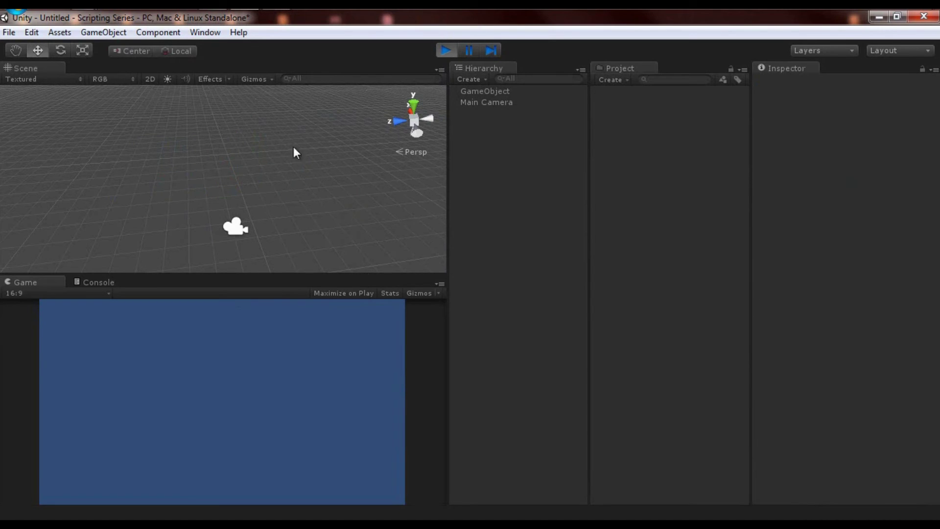
click(478, 91)
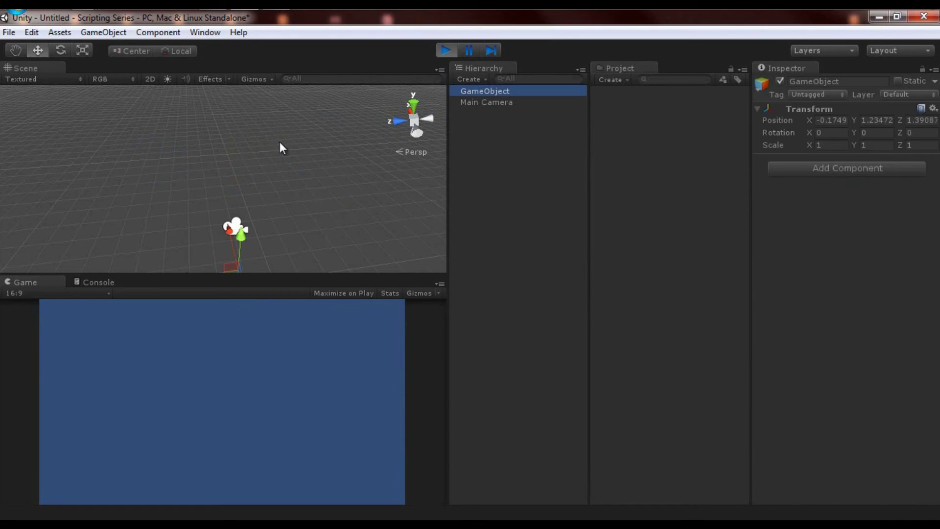
key(Delete)
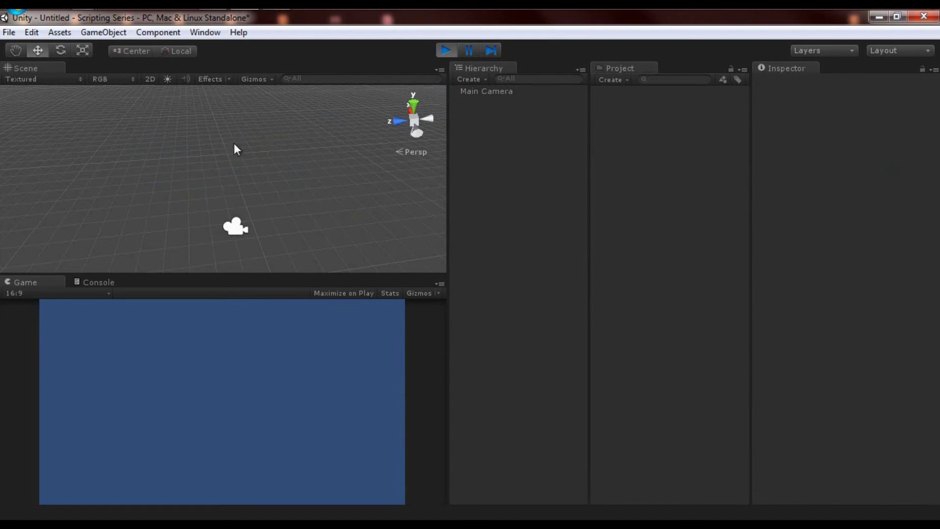
click(443, 50)
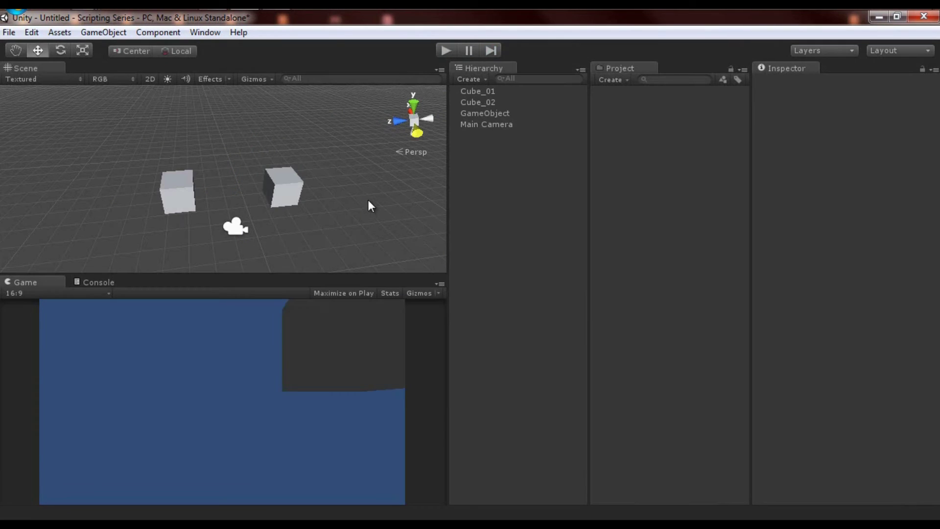
Delete Cube_01, Cube_02 and GameObject from the scene outside play mode, keeping only Main Camera.
click(490, 113)
shift+click(481, 91)
key(Delete)
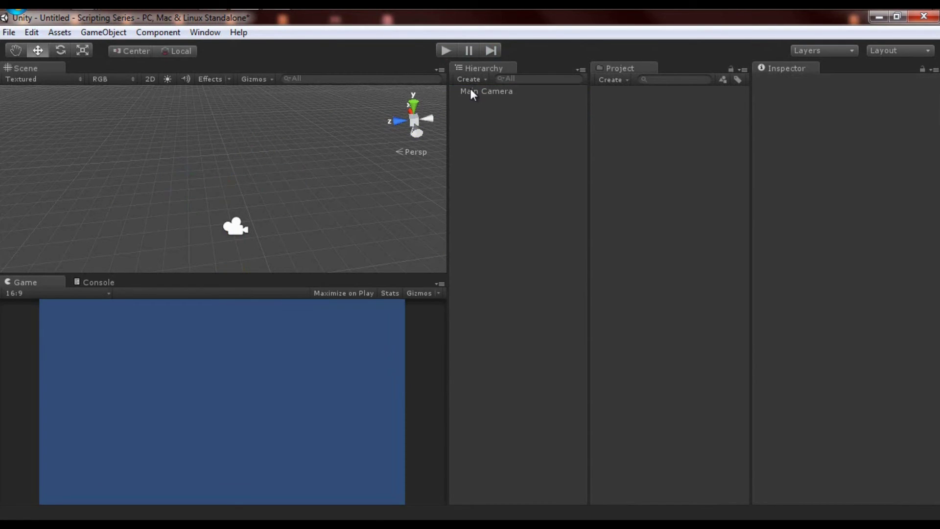
Select Main Camera and set its near clipping plane to 2.18.
click(235, 226)
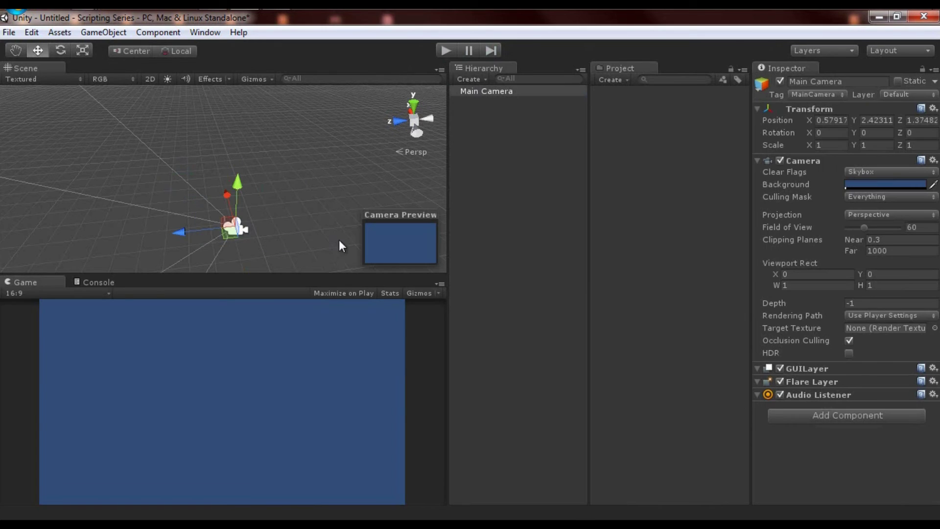
alt+drag(240, 186, 289, 185)
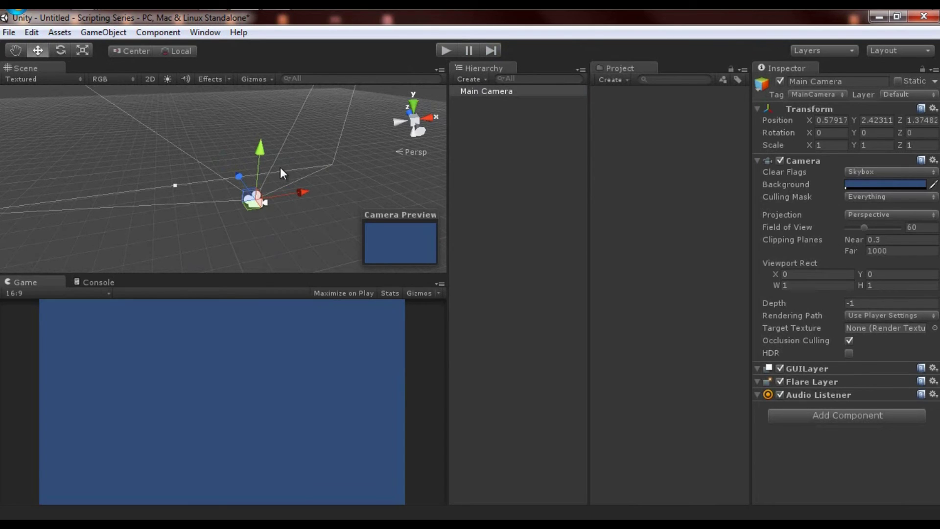
click(860, 240)
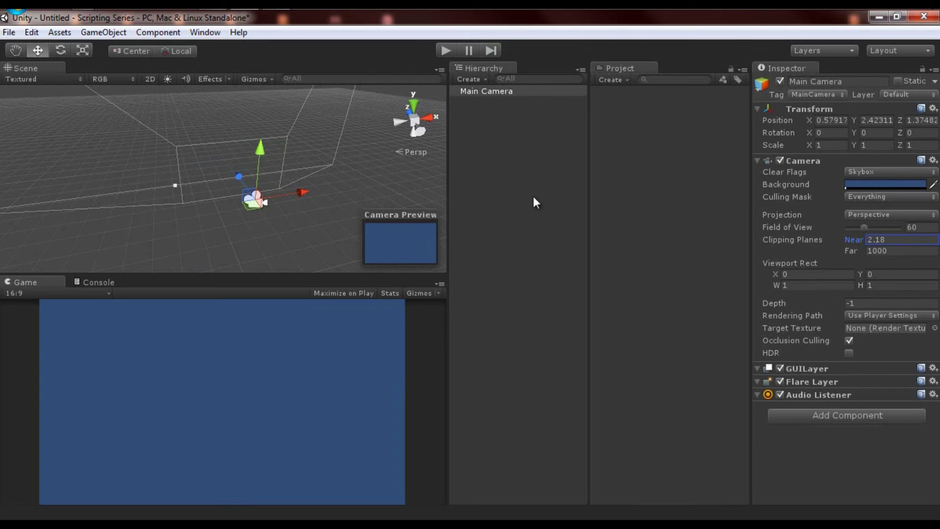
Run the scene, set Main Camera's near clipping plane to 1.6 during play, and stop the scene.
alt+drag(390, 179, 362, 174)
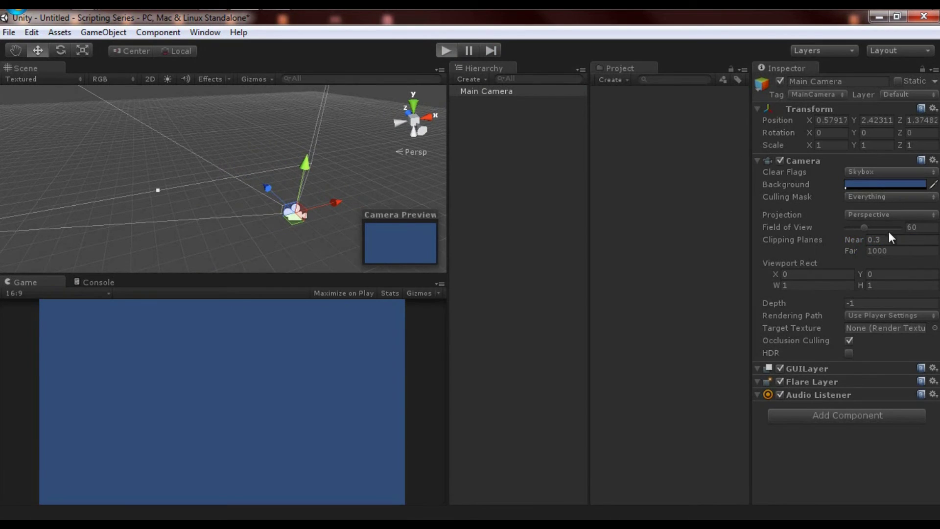
drag(862, 239, 862, 244)
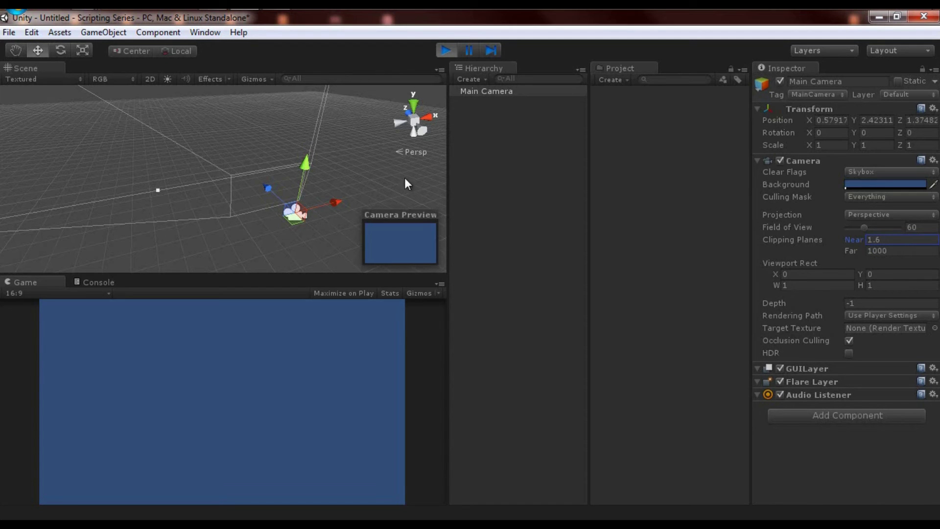
click(444, 47)
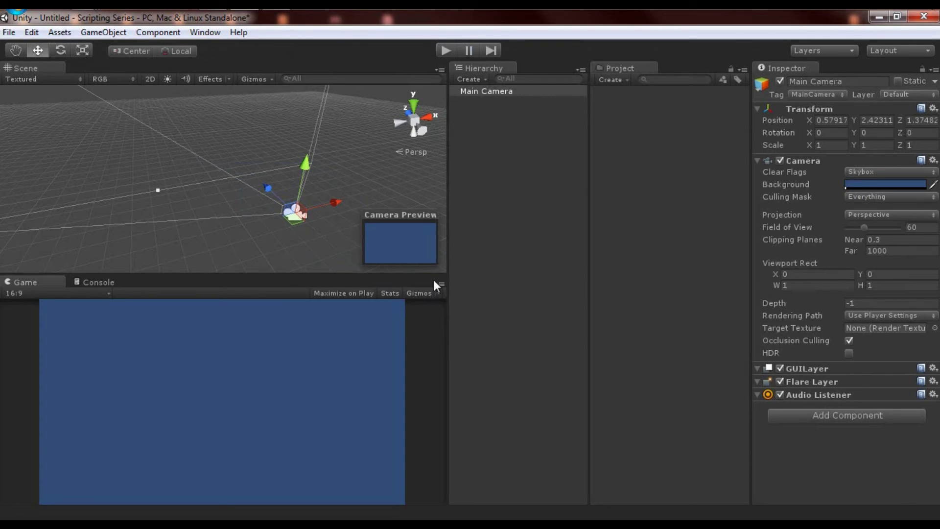
Duplicate Main Camera and move the copy along the Z axis to a position of about 3.77.
key(ctrl+d)
drag(275, 188, 237, 137)
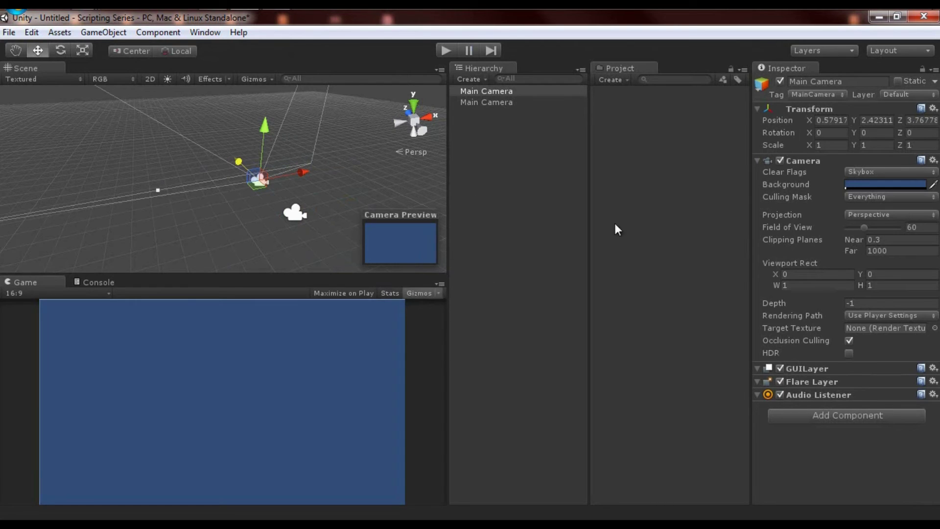
click(485, 102)
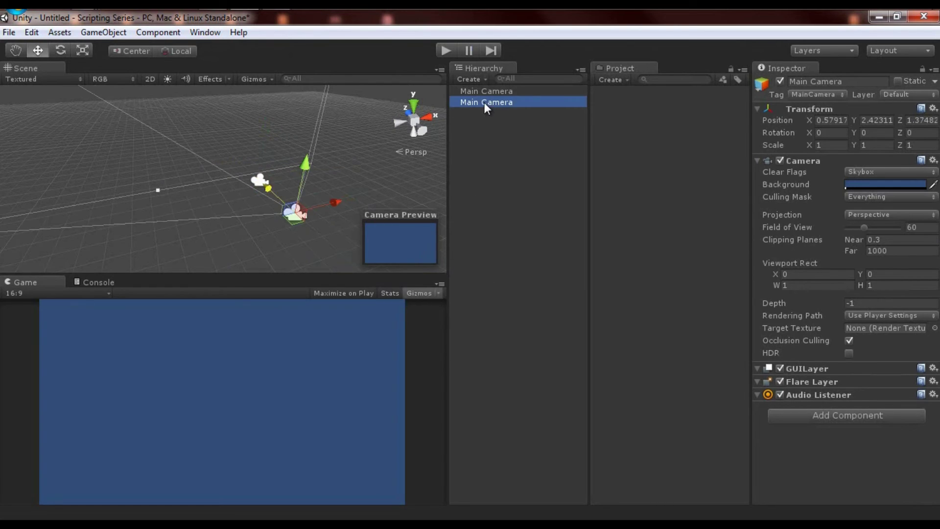
click(513, 92)
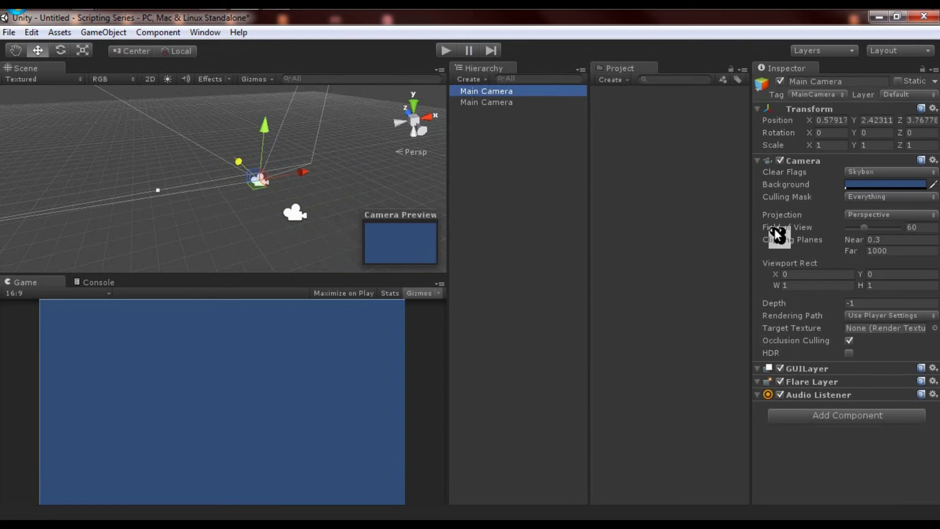
Set the duplicate camera's Depth to -4.73 and reselect the original camera.
drag(793, 305, 515, 287)
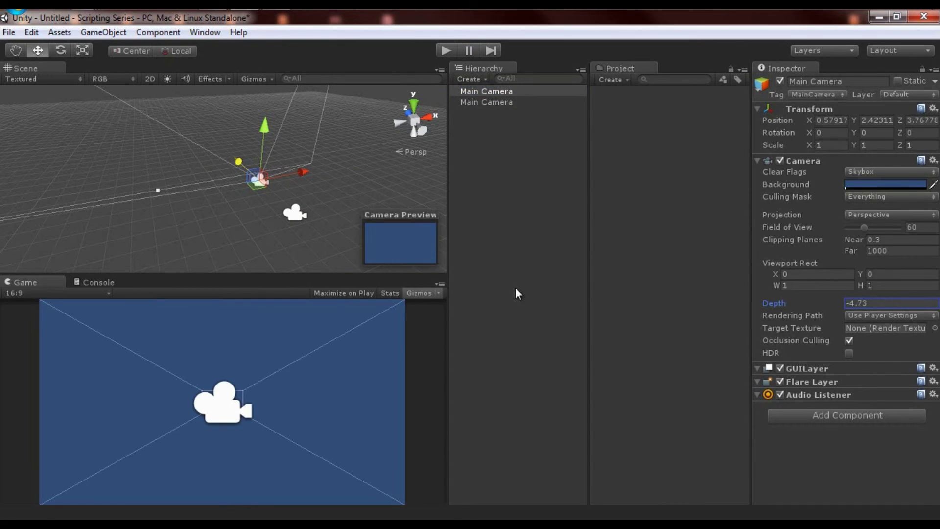
click(458, 178)
click(478, 103)
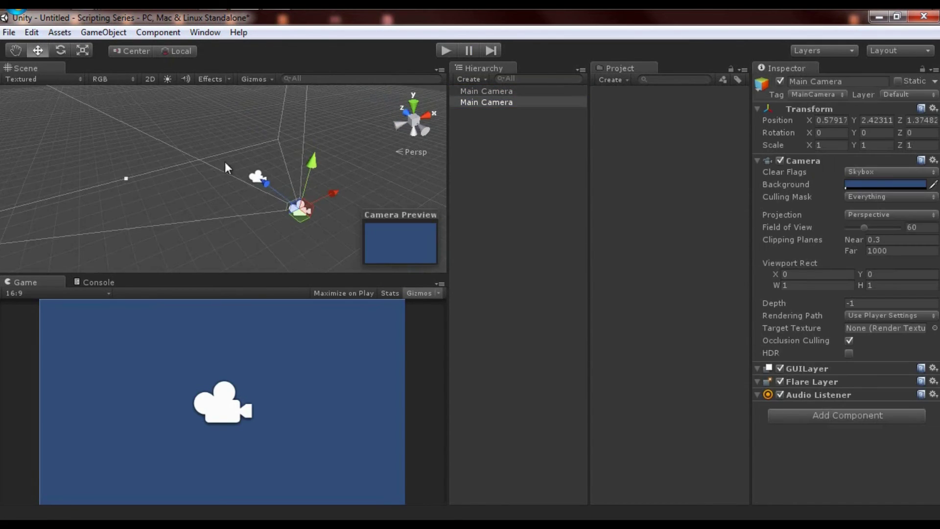
Delete the duplicate camera, keeping only the original Main Camera in the scene.
click(244, 206)
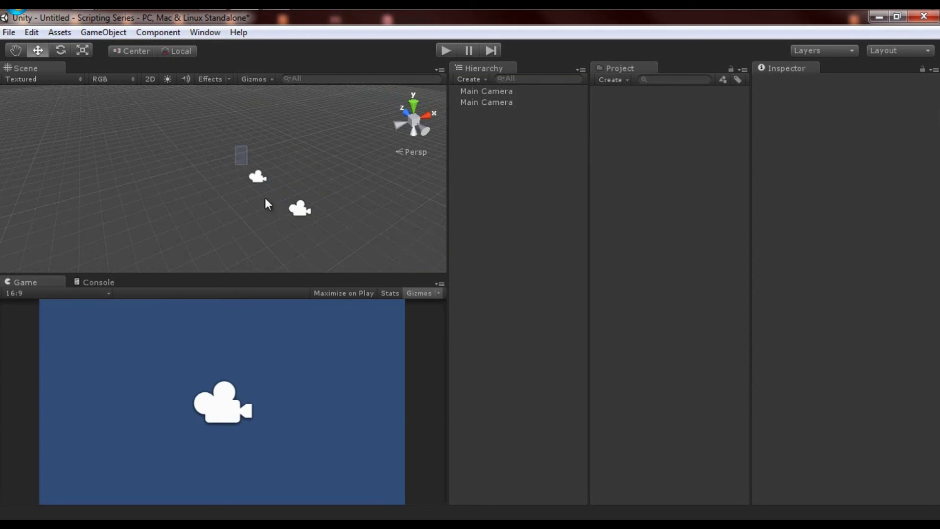
click(267, 202)
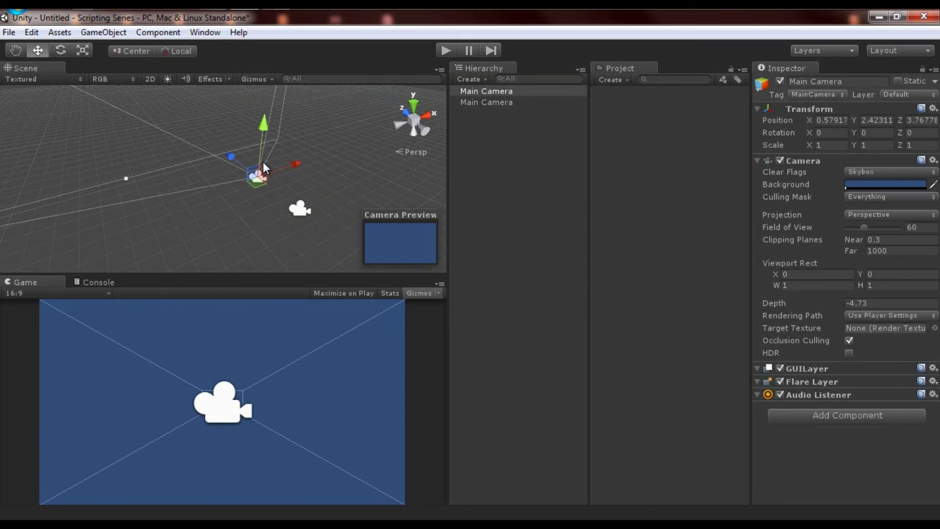
key(Delete)
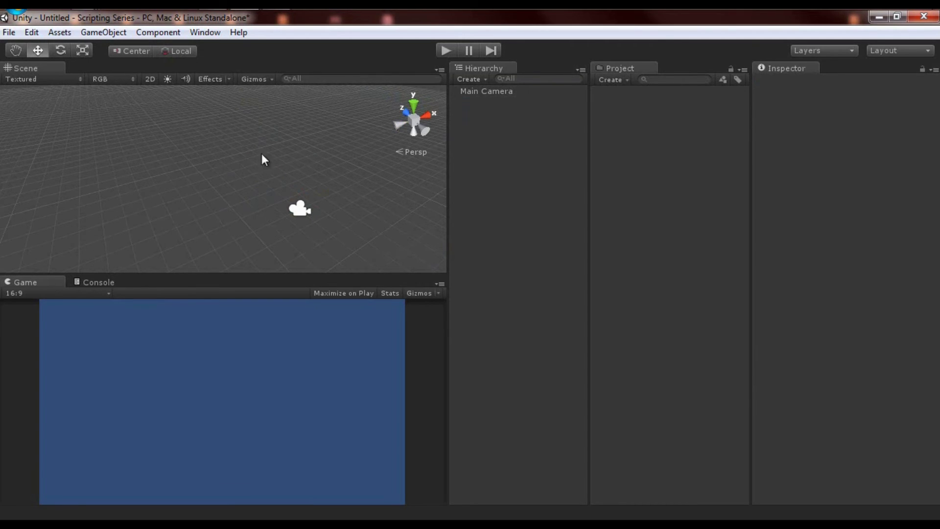
Apply Move To View to Main Camera and undo the move.
click(299, 208)
click(88, 32)
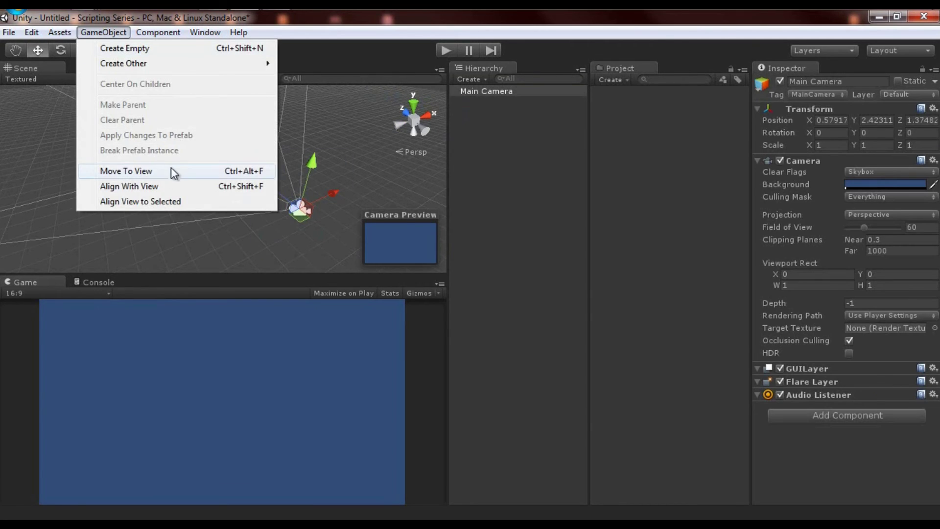
click(193, 172)
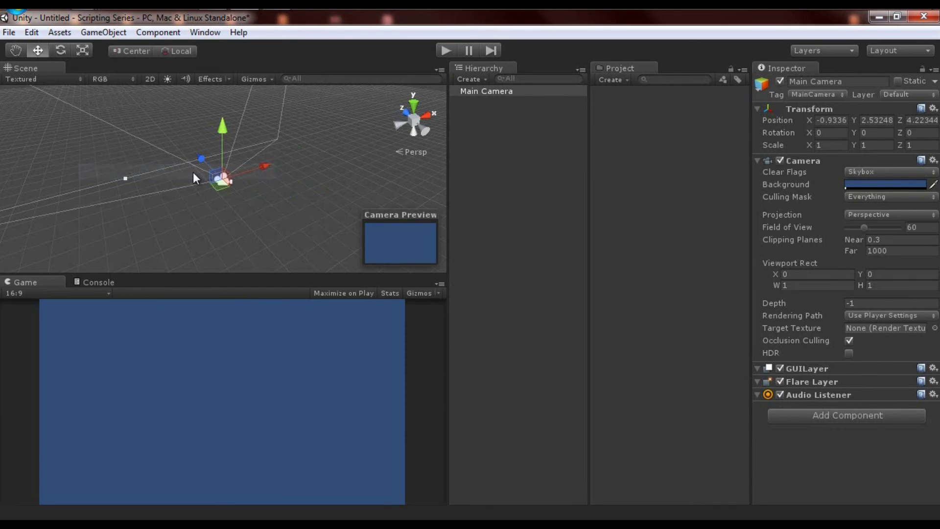
key(ctrl+z)
Align the Scene view to the selected Main Camera.
click(102, 33)
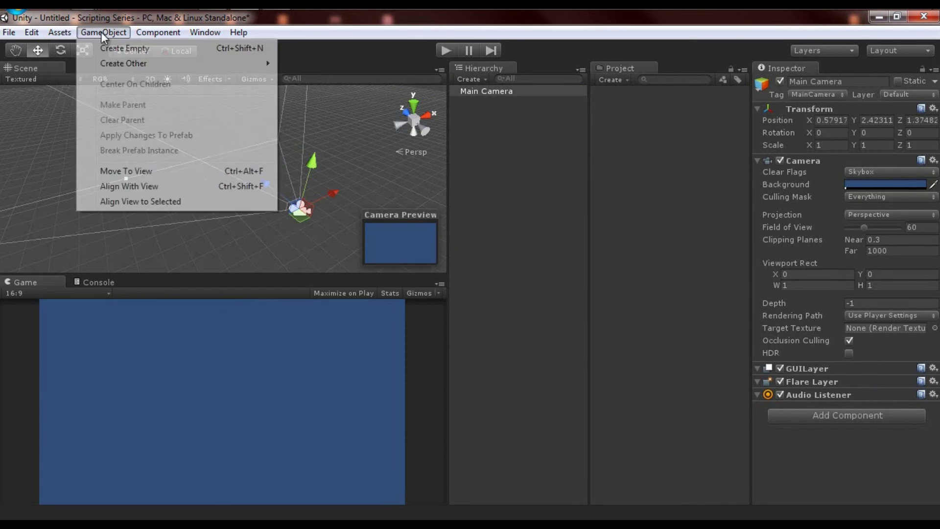
click(134, 200)
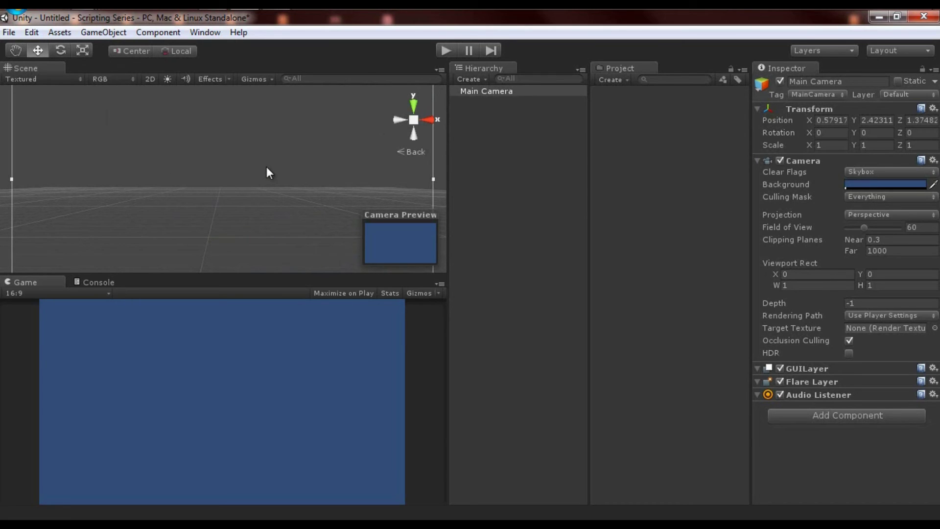
click(438, 293)
click(442, 320)
scroll(306, 166, down, 3)
key(alt)
alt+drag(271, 128, 327, 205)
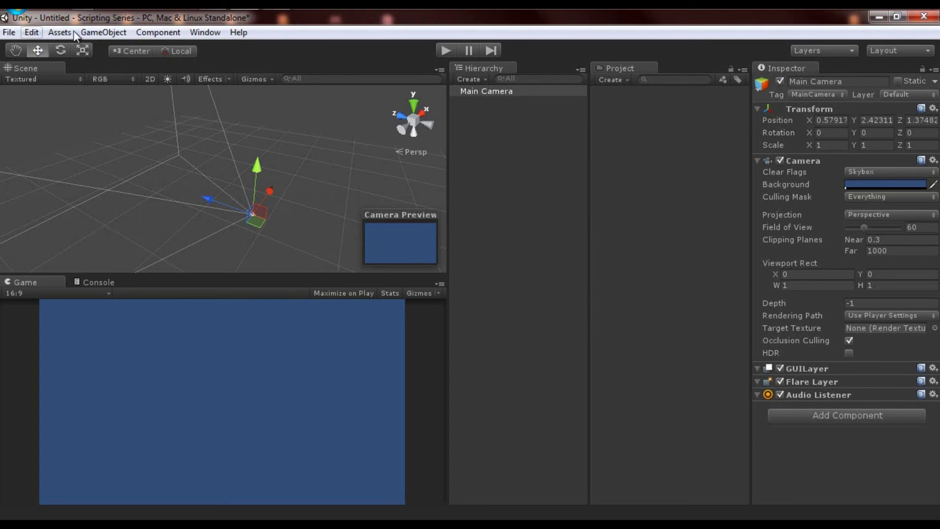
Open the Build Settings to view the available platforms and standalone build options, and close them.
click(8, 33)
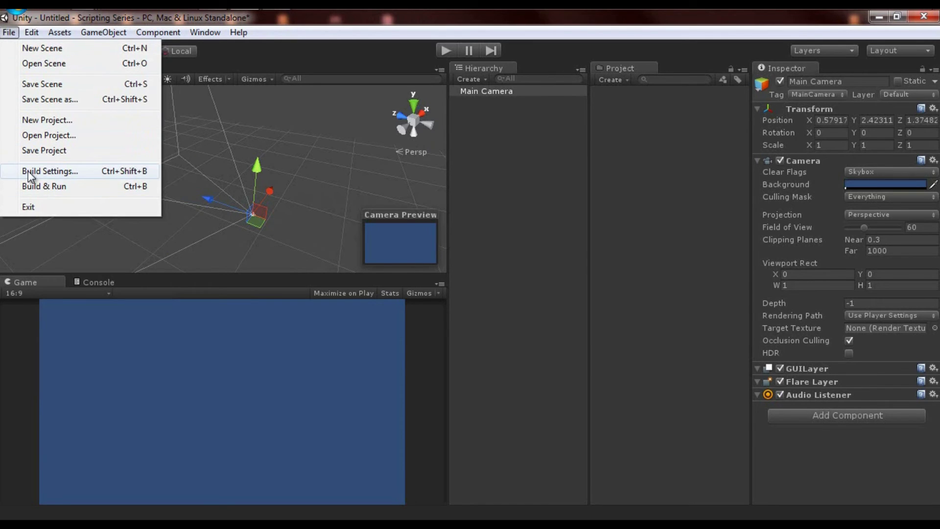
click(31, 172)
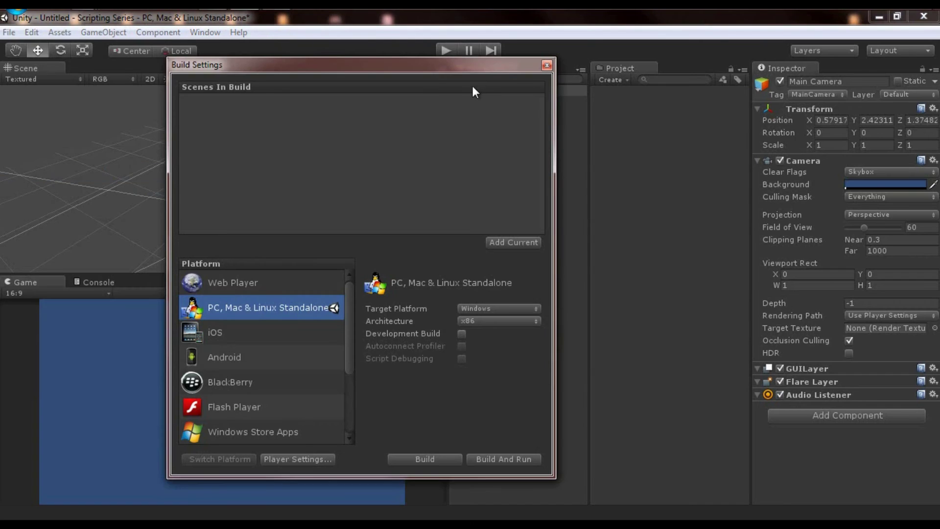
click(546, 65)
click(9, 32)
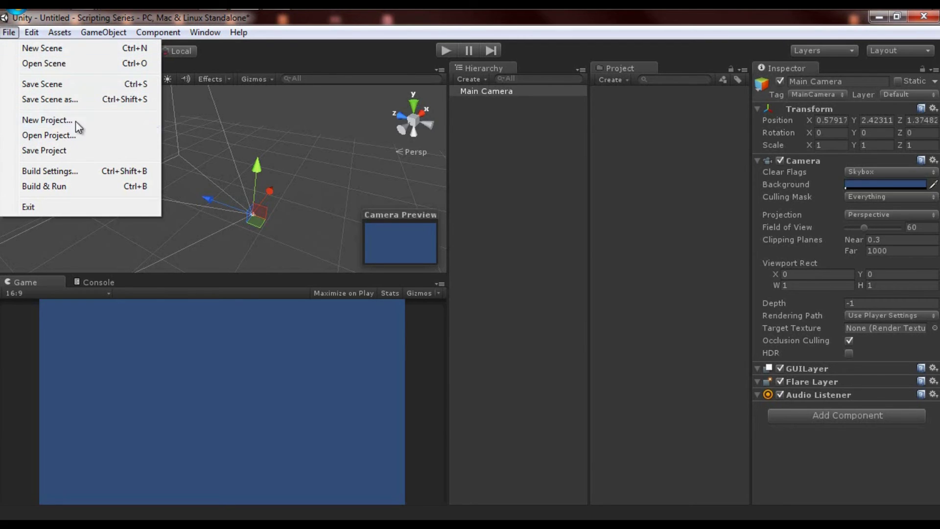
click(545, 154)
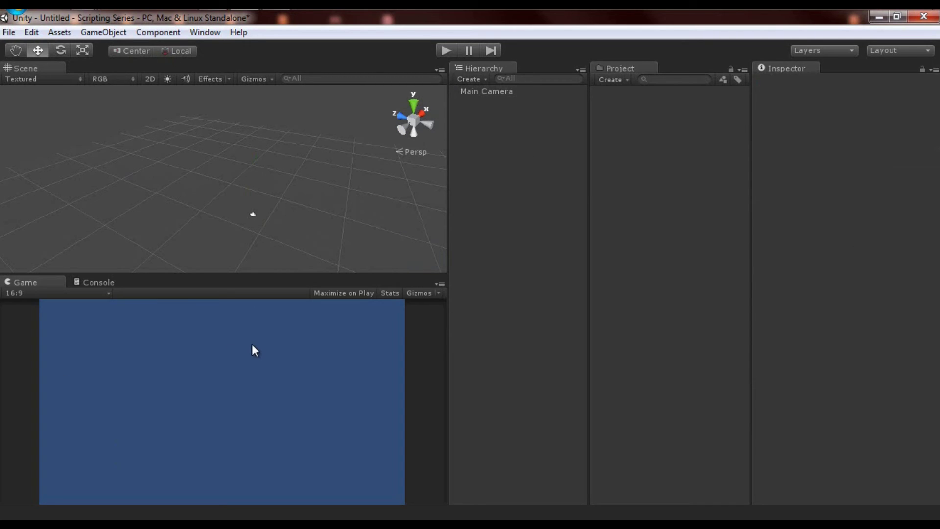
click(9, 32)
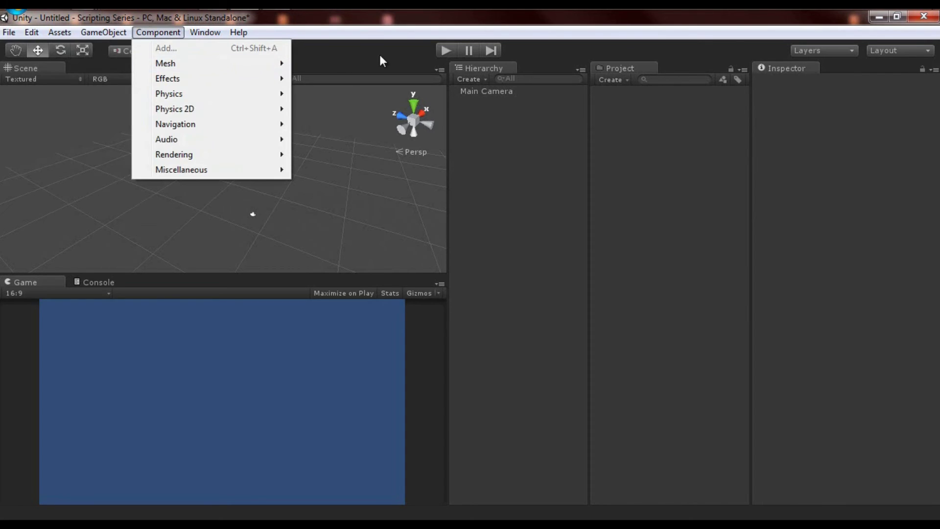
click(593, 162)
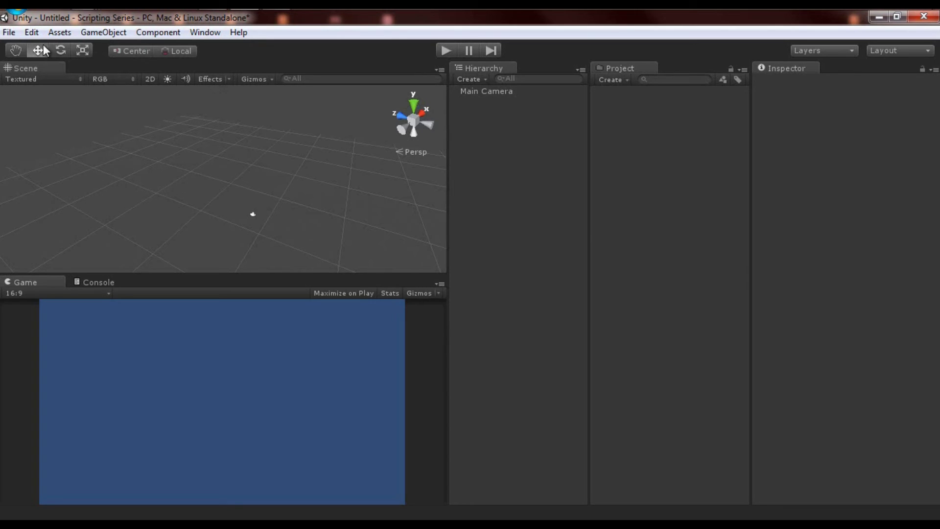
Reopen the Build Settings for a second look and close them without changes.
click(10, 33)
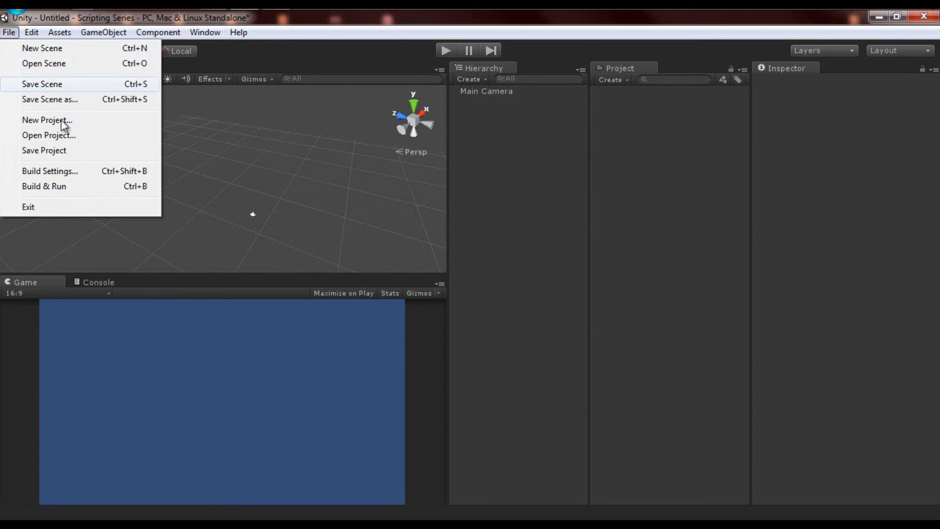
click(53, 170)
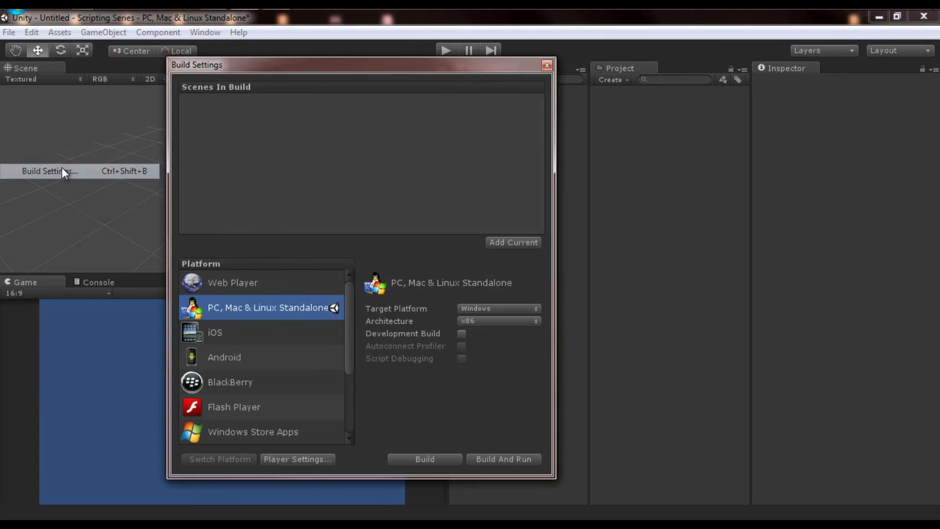
click(548, 66)
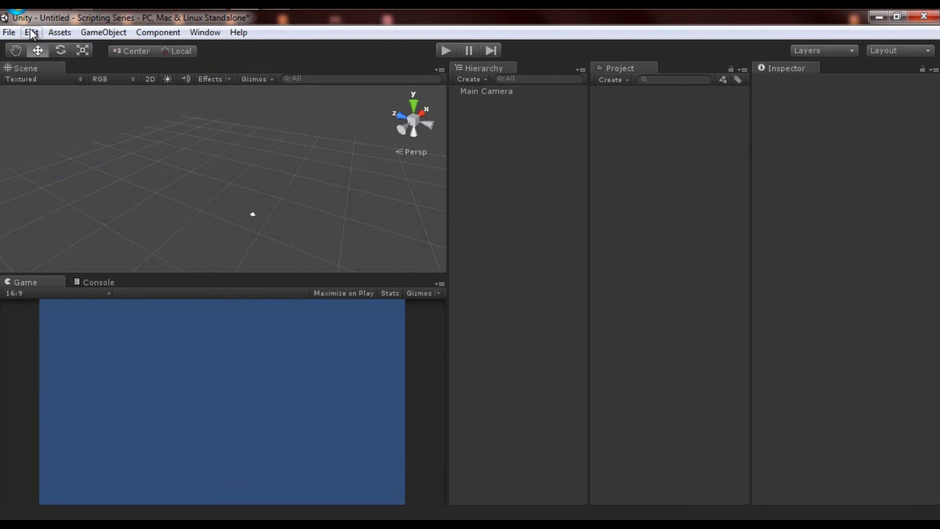
Examine the load and save selection commands with nothing selected and with Main Camera selected.
click(31, 32)
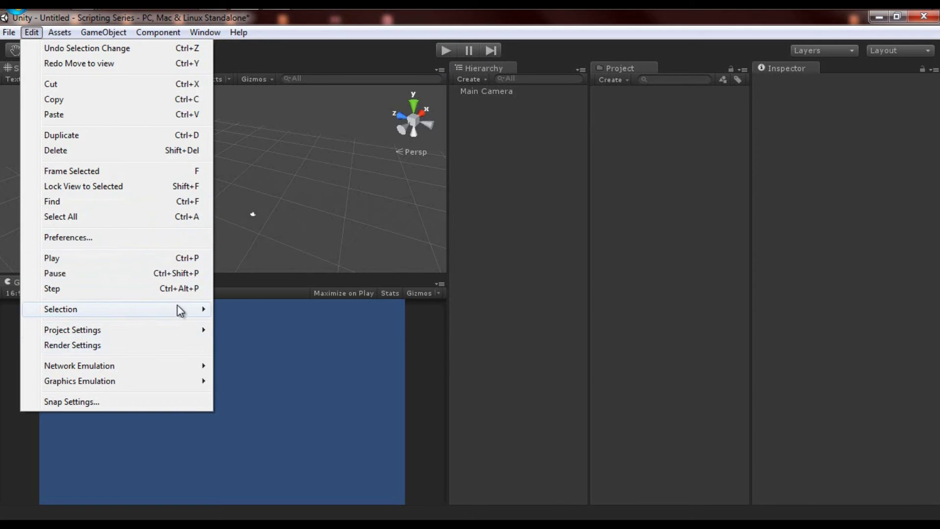
mouse_move(178, 307)
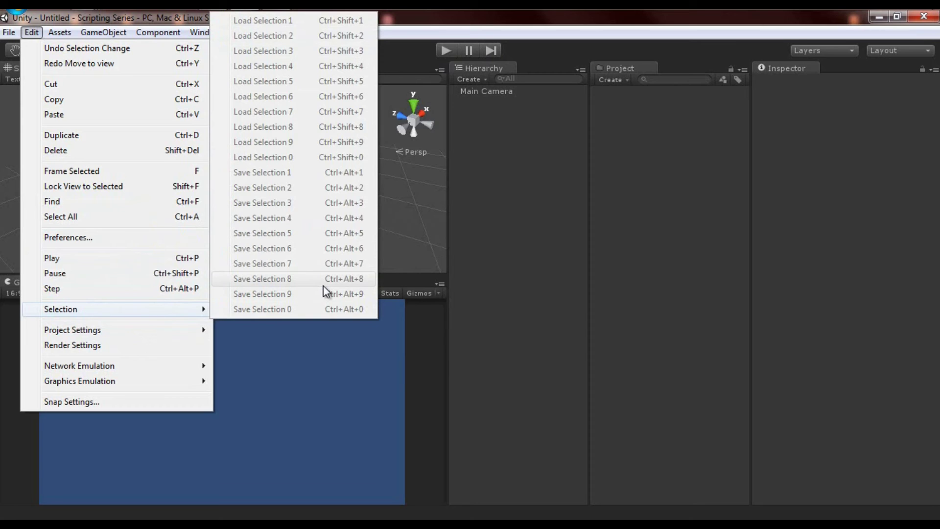
click(456, 167)
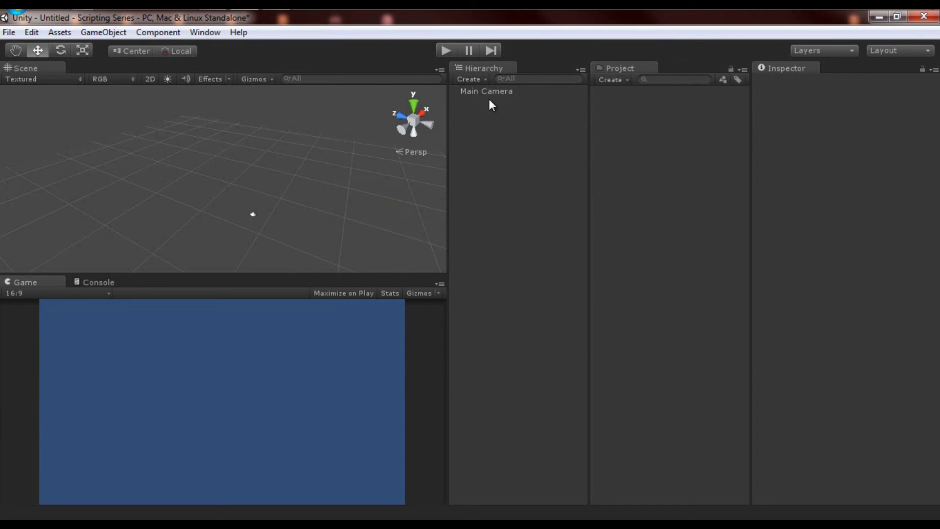
click(491, 93)
click(31, 32)
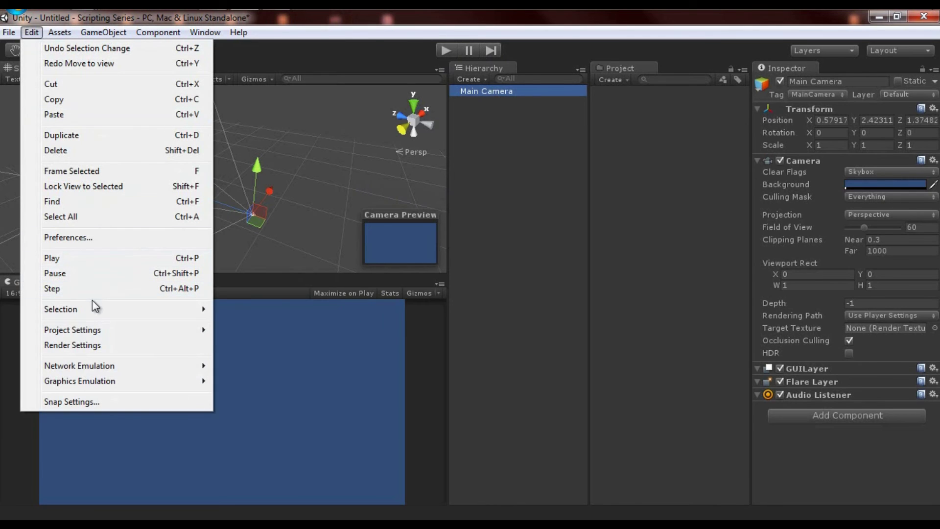
mouse_move(98, 303)
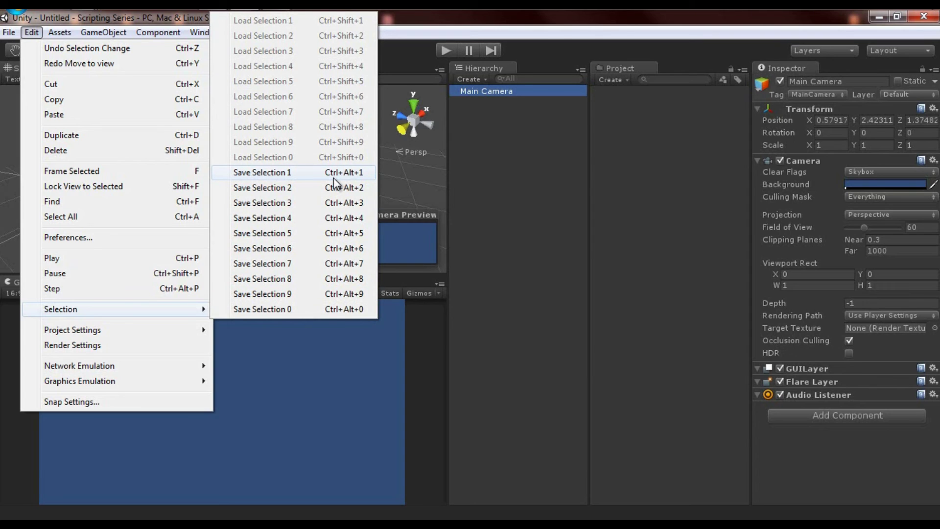
click(483, 139)
Open the project's Input settings in the Inspector.
click(490, 91)
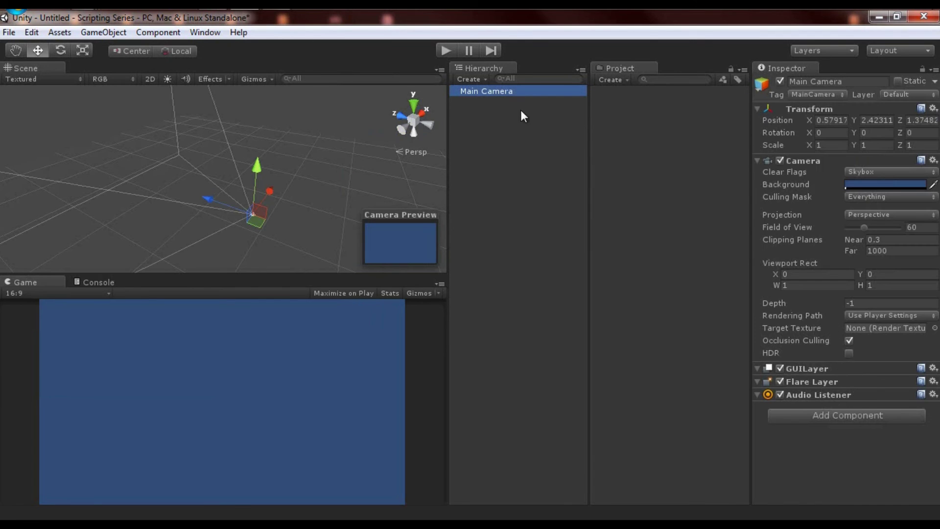
click(39, 32)
mouse_move(139, 335)
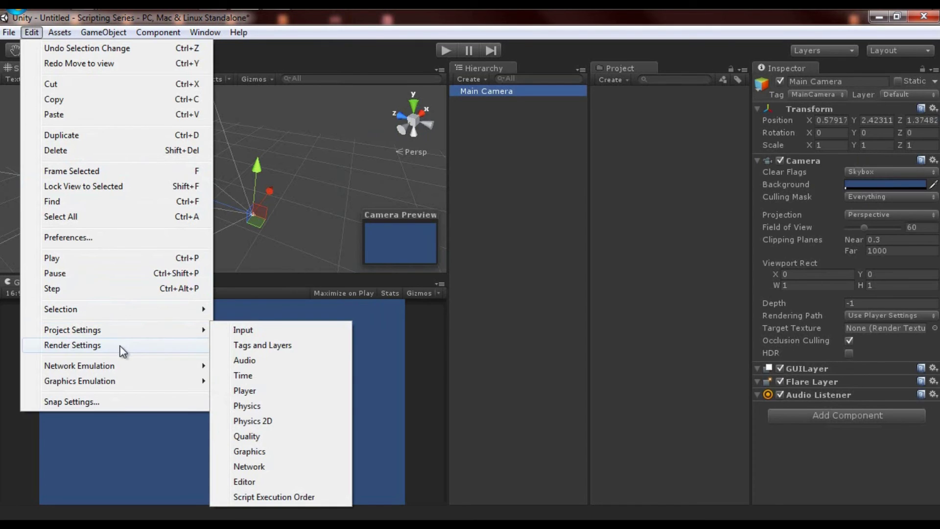
click(265, 335)
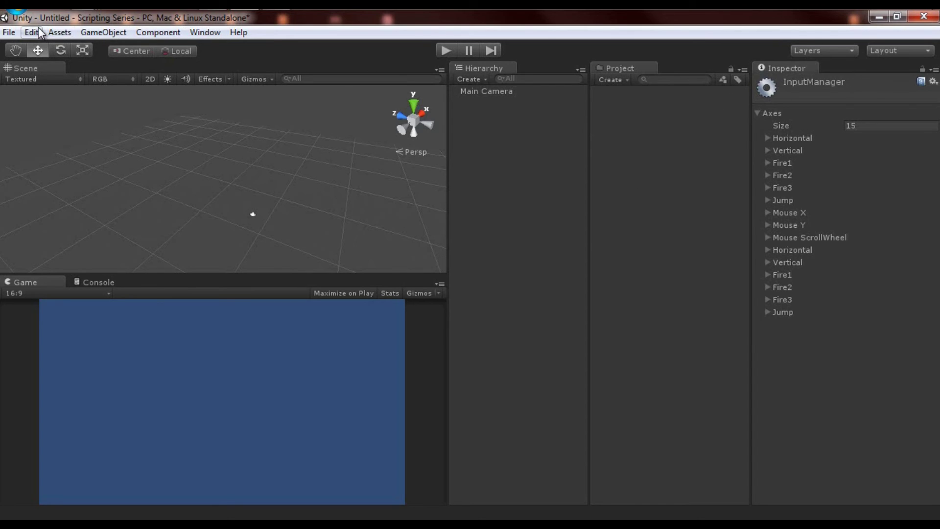
Open the project's Player settings in the Inspector.
click(59, 32)
mouse_move(32, 32)
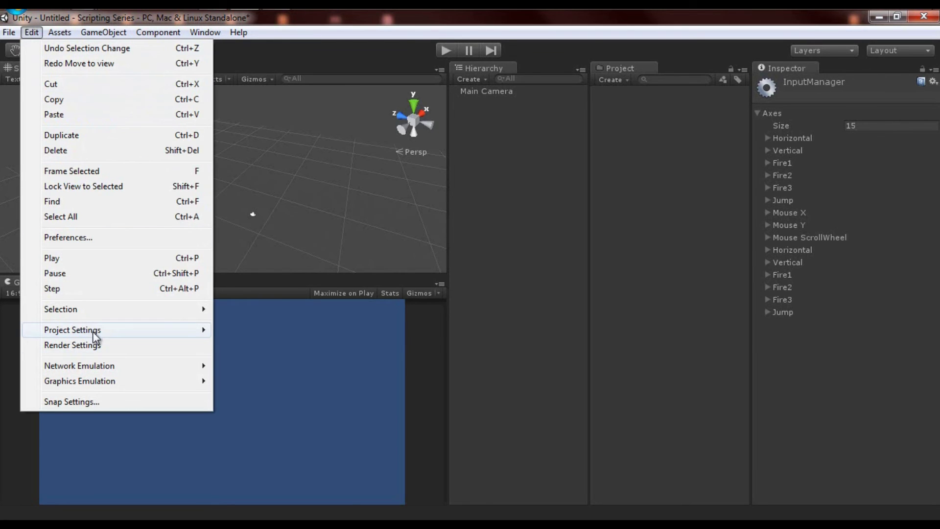
mouse_move(93, 331)
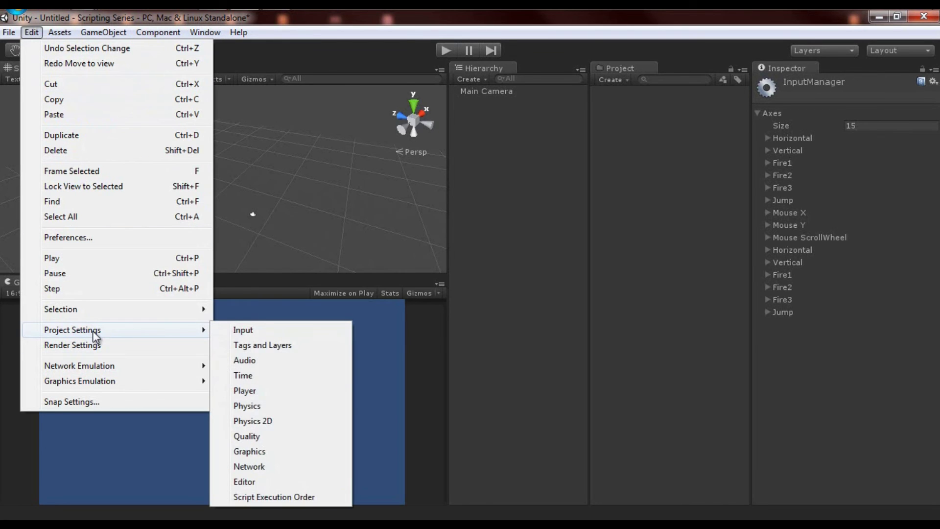
click(263, 391)
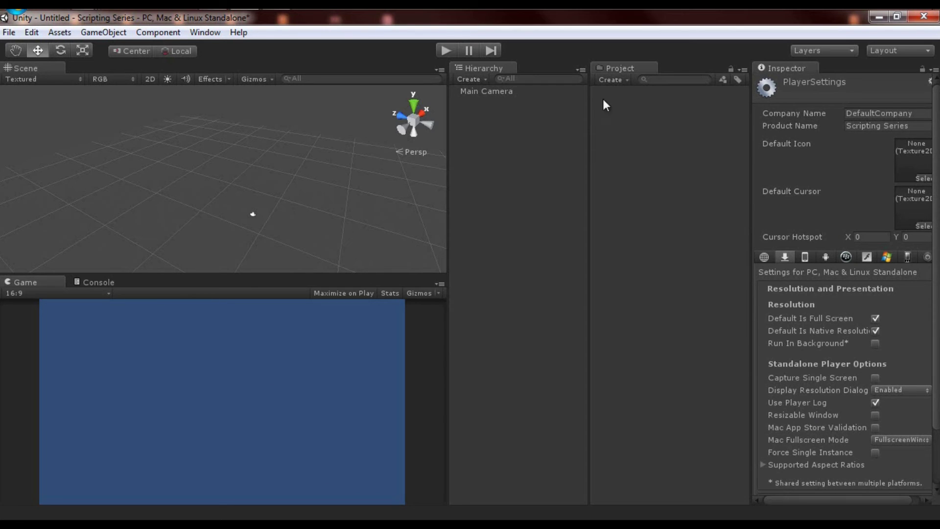
Open the Render Settings and view the Scene view's effects options without changing any of them.
click(32, 33)
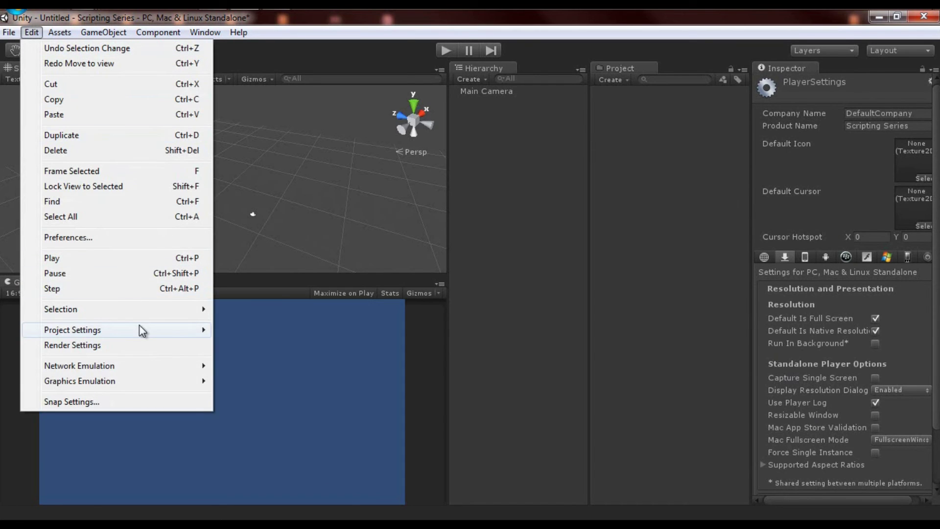
mouse_move(141, 328)
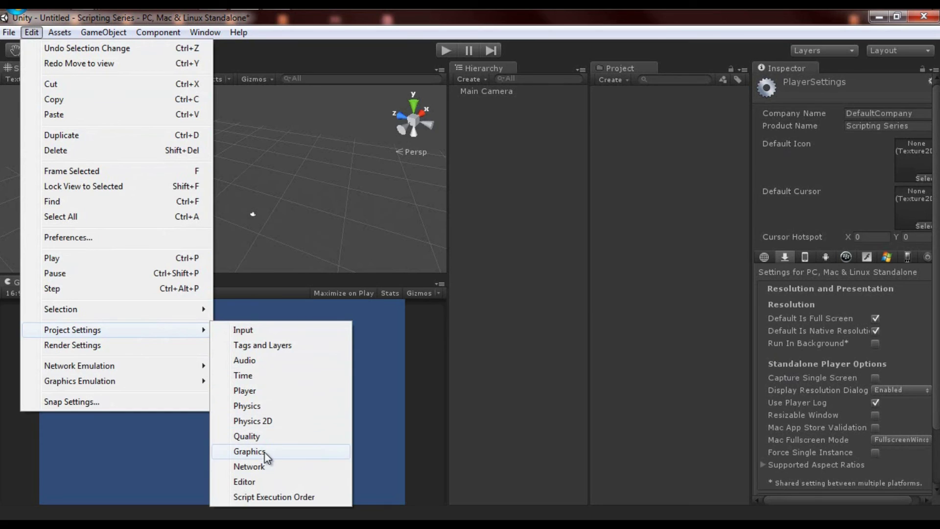
click(142, 347)
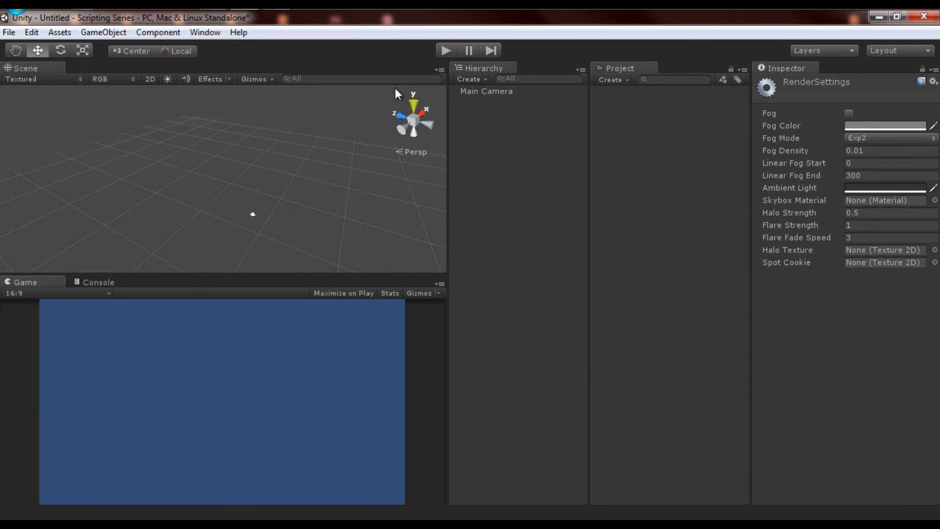
click(228, 79)
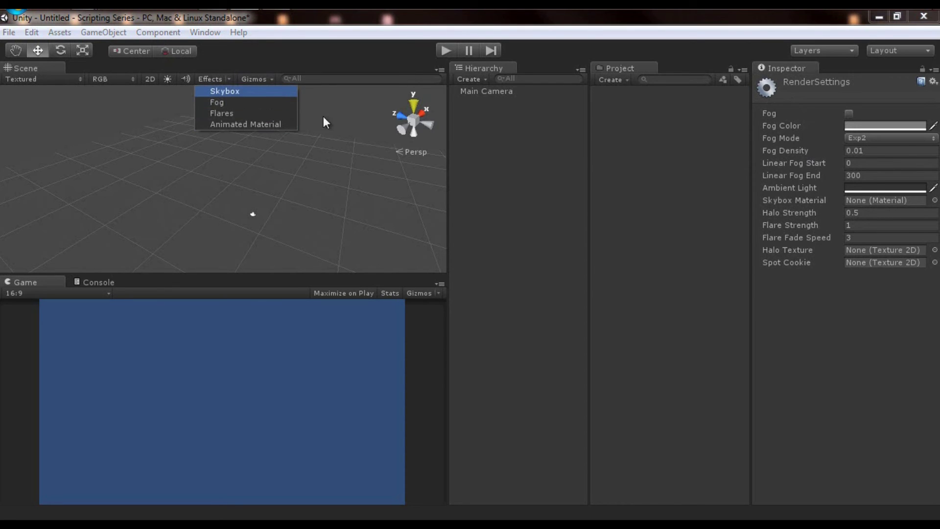
click(862, 139)
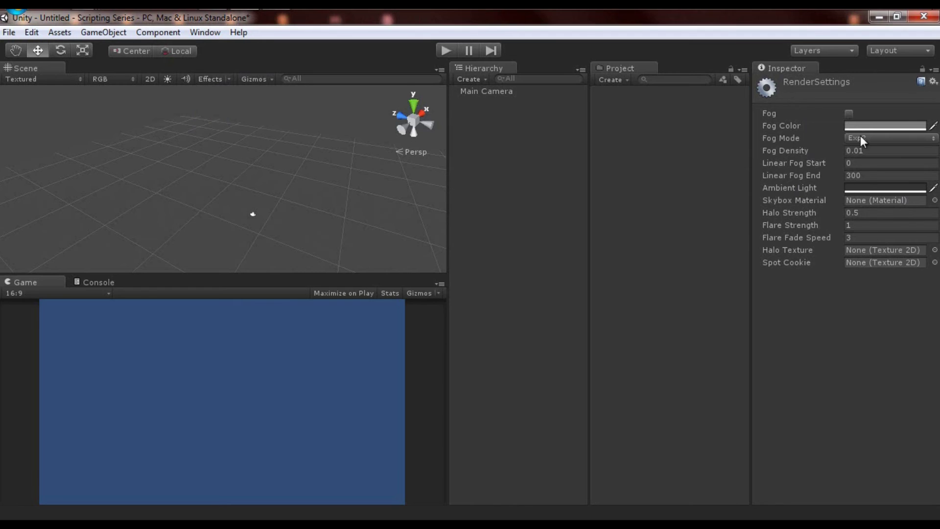
Examine the available Network Emulation and Graphics Emulation options.
click(60, 33)
mouse_move(31, 32)
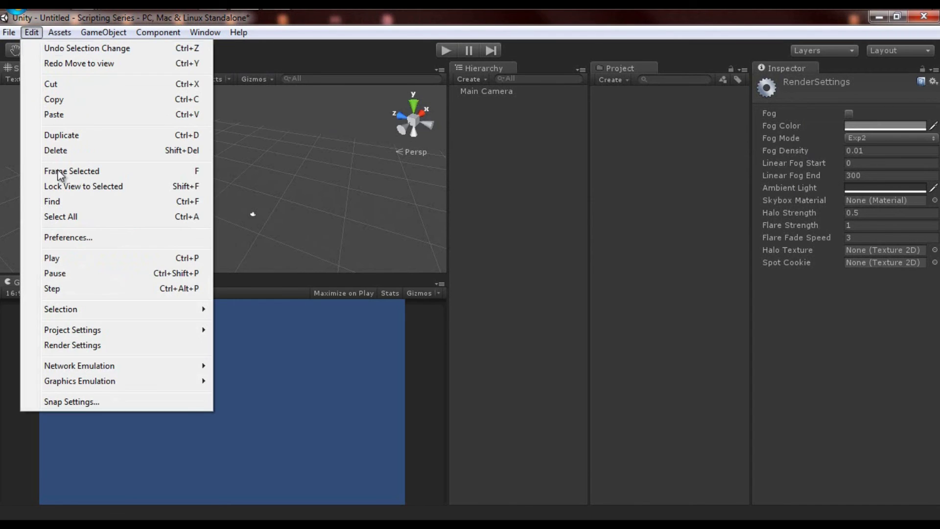
mouse_move(99, 382)
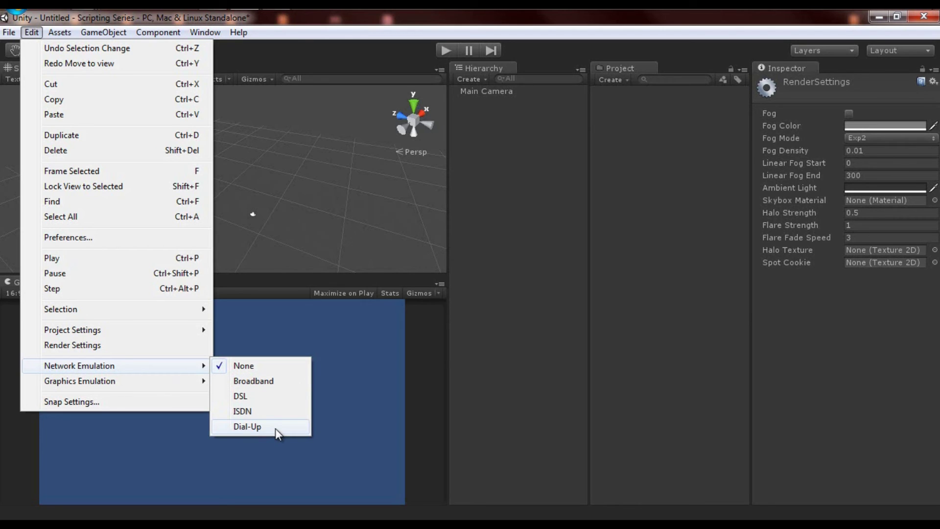
mouse_move(194, 387)
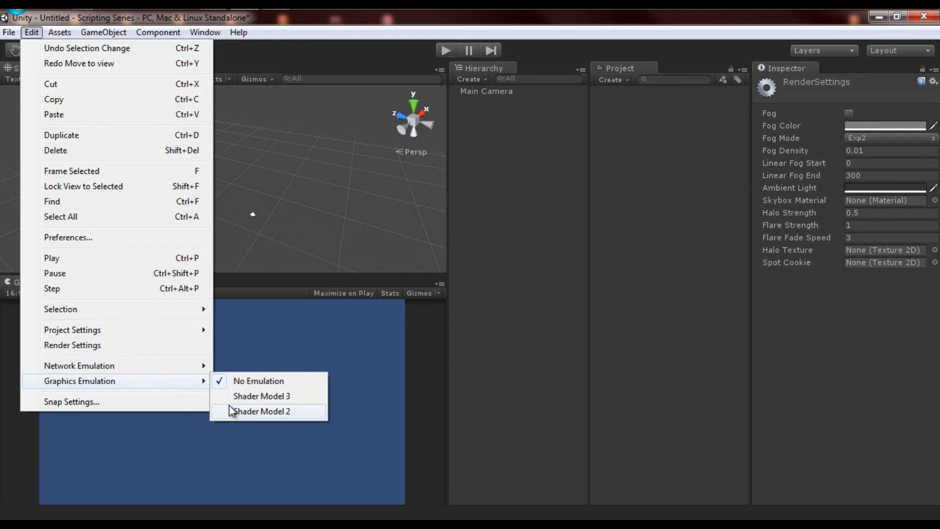
Open the Snap settings window, and add a cube to the scene and frame it in the Scene view.
click(153, 401)
drag(483, 133, 559, 232)
click(477, 78)
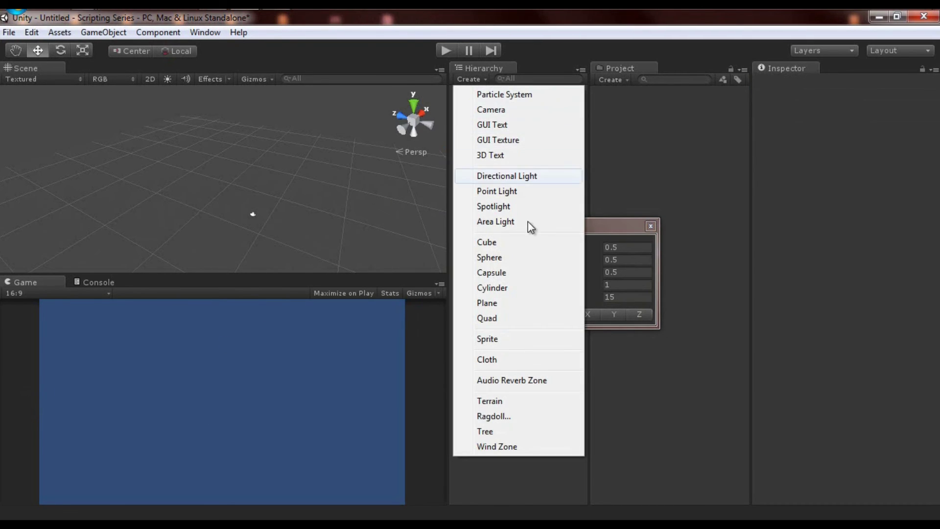
click(520, 240)
key(f)
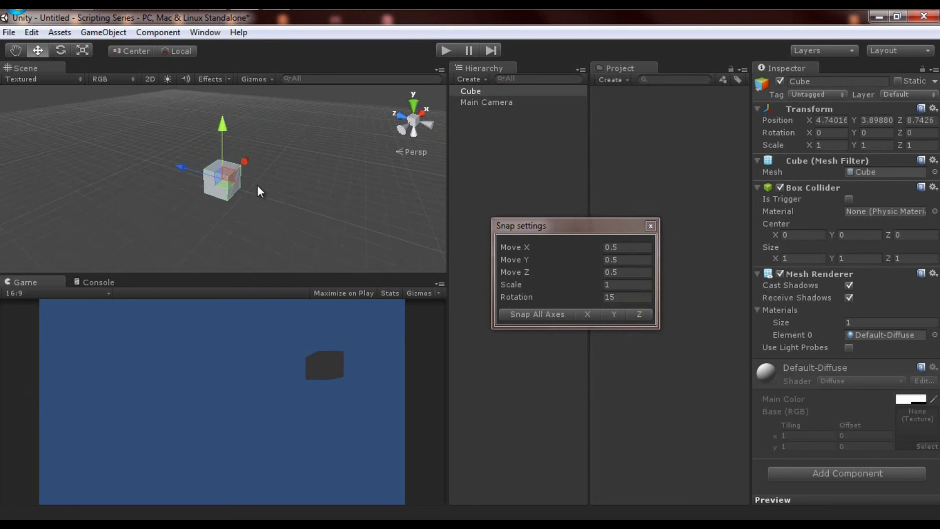
Move the cube freely without snapping, both before and after setting its X position to 5.
drag(224, 183, 283, 185)
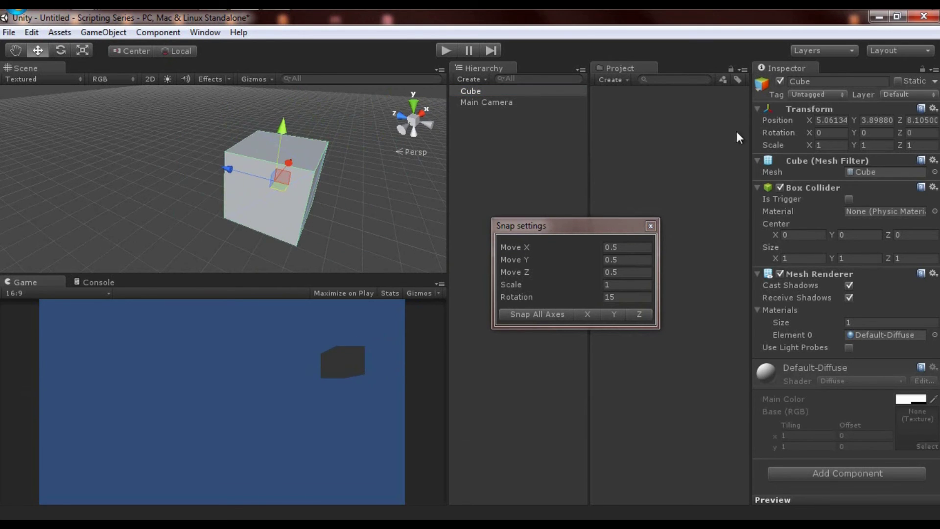
click(842, 121)
text(5)
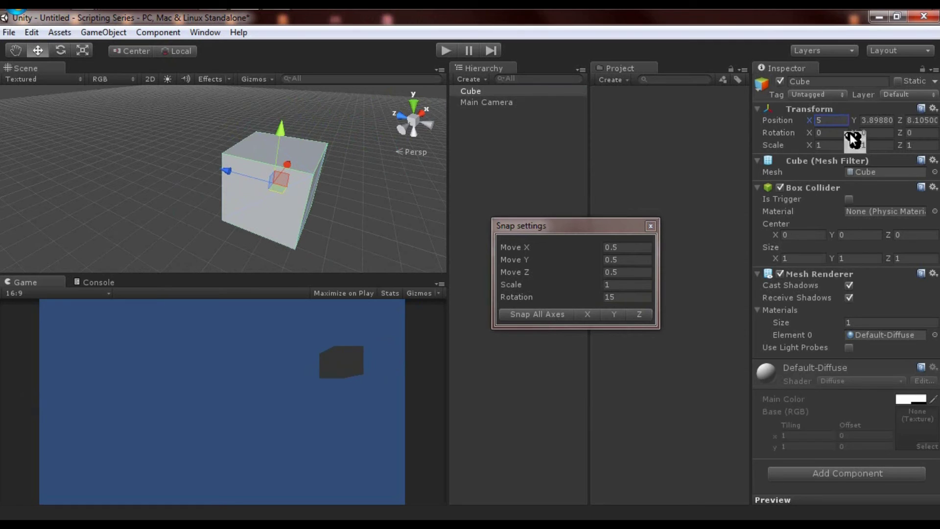
click(275, 187)
drag(275, 187, 310, 156)
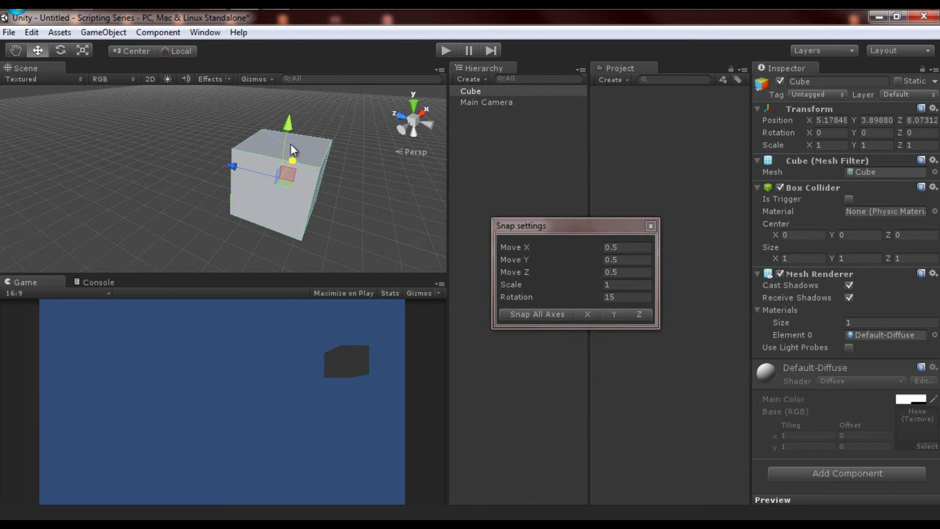
Set the cube's position to X 5, Y 4 and Z 8.
click(824, 120)
text(5)
key(Tab)
text(4)
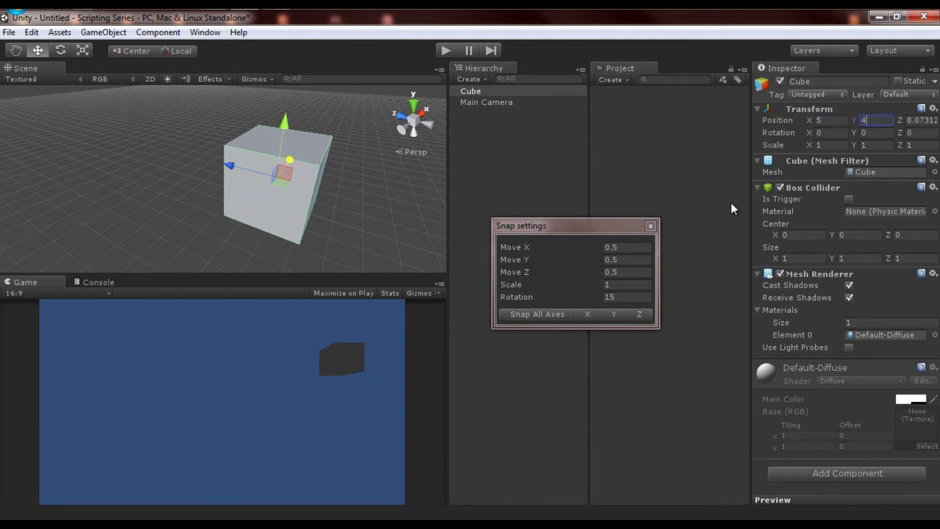
key(Tab)
text(8)
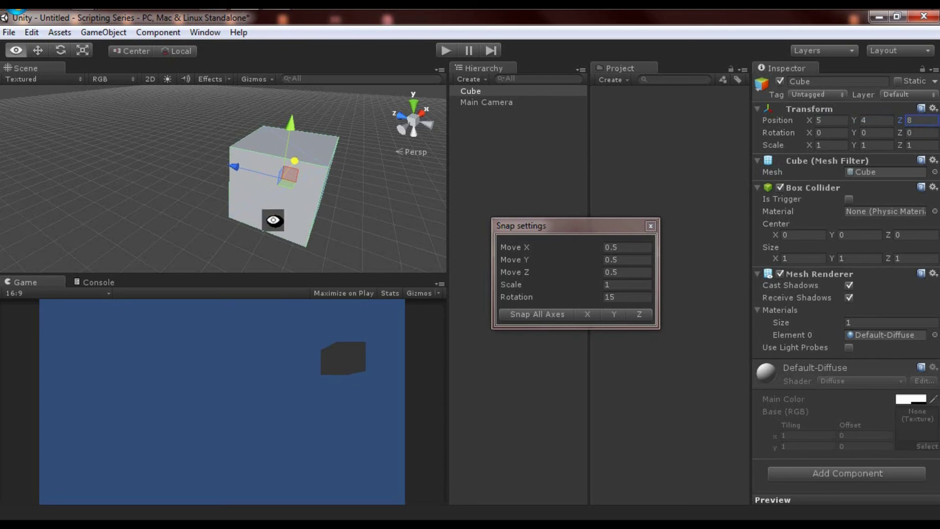
Move the cube with snapping along its Z and Y axes, finishing at a Y position of 3.5.
alt+drag(273, 220, 239, 211)
mouse_move(210, 177)
ctrl+mouse_down()
mouse_move(146, 153)
mouse_move(243, 172)
mouse_move(209, 178)
ctrl+mouse_up()
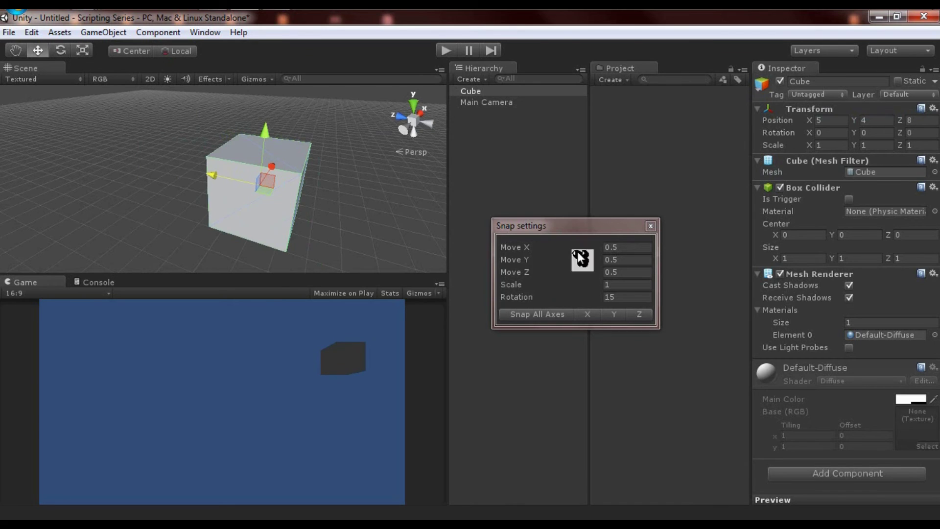
ctrl+drag(263, 139, 515, 186)
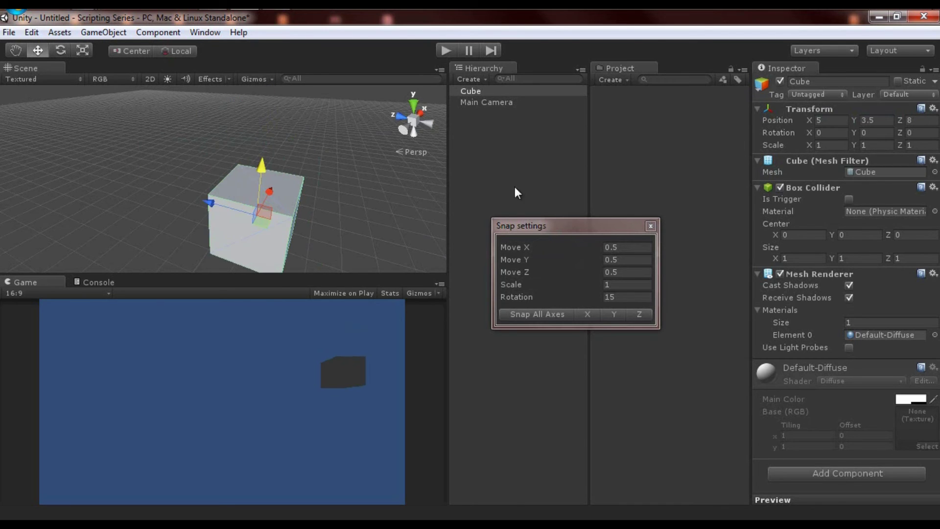
Try snapped moves of the cube with the Move X increment at 1, and reset that increment to 0.5.
alt+drag(284, 147, 269, 169)
click(634, 246)
text(1)
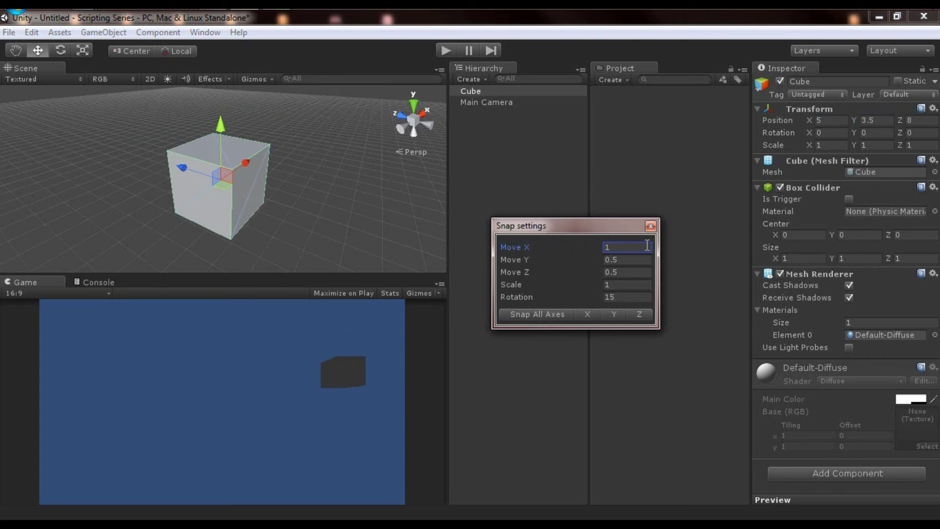
ctrl+drag(248, 169, 222, 137)
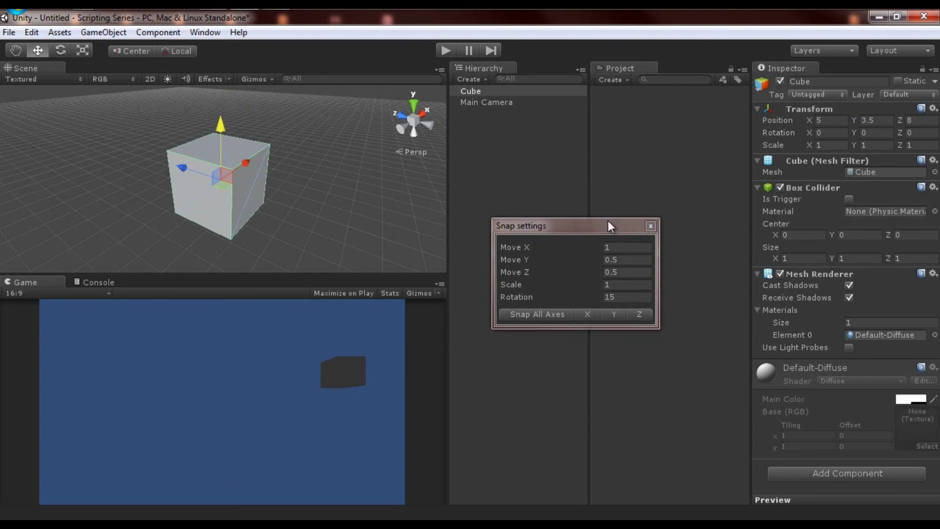
click(630, 246)
text(0.5)
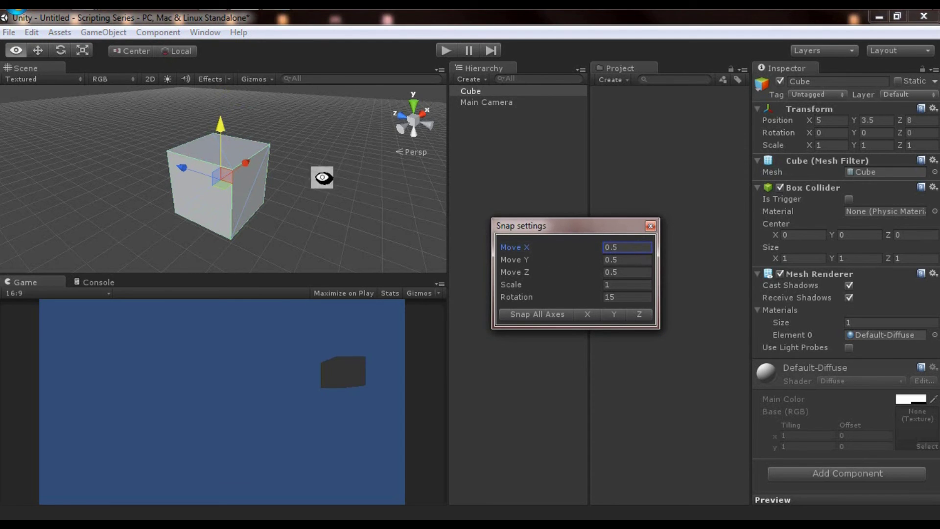
middle_drag(318, 176, 323, 205)
click(623, 280)
click(616, 283)
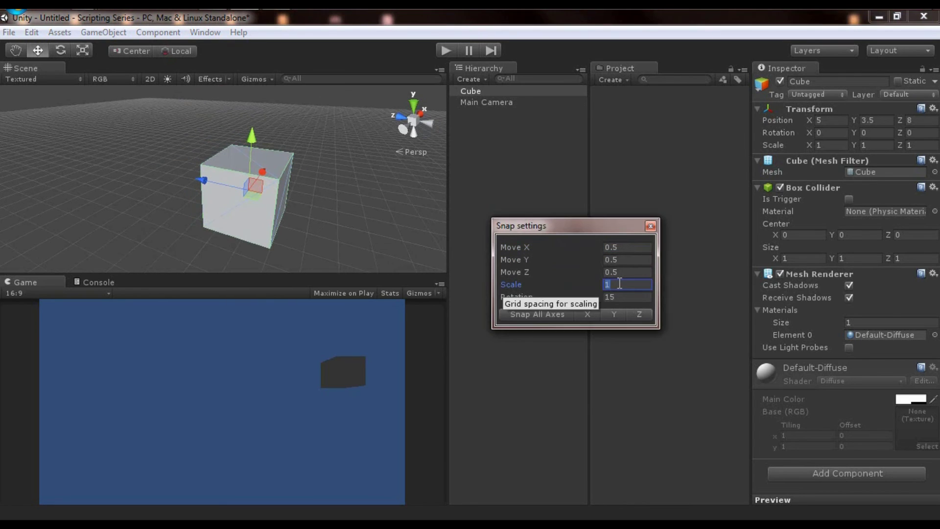
key(BackSpace)
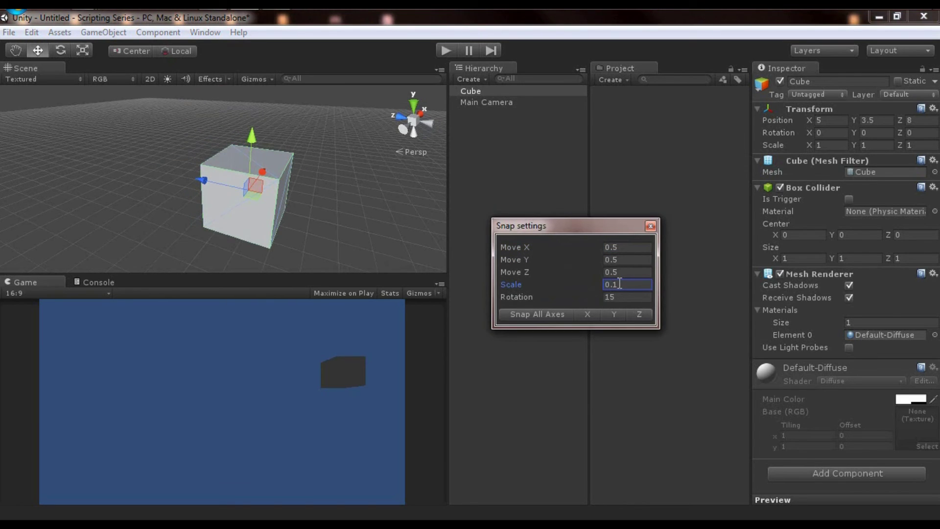
text(0.1)
key(Escape)
Try scaling the cube uniformly in snapped increments with the Scale tool.
middle_drag(389, 198, 394, 203)
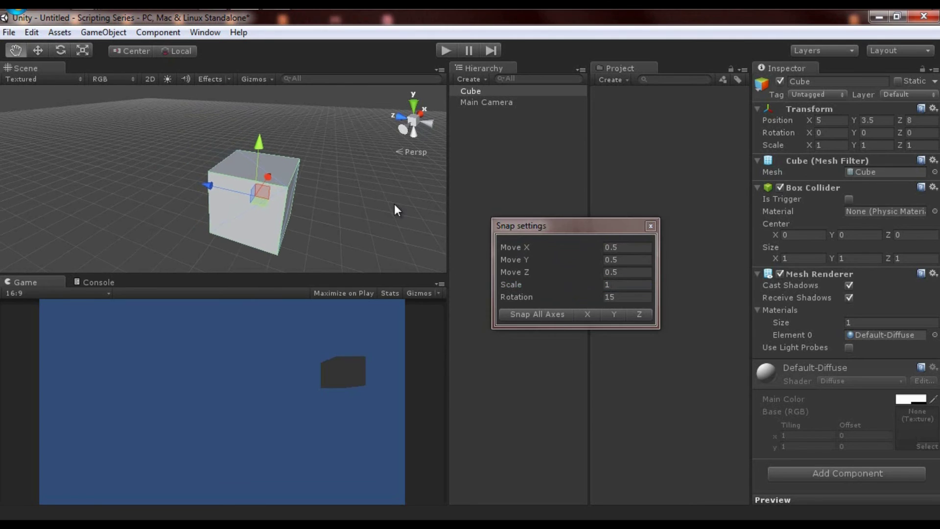
key(r)
drag(255, 197, 222, 179)
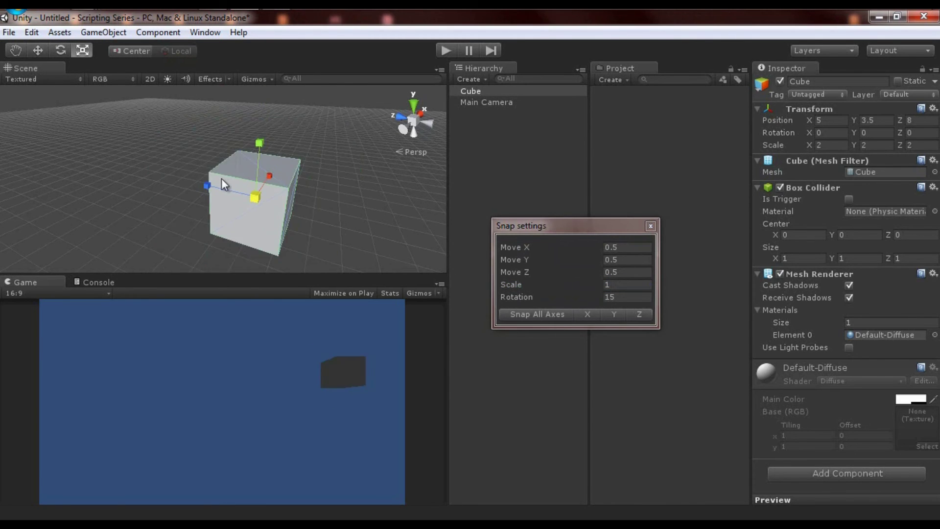
Set the Scale snap increment to 0.1.
click(612, 285)
text(0.1)
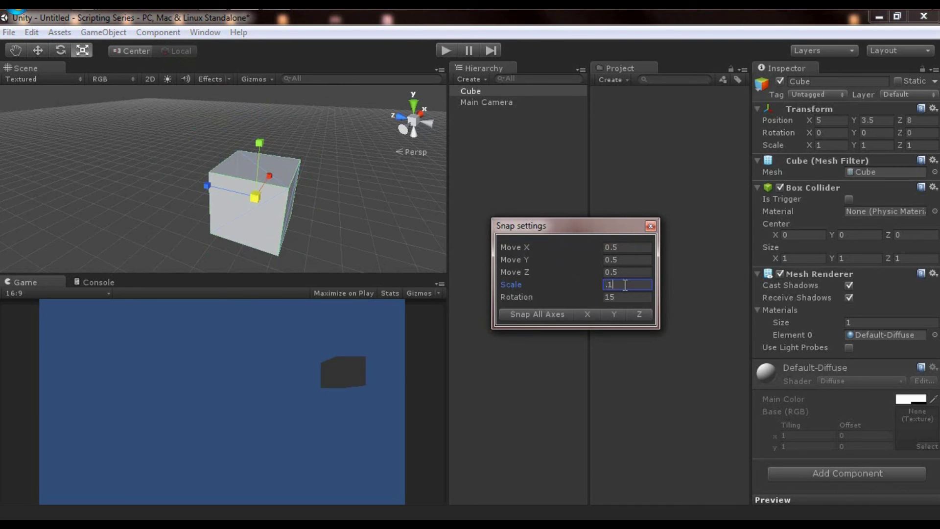
mouse_move(293, 175)
alt+mouse_down()
mouse_move(284, 199)
mouse_move(301, 164)
alt+mouse_up()
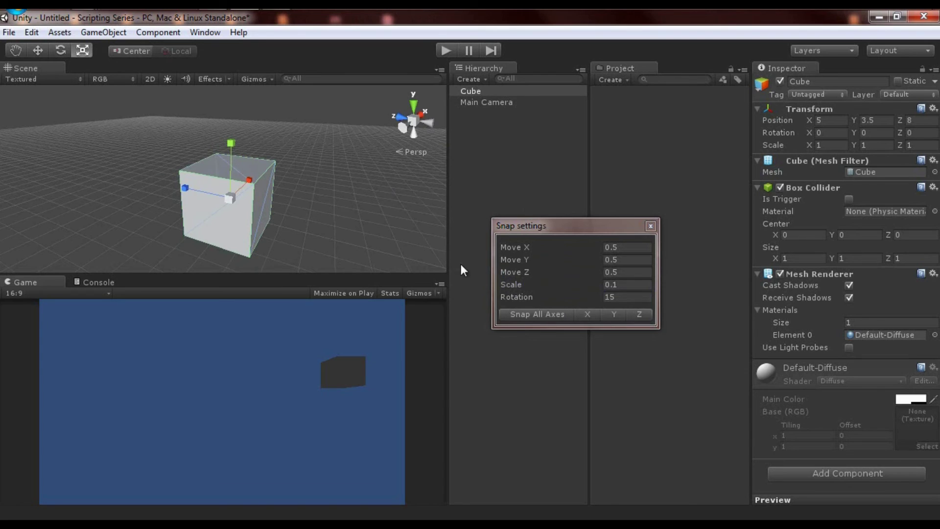
Try rotating the cube in snapped increments with the Rotate tool.
key(e)
ctrl+drag(257, 151, 331, 205)
ctrl+drag(186, 117, 656, 215)
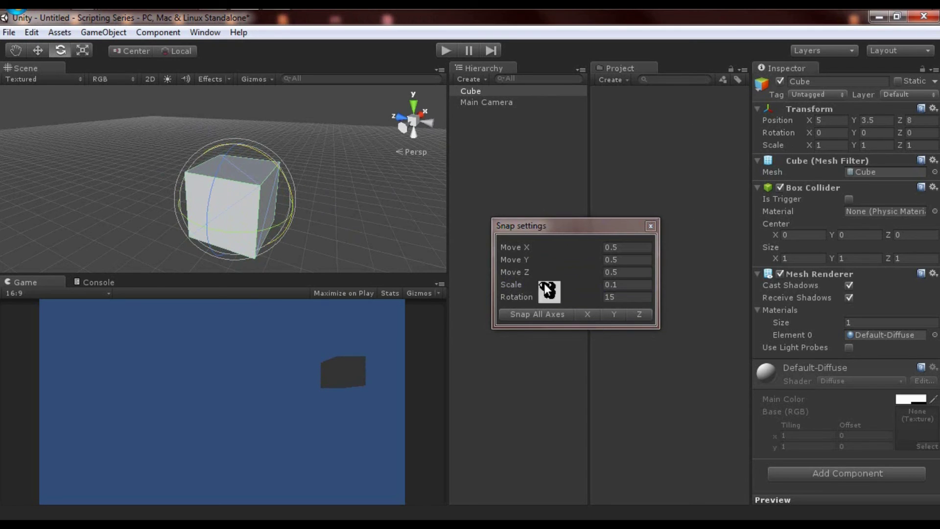
Move the cube freely off the grid and realign its position with Snap All Axes.
drag(276, 178, 261, 219)
key(ctrl+z)
key(w)
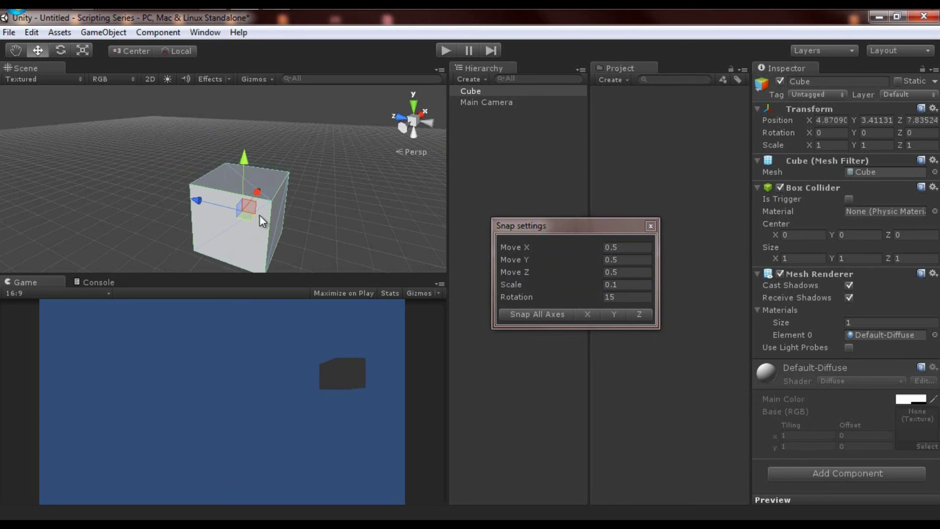
click(558, 312)
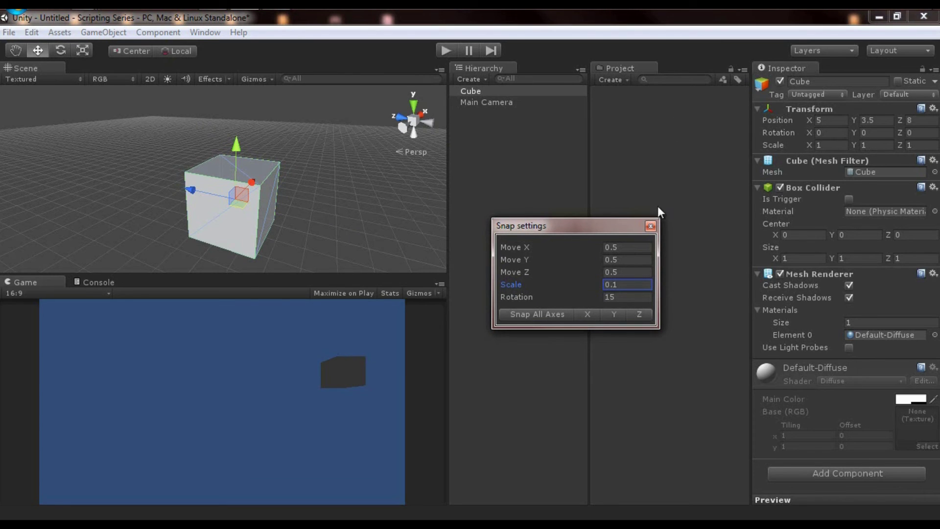
Scale, rotate and move the cube freely in the scene without snapping.
click(251, 147)
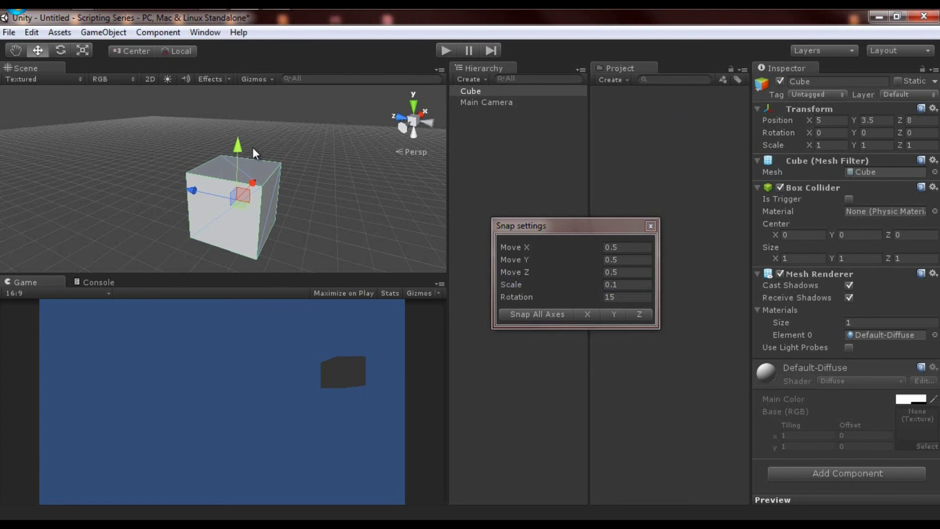
key(r)
key(e)
mouse_move(242, 200)
mouse_down()
mouse_move(253, 186)
mouse_move(241, 185)
mouse_move(248, 206)
mouse_move(252, 188)
mouse_up()
key(q)
key(w)
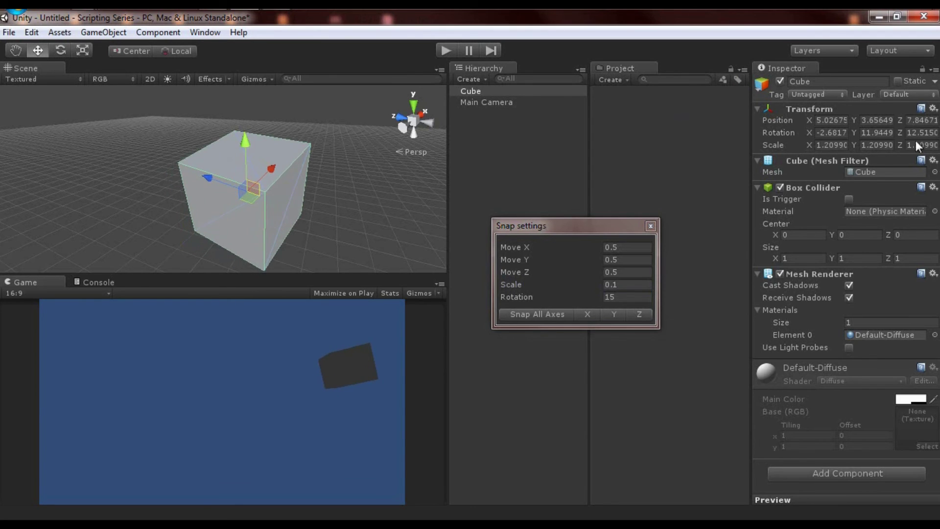
Snap the cube's position to the grid on all axes and close the Snap settings.
click(542, 314)
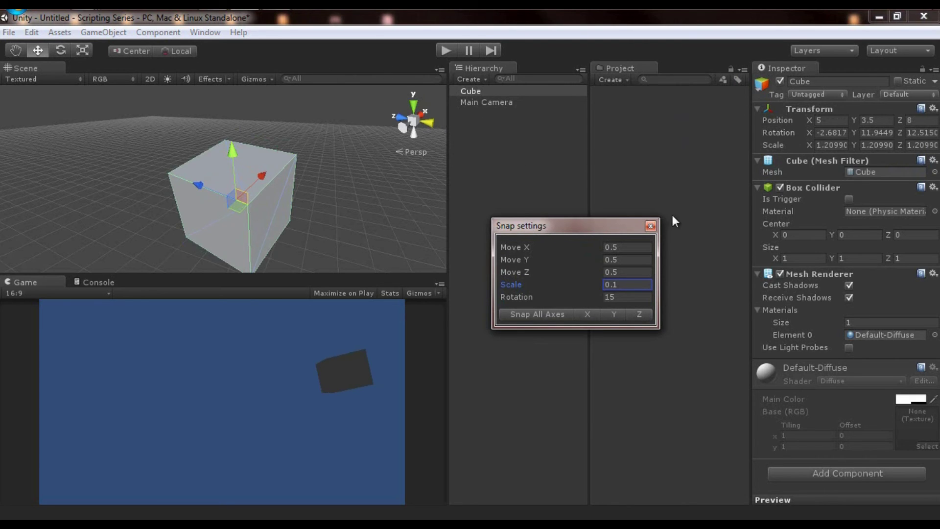
click(650, 226)
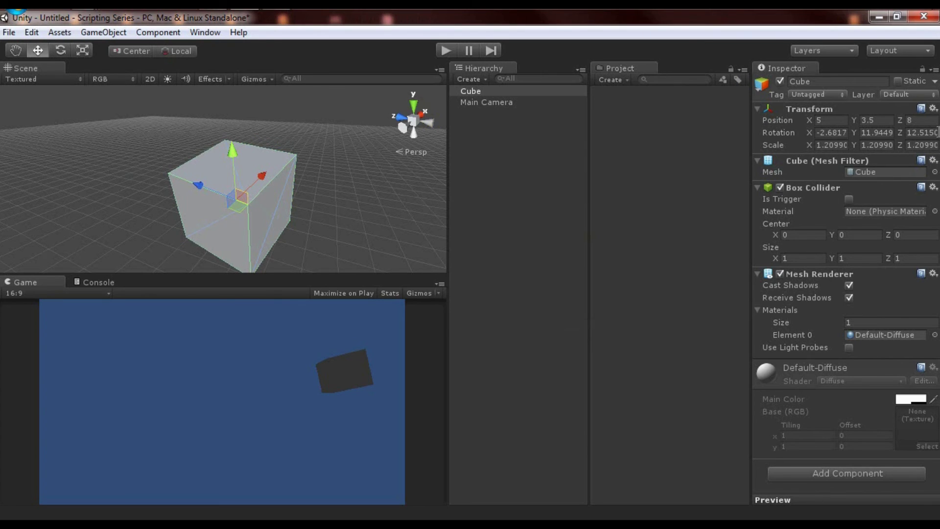
click(829, 120)
alt+drag(308, 162, 274, 117)
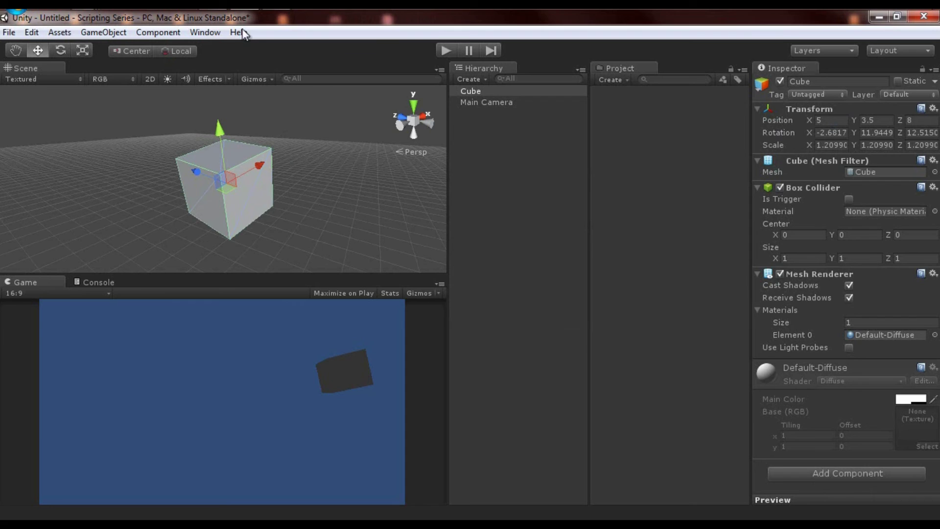
Examine the General, Keys and Colors sections of the Unity Preferences, and close them.
click(59, 32)
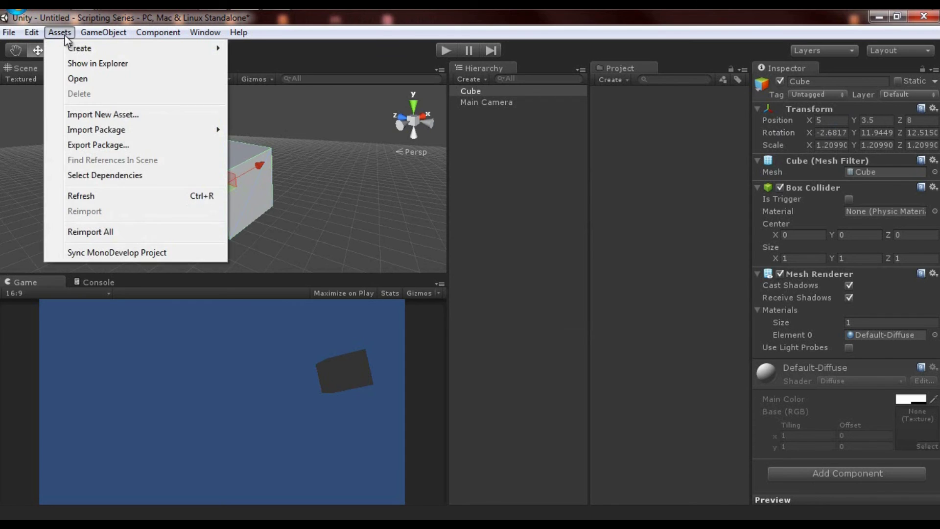
mouse_move(27, 32)
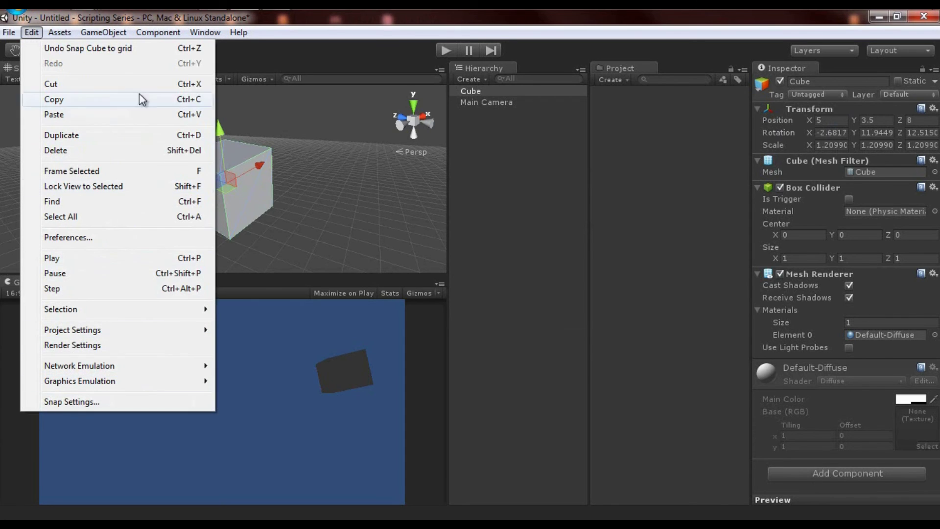
click(92, 237)
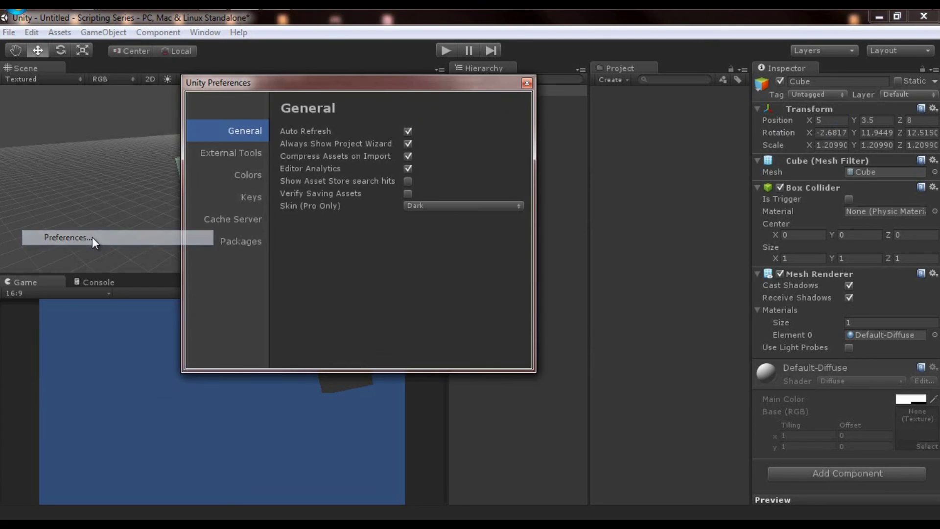
click(249, 198)
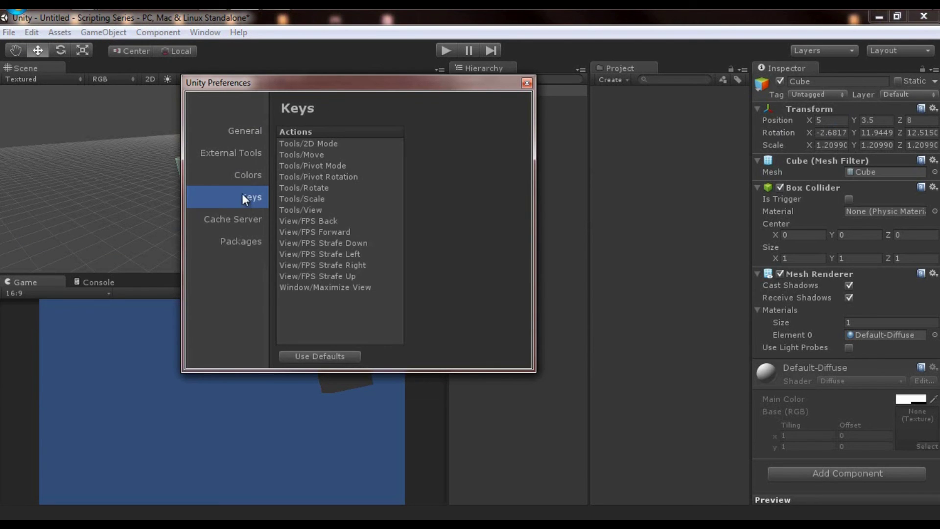
click(250, 174)
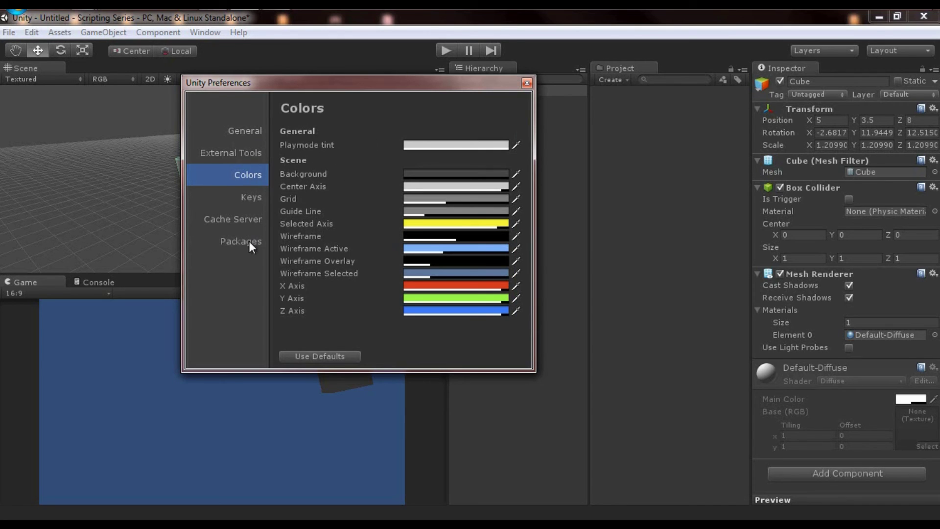
click(252, 197)
click(252, 132)
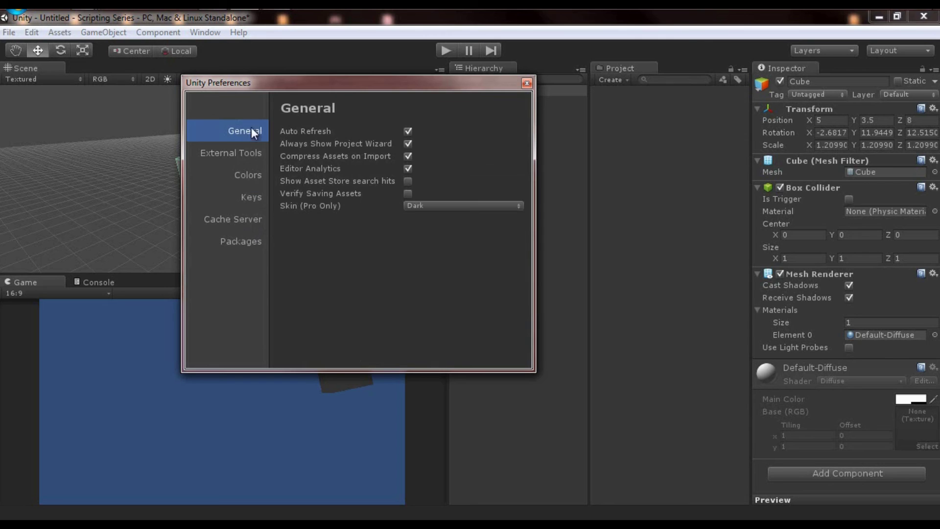
click(527, 83)
Compare the general asset commands and creatable asset types with those offered in the Project view.
click(61, 32)
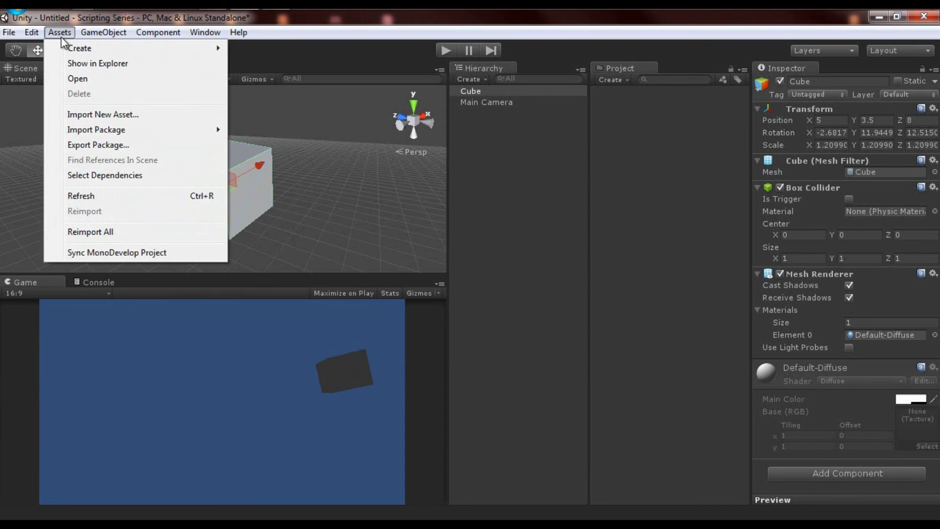
mouse_move(69, 47)
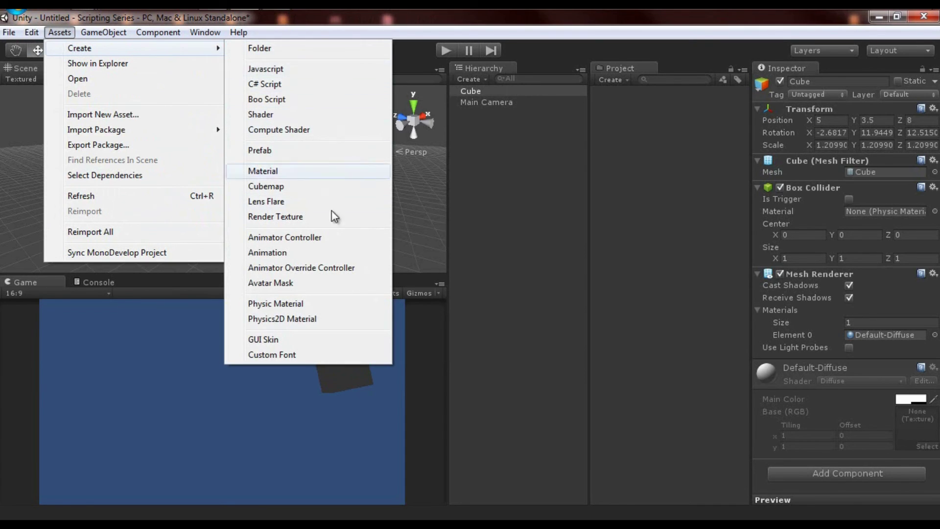
click(622, 80)
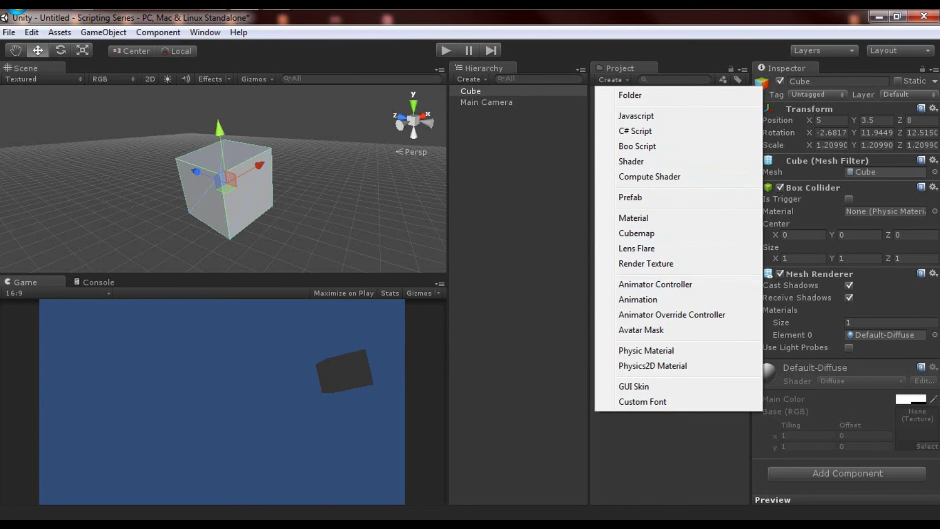
click(63, 32)
mouse_move(72, 47)
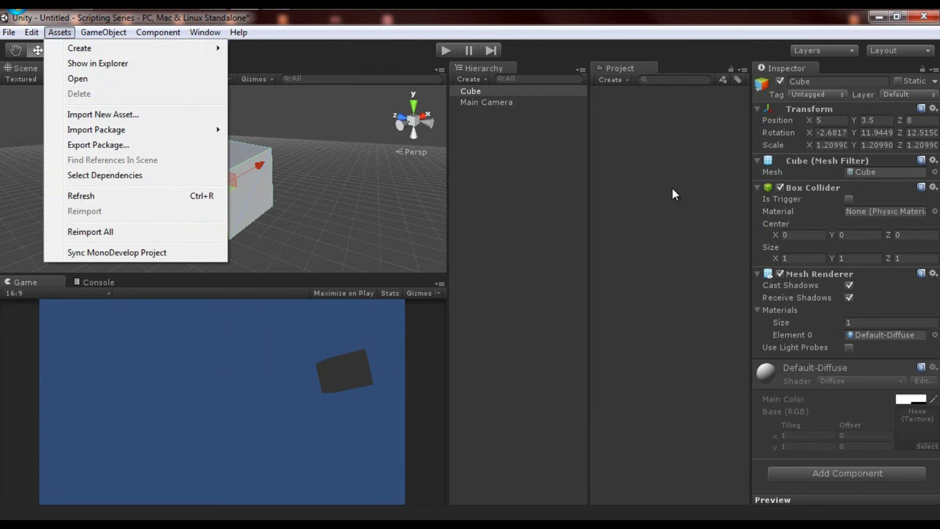
click(664, 142)
right_click(664, 143)
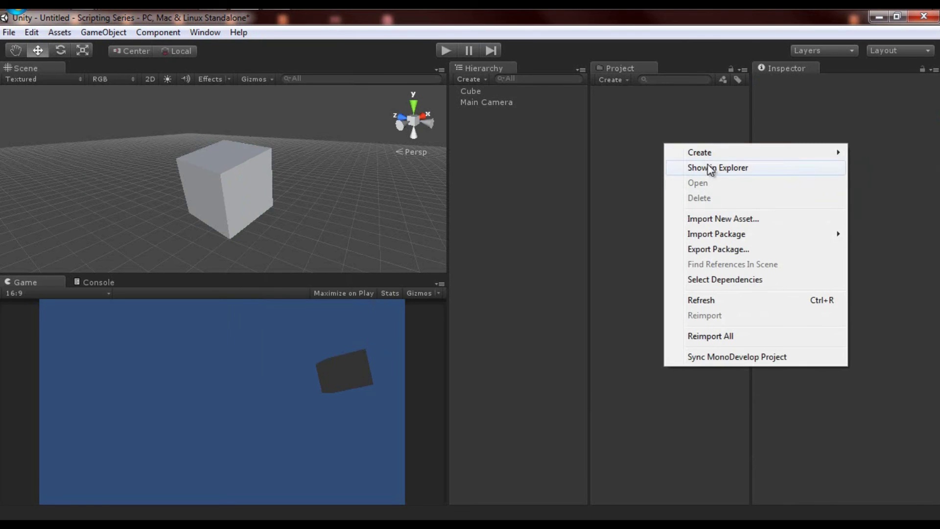
click(68, 32)
click(650, 136)
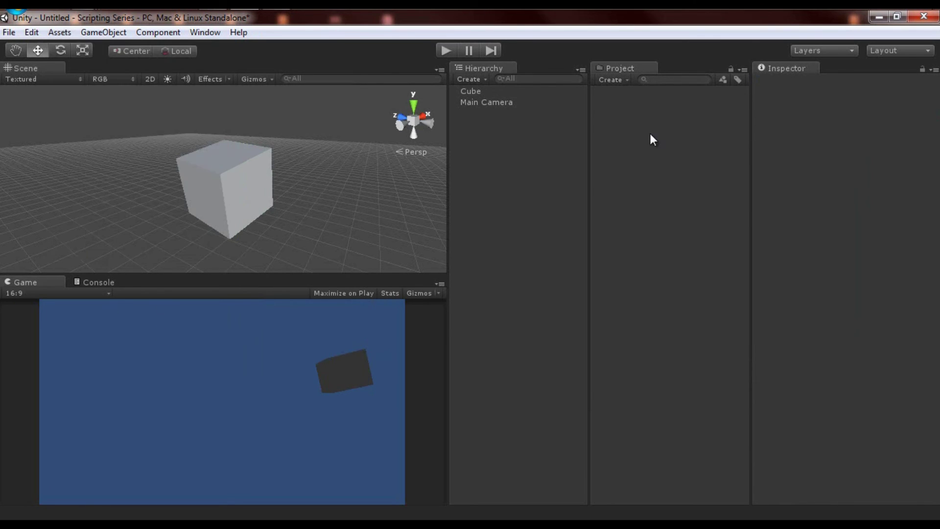
right_click(651, 135)
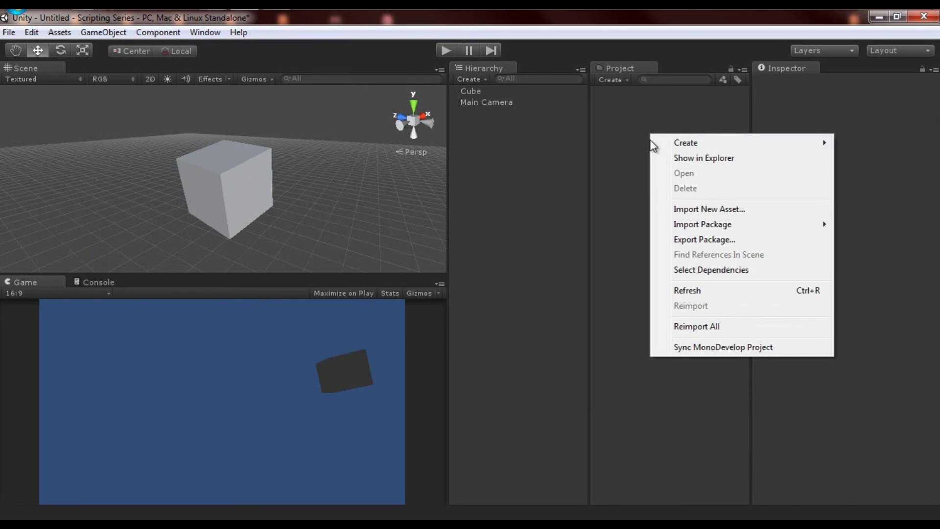
click(60, 32)
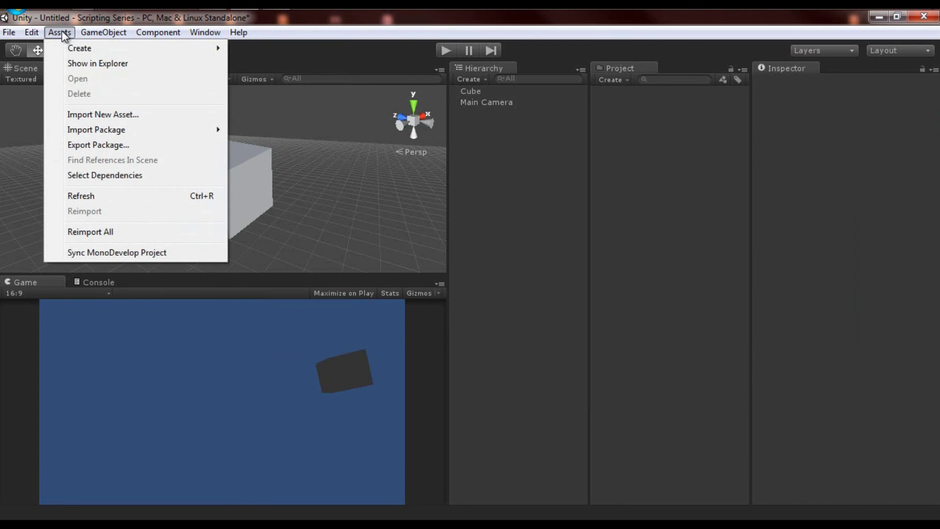
mouse_move(75, 49)
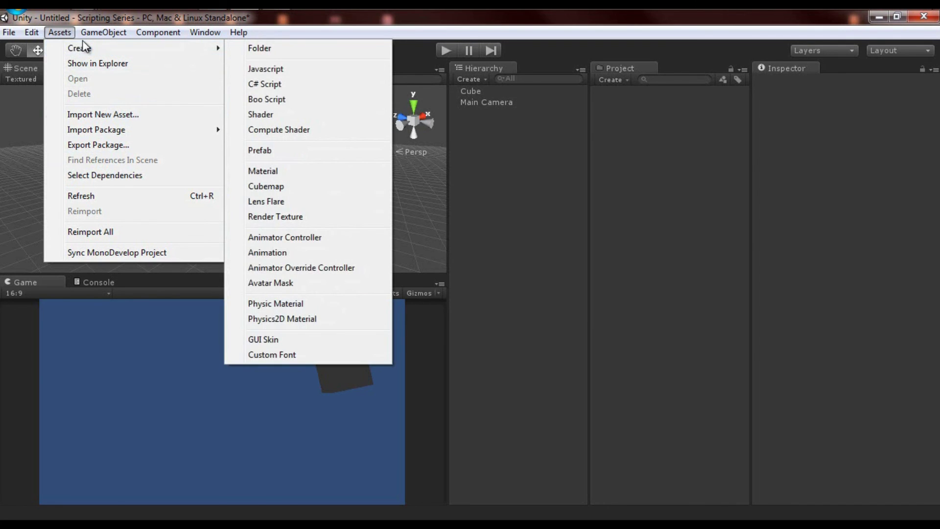
Review the different ways to create new assets directly within the Project view.
right_click(656, 129)
mouse_move(667, 139)
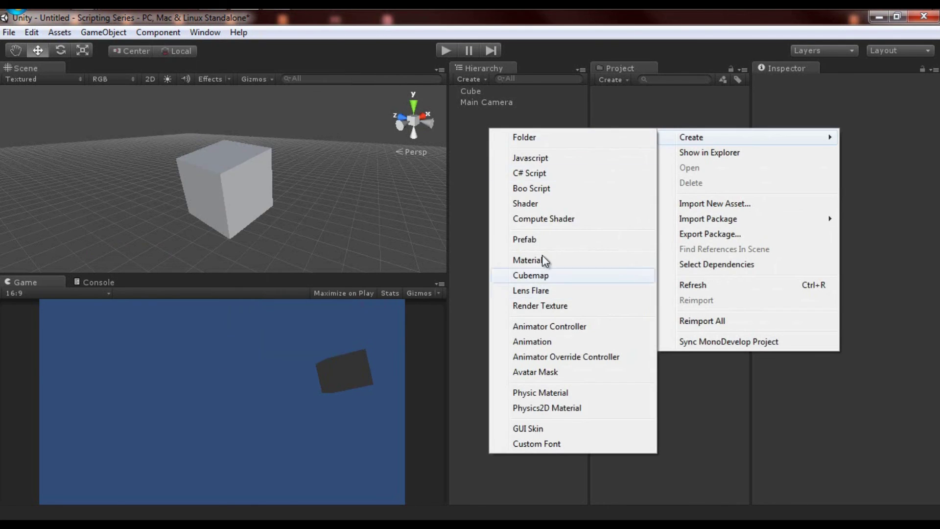
click(632, 105)
click(627, 80)
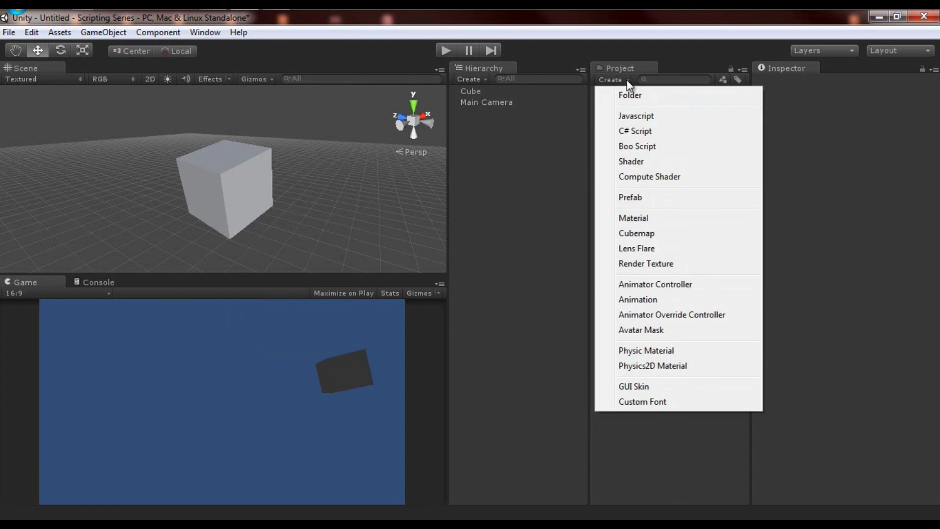
click(552, 146)
right_click(644, 113)
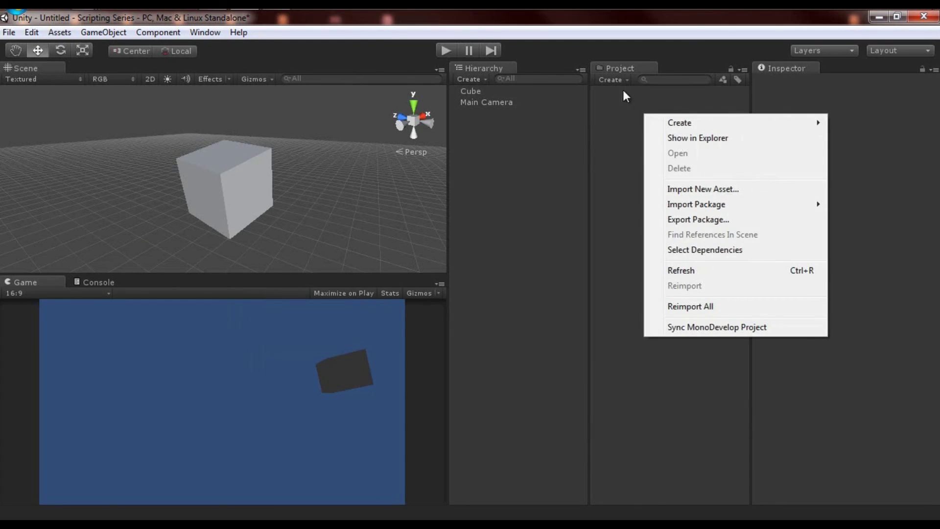
click(618, 80)
click(632, 82)
right_click(654, 117)
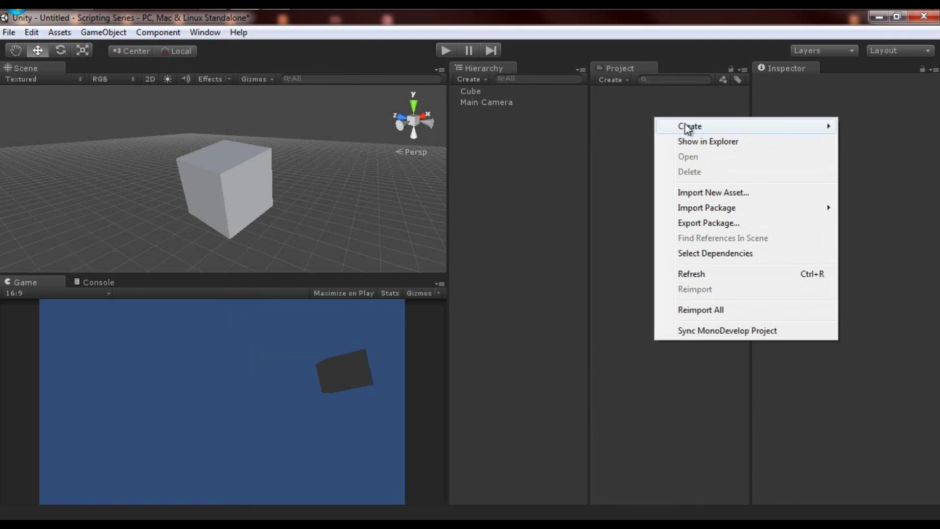
click(615, 90)
right_click(622, 119)
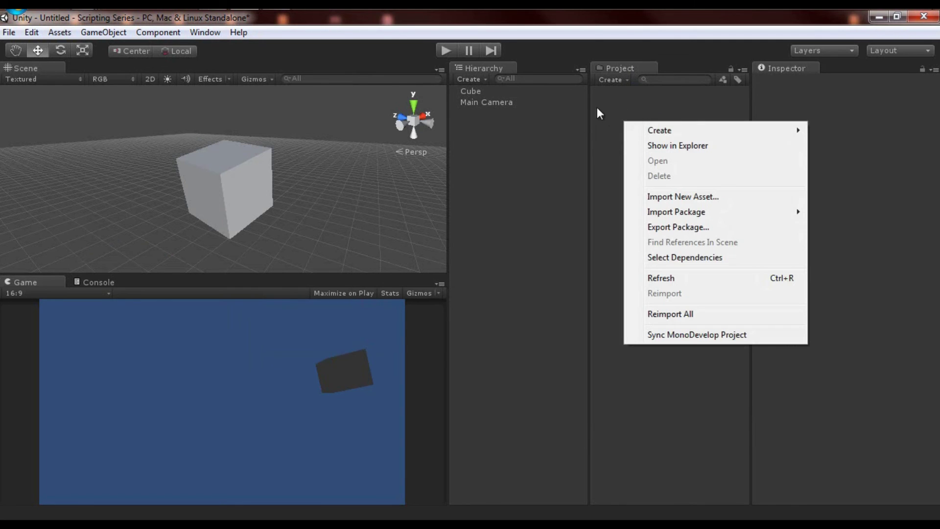
click(59, 33)
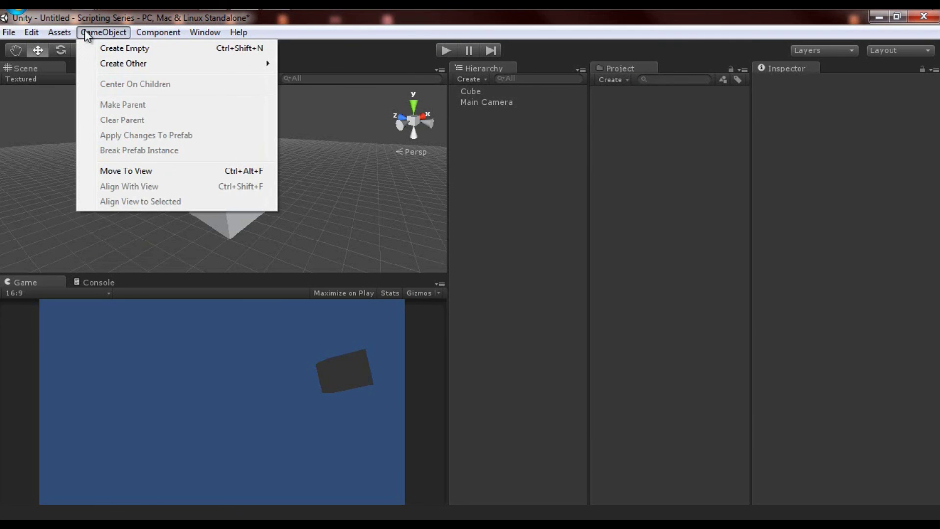
click(90, 14)
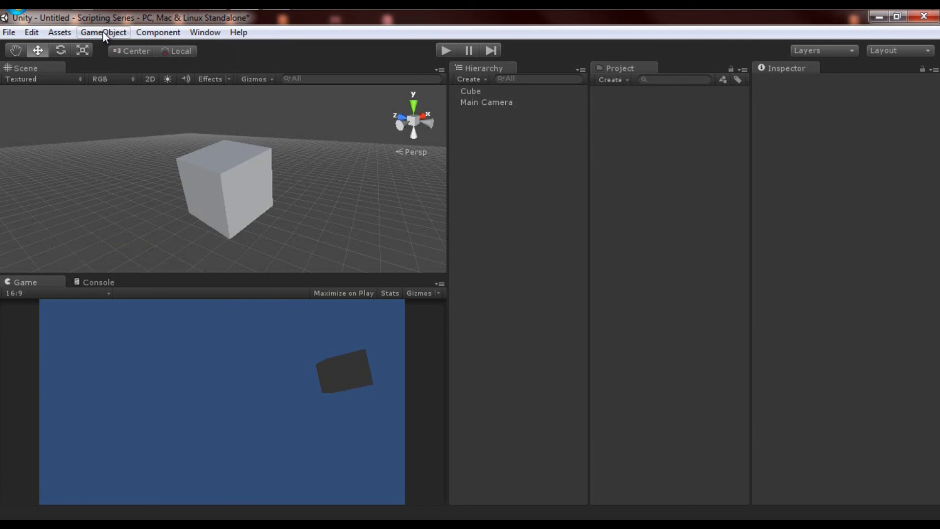
click(50, 30)
mouse_move(112, 33)
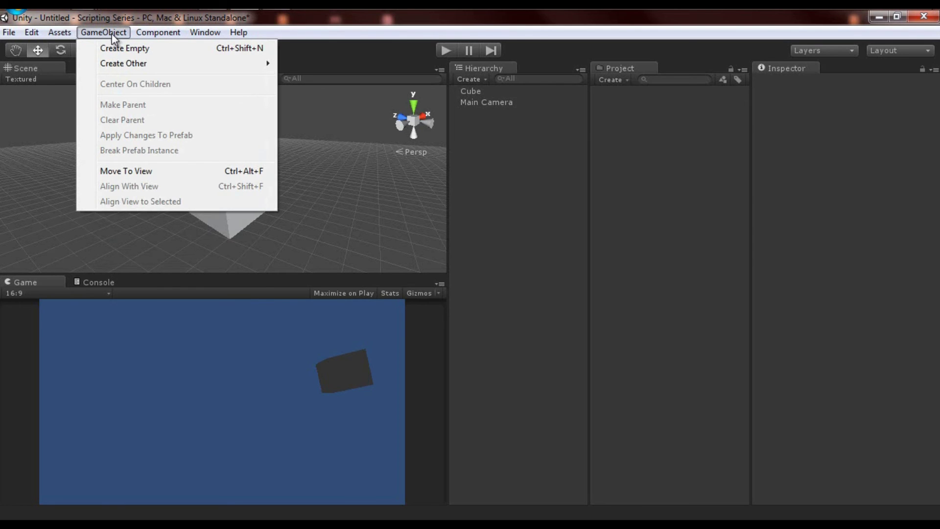
mouse_move(59, 32)
mouse_move(113, 130)
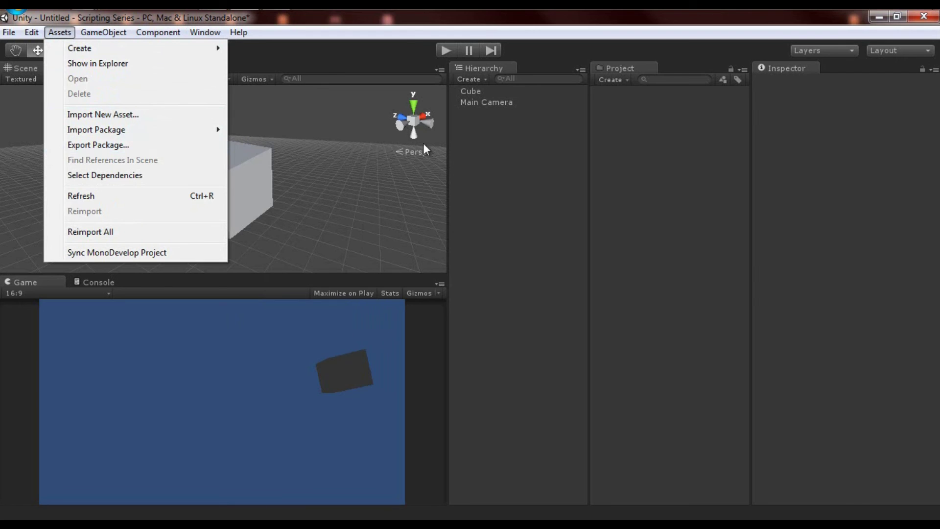
Create a new C# script asset named Thing in the project.
click(624, 112)
click(612, 79)
click(635, 126)
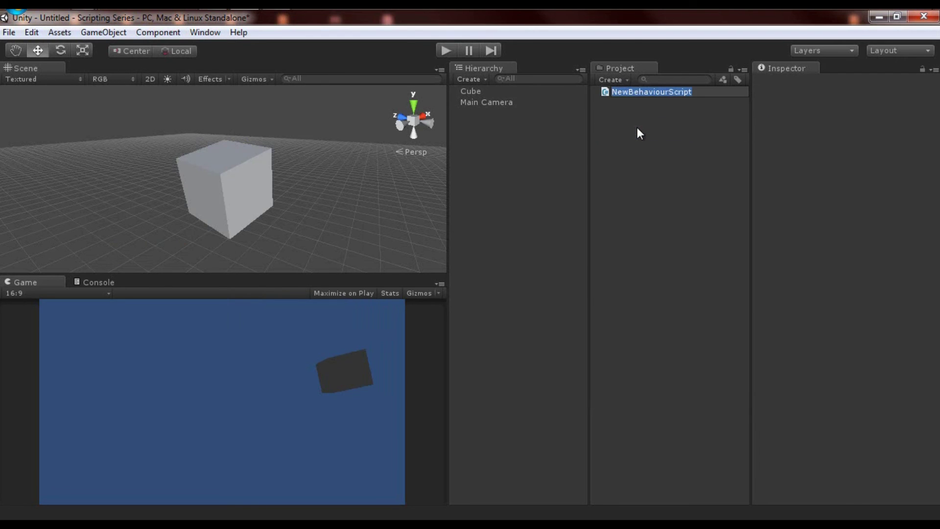
text(Thing)
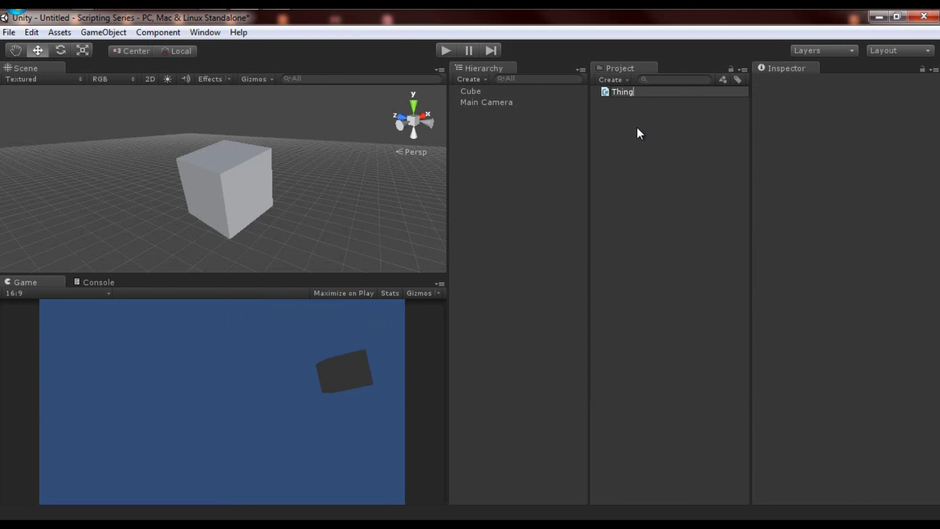
key(Return)
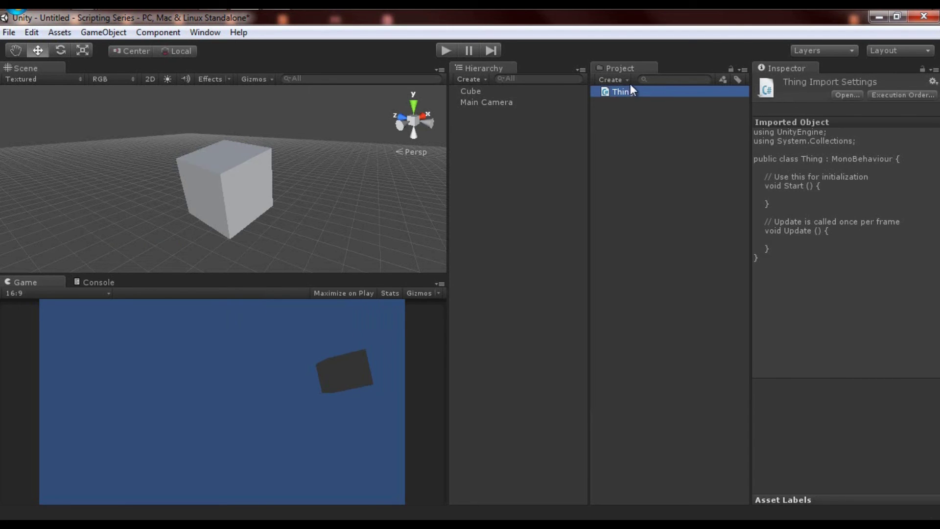
Create a second C# script asset named Thing1 in the project.
click(626, 79)
click(654, 130)
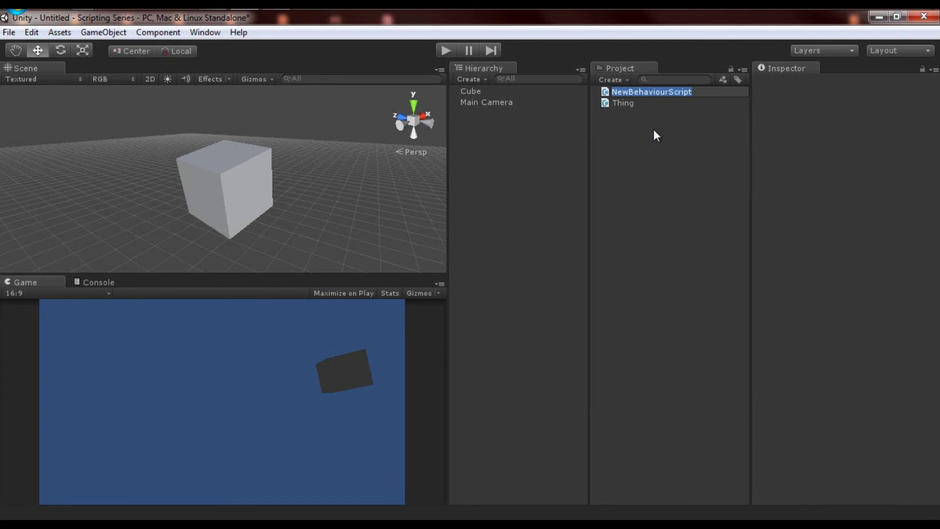
text(Thing1)
key(Return)
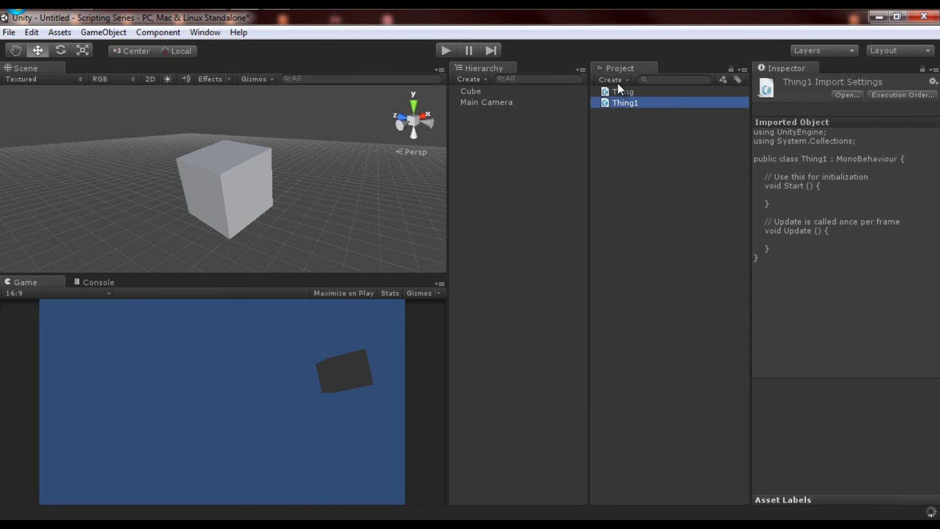
Create a third C# script asset named Thing2 in the project.
click(617, 81)
click(651, 128)
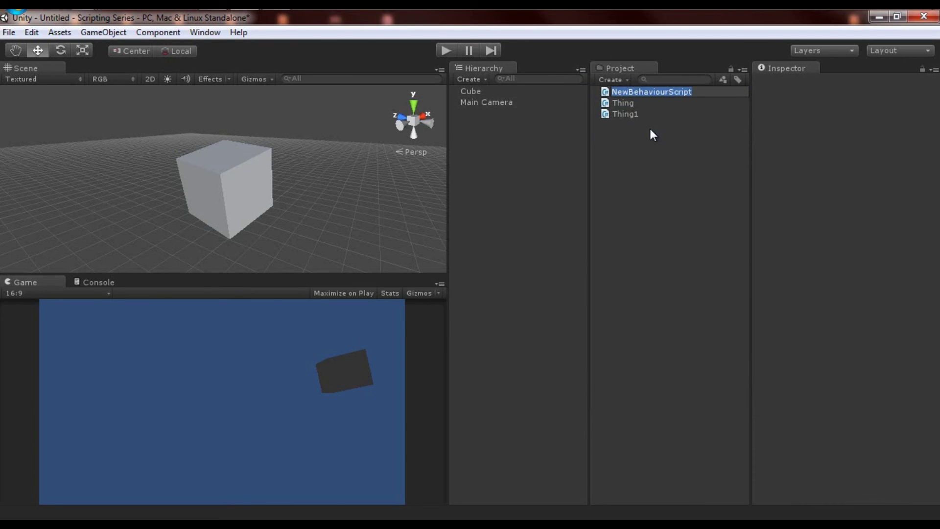
text(Thing2)
key(Return)
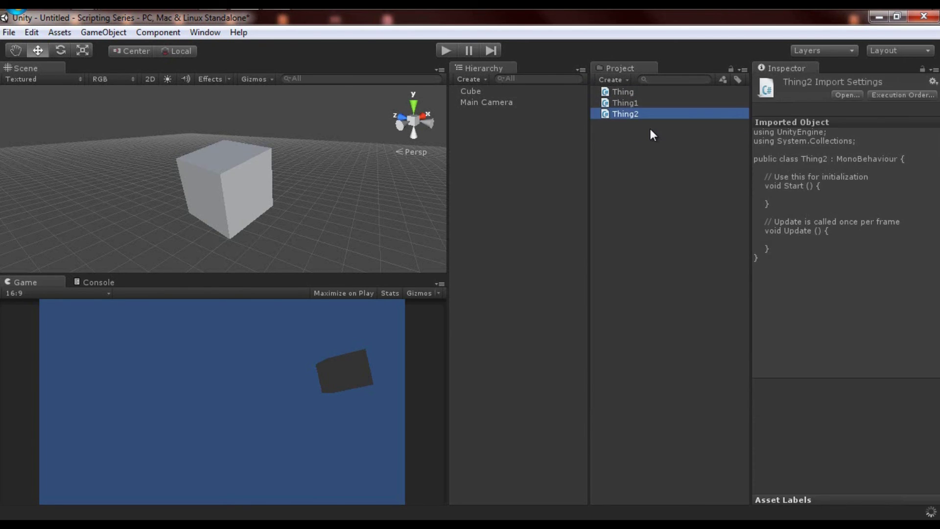
Select the Thing, Thing1 and Thing2 scripts together and examine the package export option for them.
click(632, 103)
click(629, 90)
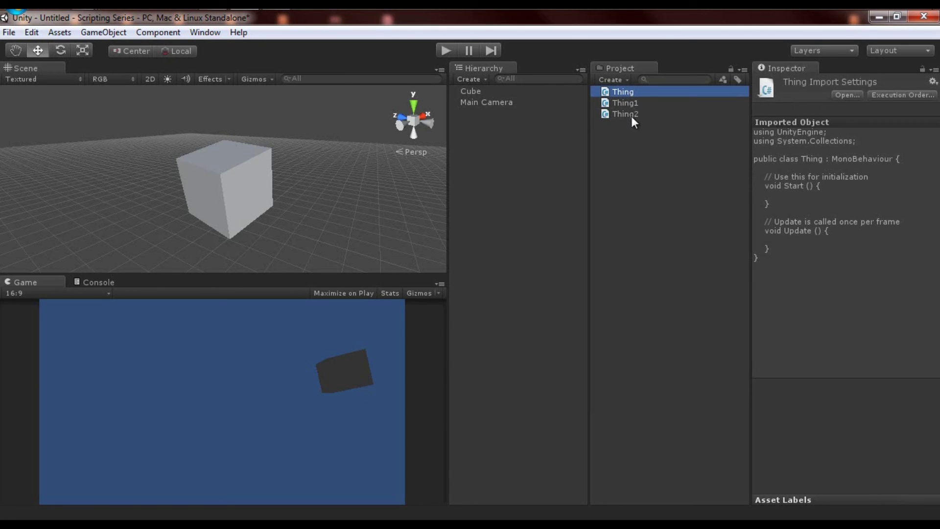
shift+click(630, 114)
right_click(629, 112)
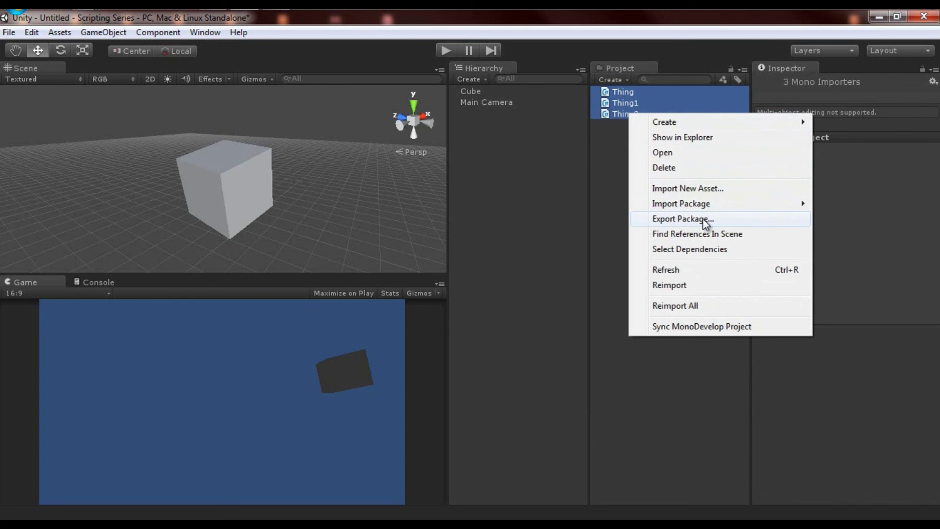
click(606, 175)
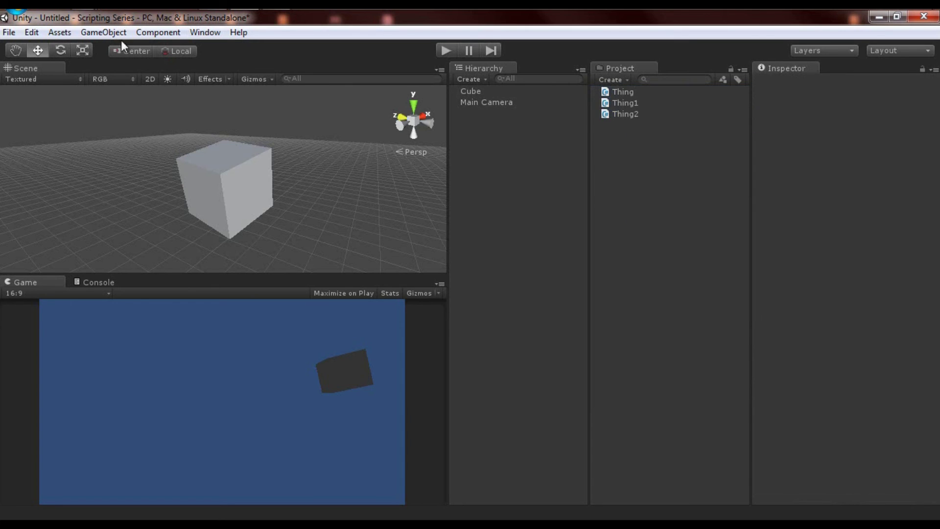
Examine the standard packages available for import and the remaining general asset commands, including Select Dependencies.
click(70, 34)
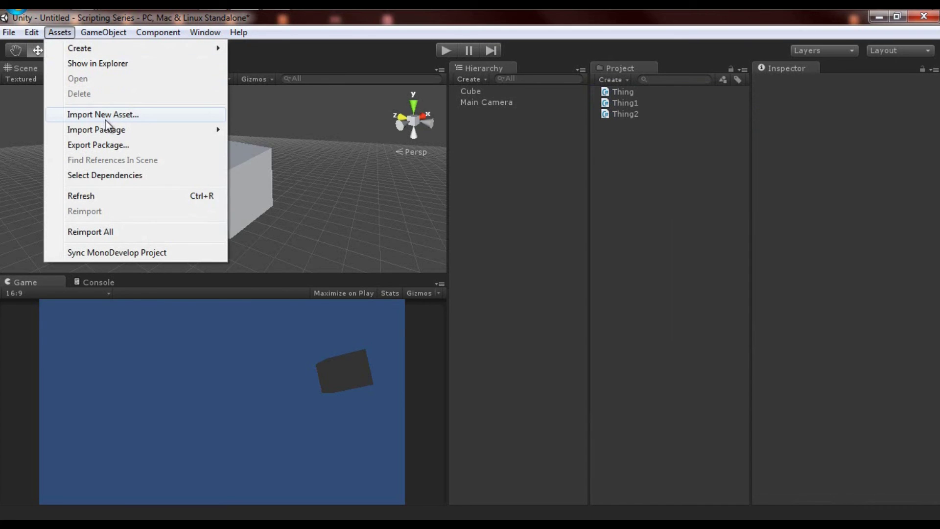
mouse_move(115, 131)
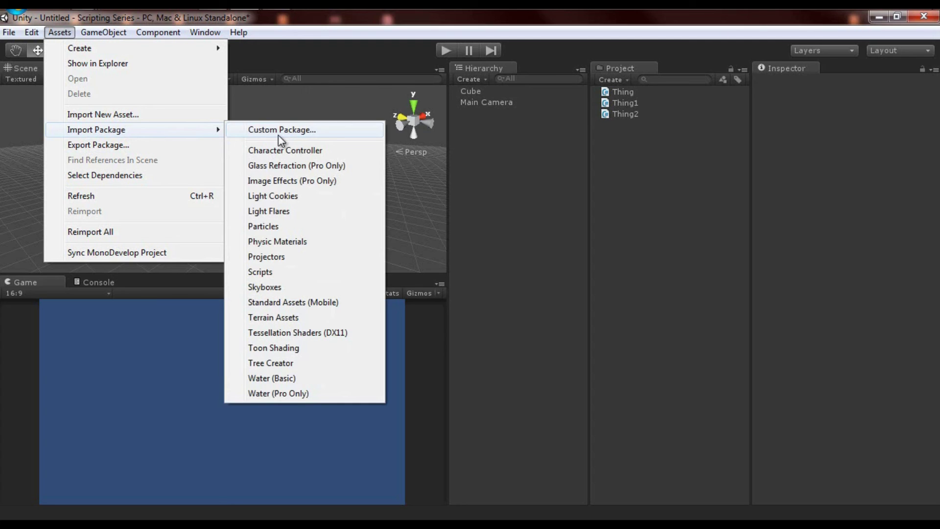
click(636, 208)
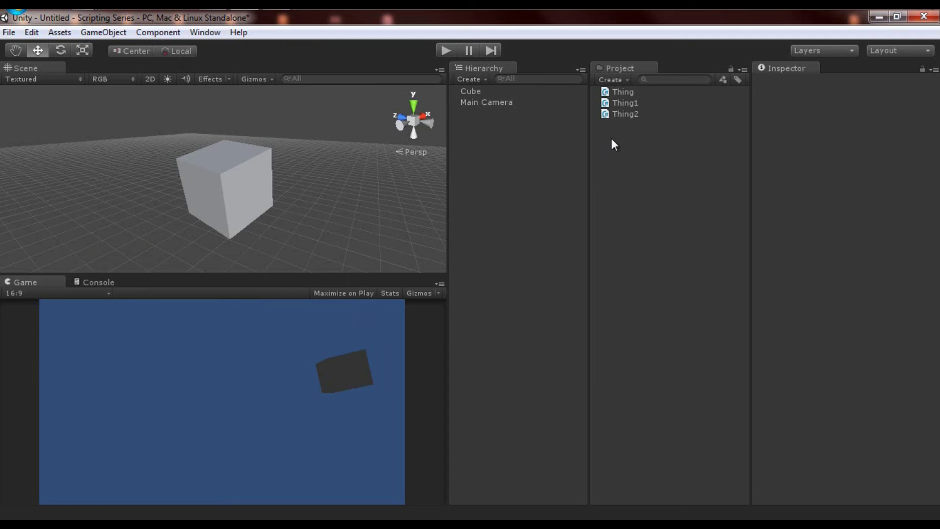
click(620, 92)
click(625, 104)
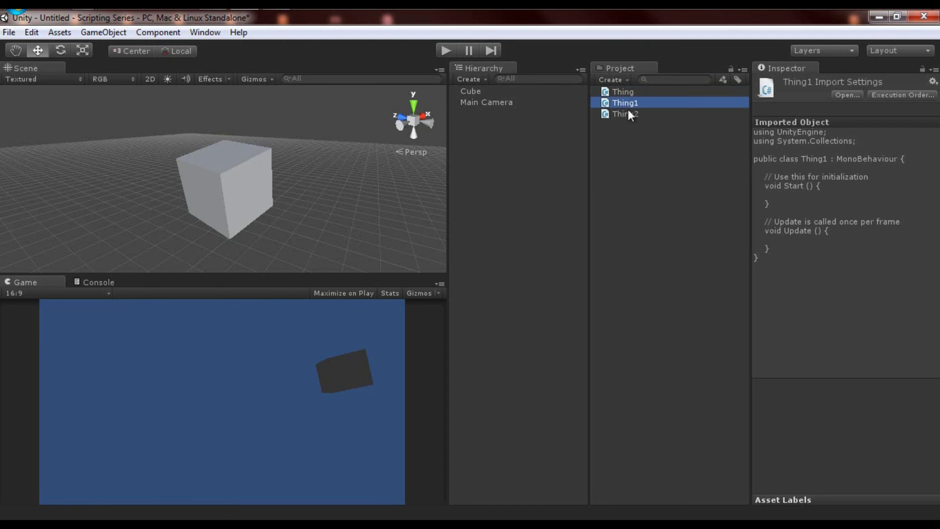
click(630, 121)
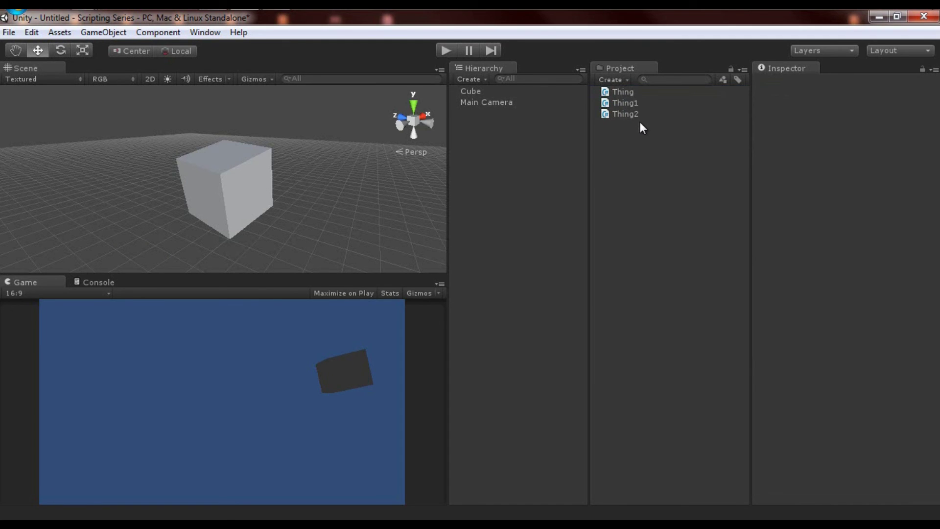
click(71, 33)
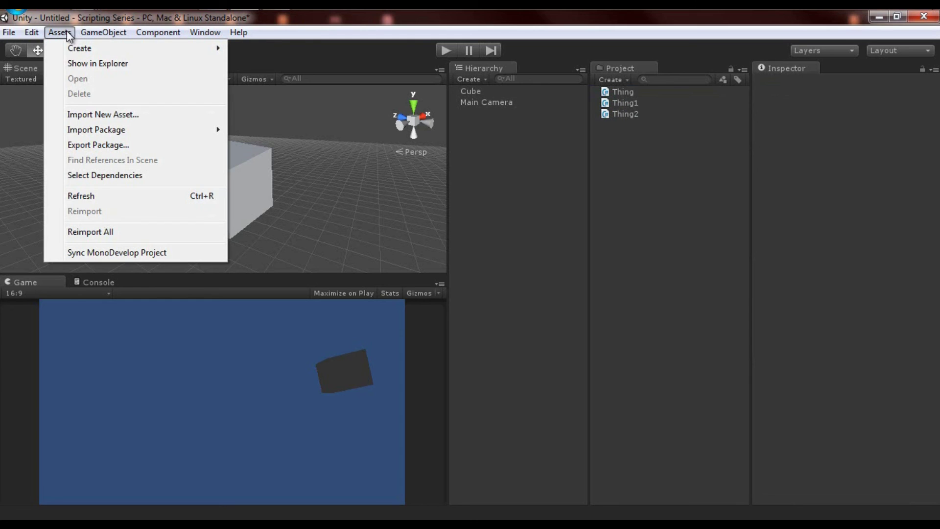
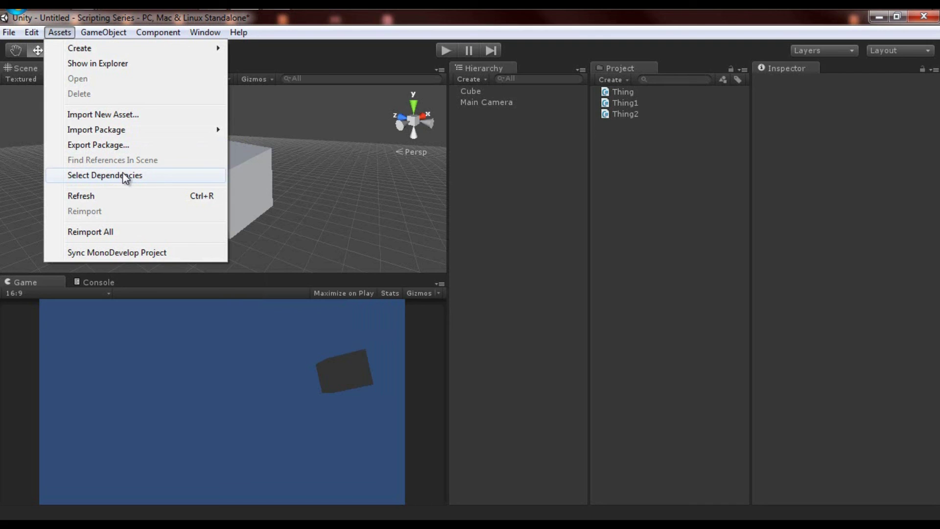
click(503, 205)
Set the Cube's Mesh Renderer material Element 0 to None.
click(265, 186)
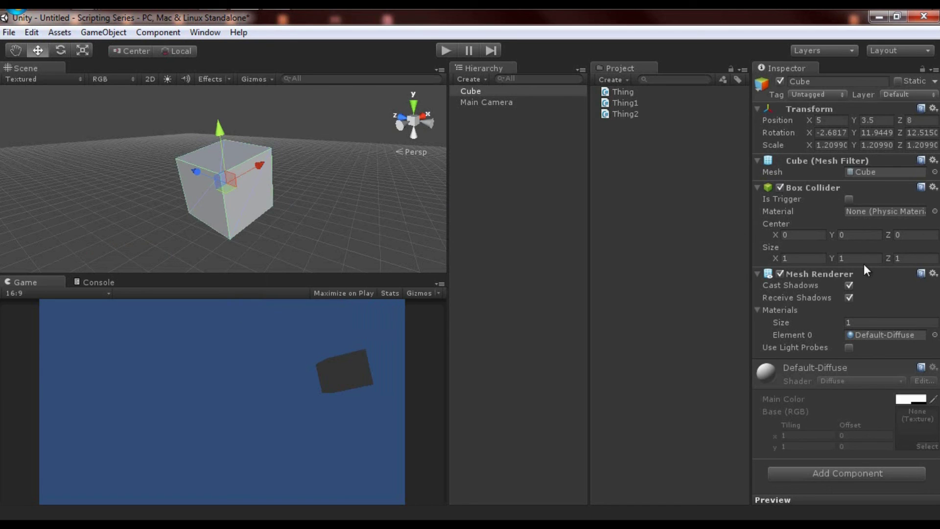
click(880, 335)
click(280, 210)
click(233, 190)
click(935, 335)
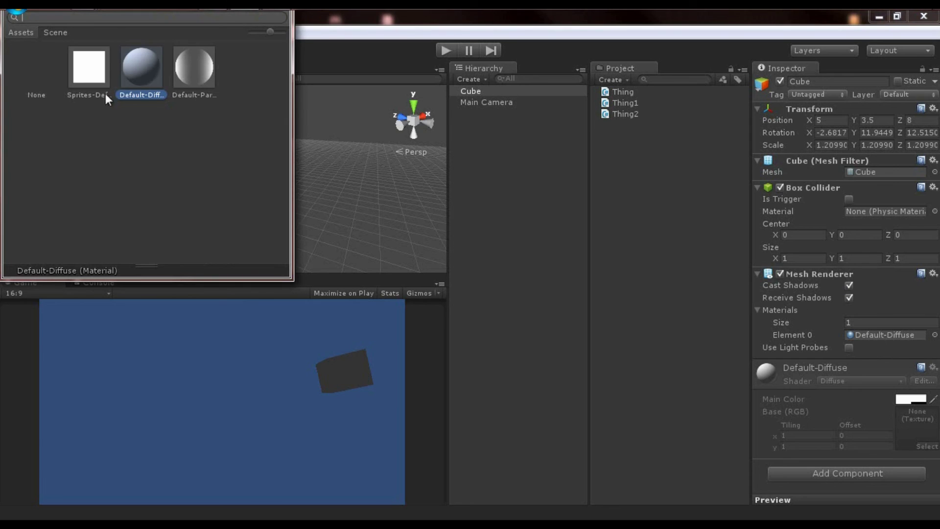
click(44, 76)
click(493, 187)
click(74, 126)
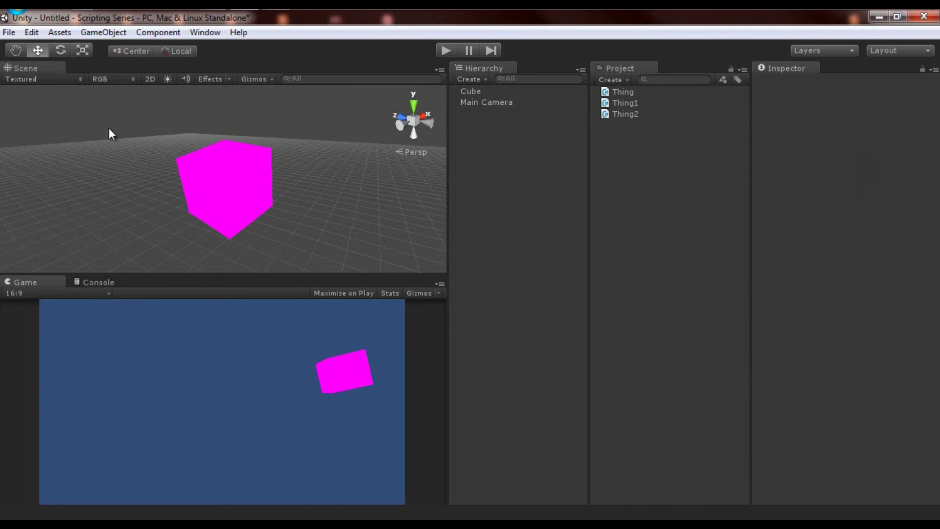
Inspect the appearance of the Cube without a material from several angles in the Scene view.
drag(109, 122, 339, 272)
click(179, 212)
scroll(219, 184, up, 3)
click(217, 180)
key(f)
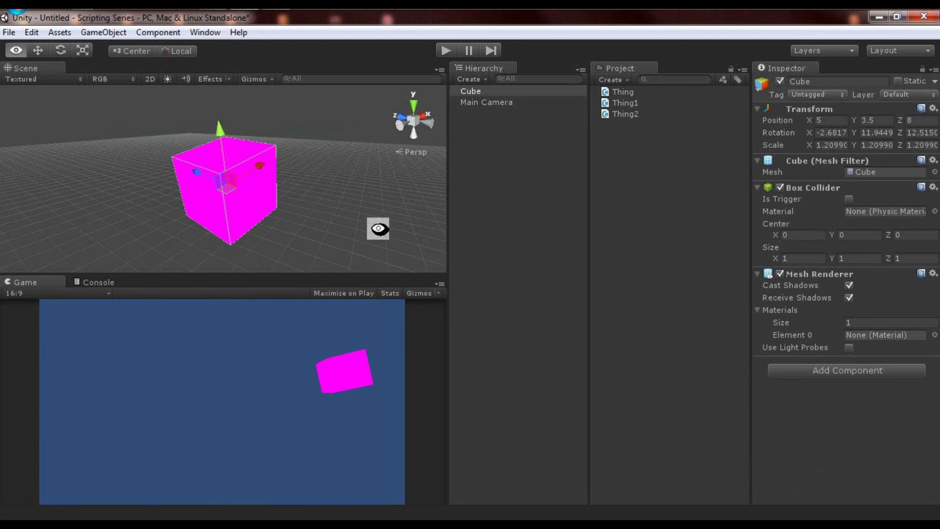
alt+drag(378, 226, 282, 181)
click(308, 190)
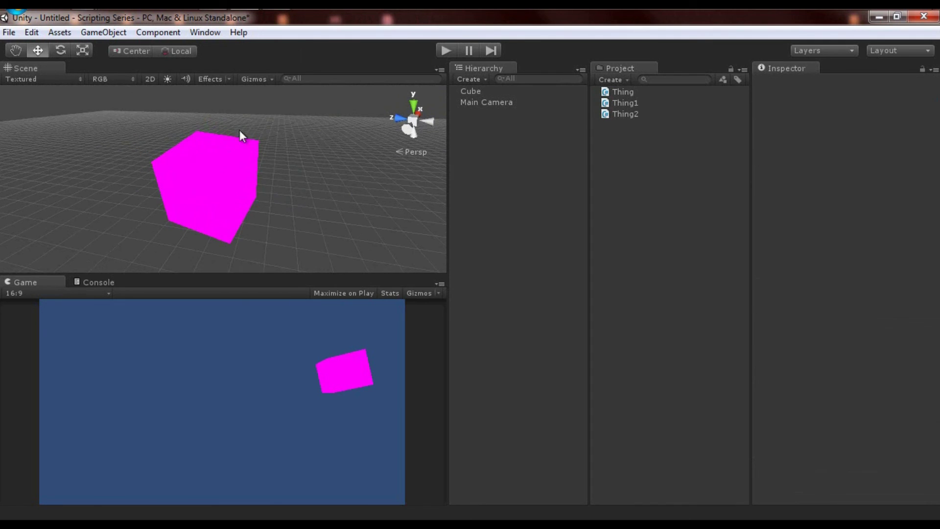
alt+drag(239, 131, 165, 87)
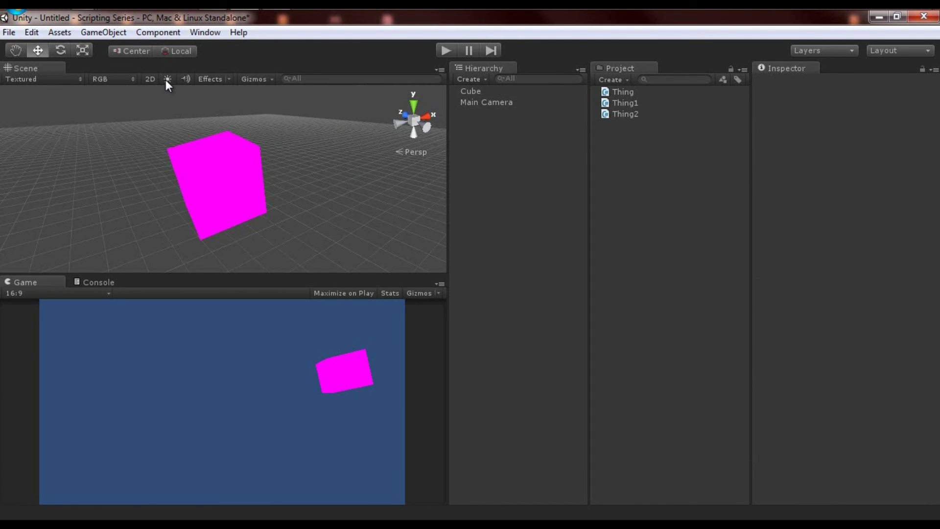
alt+drag(121, 169, 280, 170)
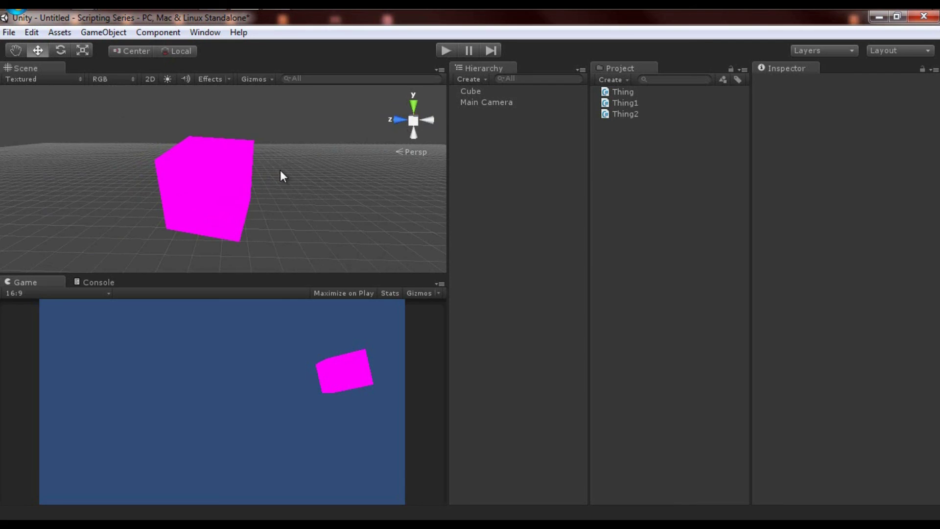
Assign the Default-Diffuse material to Element 0 of the Cube's Mesh Renderer.
click(233, 180)
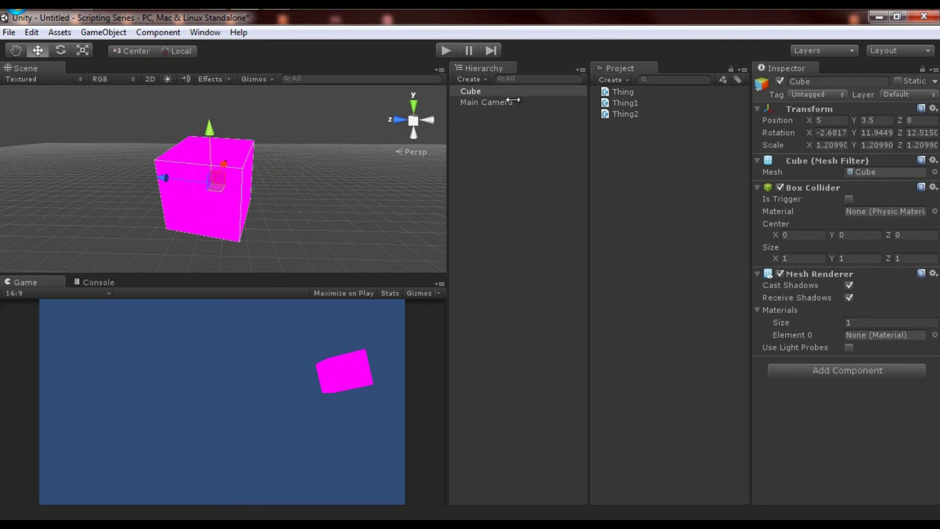
click(934, 335)
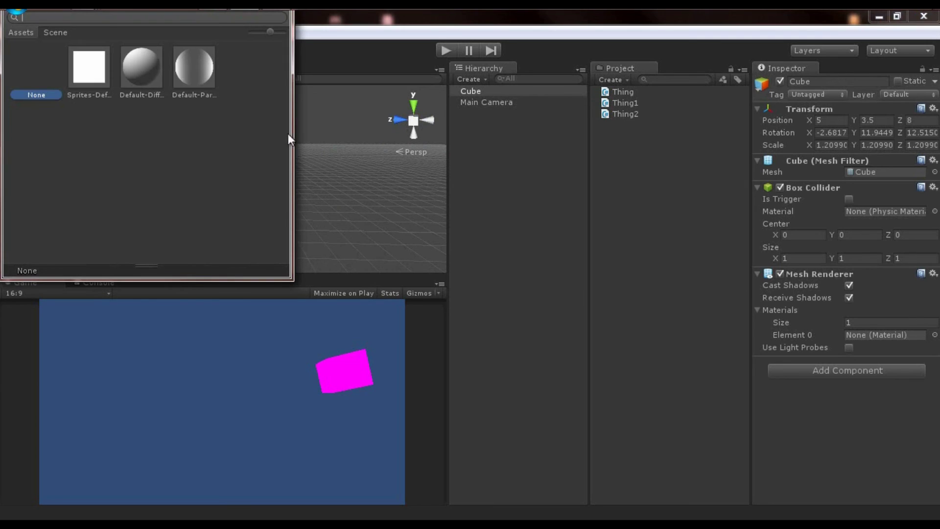
click(156, 78)
click(312, 70)
Select the dependencies of the Thing1 script asset.
click(625, 103)
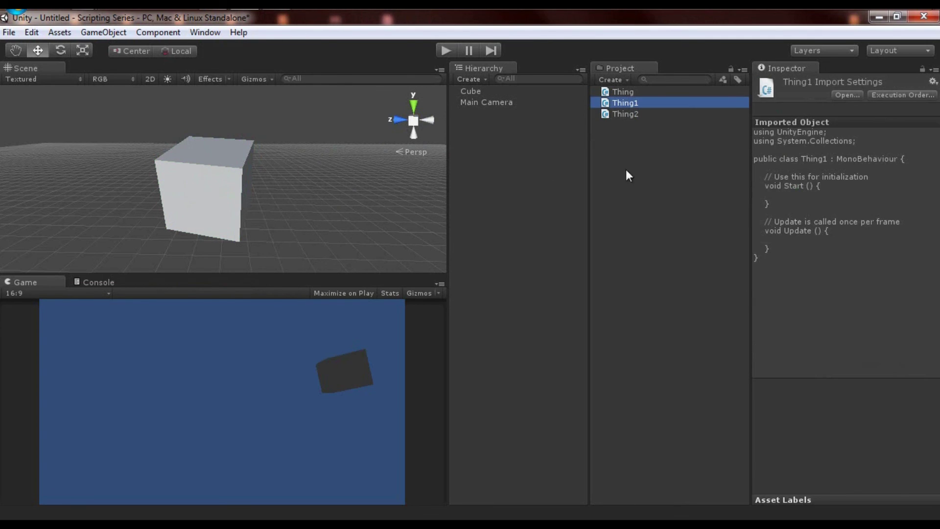
right_click(624, 104)
click(700, 242)
click(622, 103)
click(618, 81)
click(315, 31)
Compare the Refresh, Reimport, Reimport All and Sync MonoDevelop Project commands with and without the Thing1 script as target.
click(127, 33)
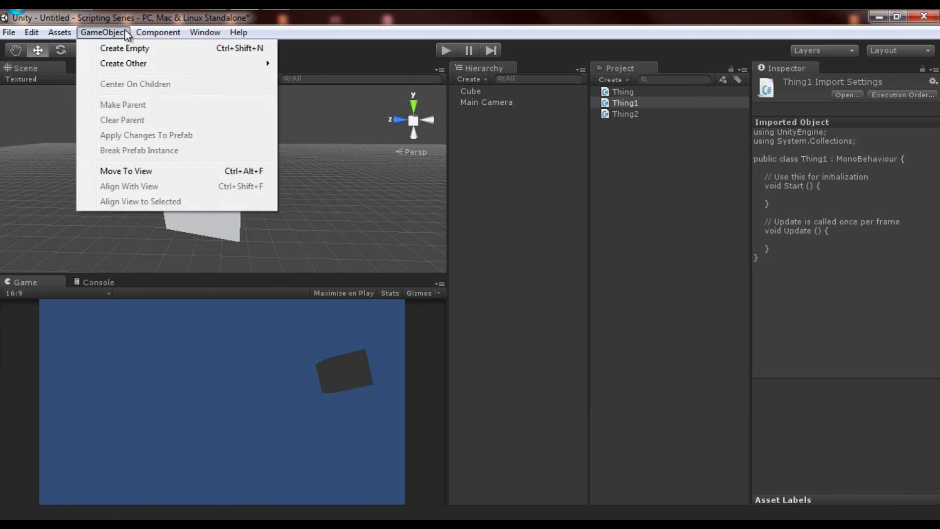
mouse_move(59, 32)
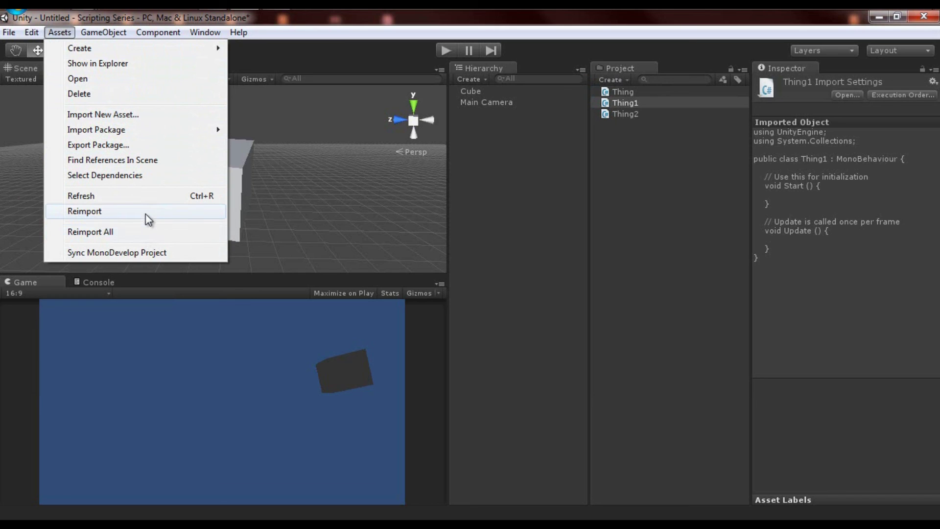
right_click(644, 159)
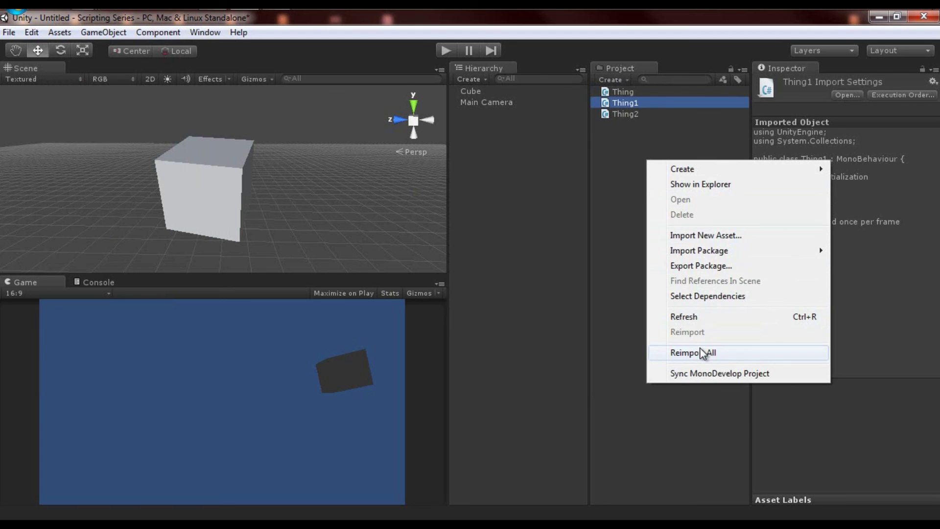
right_click(612, 104)
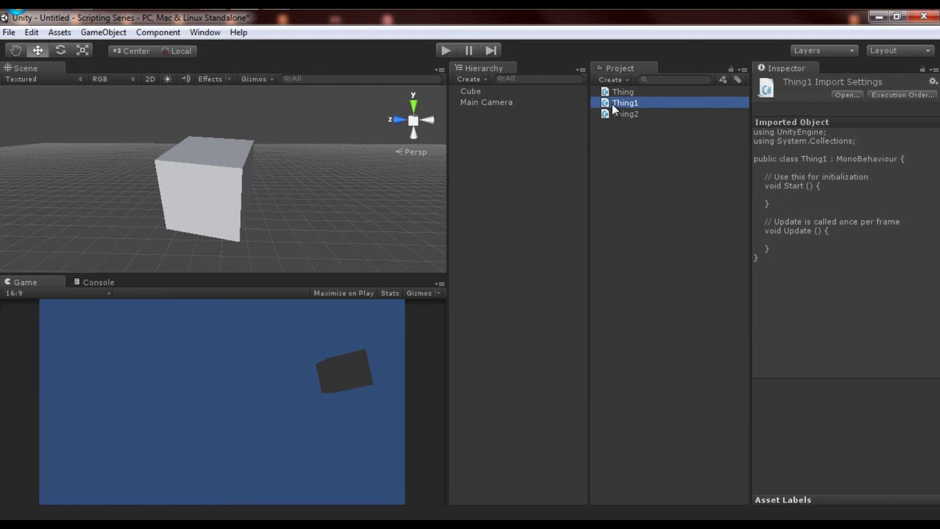
right_click(612, 104)
click(596, 186)
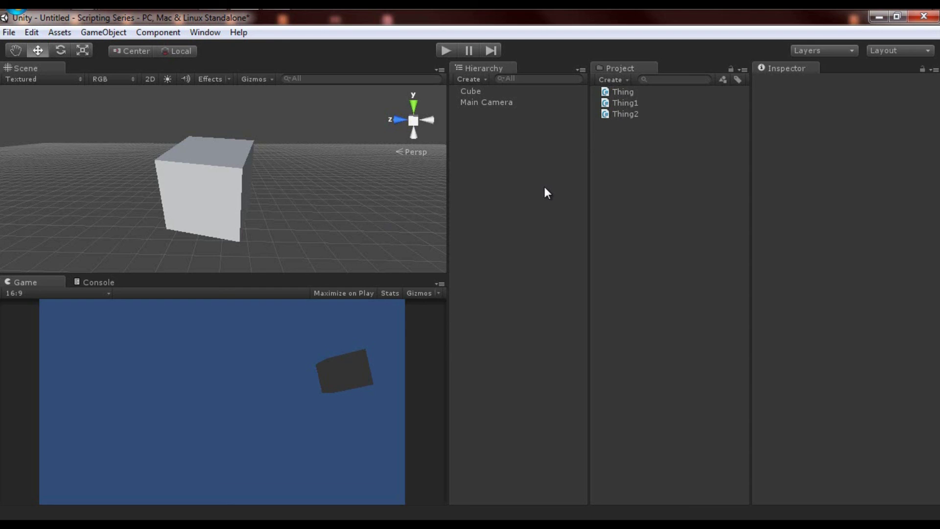
right_click(619, 155)
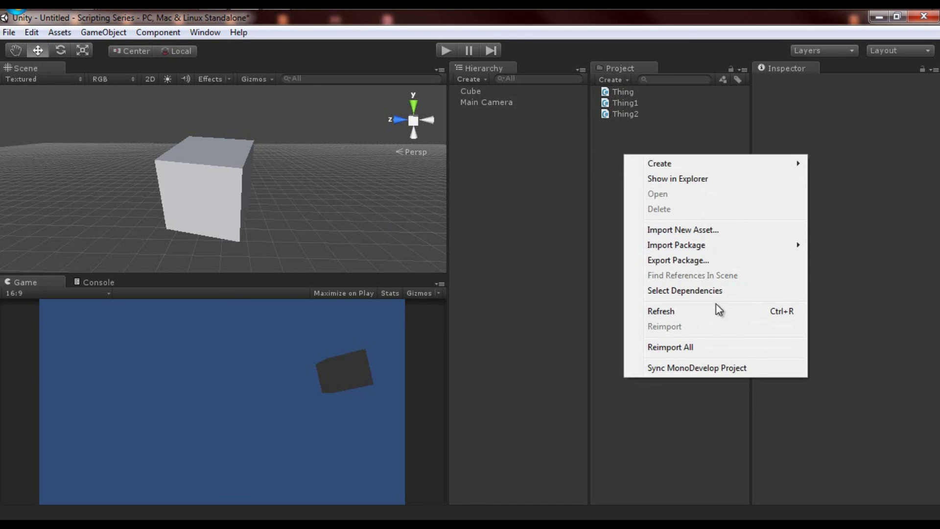
click(631, 145)
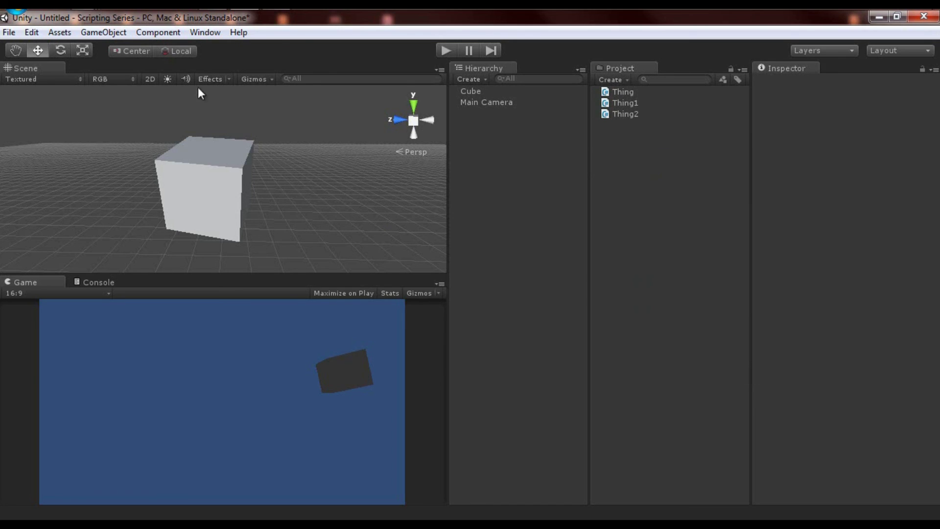
Review the component categories that can be added to the Cube.
click(165, 33)
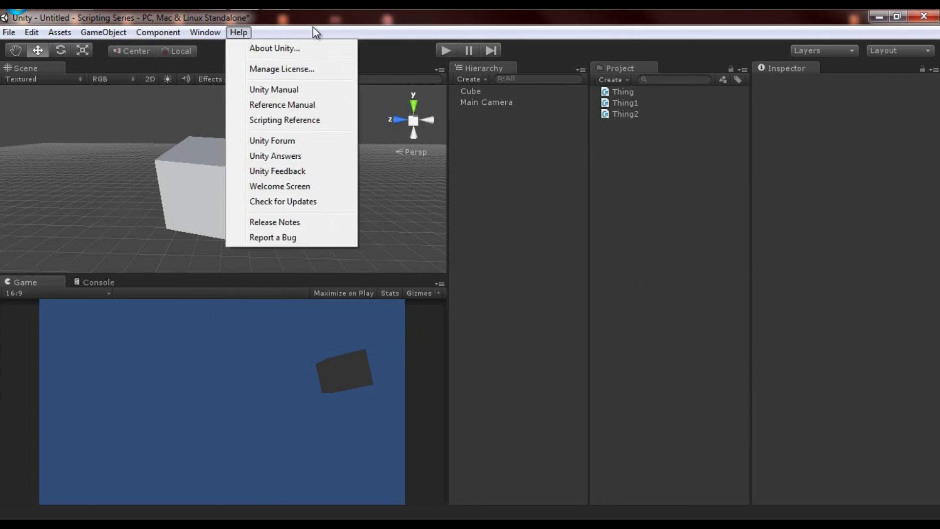
click(465, 72)
click(221, 151)
click(158, 33)
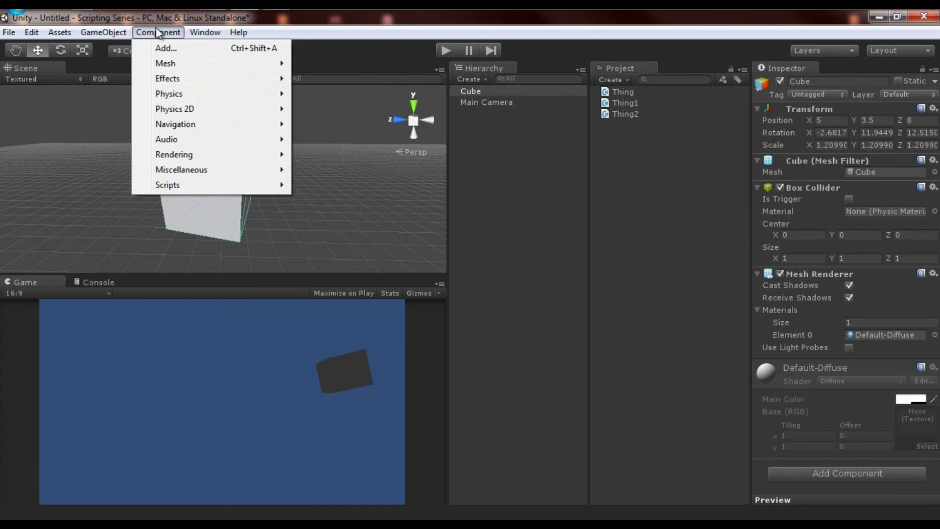
click(357, 81)
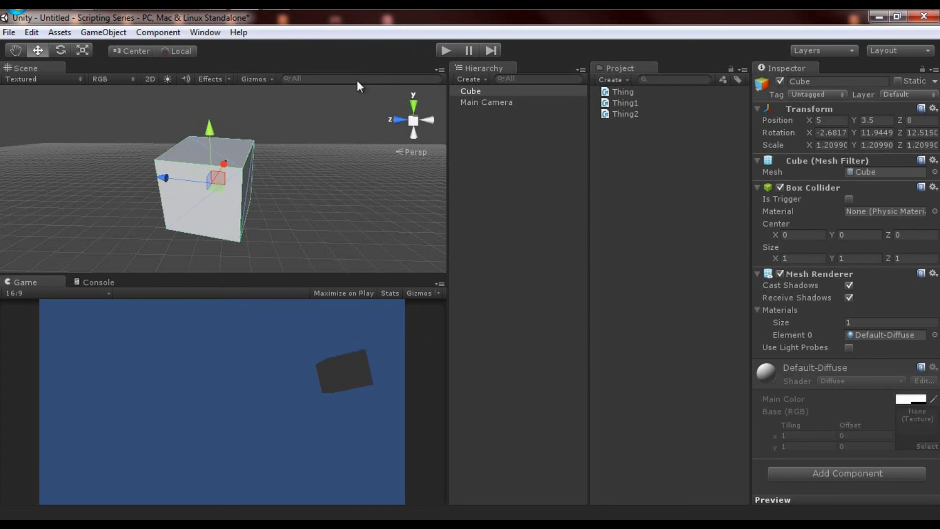
Create an empty game object in the scene and select it in the Hierarchy.
alt+drag(166, 142, 278, 143)
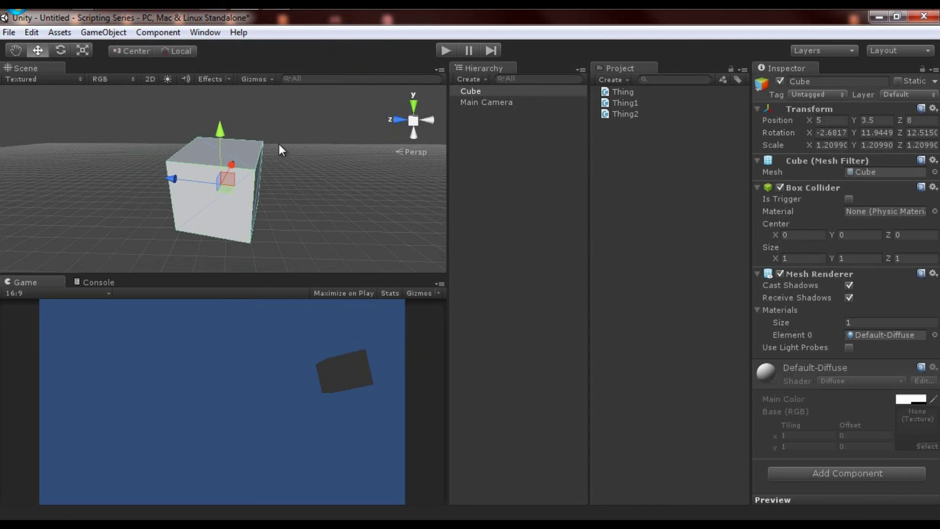
click(500, 165)
key(ctrl+shift+n)
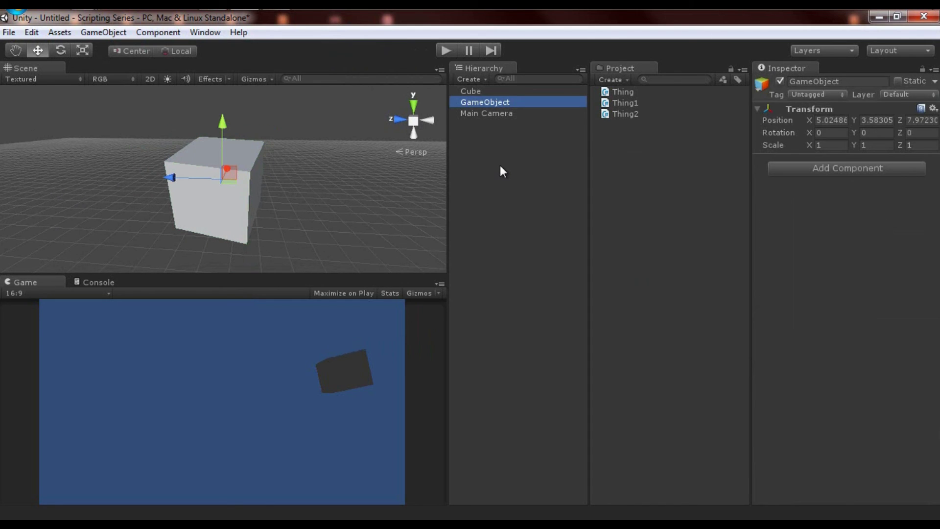
alt+drag(212, 96, 218, 104)
click(501, 111)
click(508, 101)
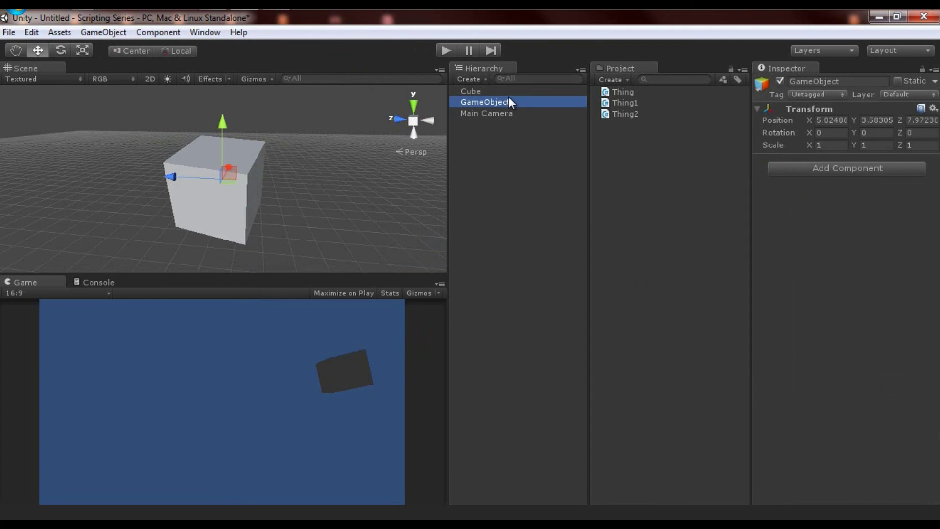
Delete the empty game object and create a fresh empty one in the scene.
key(Delete)
click(118, 33)
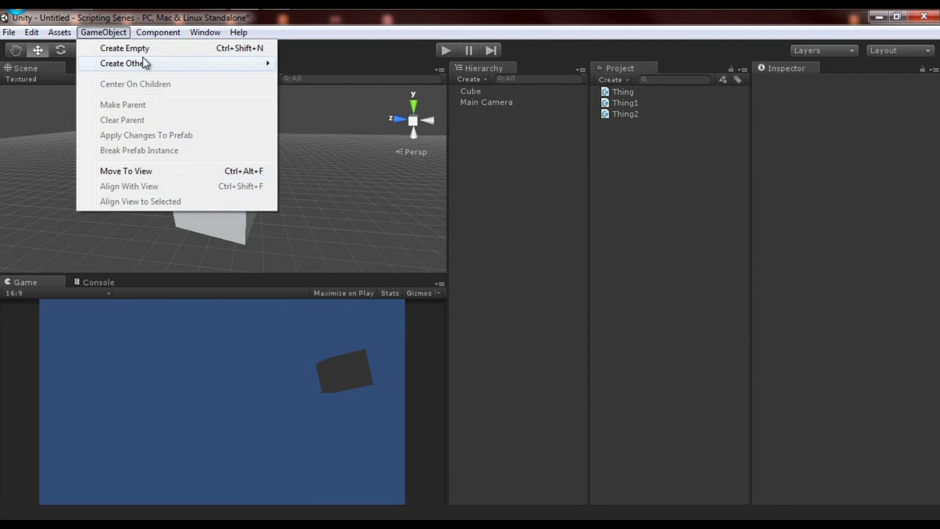
click(141, 50)
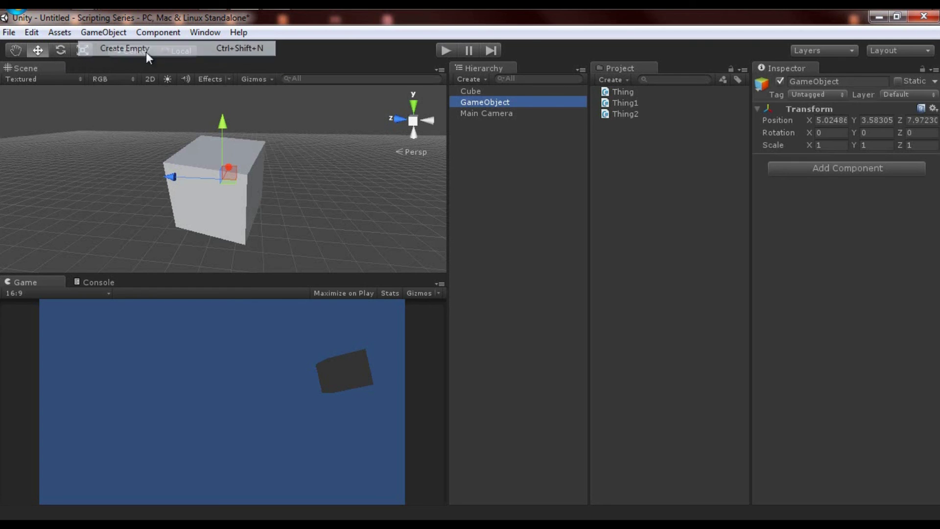
Compare the components of the Cube, the empty GameObject and the Main Camera.
alt+drag(271, 143, 30, 230)
scroll(295, 184, down, 5)
alt+middle_drag(191, 167, 239, 157)
key(f)
alt+drag(251, 157, 257, 177)
scroll(216, 169, up, 4)
scroll(220, 173, down, 1)
click(267, 175)
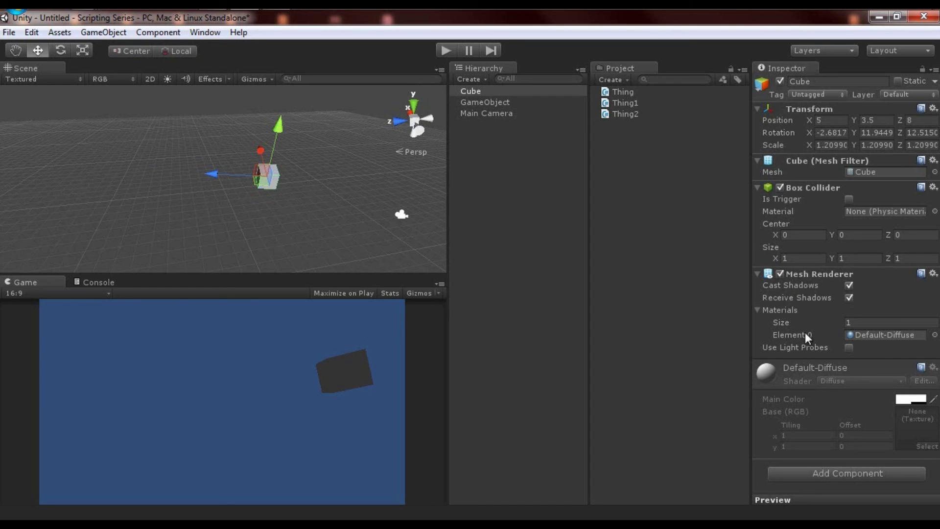
click(506, 104)
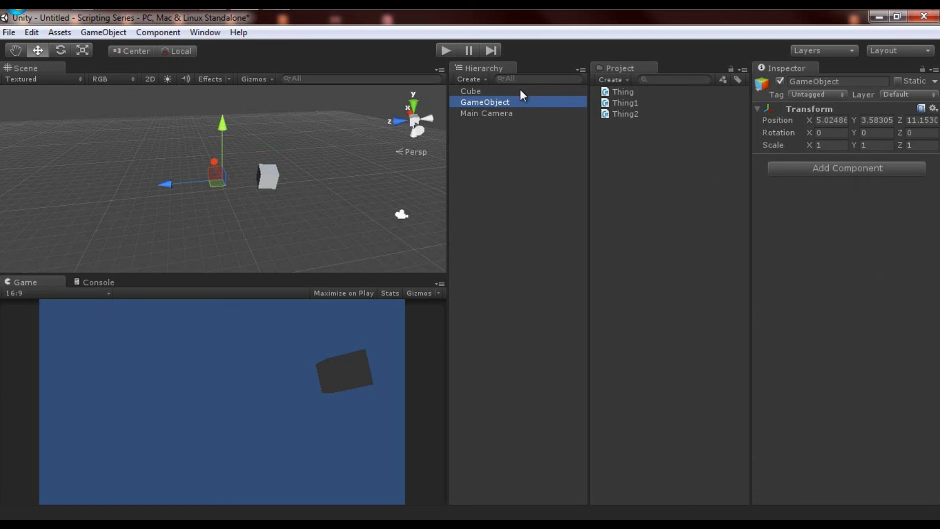
click(520, 92)
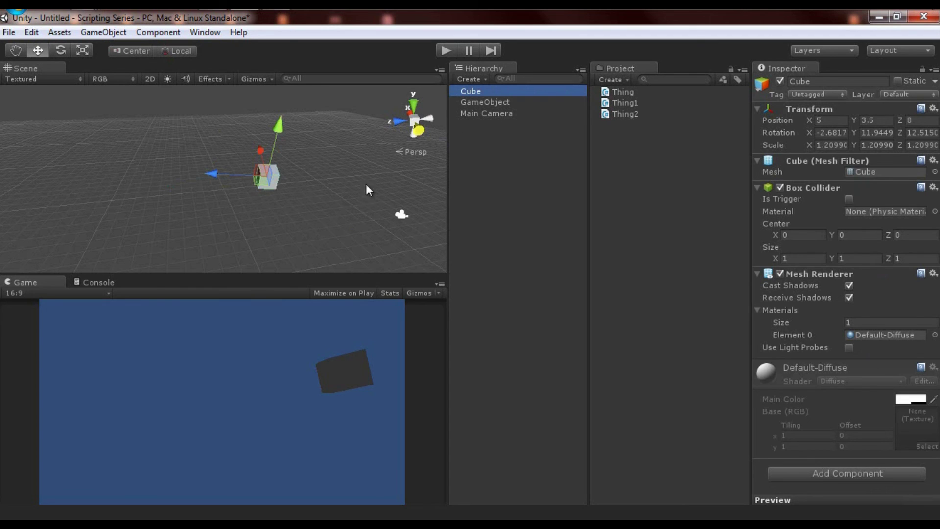
click(402, 214)
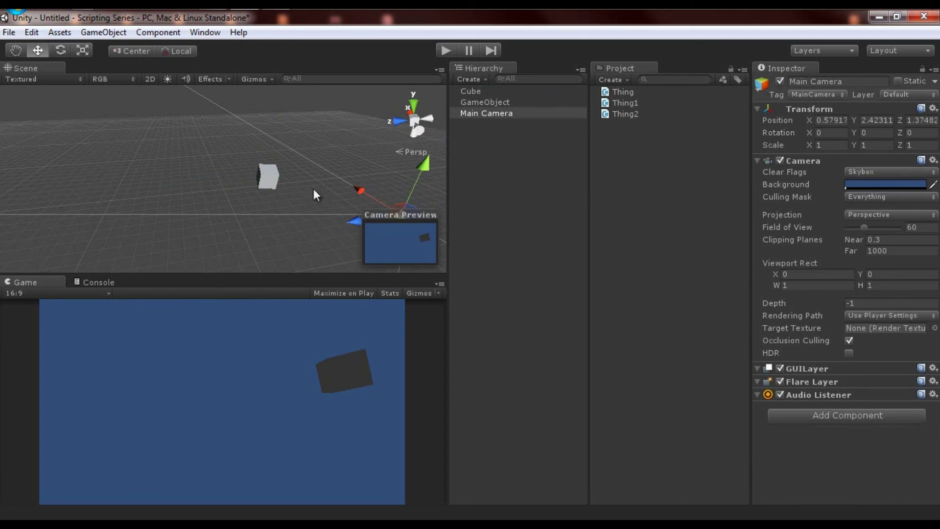
click(481, 102)
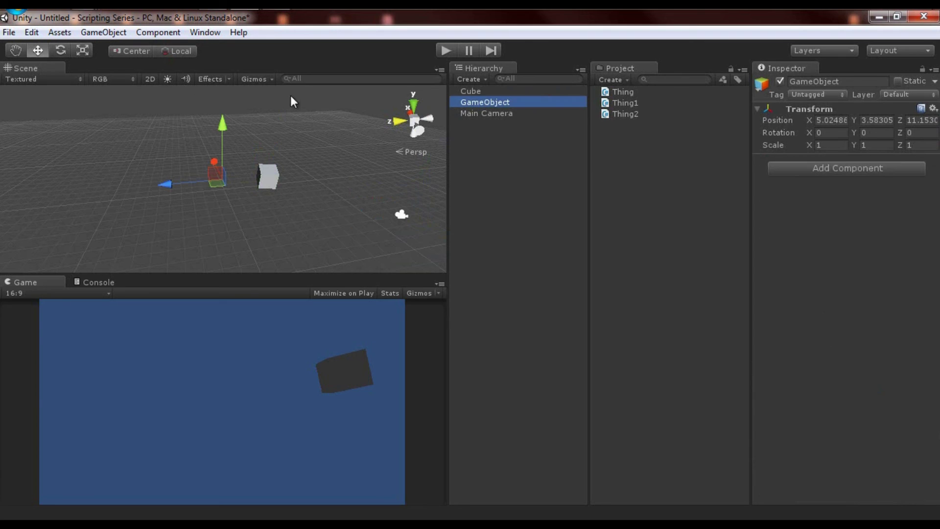
Add a Mesh Filter and a Mesh Renderer component to the empty GameObject.
click(176, 33)
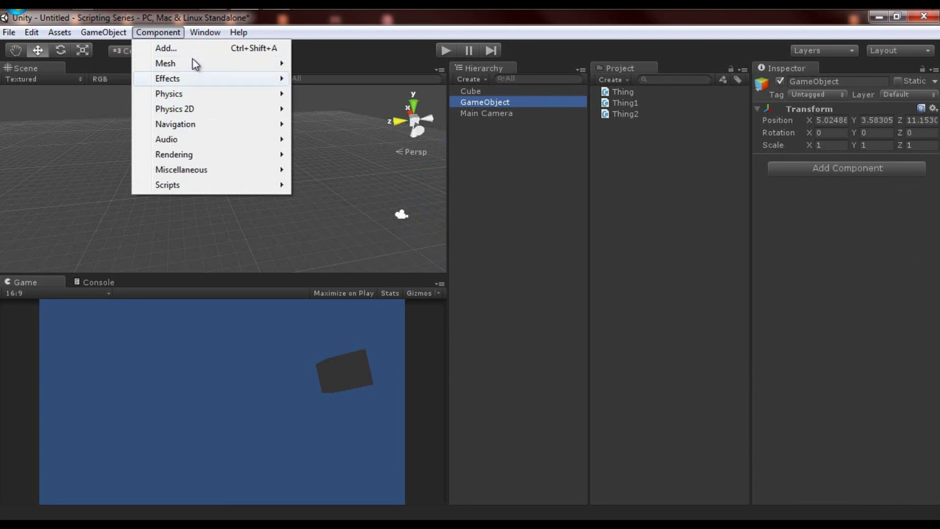
mouse_move(201, 66)
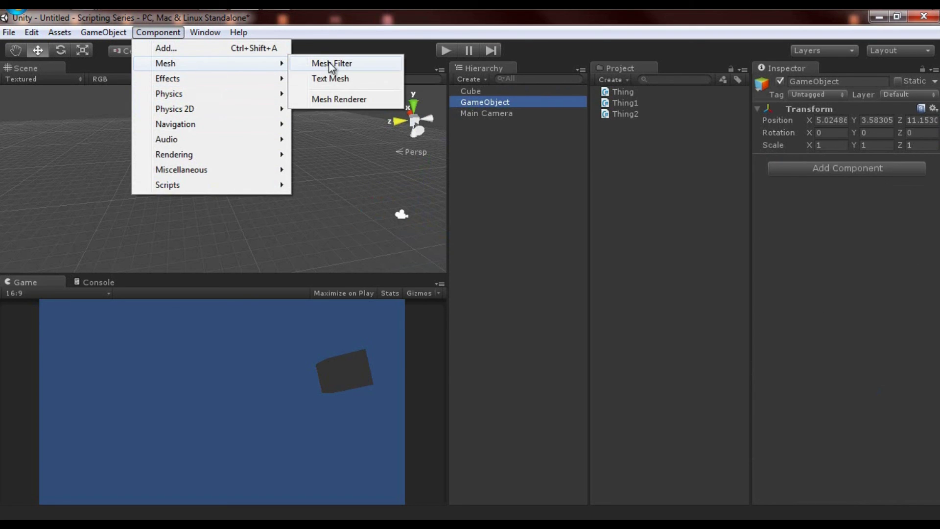
click(462, 92)
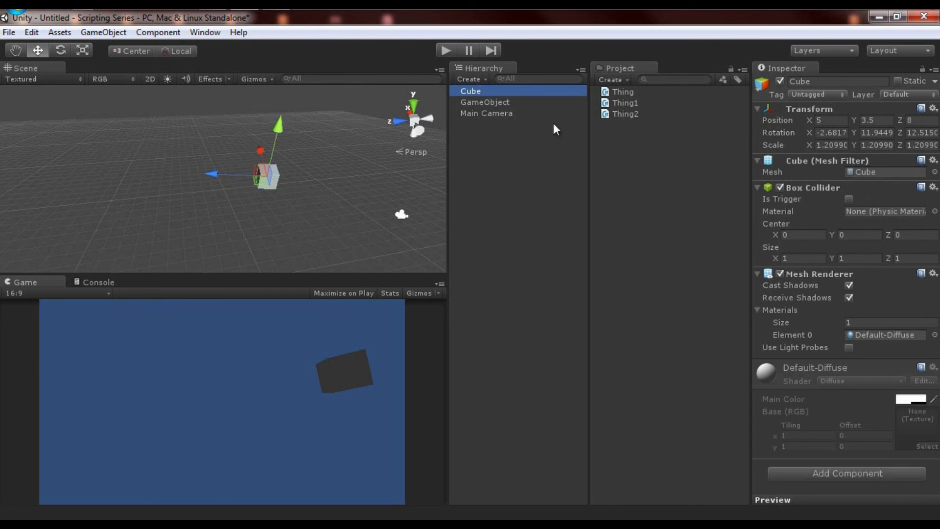
click(485, 102)
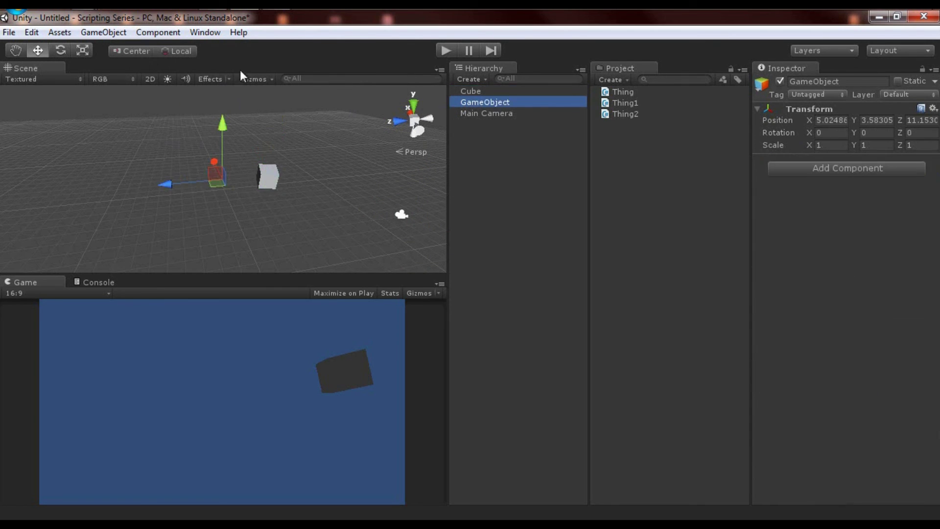
click(158, 32)
mouse_move(192, 62)
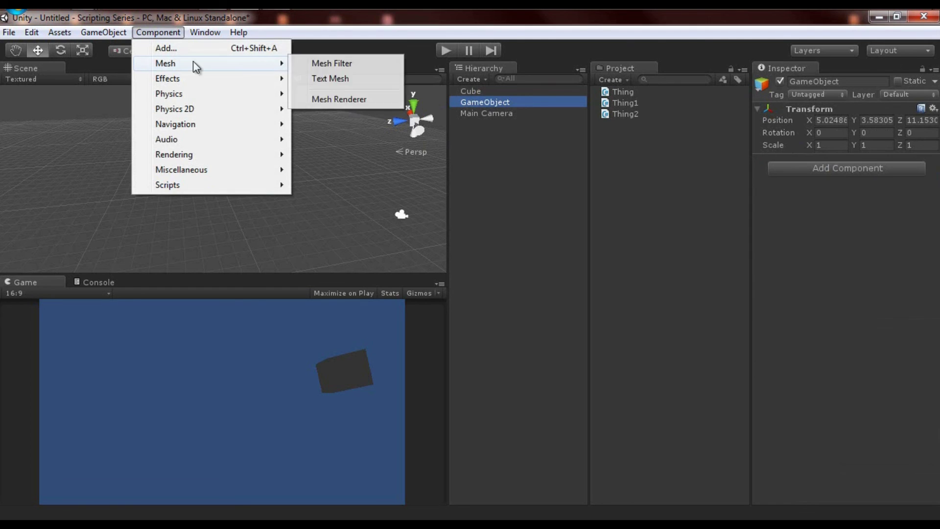
click(368, 63)
click(172, 31)
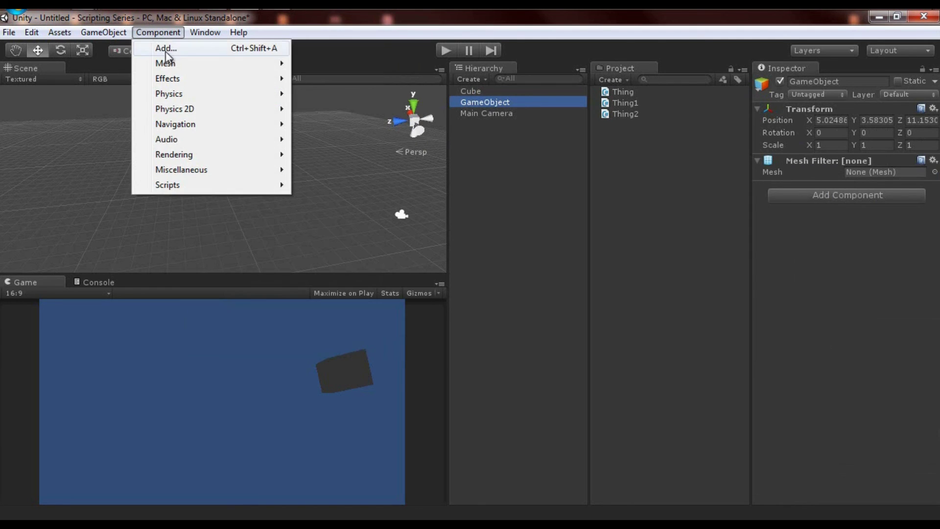
mouse_move(248, 67)
click(349, 100)
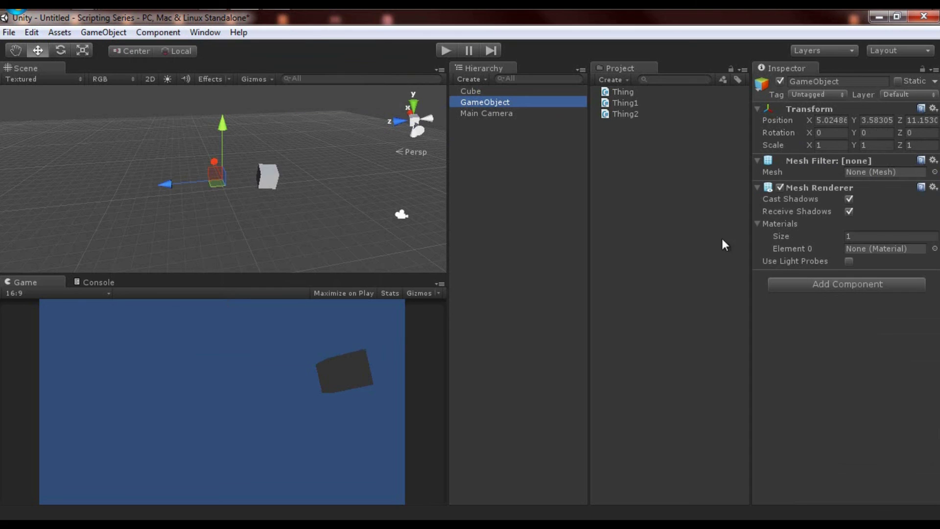
Assign the Cube mesh to the GameObject's Mesh Filter and the Default-Diffuse material to its Mesh Renderer.
click(934, 172)
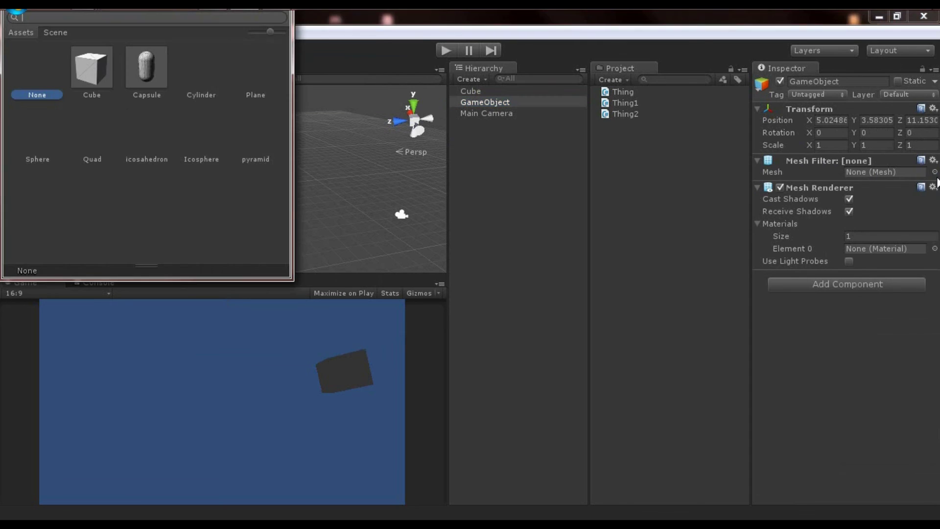
click(102, 71)
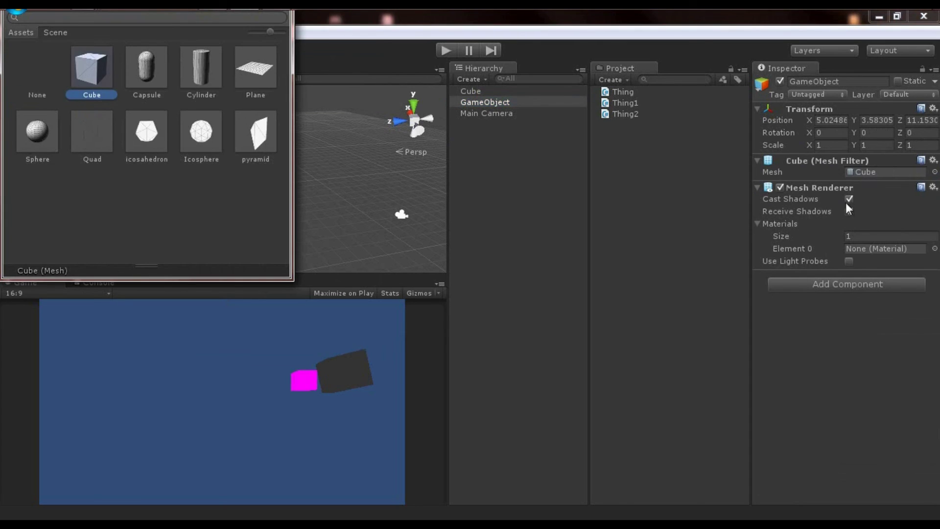
click(934, 248)
click(142, 68)
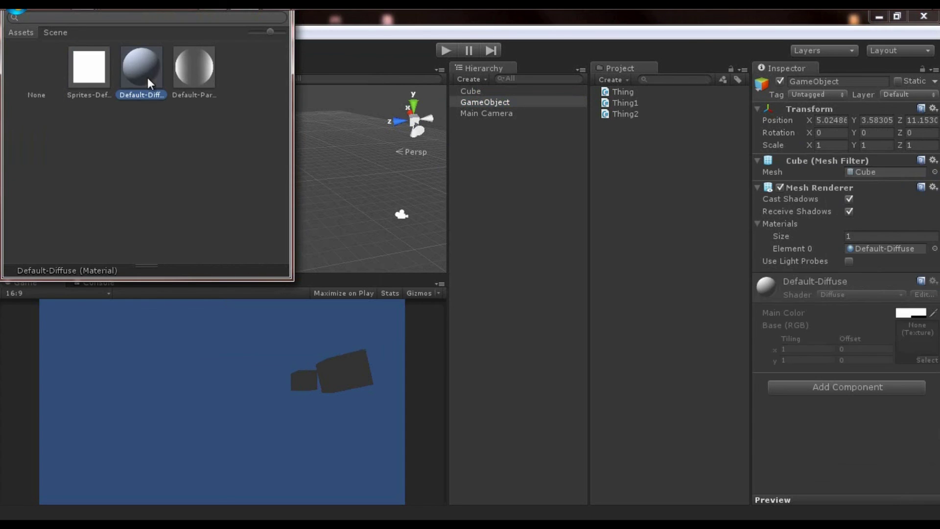
click(507, 205)
Compare the new object with the Cube and add the Box Collider component it lacks.
scroll(280, 170, up, 5)
click(274, 193)
alt+drag(275, 193, 231, 154)
click(246, 184)
click(492, 91)
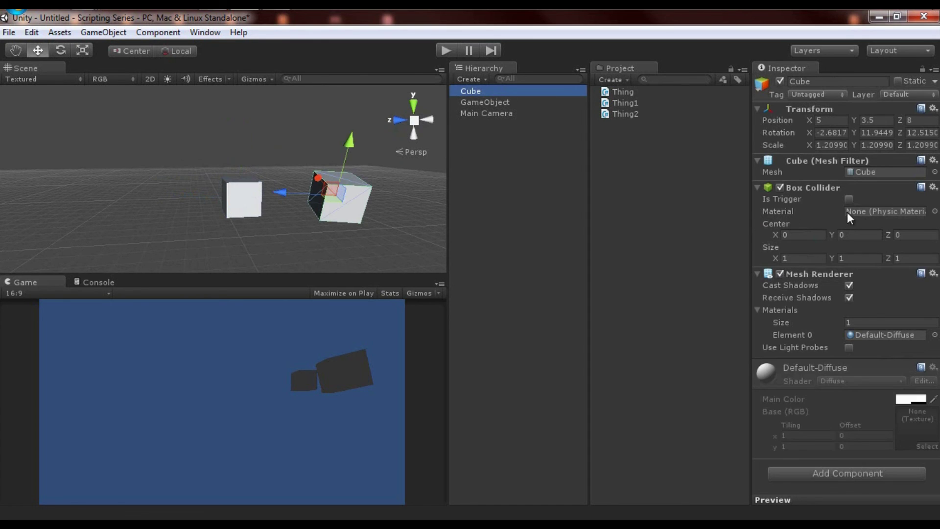
click(251, 192)
click(158, 32)
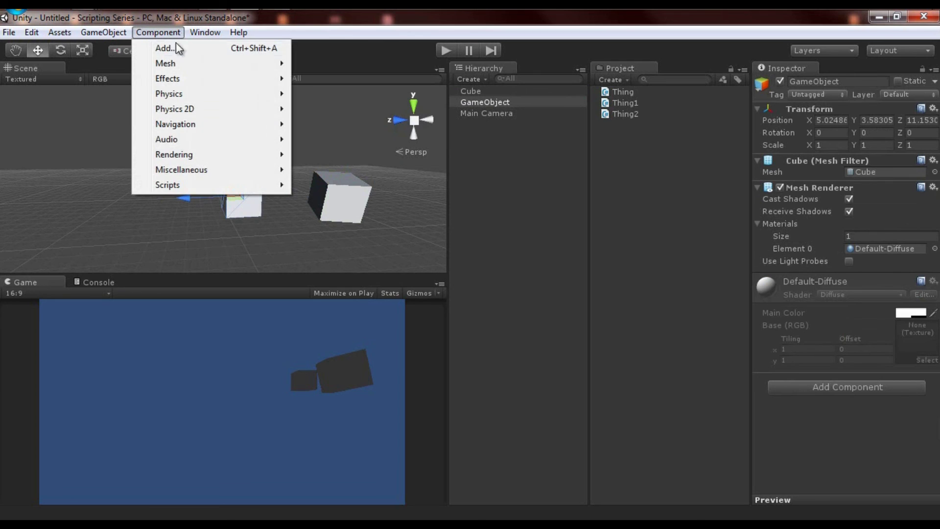
mouse_move(197, 93)
click(333, 130)
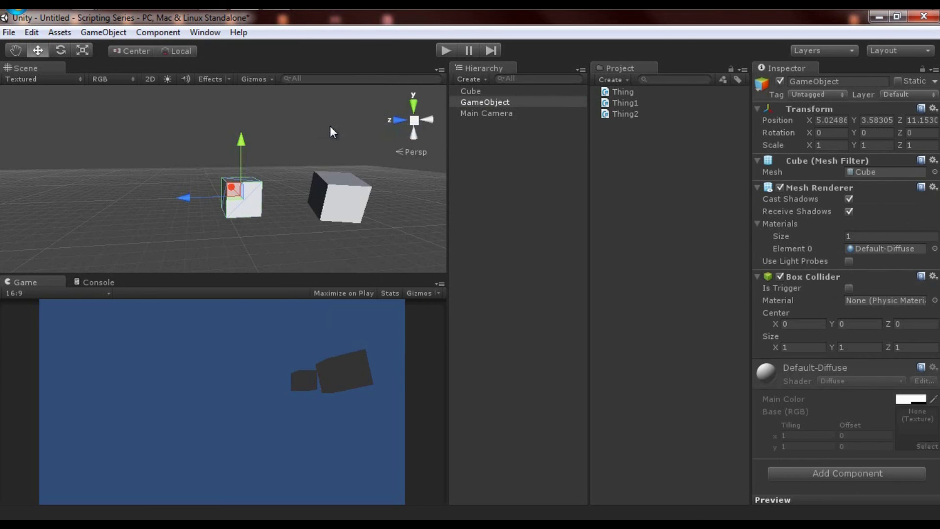
Move the GameObject's Mesh Renderer below its Box Collider to match the Cube's component order.
click(474, 93)
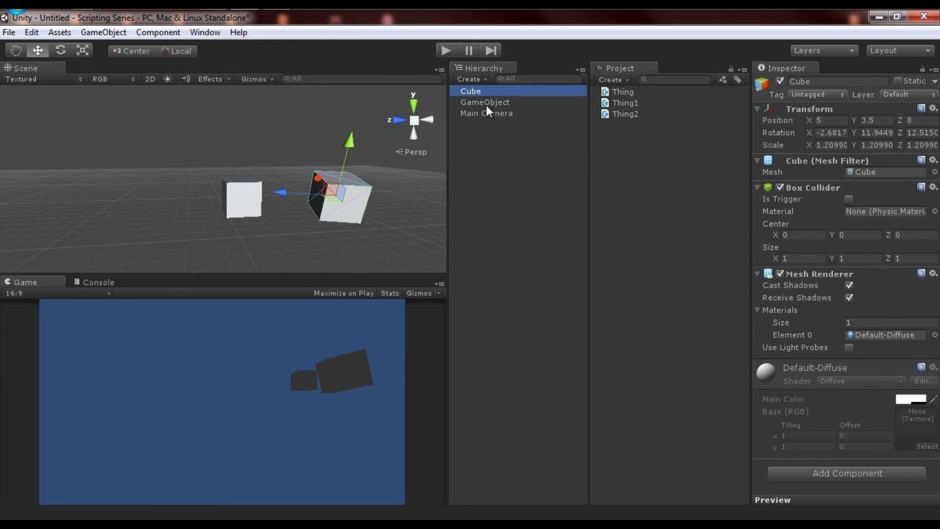
click(485, 102)
click(479, 91)
click(481, 102)
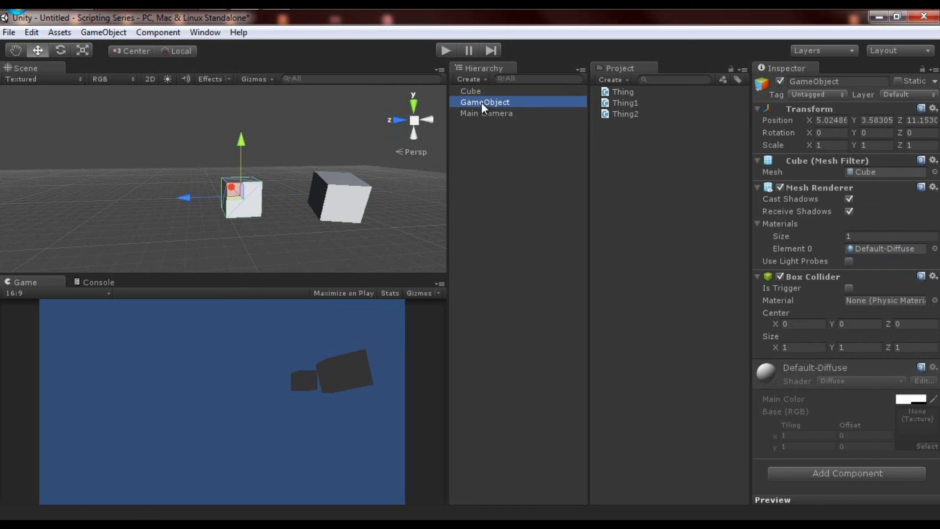
right_click(809, 189)
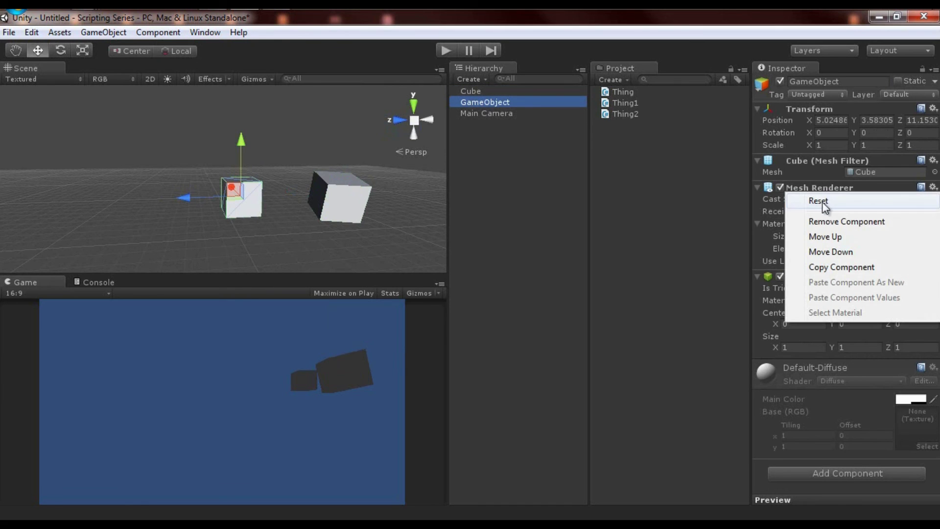
click(839, 257)
Compare the matching component lists of the Cube and the GameObject, and delete the GameObject.
click(493, 92)
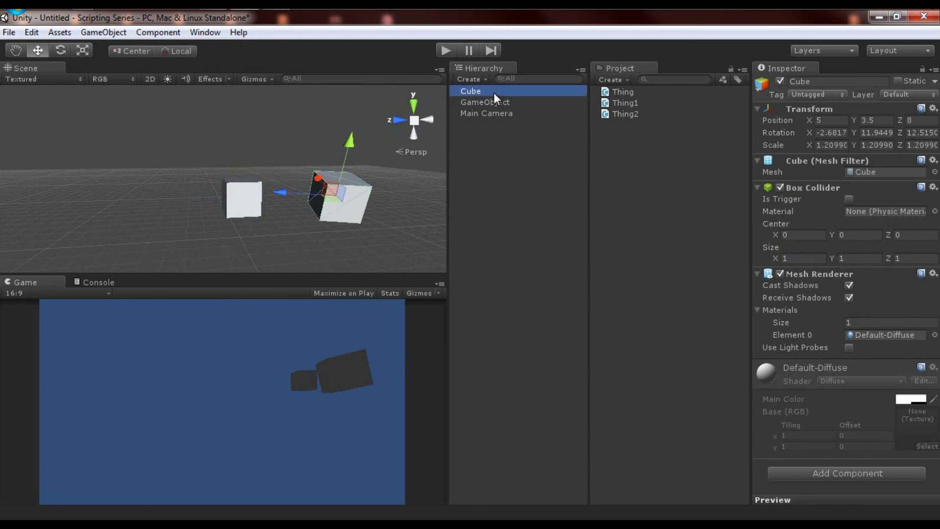
click(494, 101)
click(486, 92)
click(489, 105)
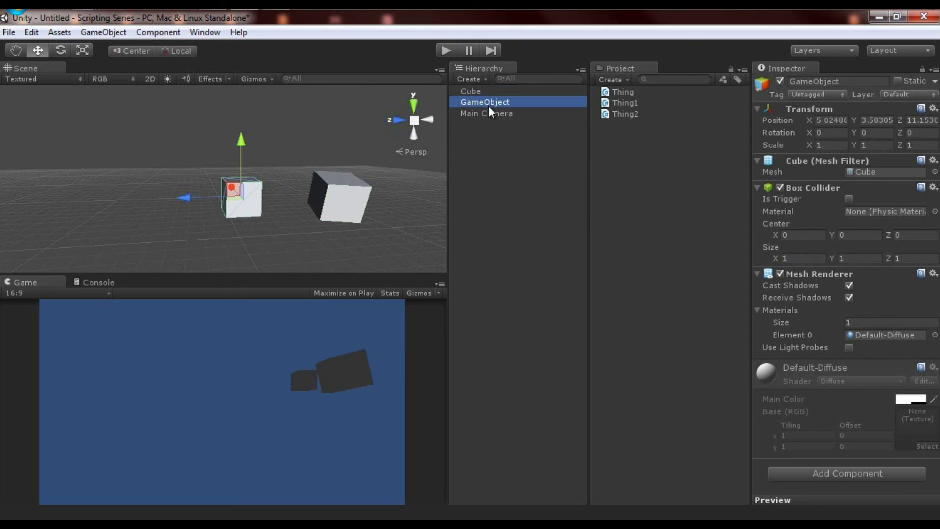
click(484, 95)
click(491, 101)
key(Delete)
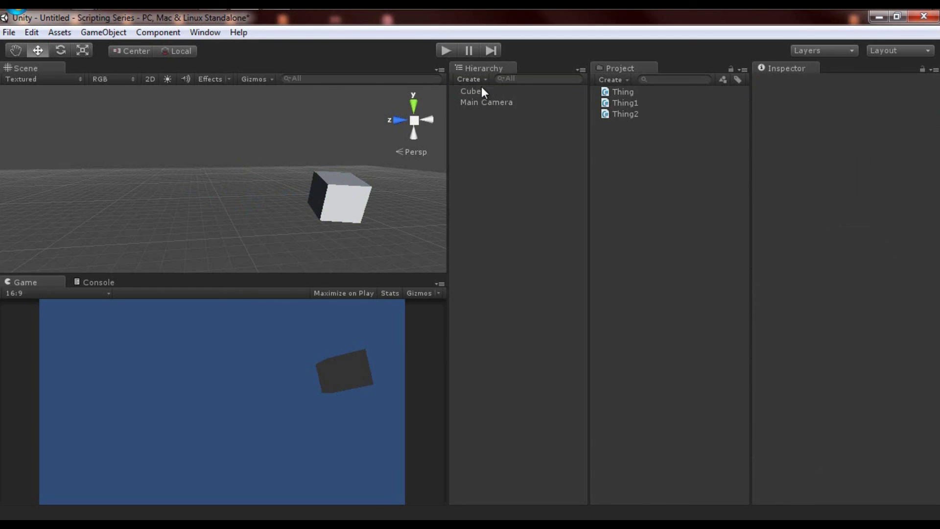
Review the component categories available for the Cube, including Physics and the project's own scripts.
click(480, 90)
click(159, 32)
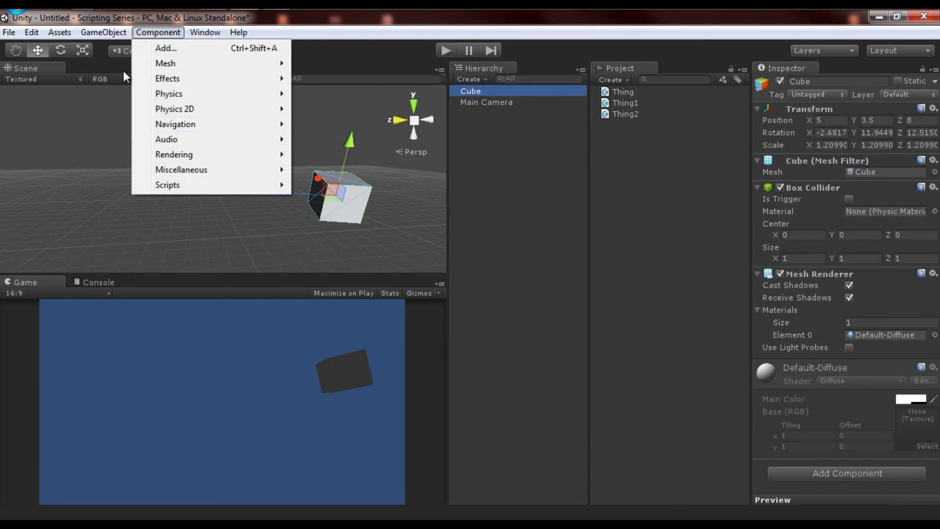
mouse_move(221, 95)
mouse_move(178, 192)
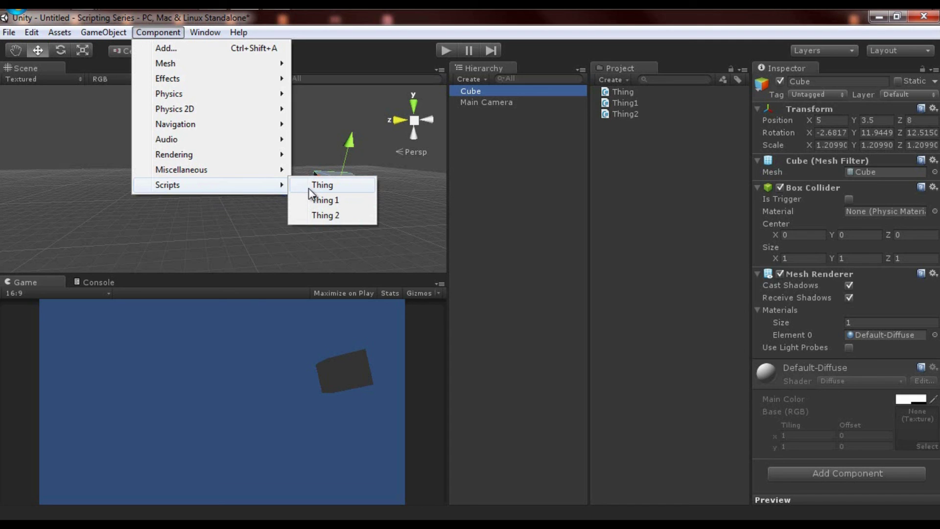
click(370, 54)
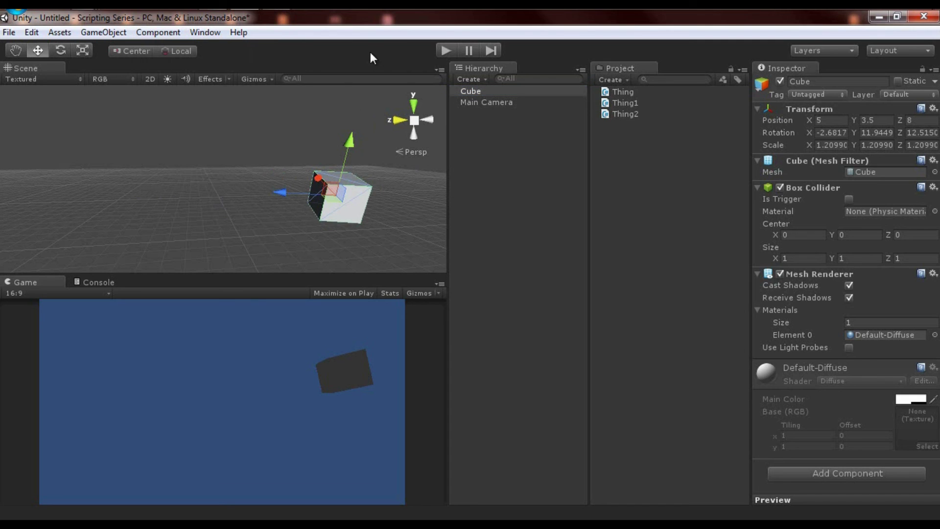
Examine the Cube's Add Component list with its search cleared, and compare its Mesh category with the Component commands.
click(471, 91)
click(157, 33)
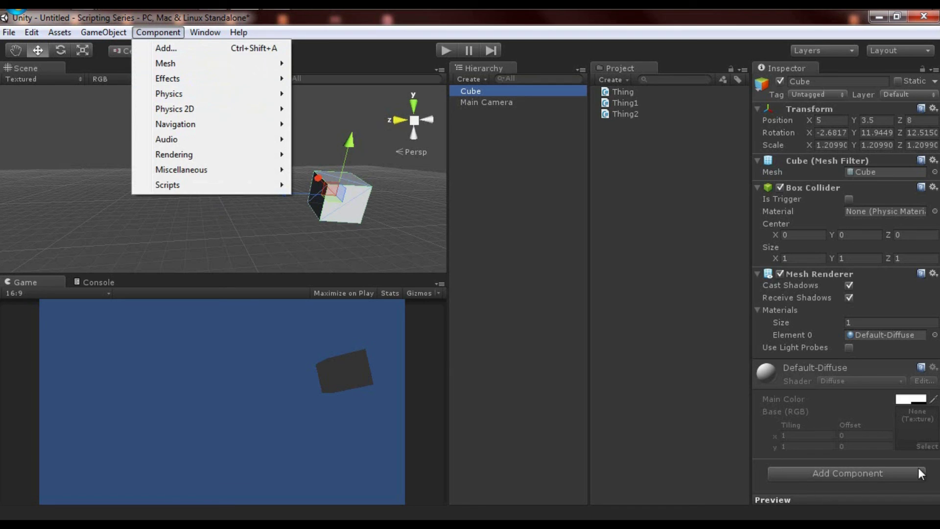
click(230, 49)
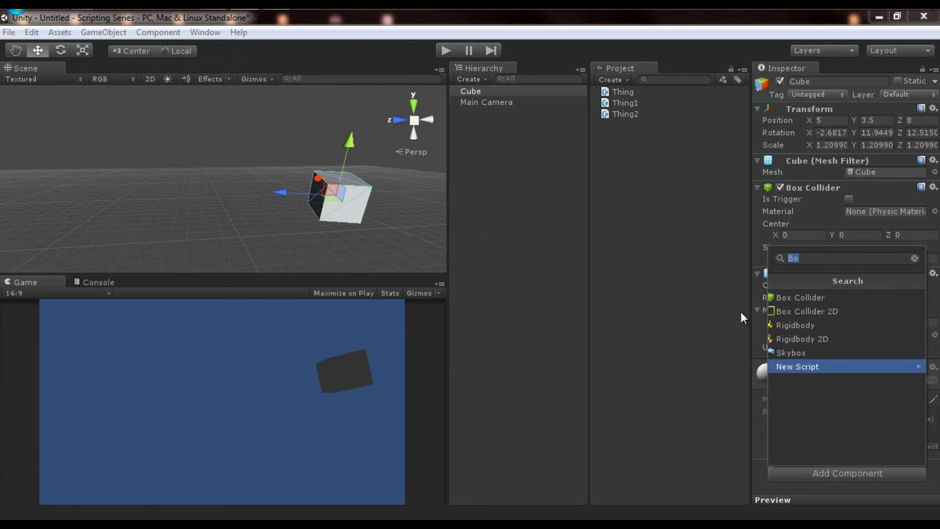
click(630, 333)
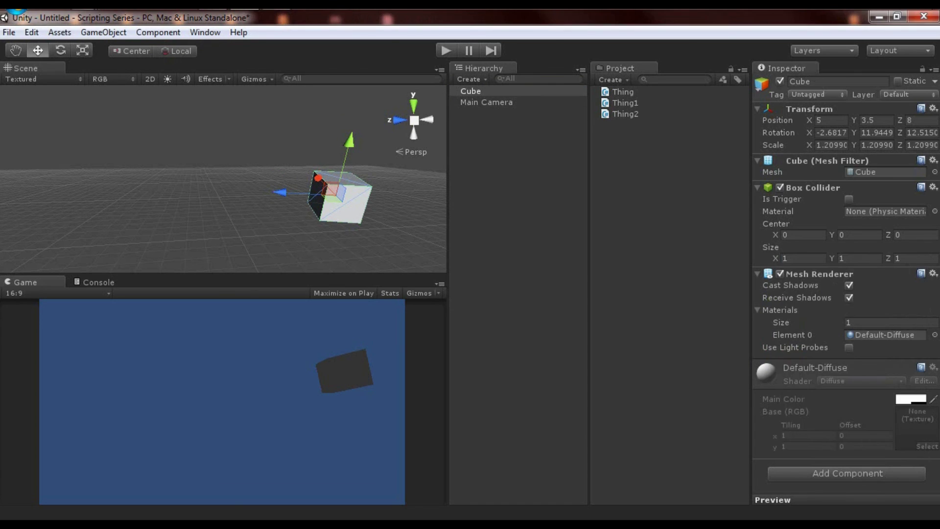
click(844, 473)
click(914, 258)
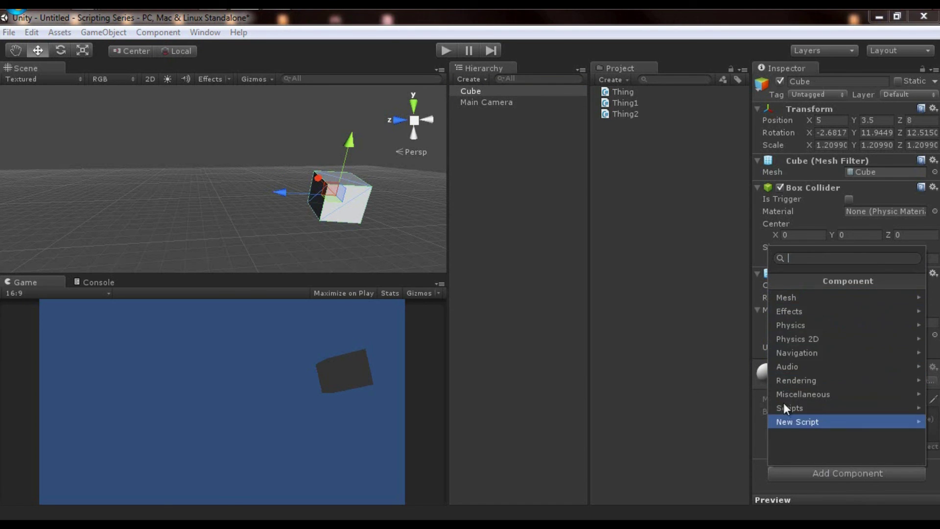
click(799, 298)
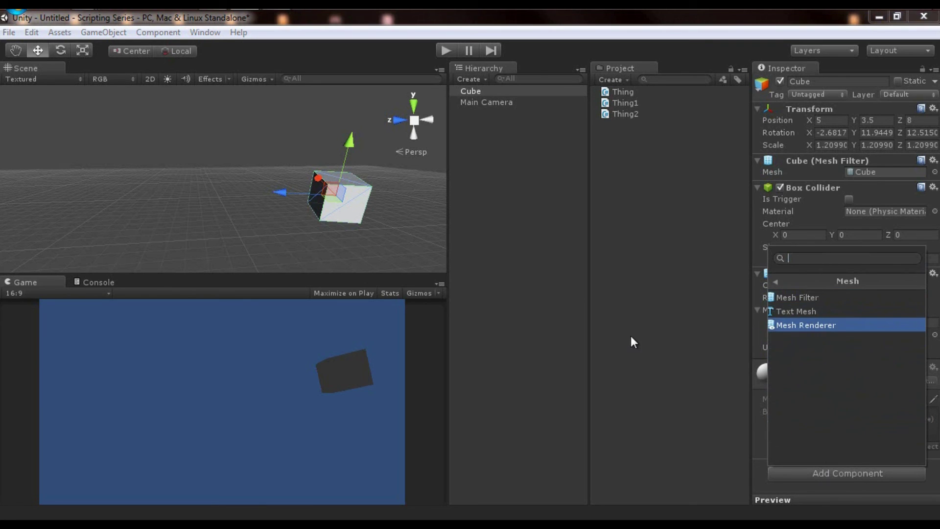
key(Return)
click(170, 35)
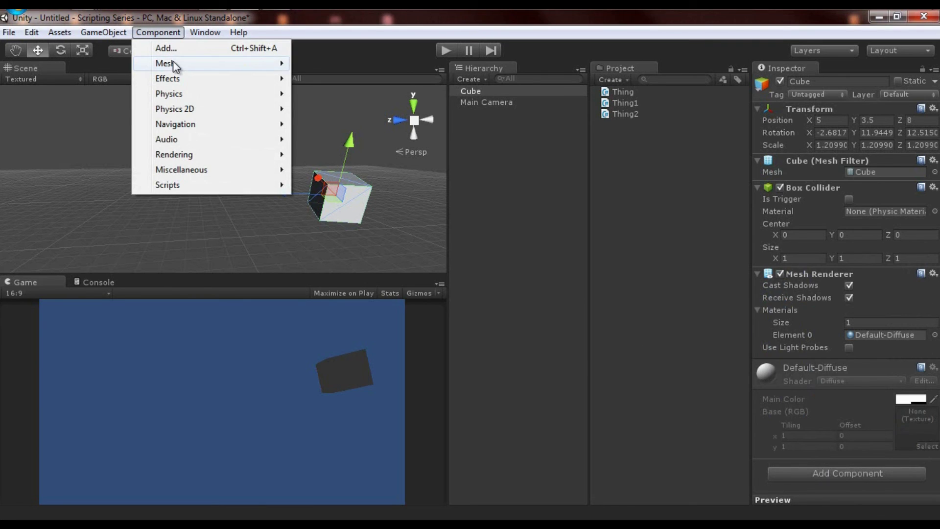
Review the Window commands for switching windows, changing layouts and opening editor views such as Scene, Inspector, Profiler and Console.
click(346, 22)
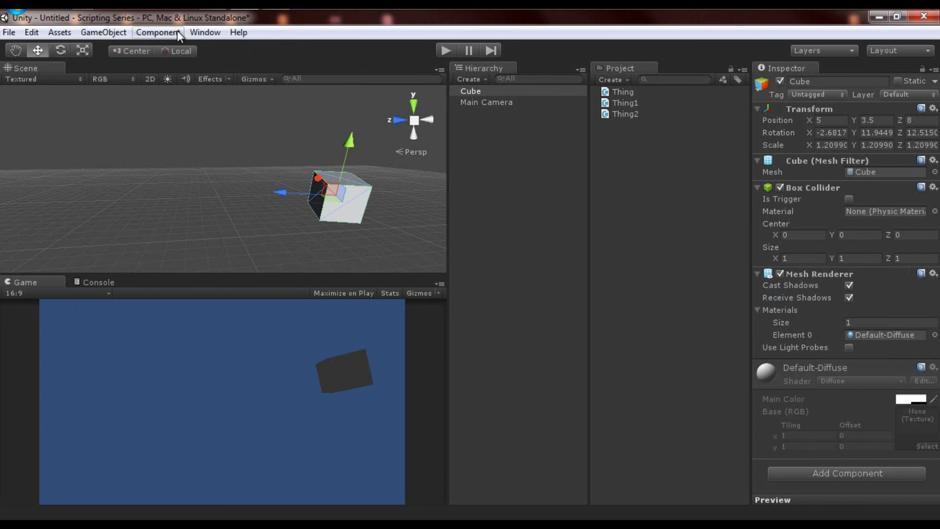
click(238, 32)
mouse_move(205, 32)
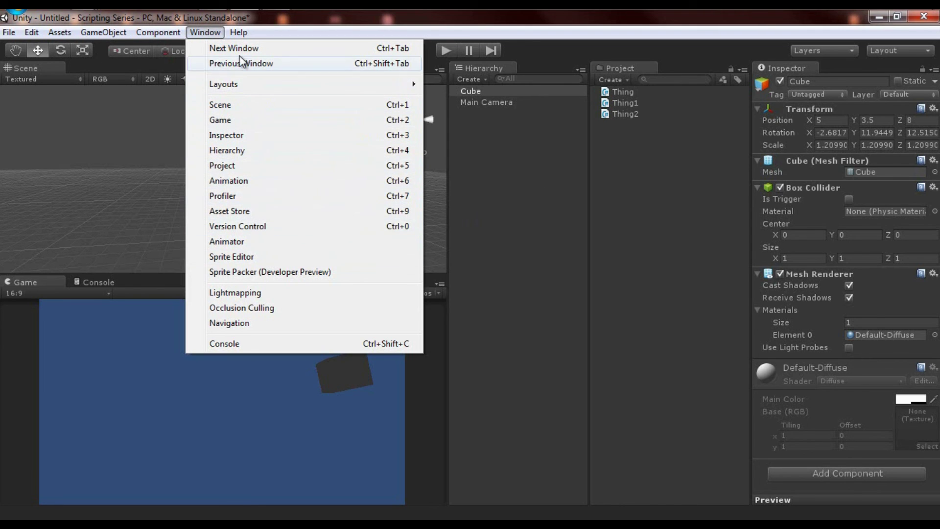
click(293, 28)
click(201, 34)
click(220, 35)
click(220, 33)
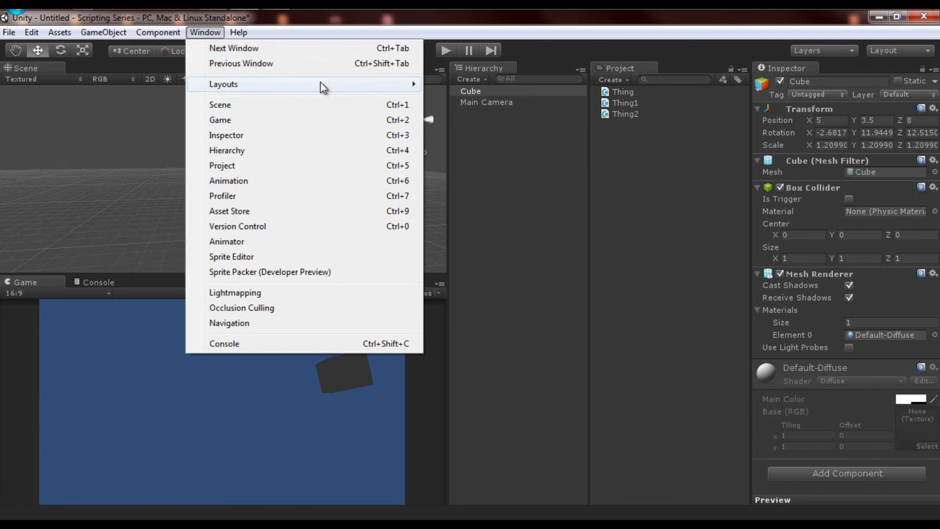
mouse_move(321, 84)
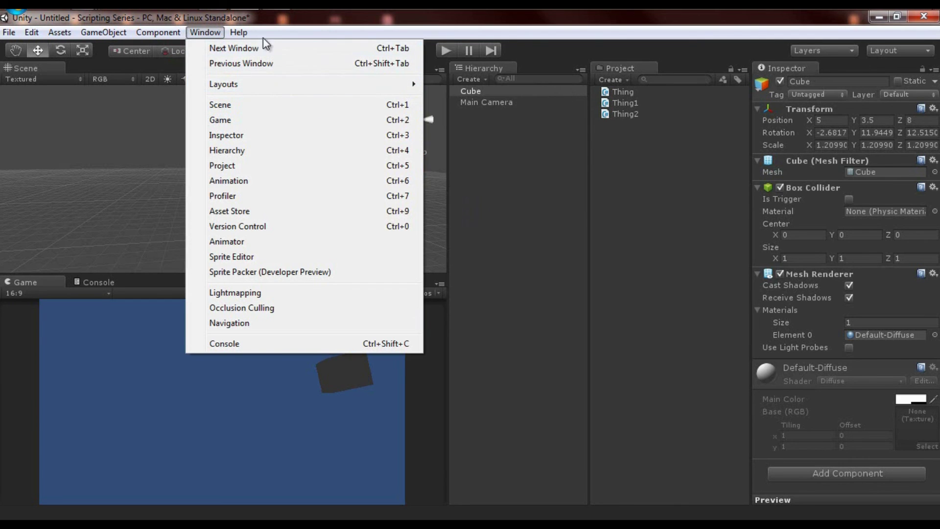
Review the Help resources, including the Unity Manual, Reference Manual, Scripting Reference, Unity Forum and Unity Answers.
click(238, 33)
click(237, 33)
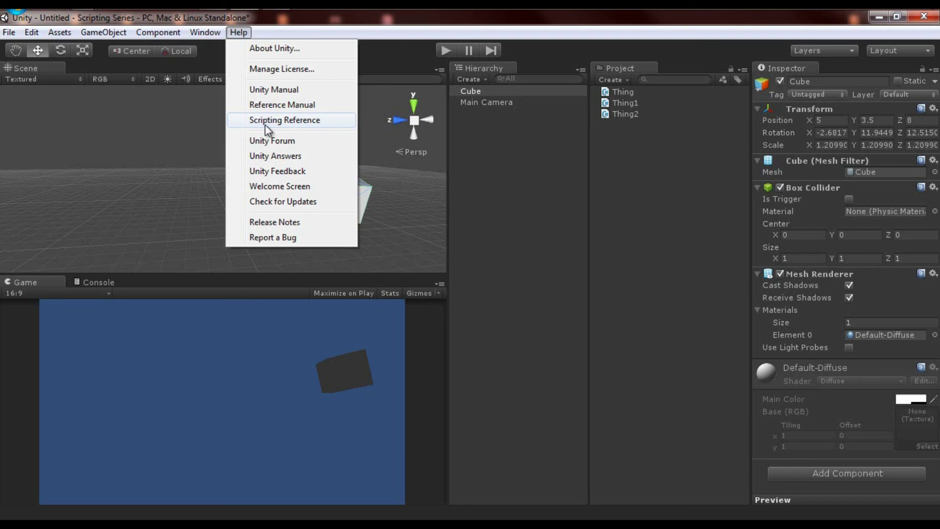
click(387, 31)
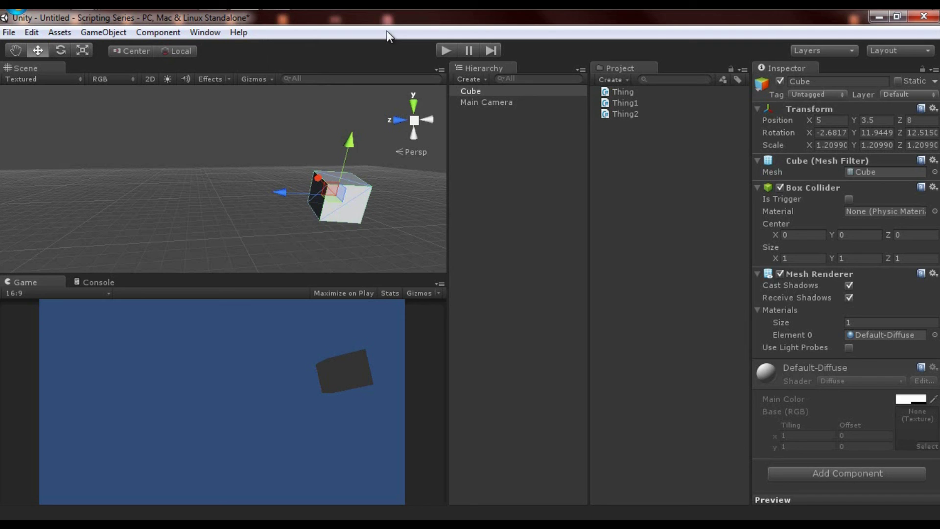
click(244, 35)
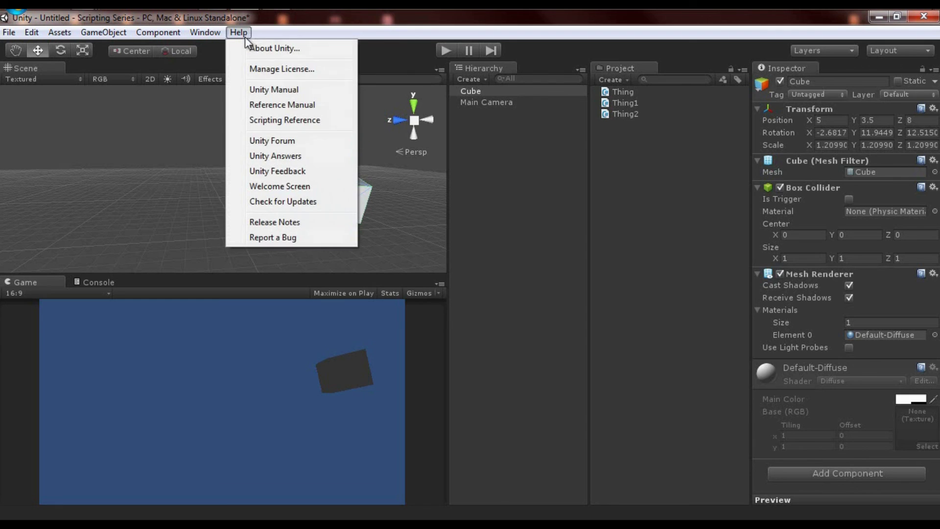
click(300, 29)
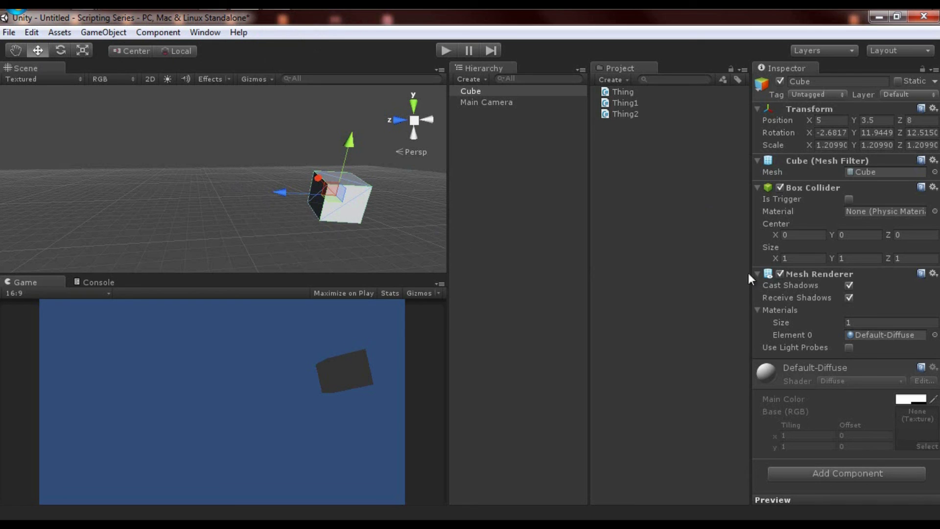
Inspect the scene's Cube and Main Camera and the scripts Thing, Thing1 and Thing2 one by one, then clear the selection.
click(542, 195)
click(471, 93)
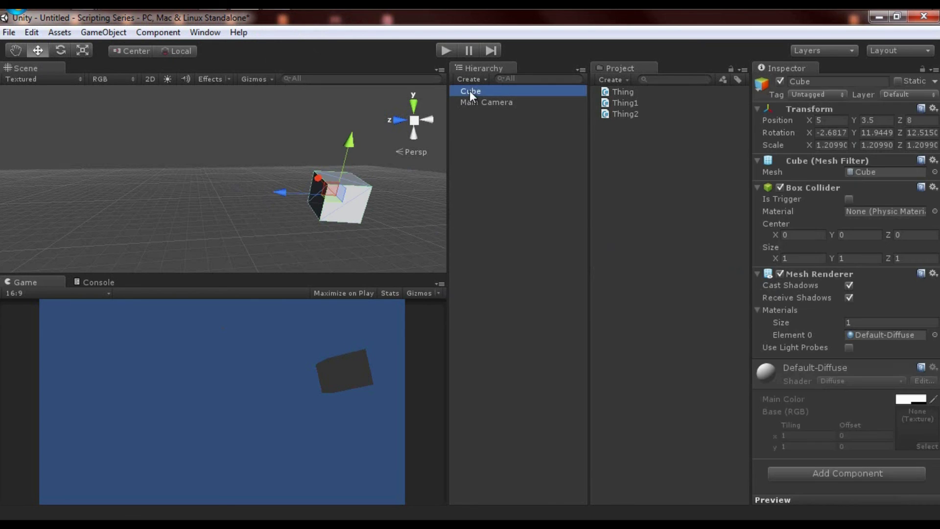
click(491, 197)
click(636, 101)
click(637, 93)
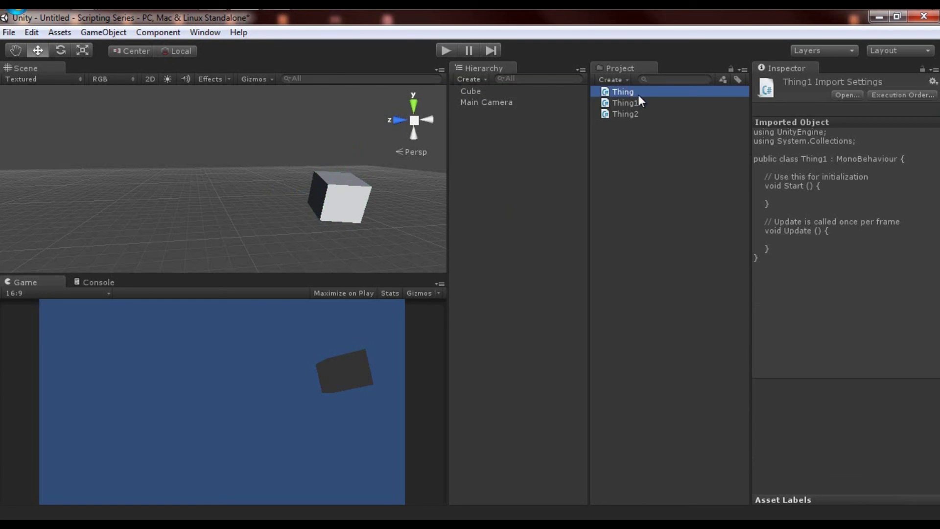
click(633, 101)
click(628, 113)
click(518, 153)
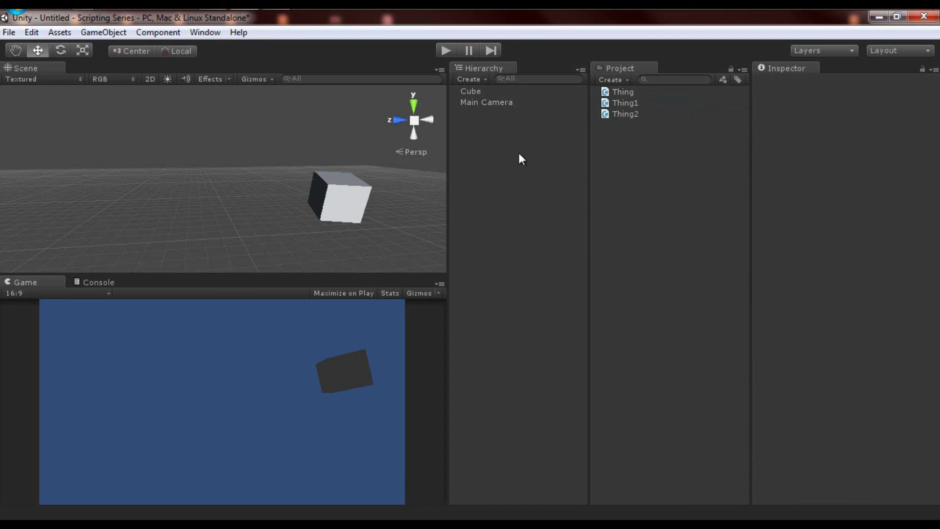
click(499, 102)
click(497, 90)
click(478, 175)
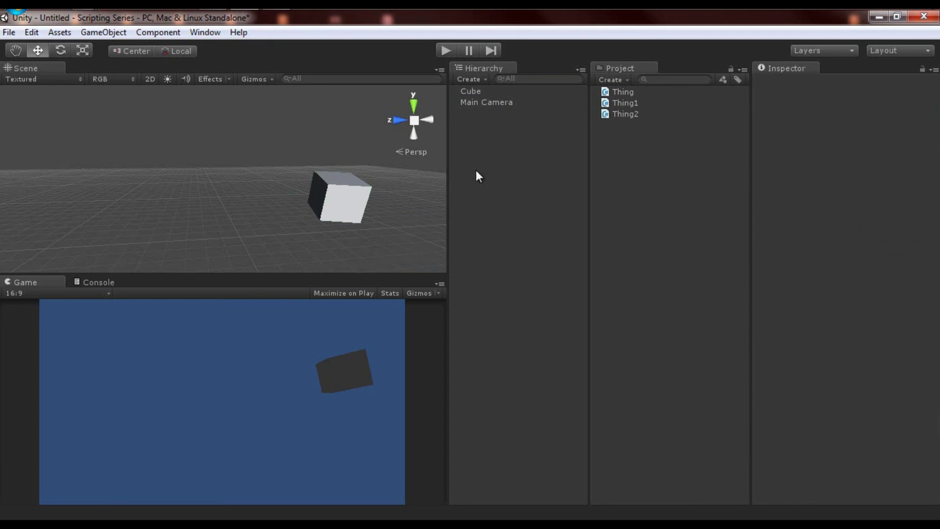